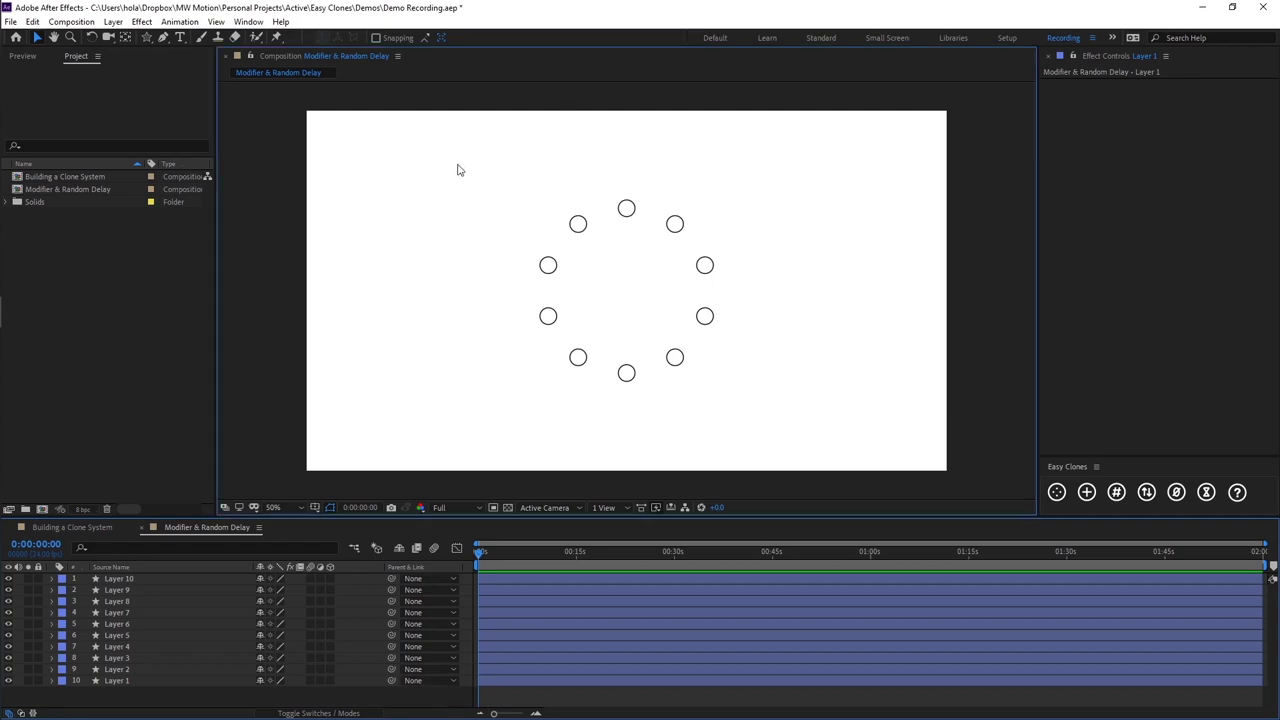
- Create a clone system named Circles with 2 random colours from all ten circle layers, without centring to the control
left_click_drag(457, 163, 731, 441)
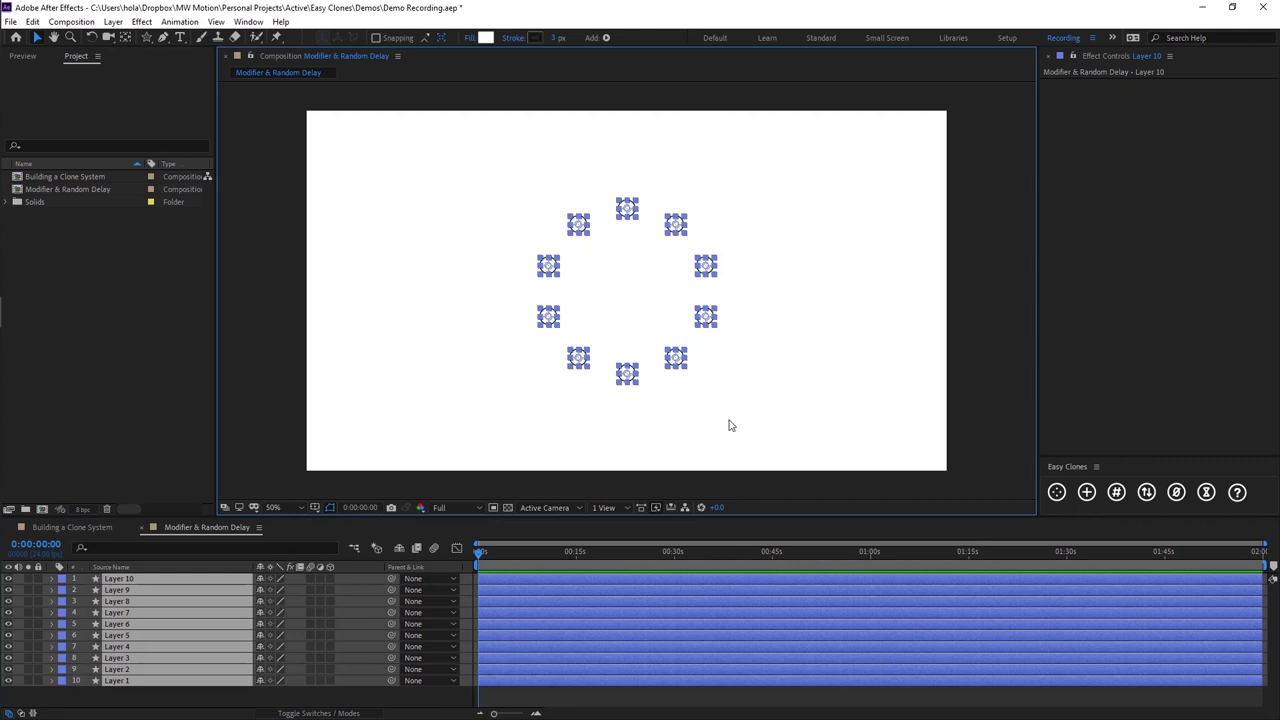
left_click(1058, 492)
left_click_drag(2, 171, 311, 163)
left_click_drag(334, 205, 237, 195)
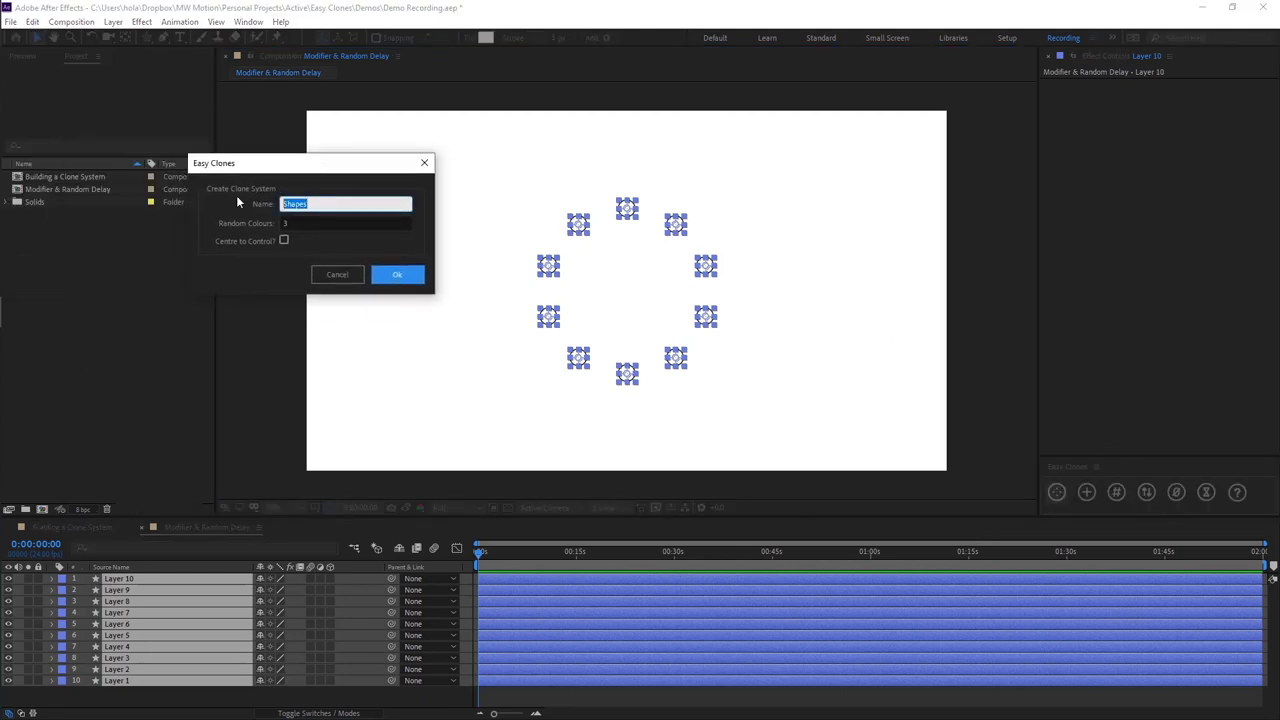
type("Circles")
left_click(284, 224)
type("2")
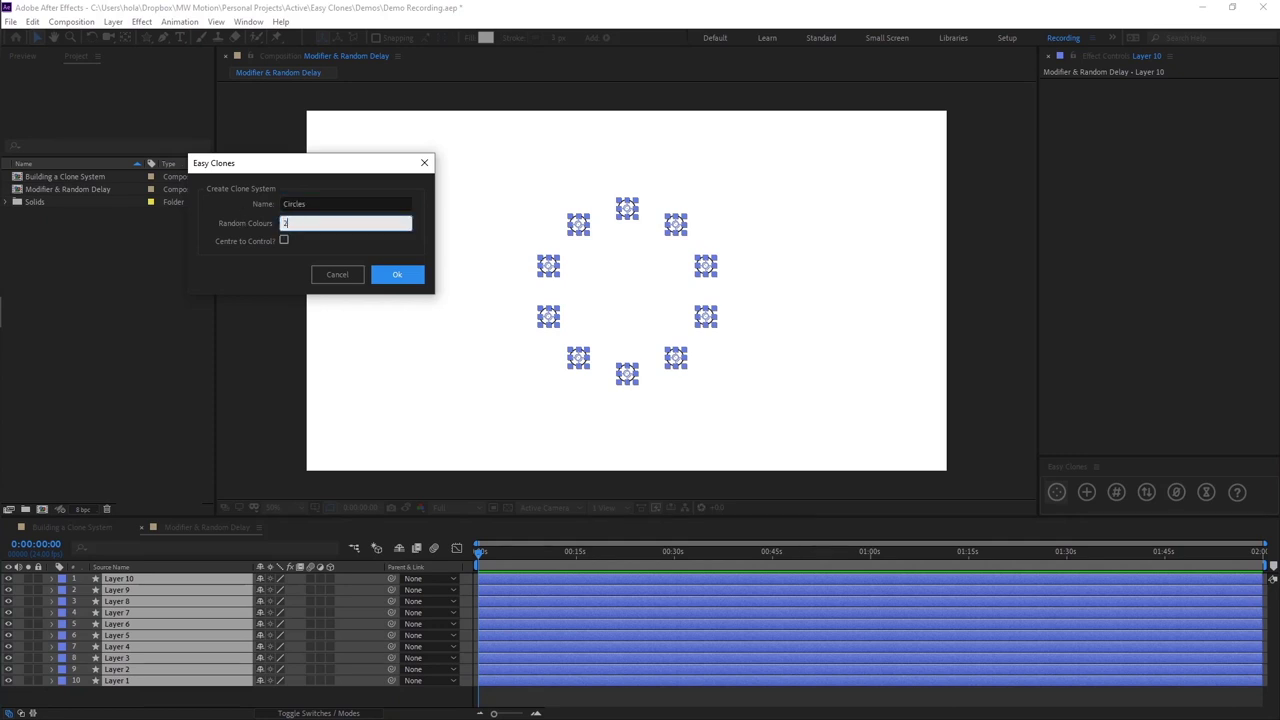
key("Tab")
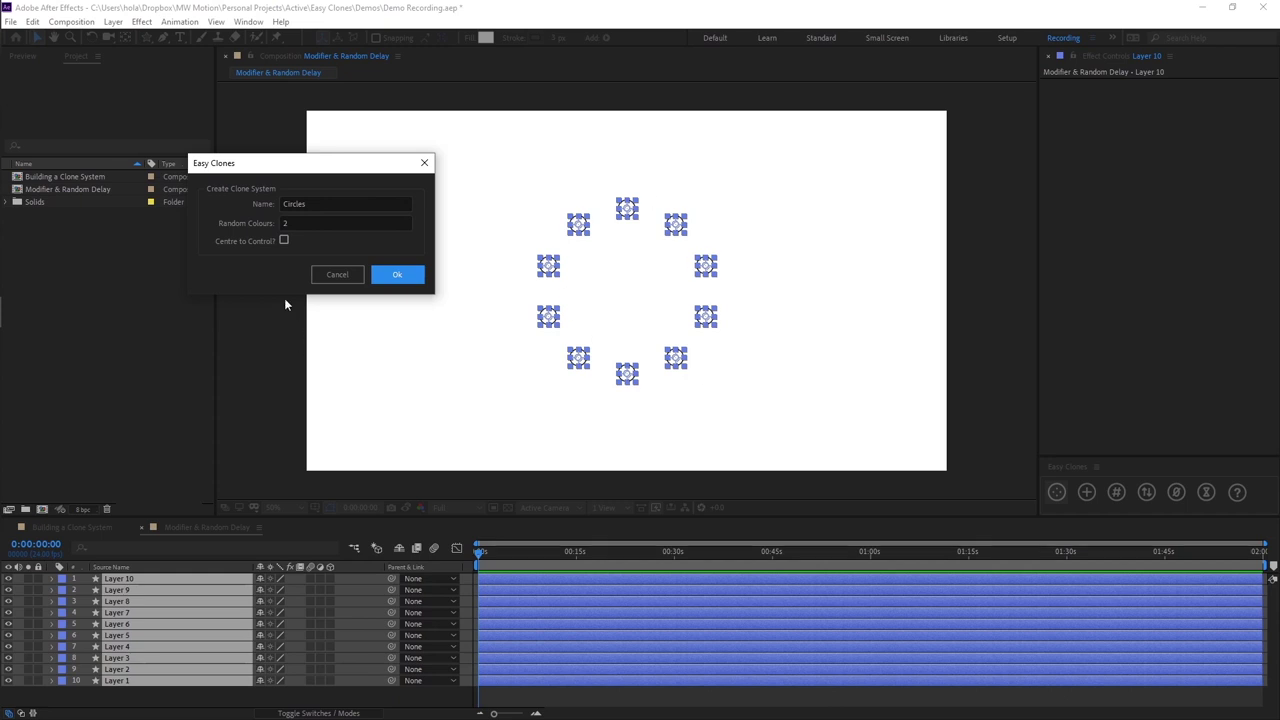
left_click(394, 280)
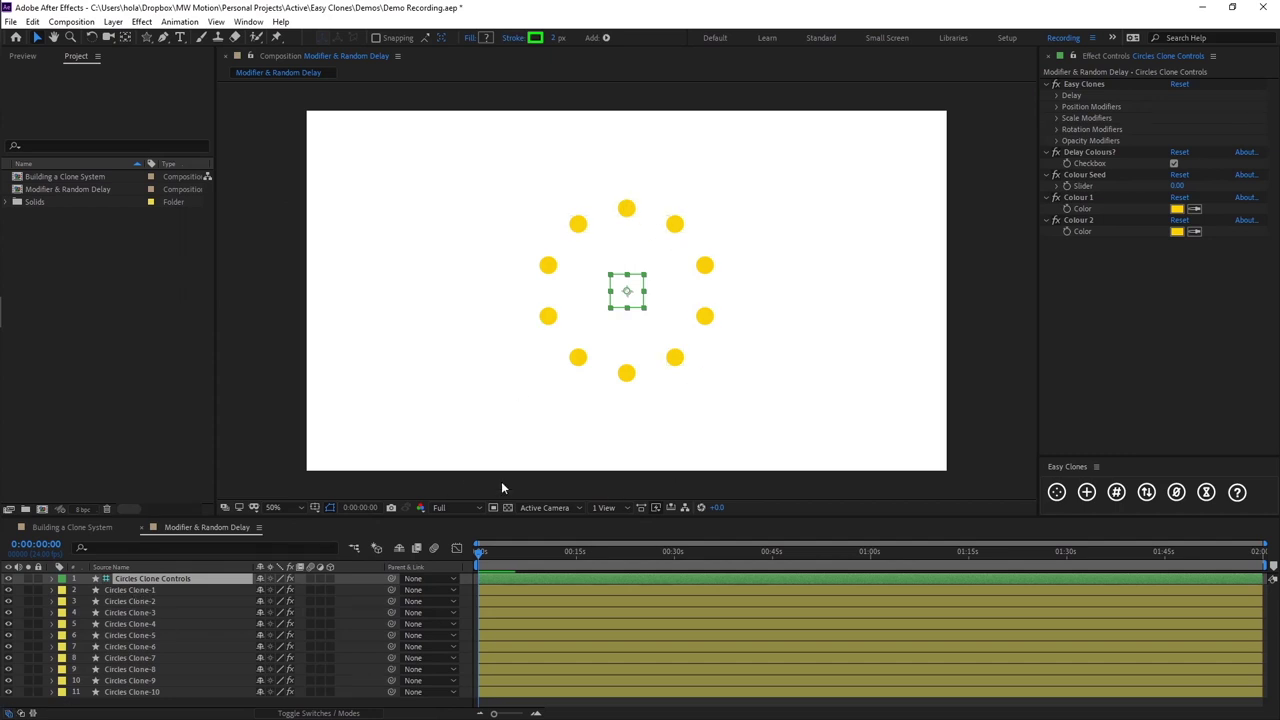
- Try moving the Circles clone controls layer and scaling it to 283%, and undo both changes
mouse_move(630, 297)
left_mouse_down()
mouse_move(730, 305)
mouse_move(590, 248)
mouse_move(445, 344)
mouse_move(543, 238)
mouse_move(765, 327)
mouse_move(758, 218)
mouse_move(738, 217)
left_mouse_up()
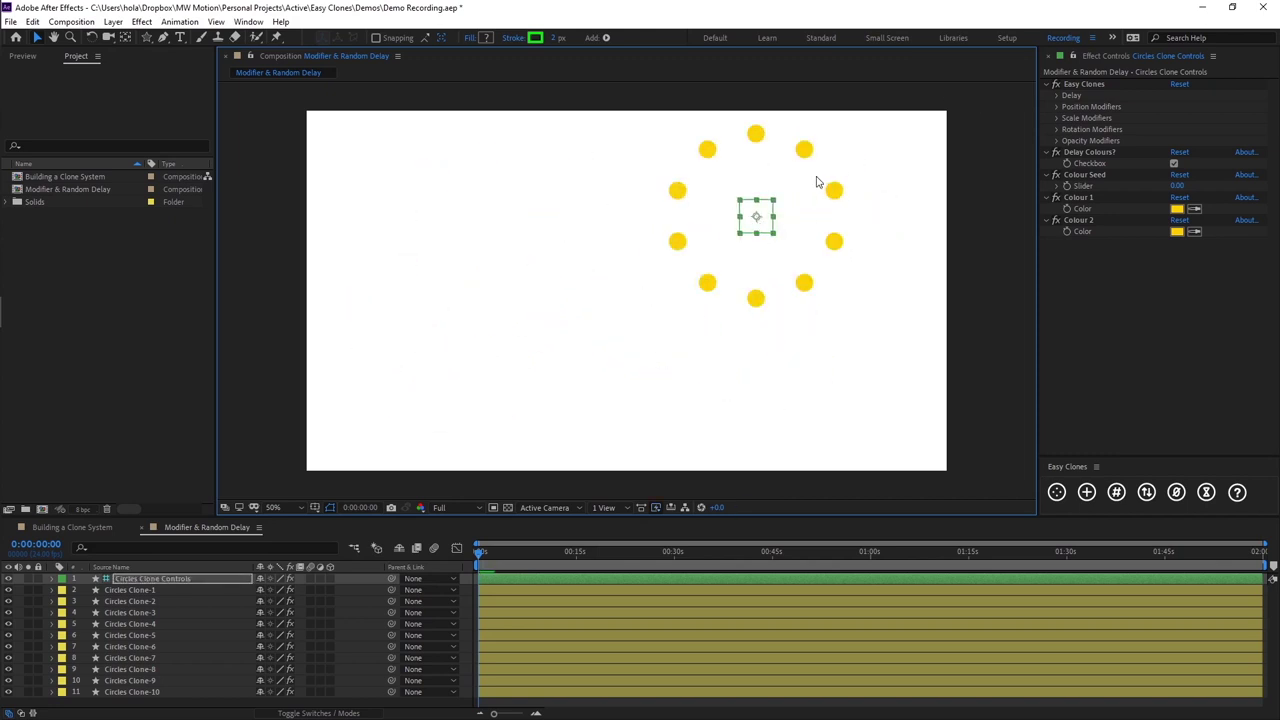
key("ctrl+z")
key("s")
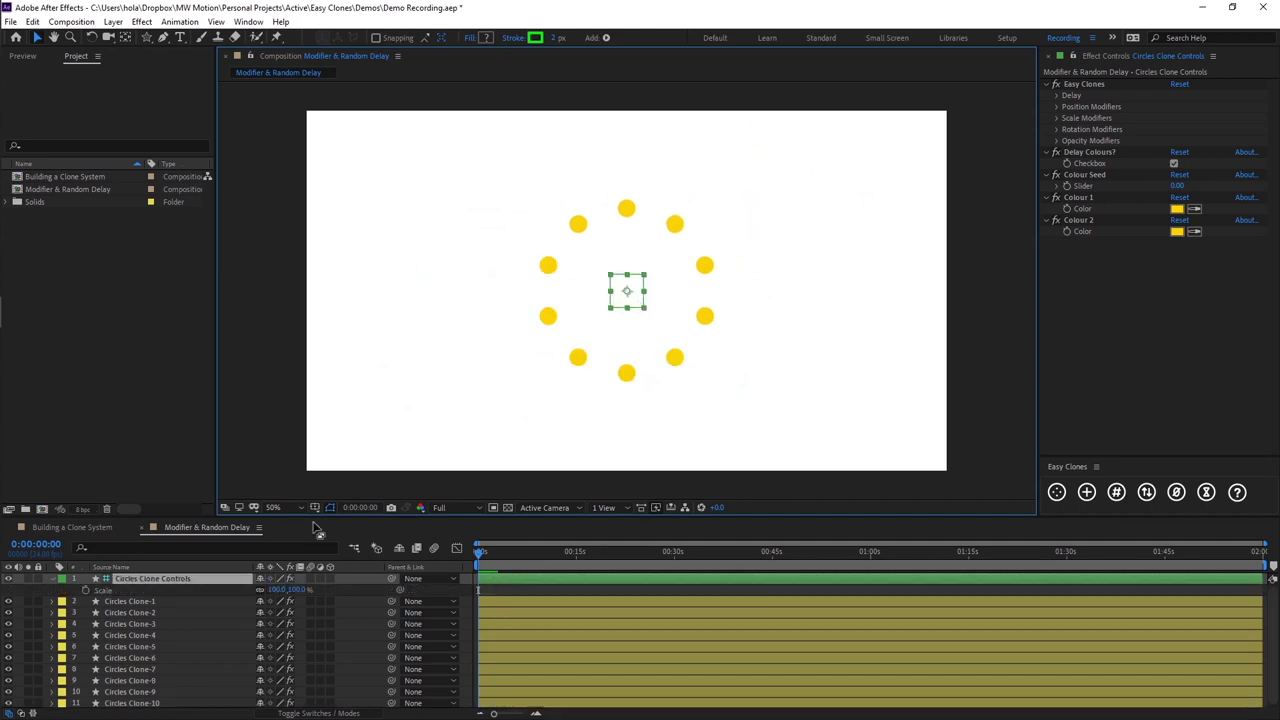
left_click_drag(309, 592, 402, 569)
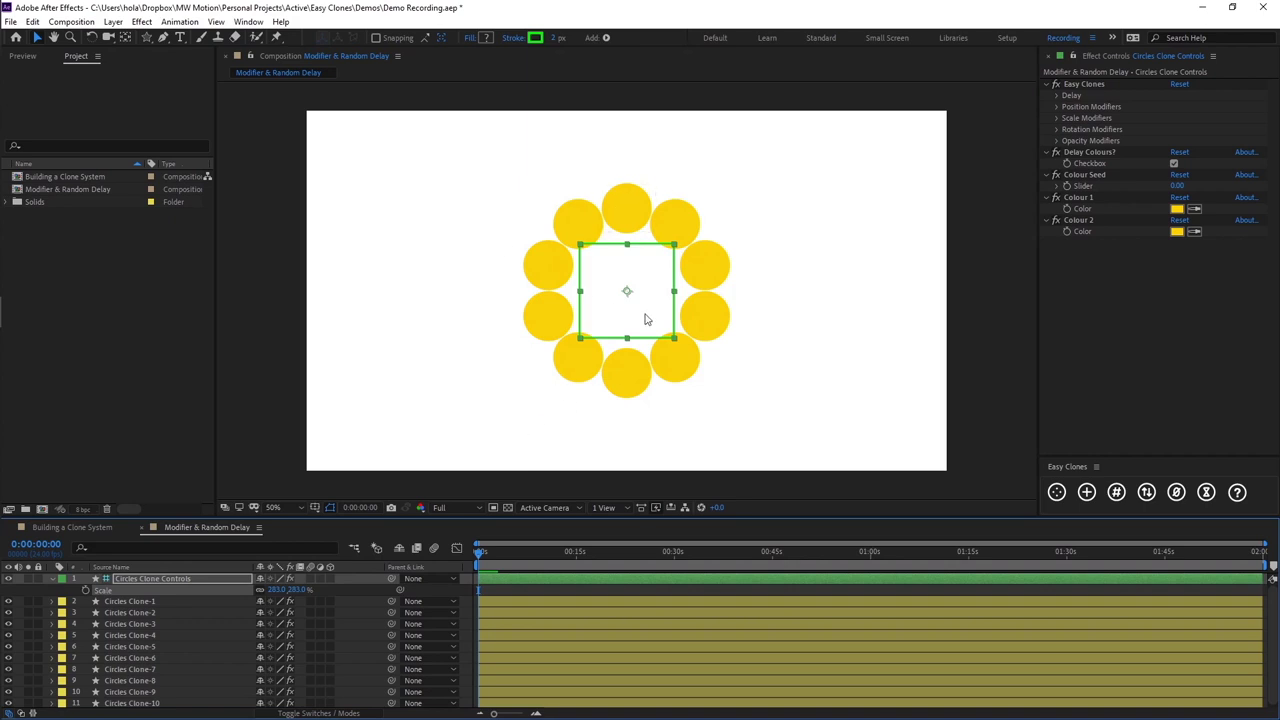
key("ctrl+z")
key("ctrl+z")
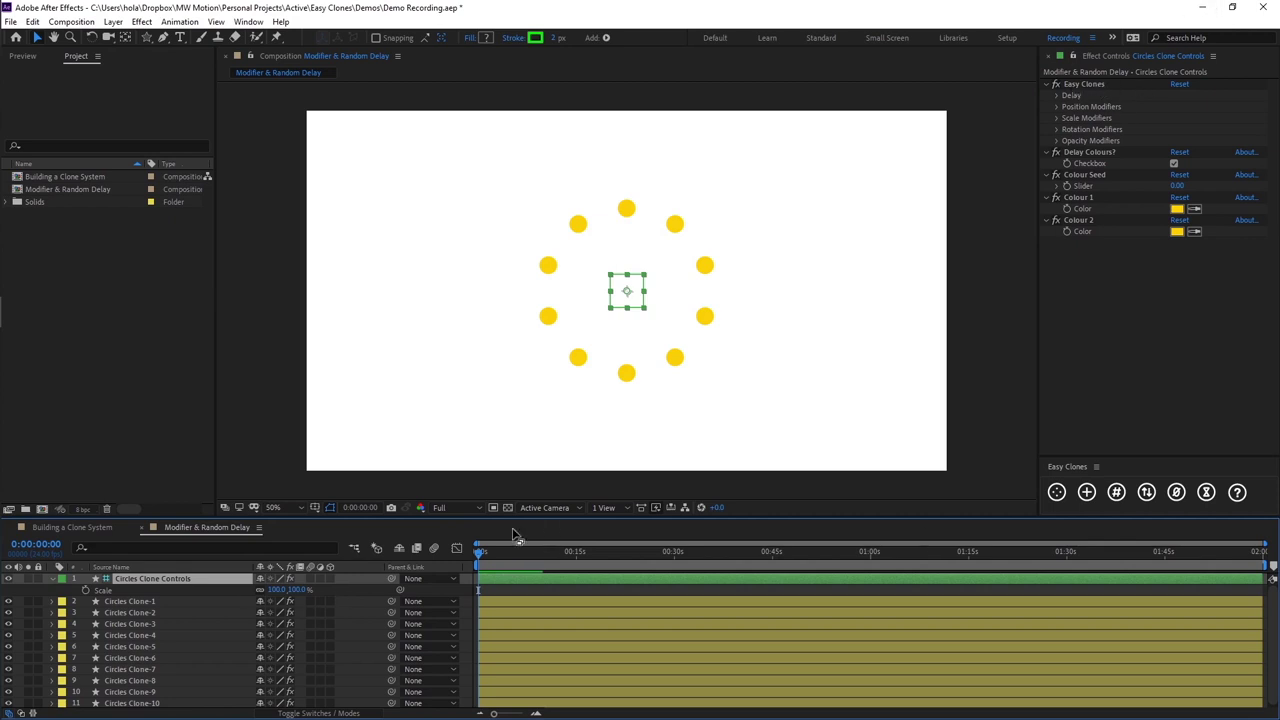
- Inspect the Clone Controls effect on the first circle clone layer
left_click(367, 583)
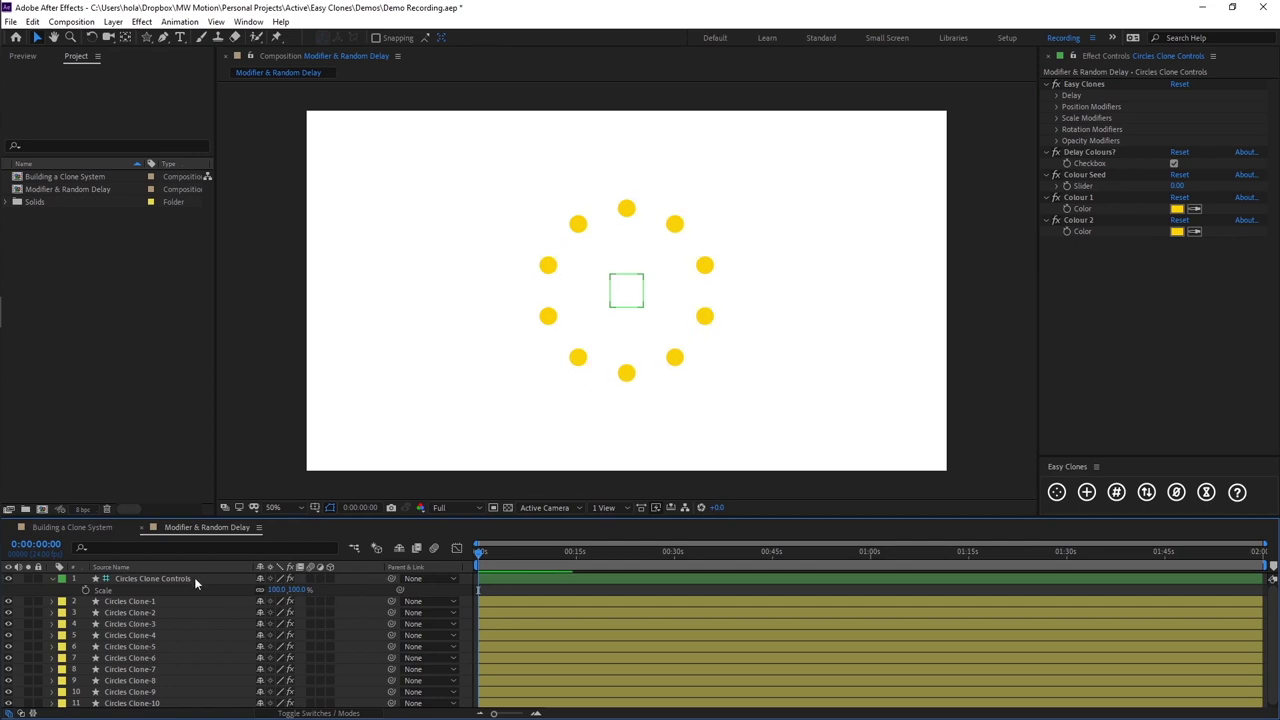
left_click(157, 599)
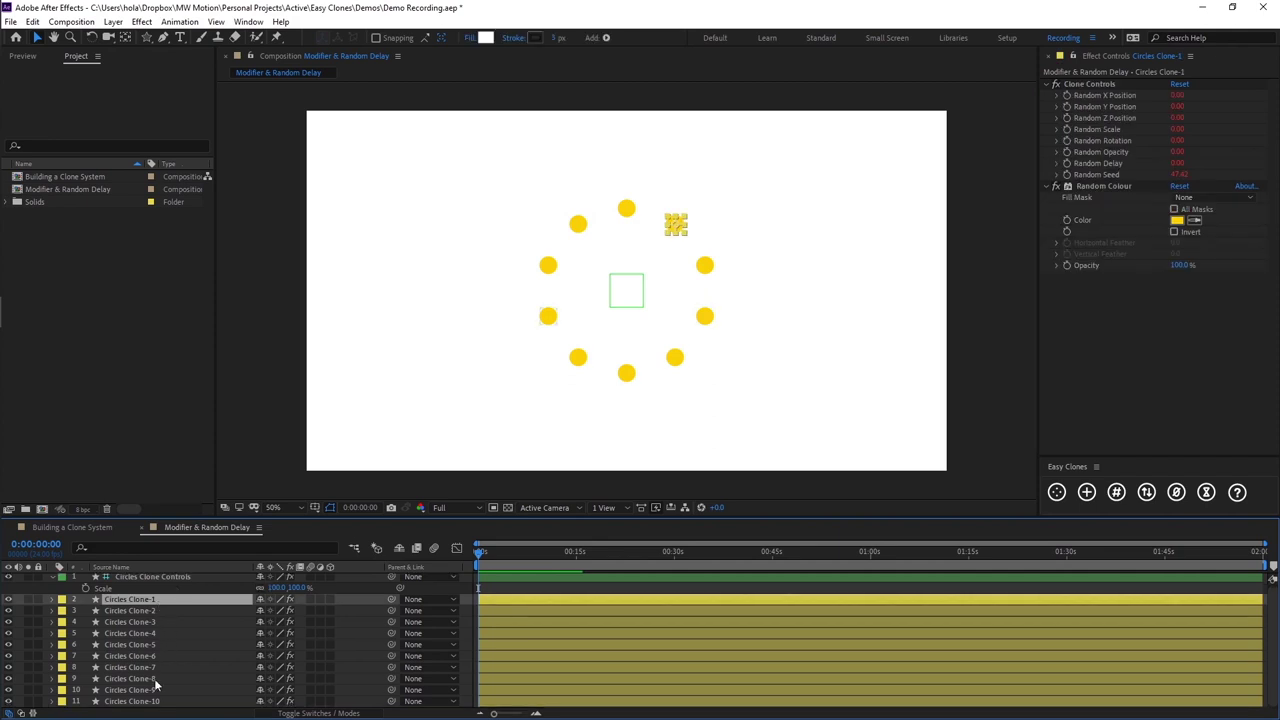
left_click(159, 571)
scroll(157, 580, "up", 1)
- Animate the Circles clone controls' Scale from 0% at the first frame to 100% at about frame 10
left_click(157, 578)
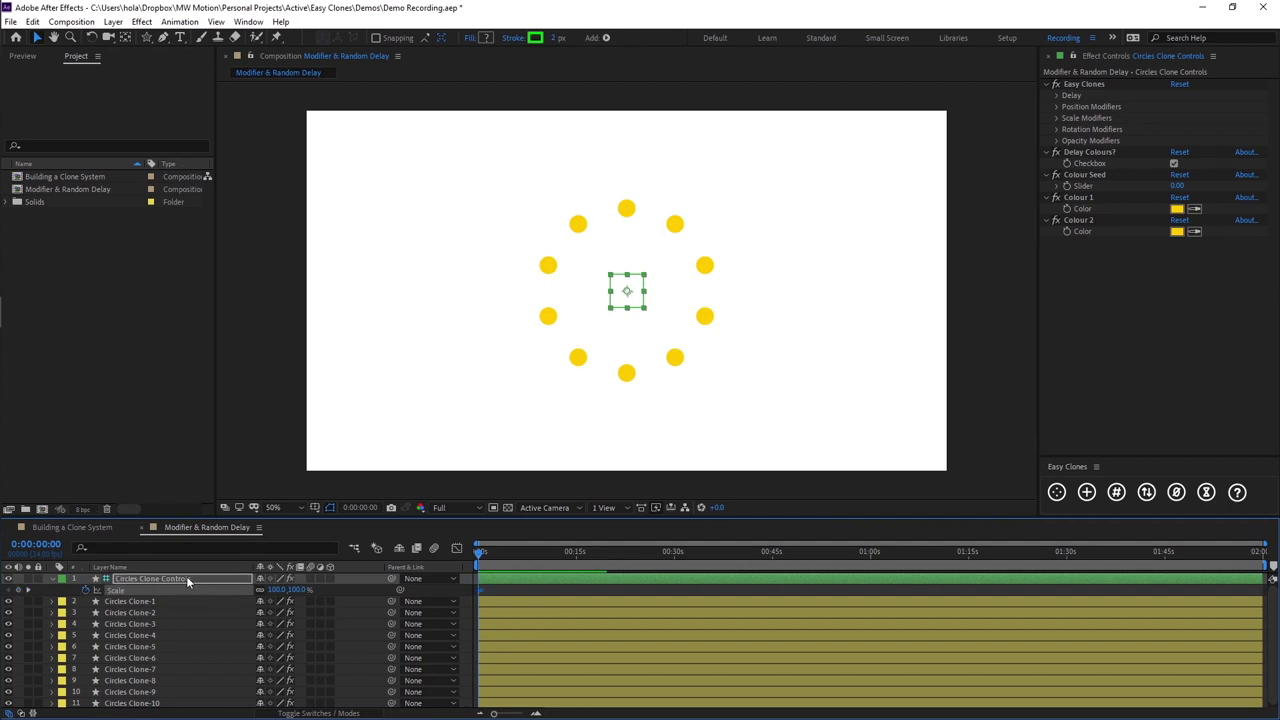
scroll(556, 583, "up", 5)
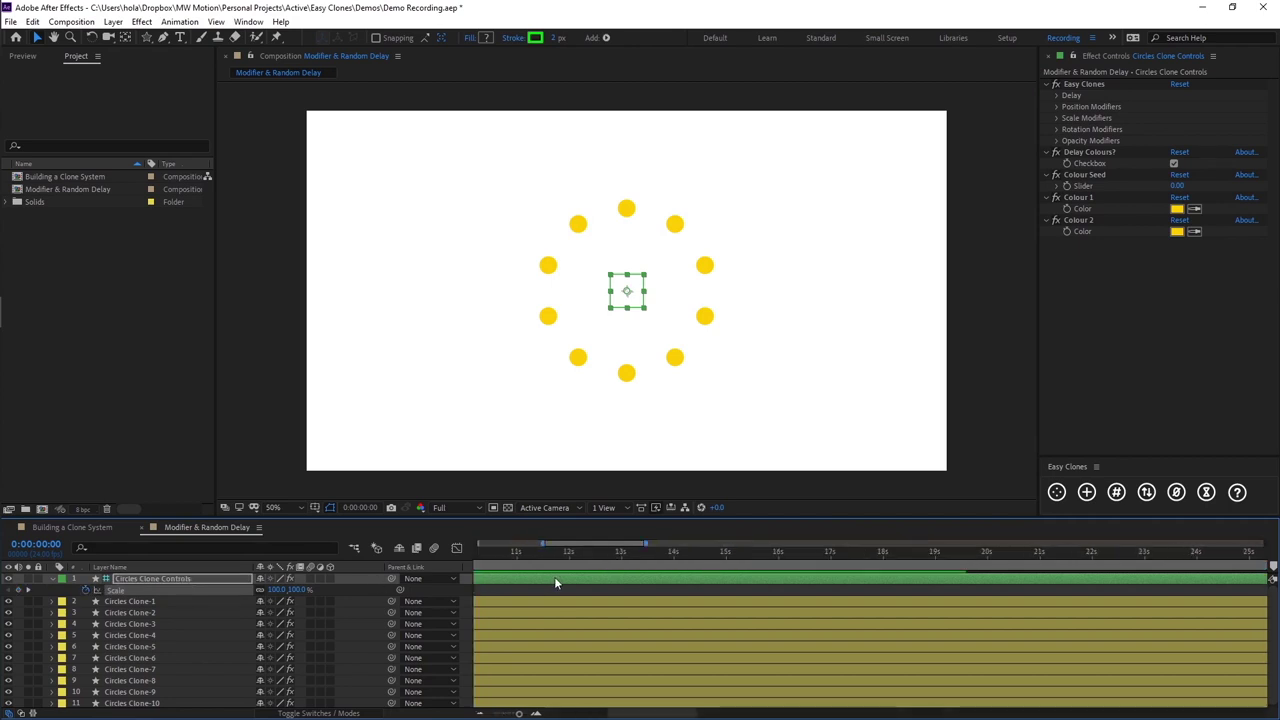
left_click_drag(579, 545, 505, 543)
scroll(503, 597, "up", 3)
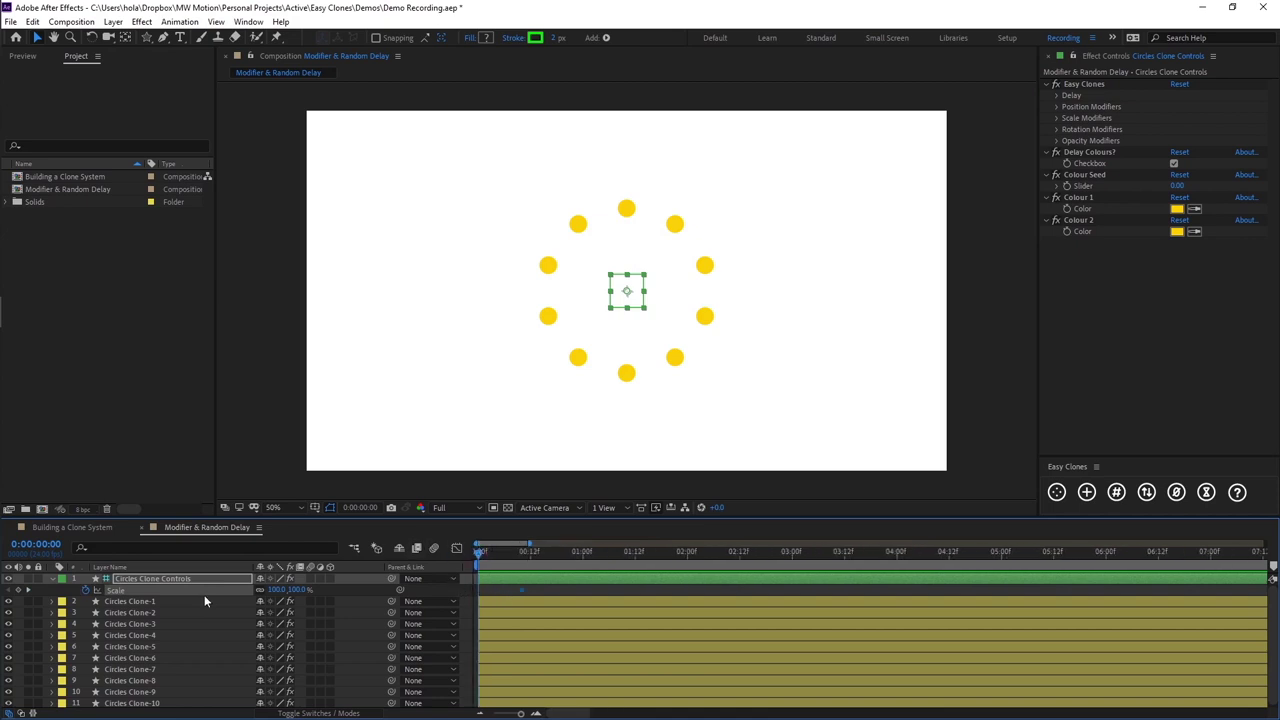
left_click(296, 590)
type("0")
key("Return")
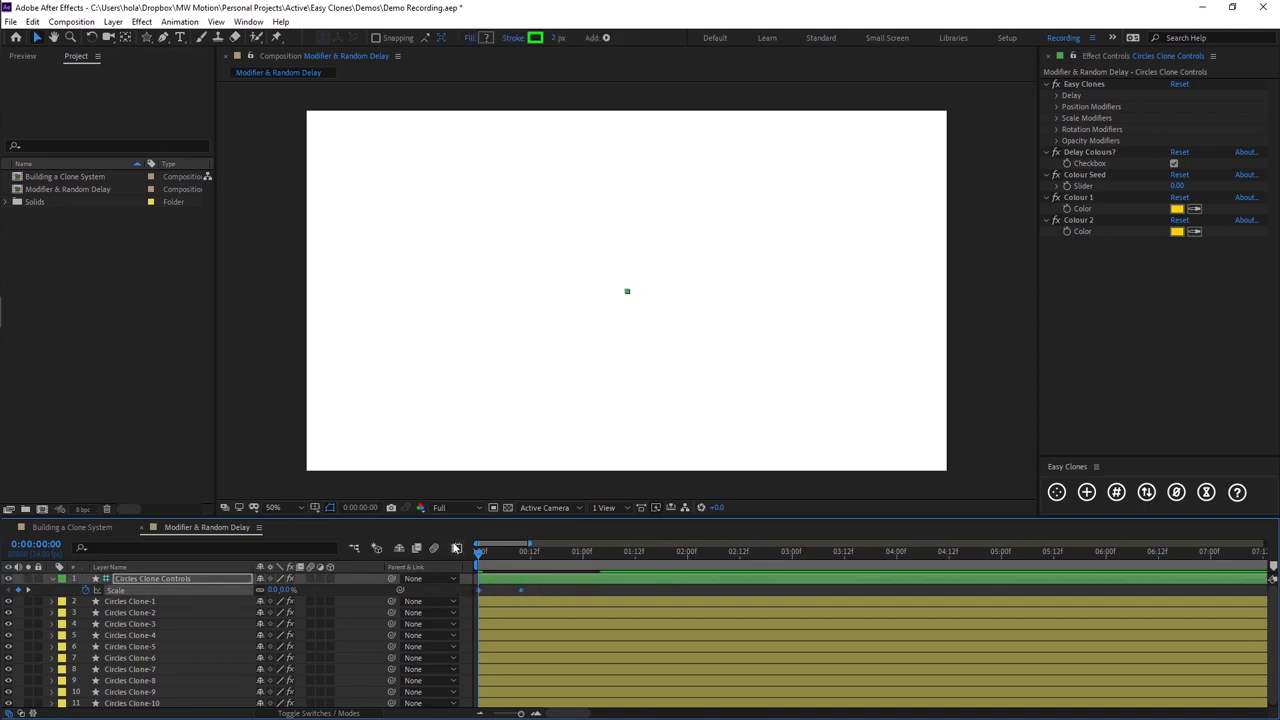
- Apply Easy Ease to the clone controls' final Scale keyframe and scrub through the animation
key("shift+F3")
left_click_drag(521, 588, 513, 600)
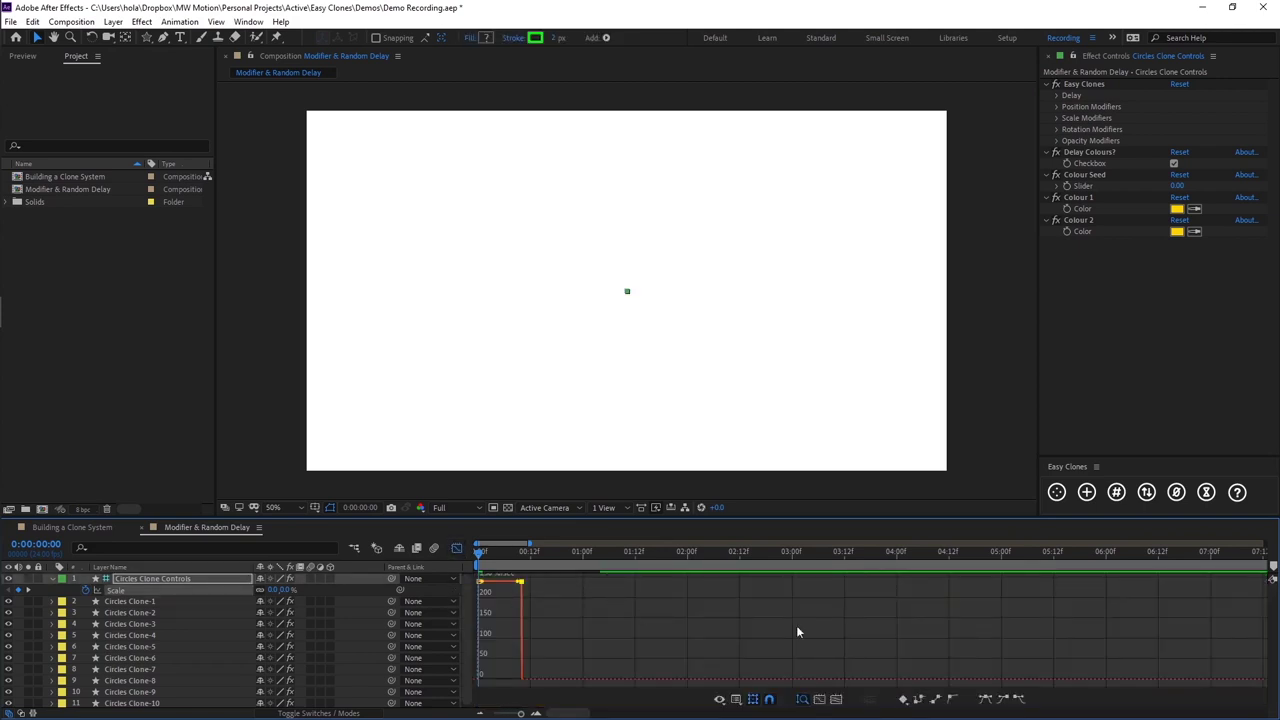
left_click(988, 704)
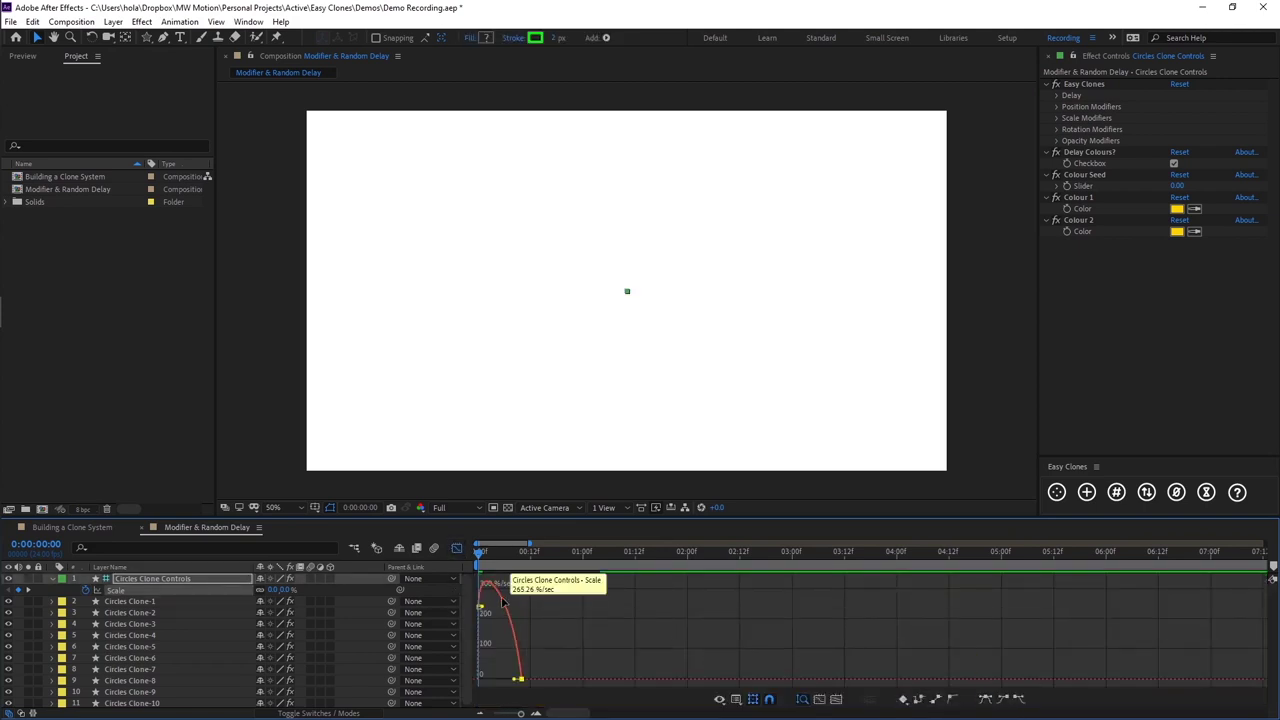
left_click(457, 549)
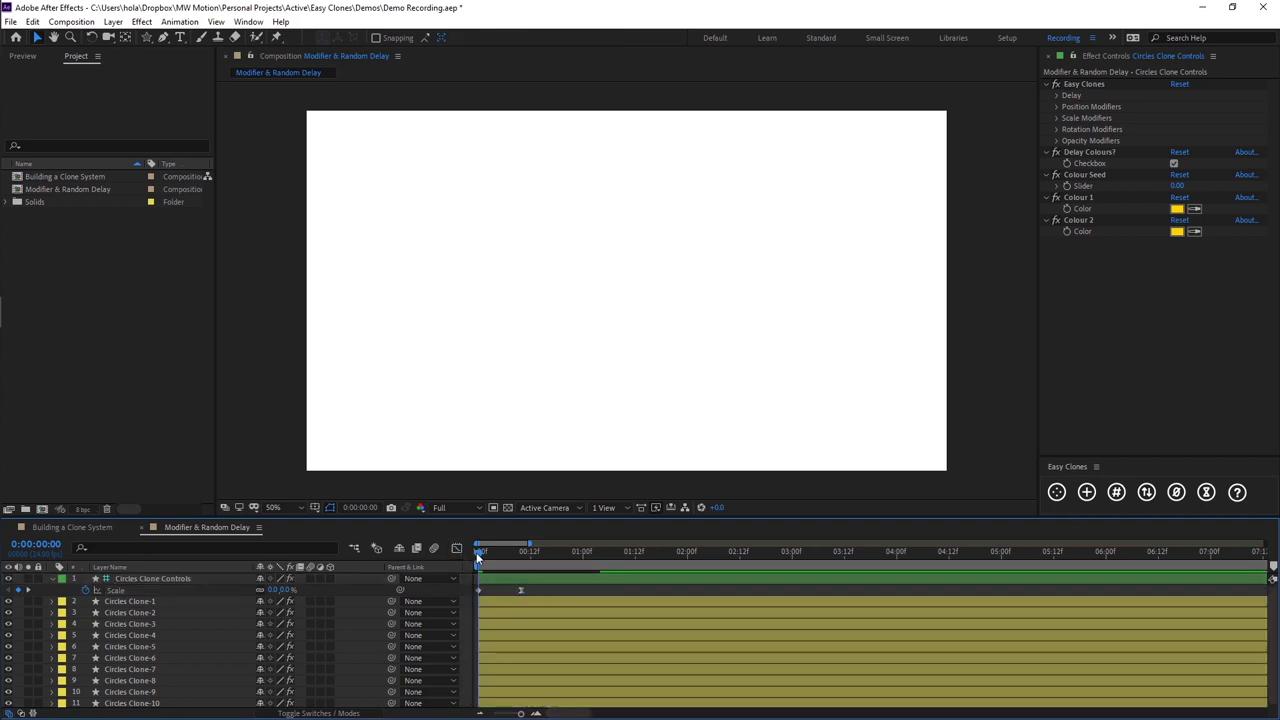
mouse_move(478, 553)
left_mouse_down()
mouse_move(618, 538)
mouse_move(523, 548)
mouse_move(592, 548)
left_mouse_up()
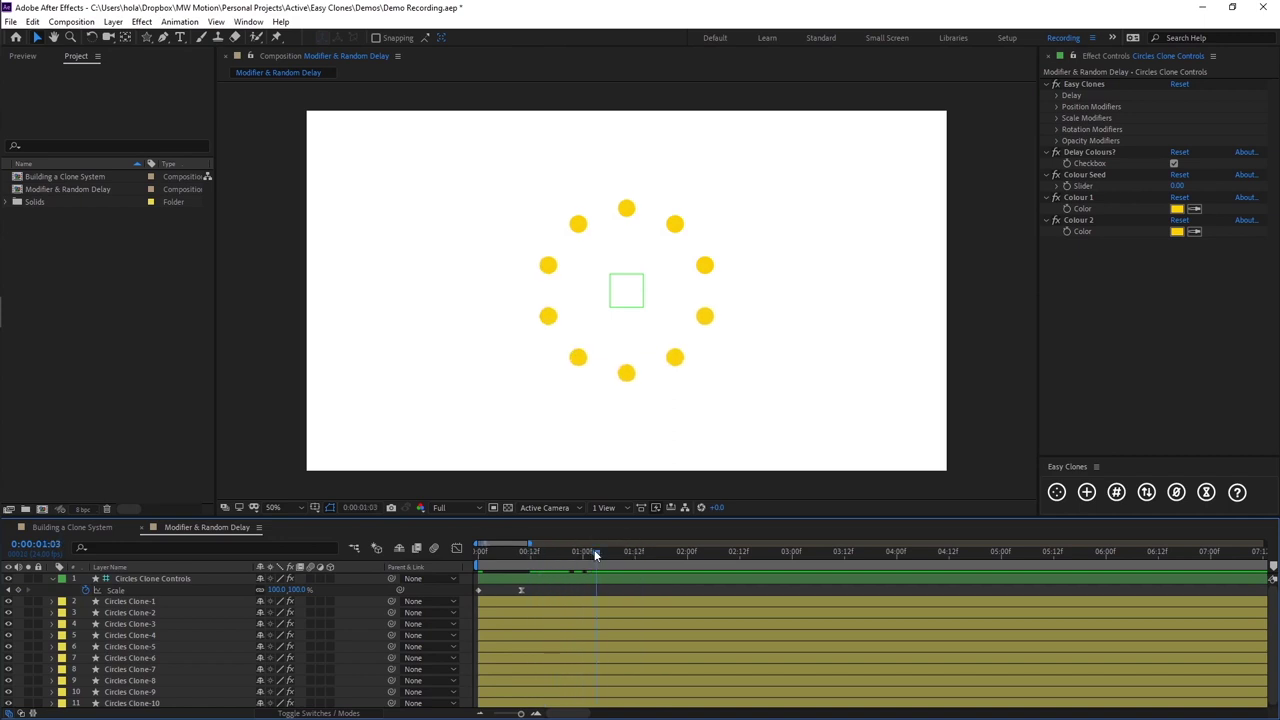
- Move the topmost circle's layer above the other clones, renumber all ten clones, and preview the animation from the start
left_click(626, 210)
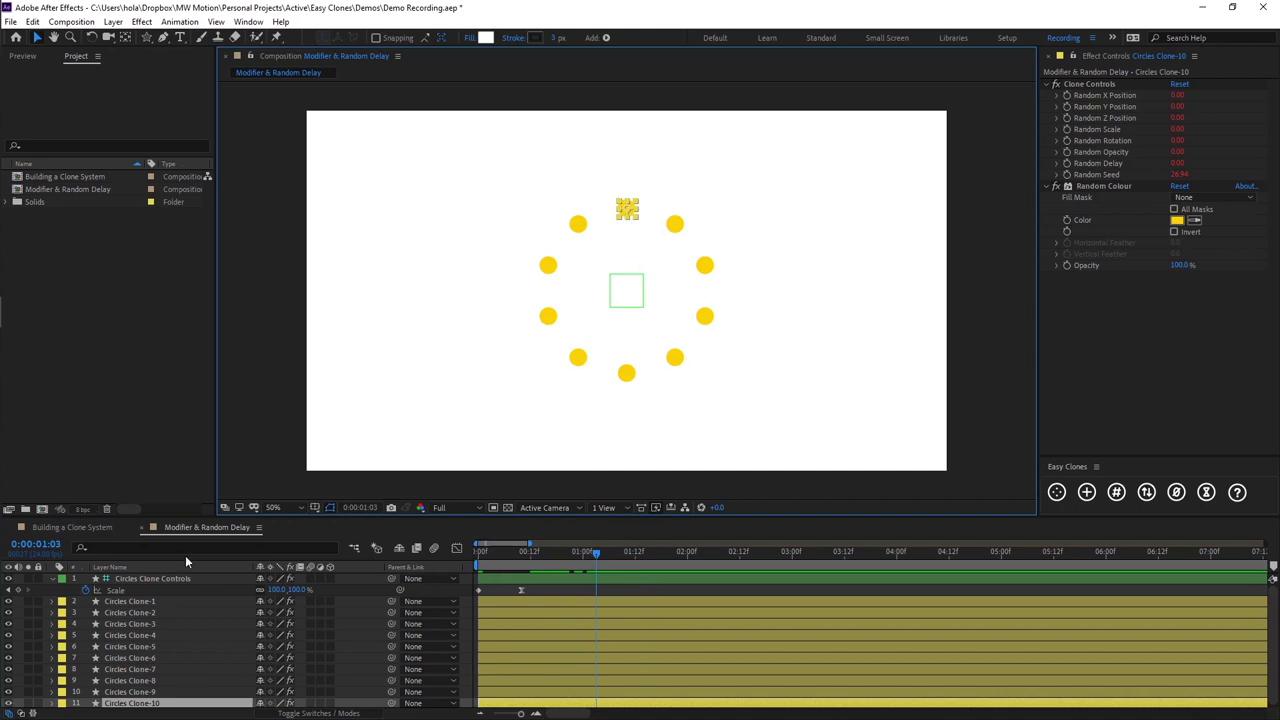
left_click_drag(157, 703, 153, 596)
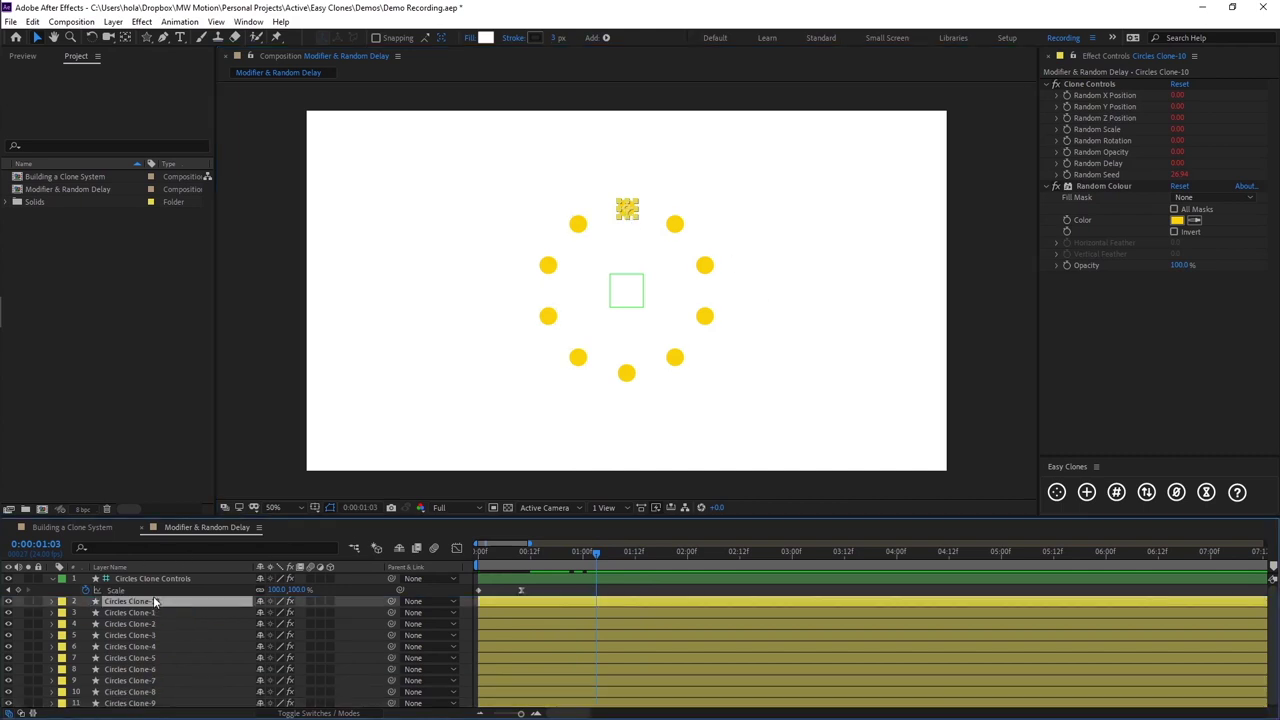
left_click(162, 705, "shift")
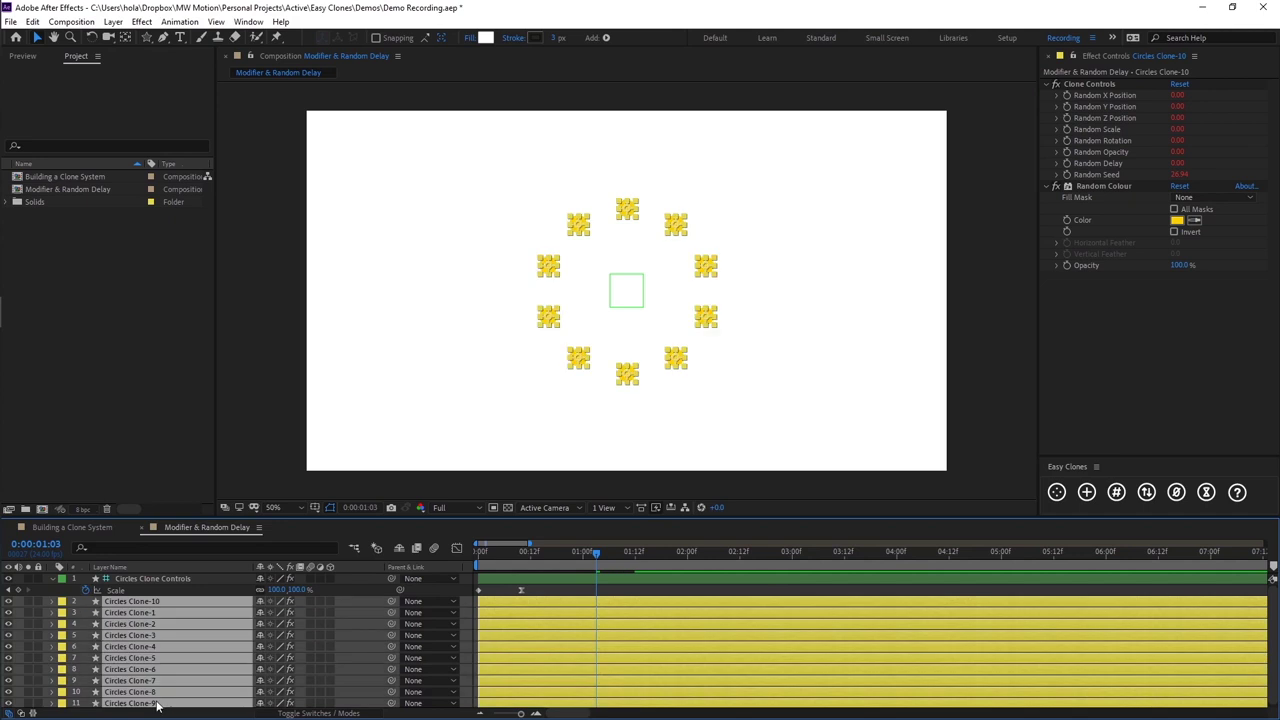
left_click(1116, 492)
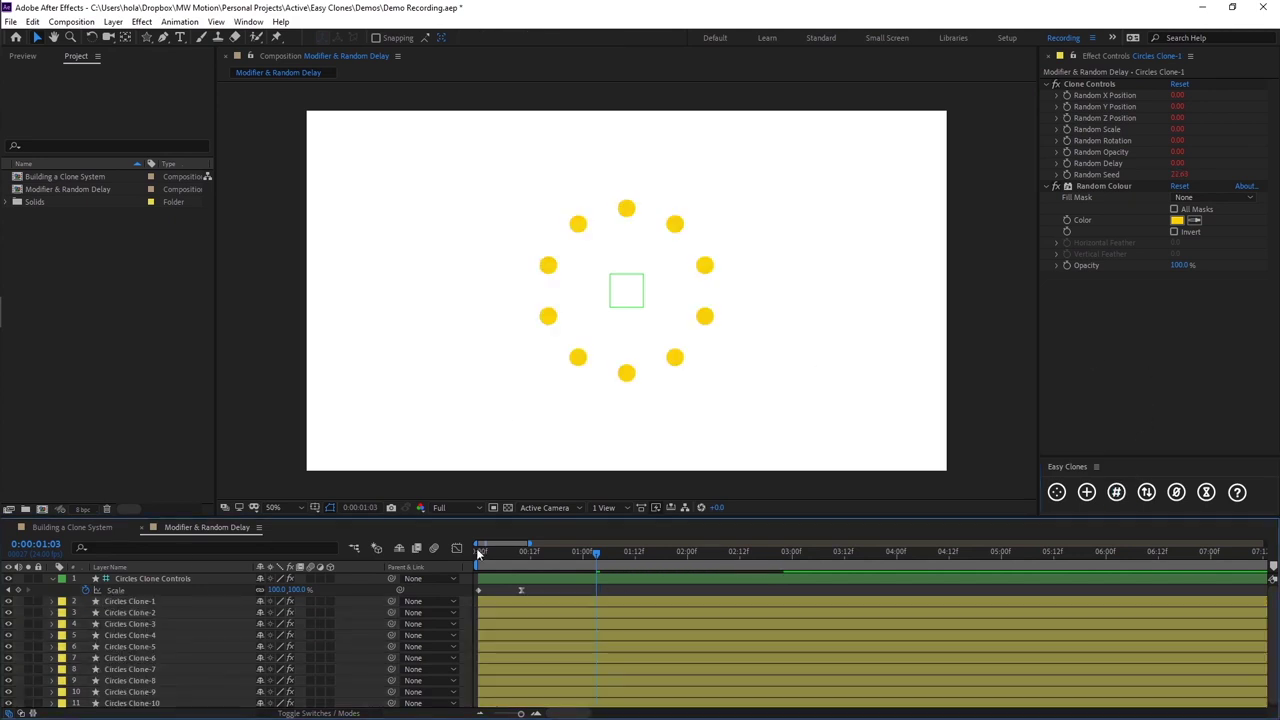
left_click_drag(493, 556, 468, 553)
key("space")
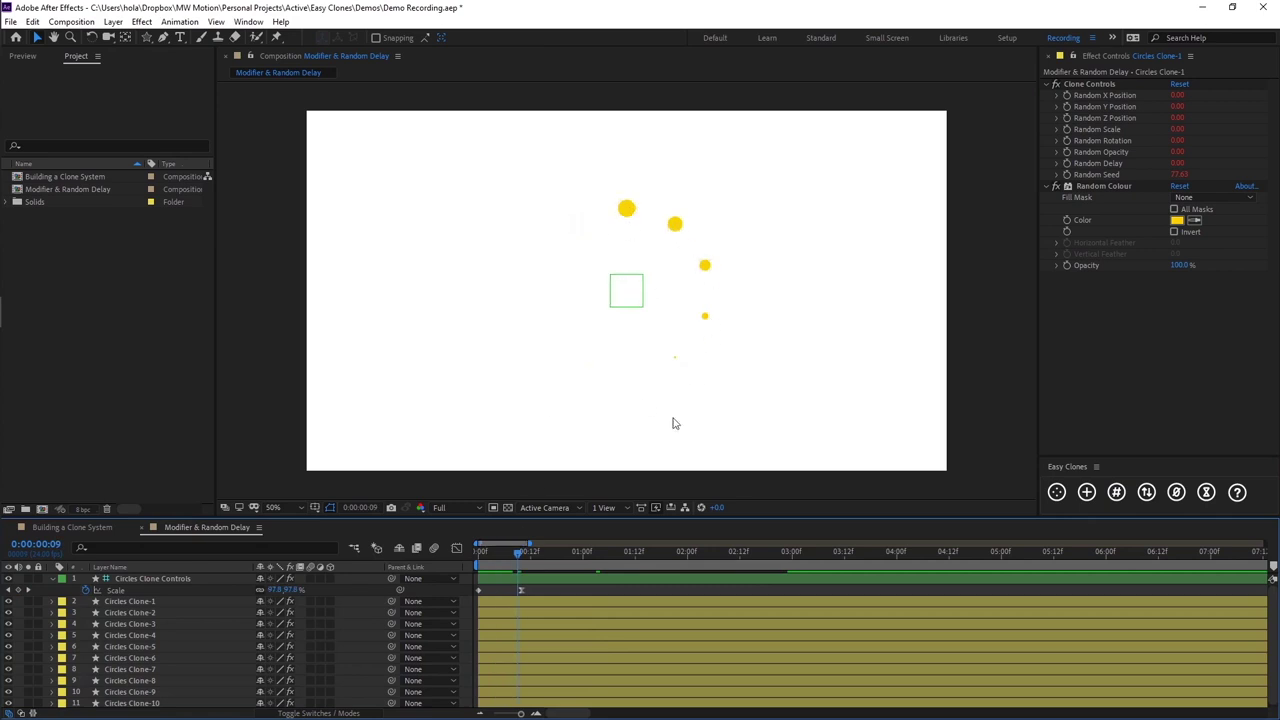
- At 0:00:02:01, add keyframes to the clone controls' Left, Right, Up, Down, Near and Far Limit position modifiers
left_click_drag(520, 552, 691, 553)
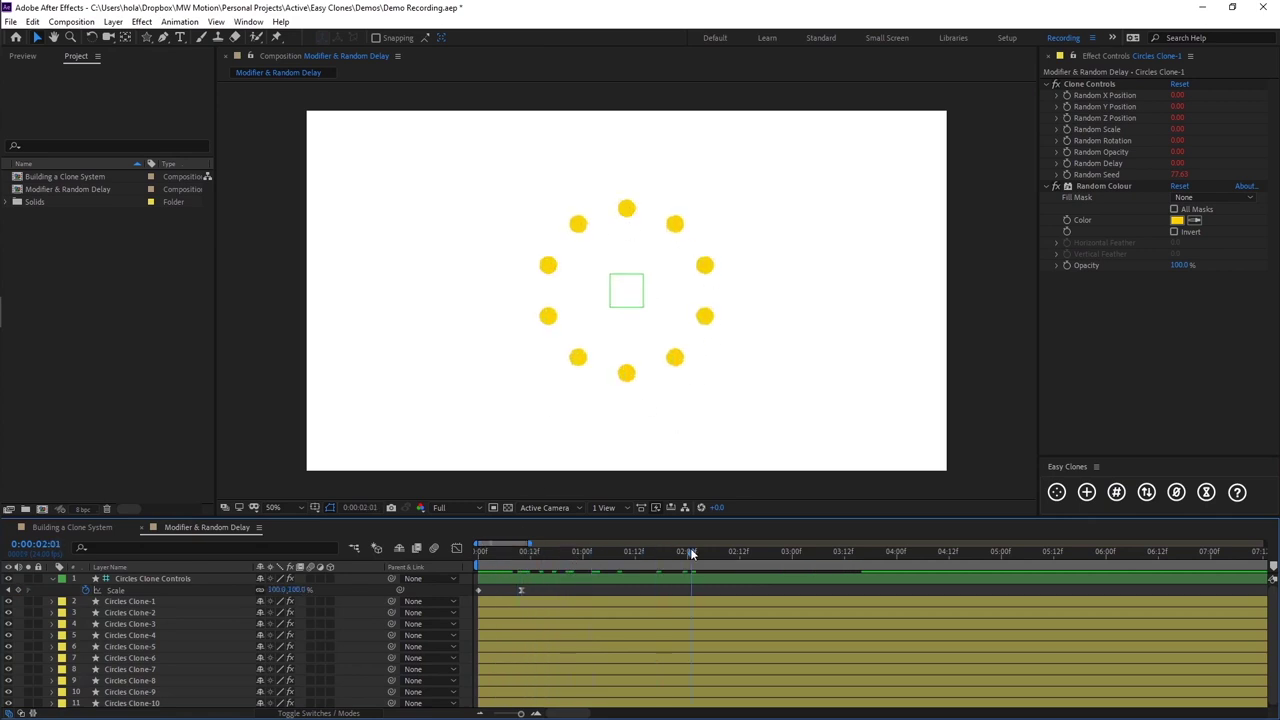
left_click(181, 577)
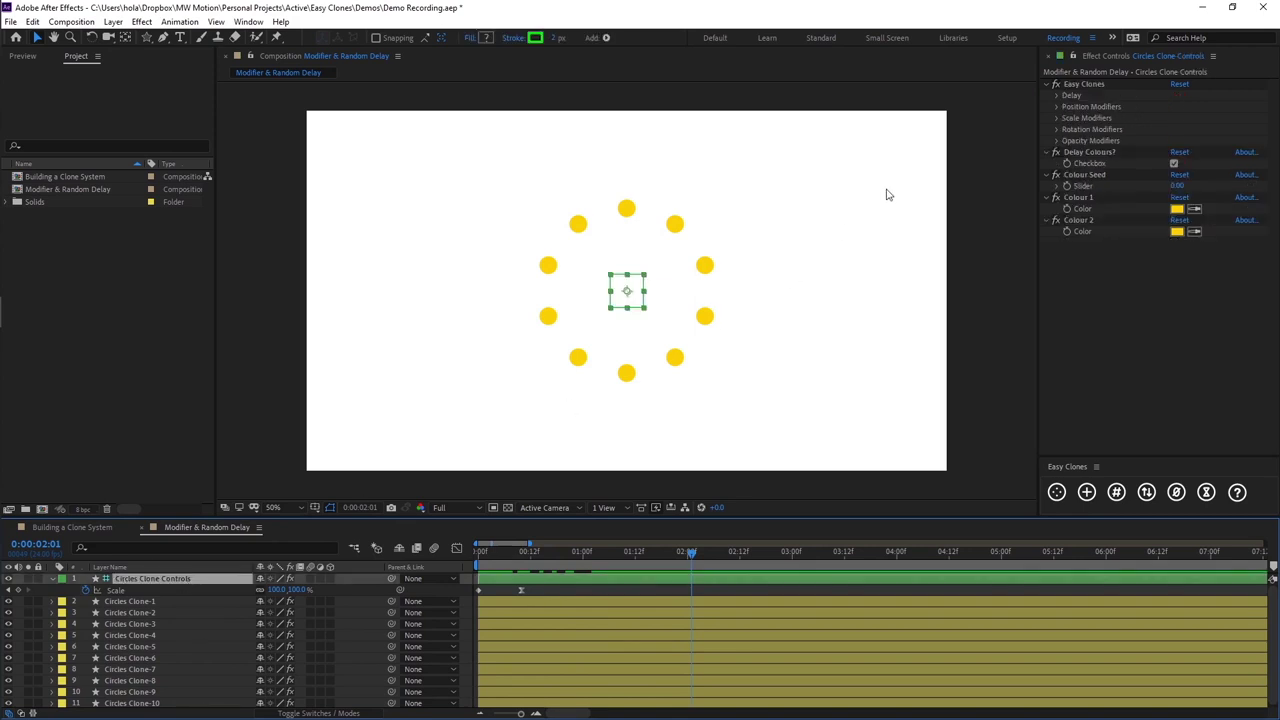
left_click(1056, 105)
left_click(1069, 129)
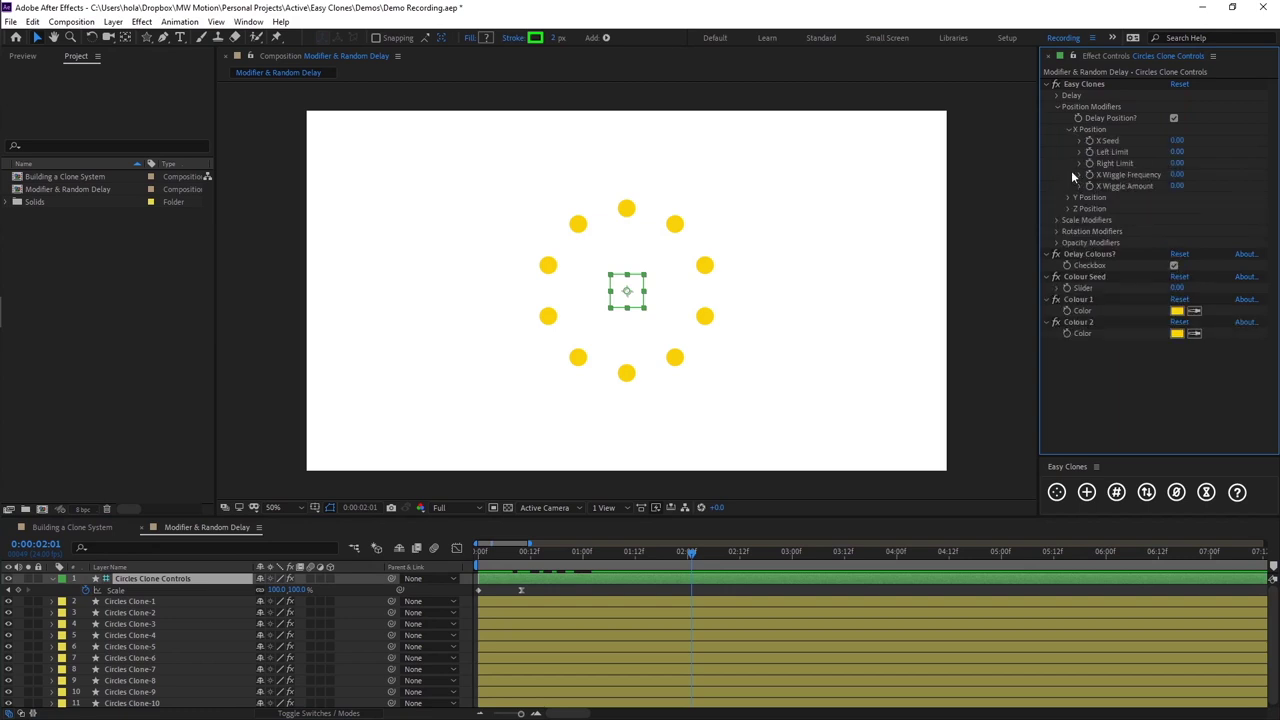
left_click(1070, 197)
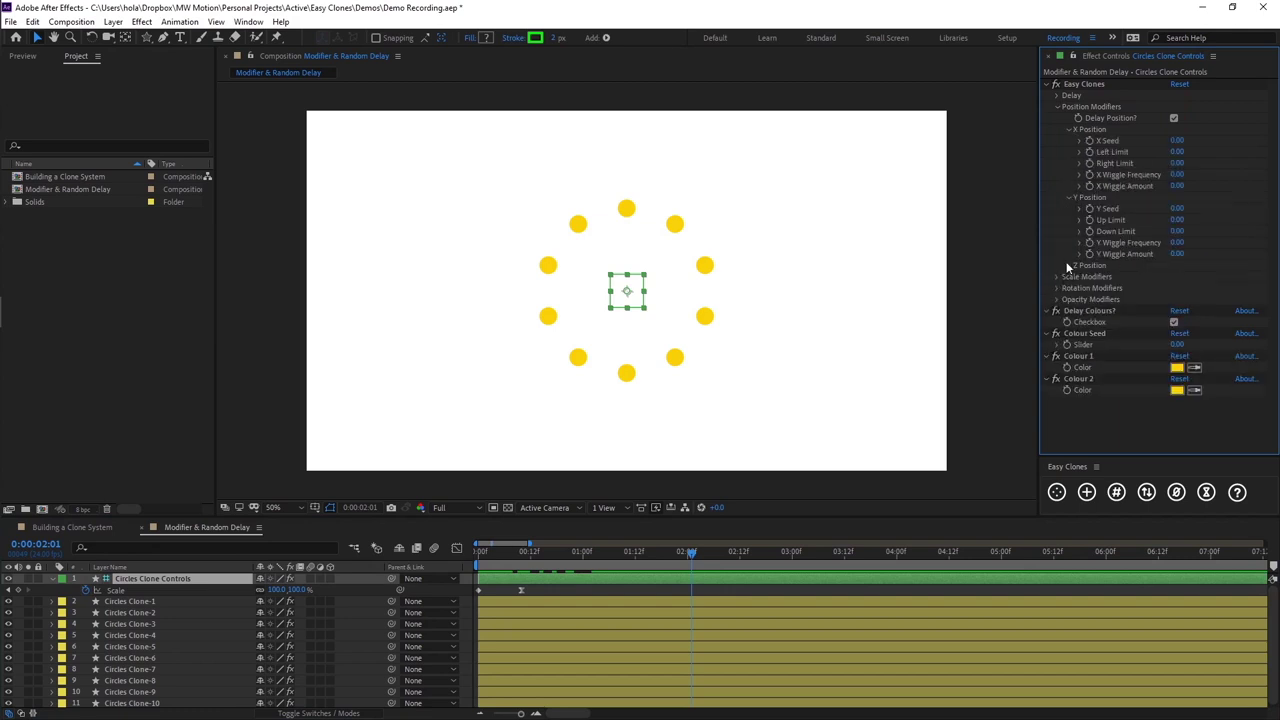
left_click(1069, 265)
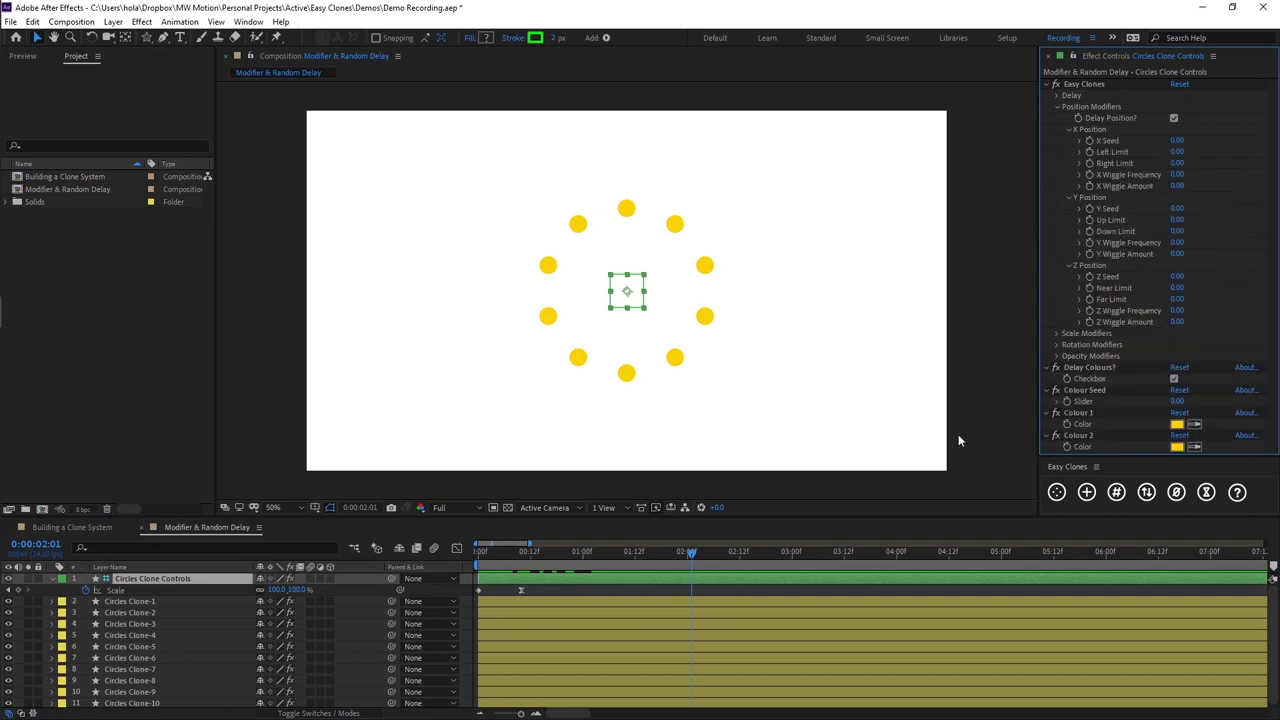
left_click(1090, 298)
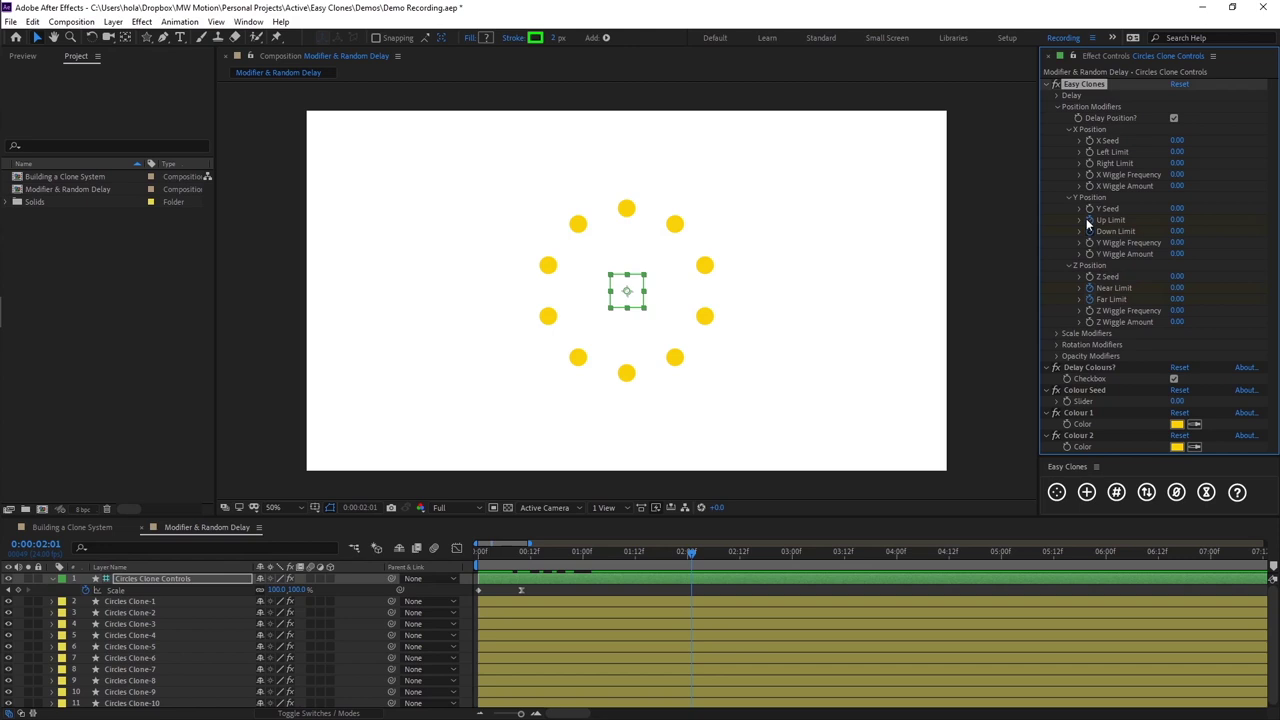
left_click(1090, 162)
left_click(1089, 151)
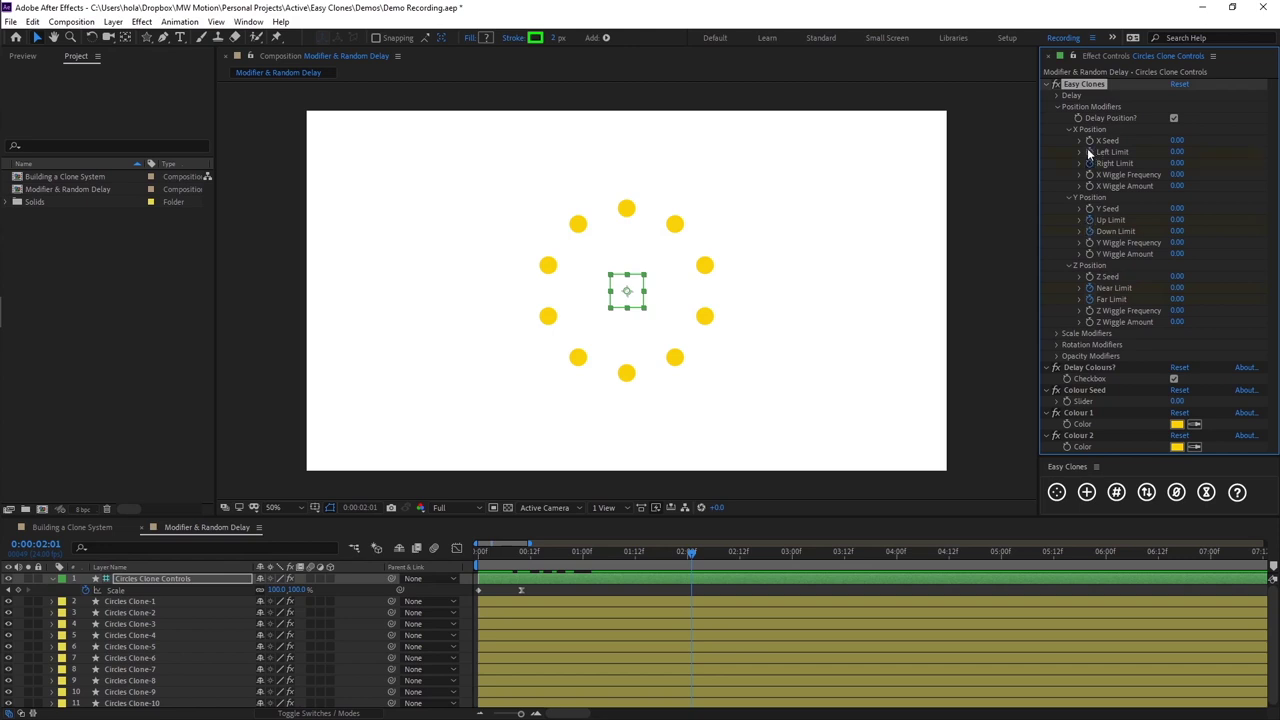
left_click(1058, 334)
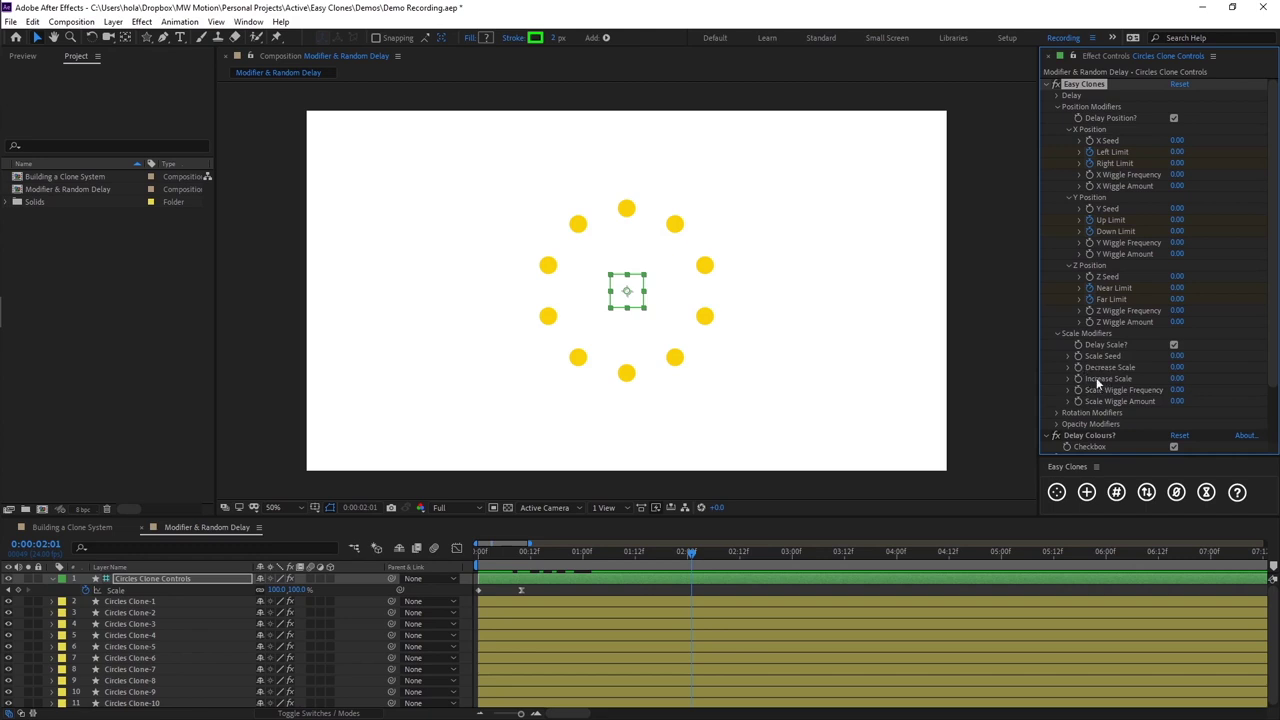
left_click(1057, 335)
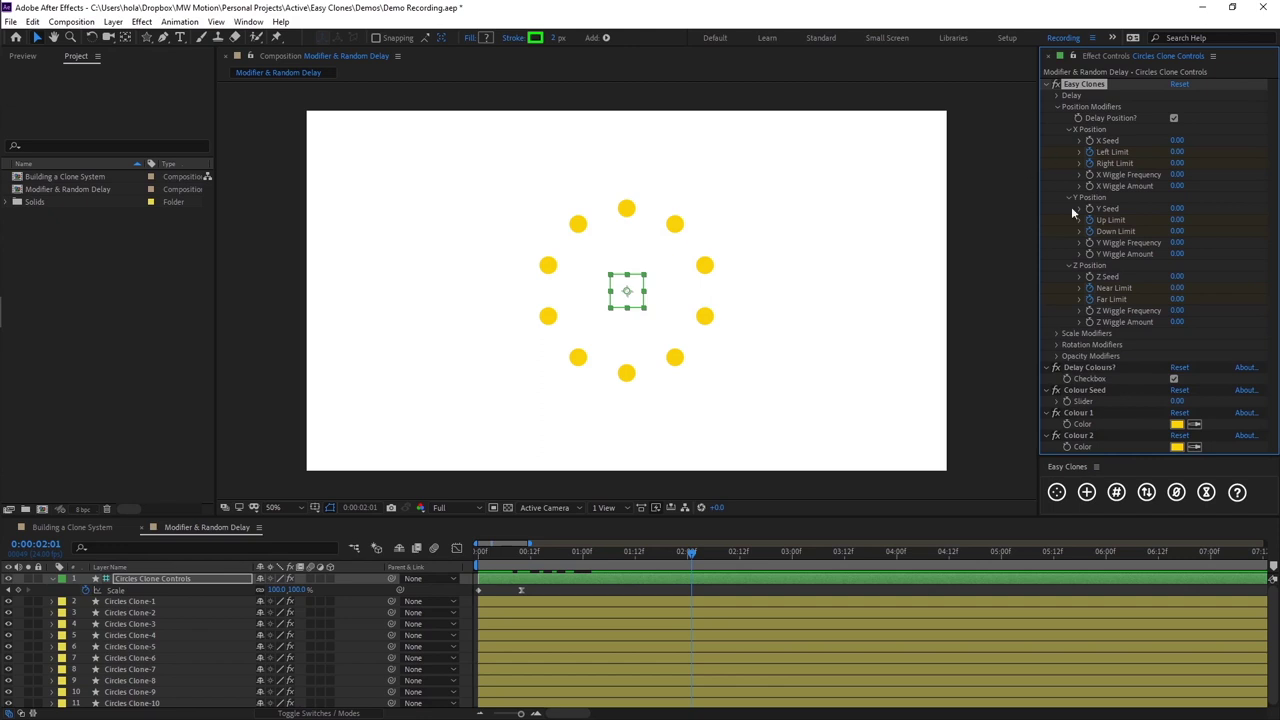
- Reveal the clone controls' keyframes and move the six position-limit keyframes to 0:00:01:00
key("u")
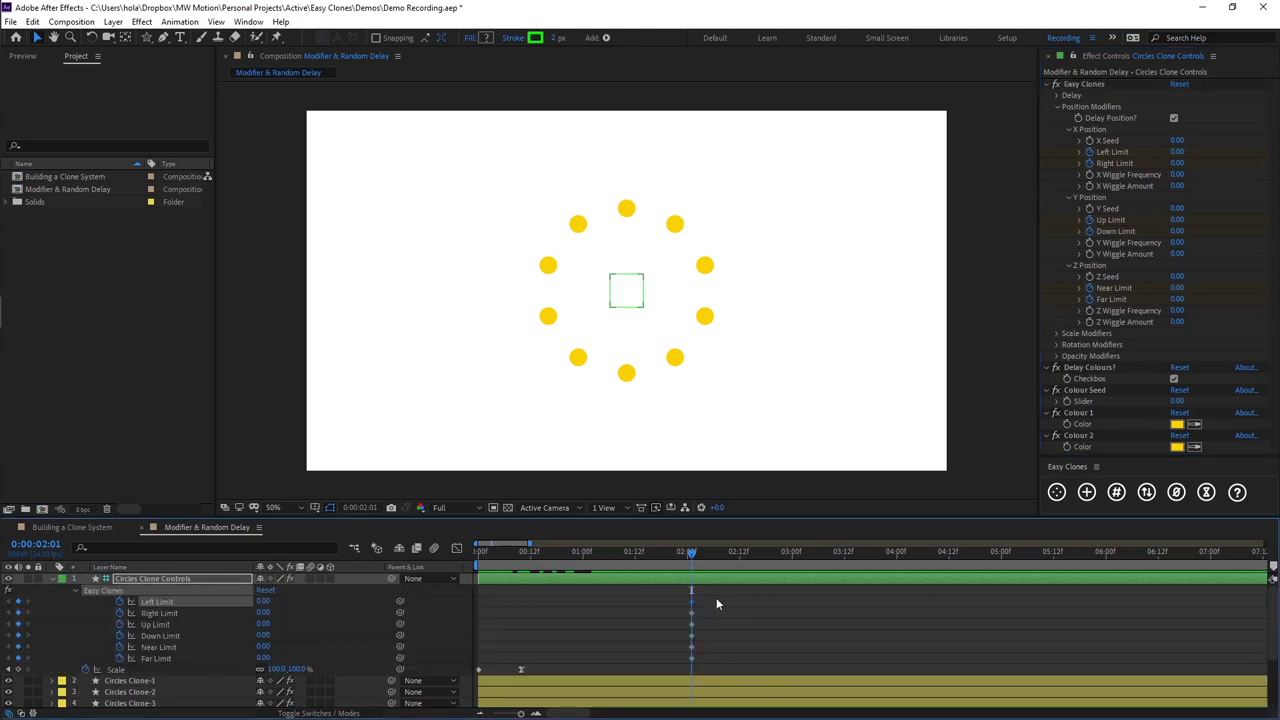
left_click(583, 553)
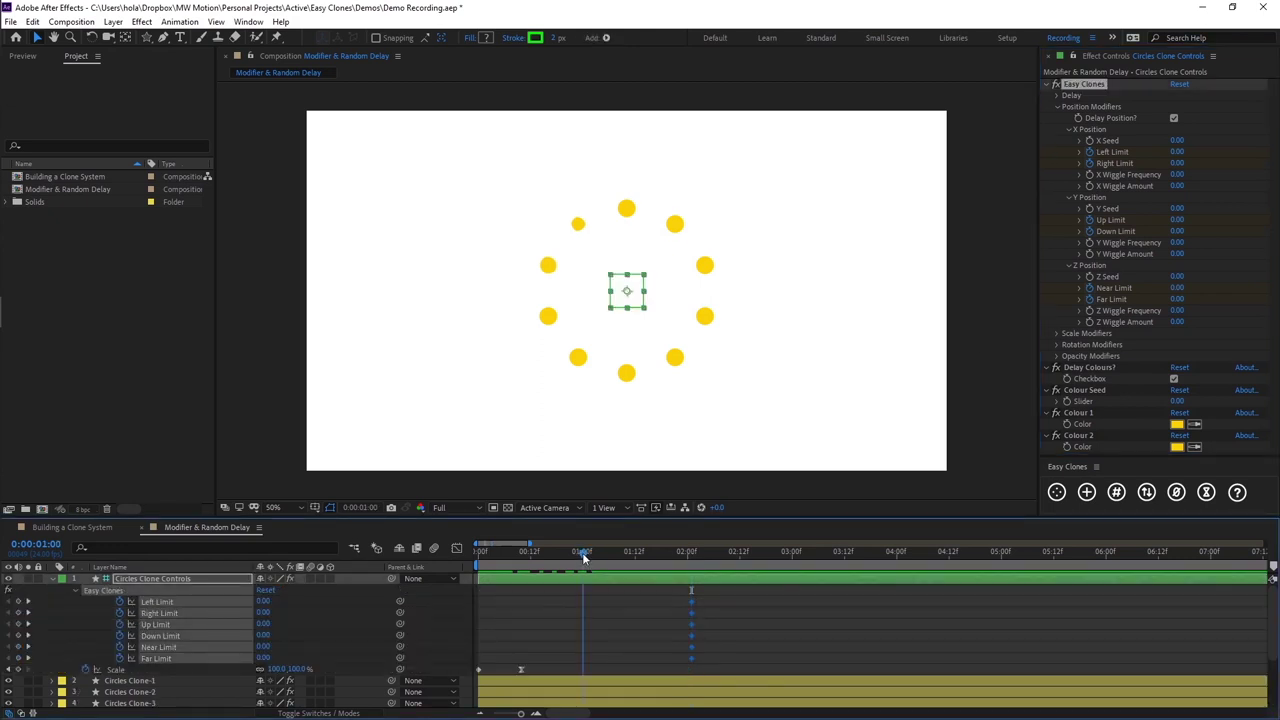
left_click_drag(692, 600, 585, 606)
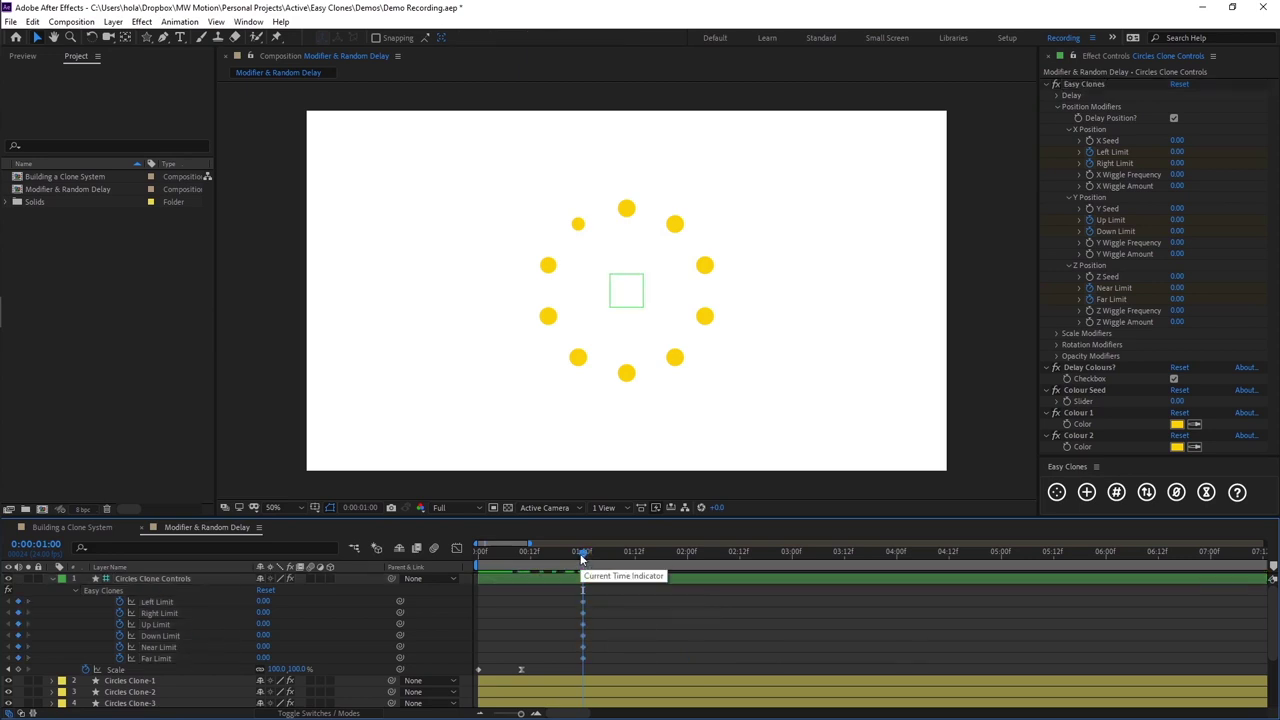
- At the first frame, set the clone controls' Left Limit to -1000 and Right Limit to 1000
left_click_drag(583, 553, 471, 557)
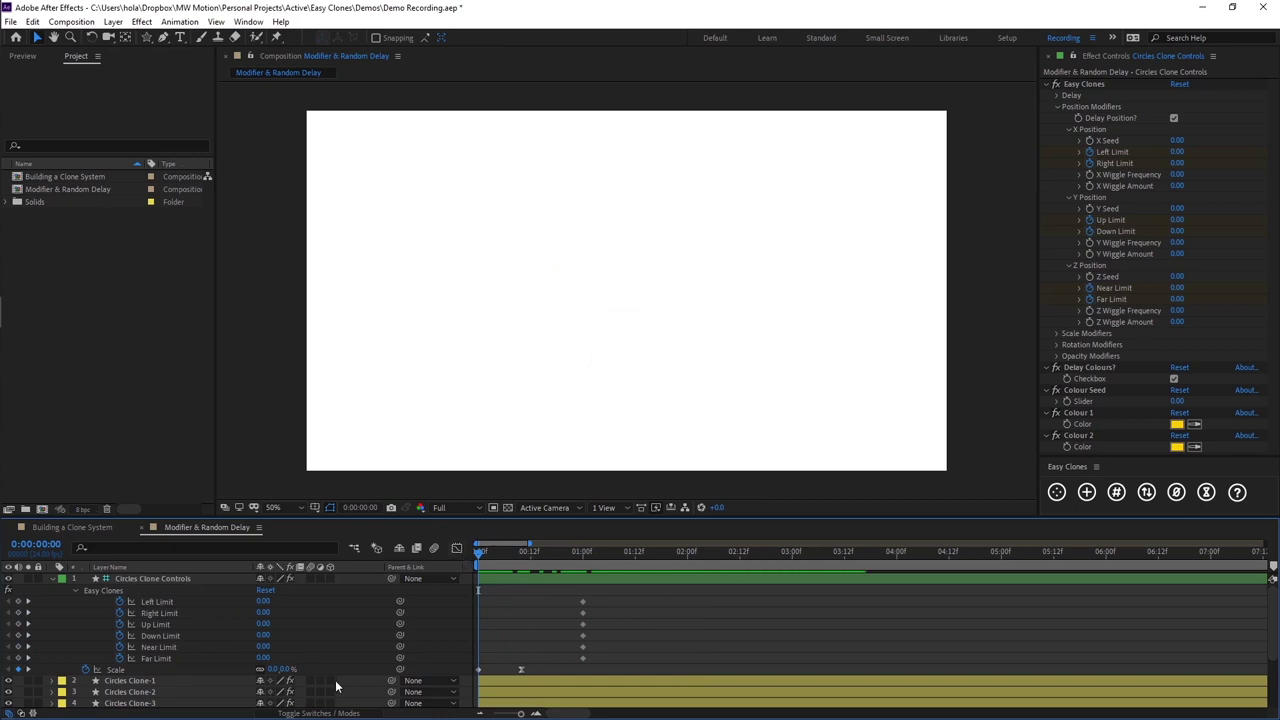
left_click(265, 602)
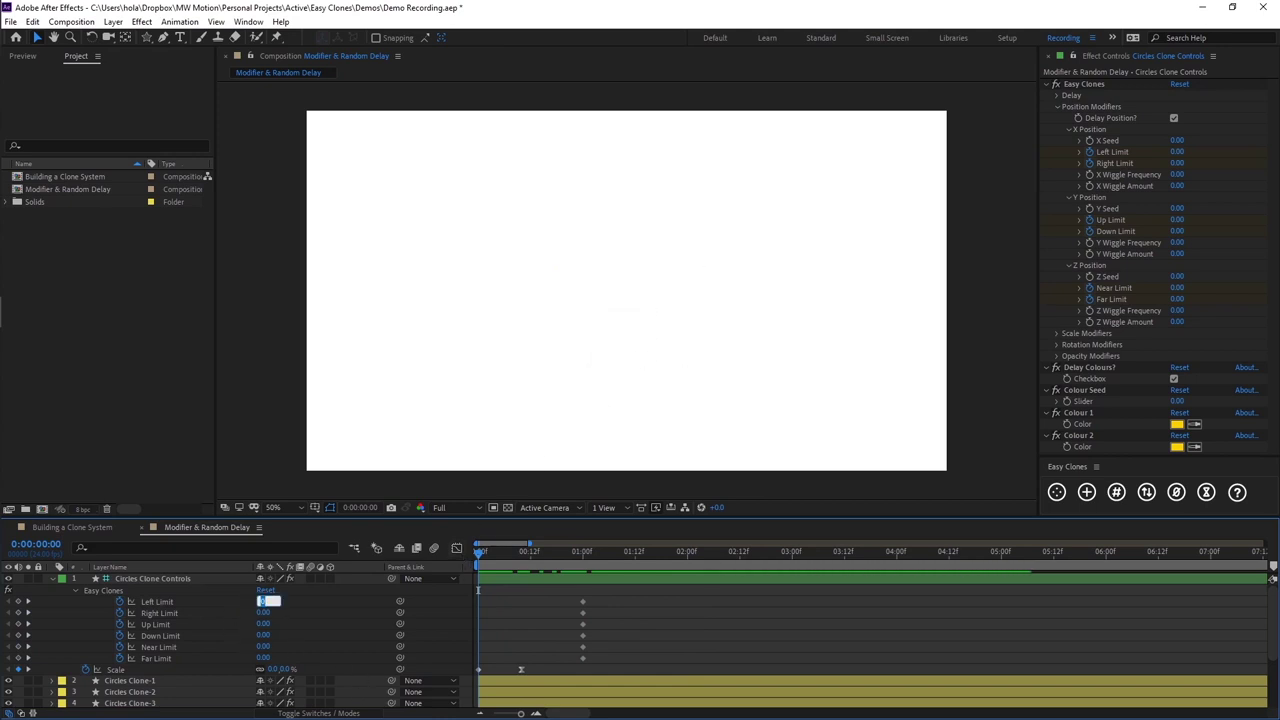
type("-1000")
left_click(257, 591)
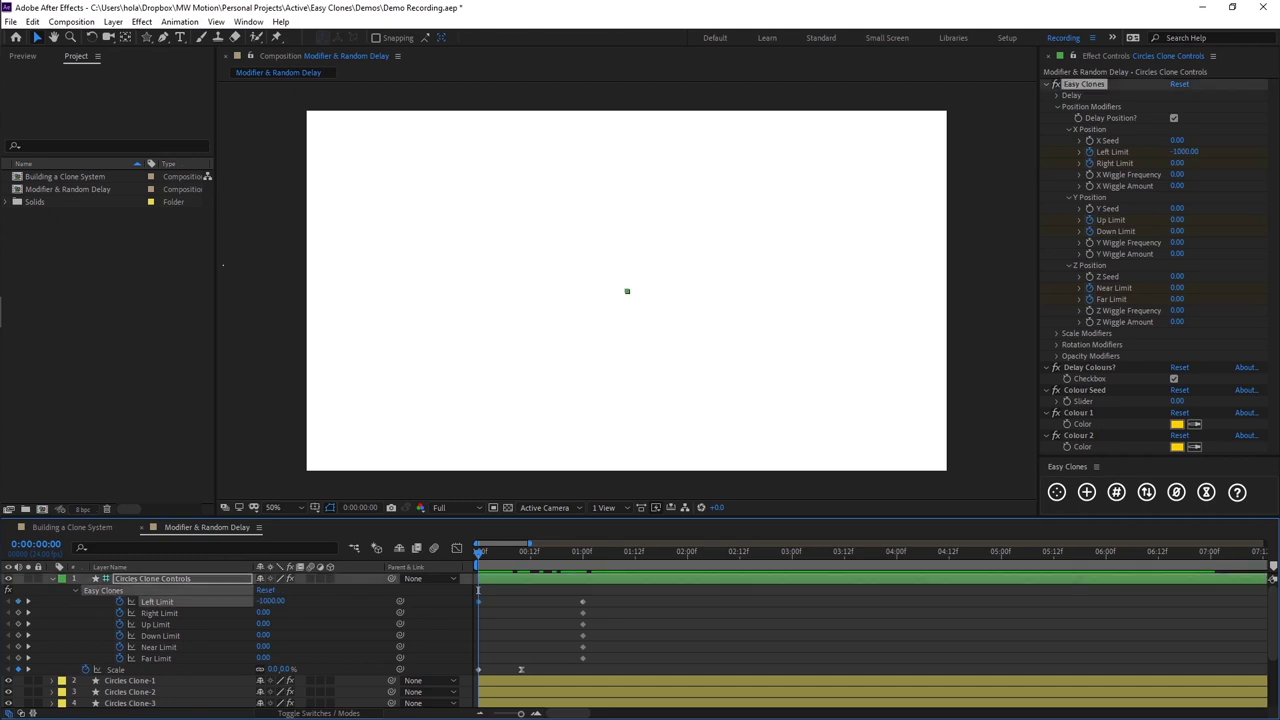
left_click(261, 613)
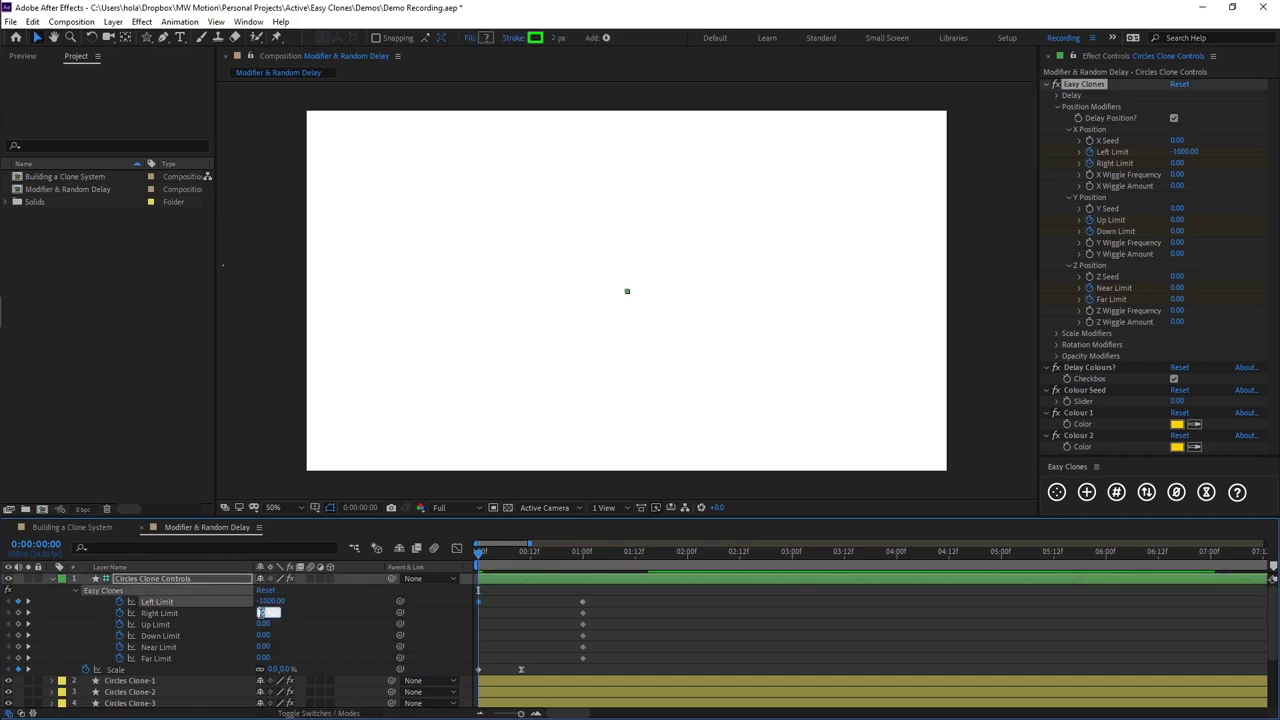
key("Return")
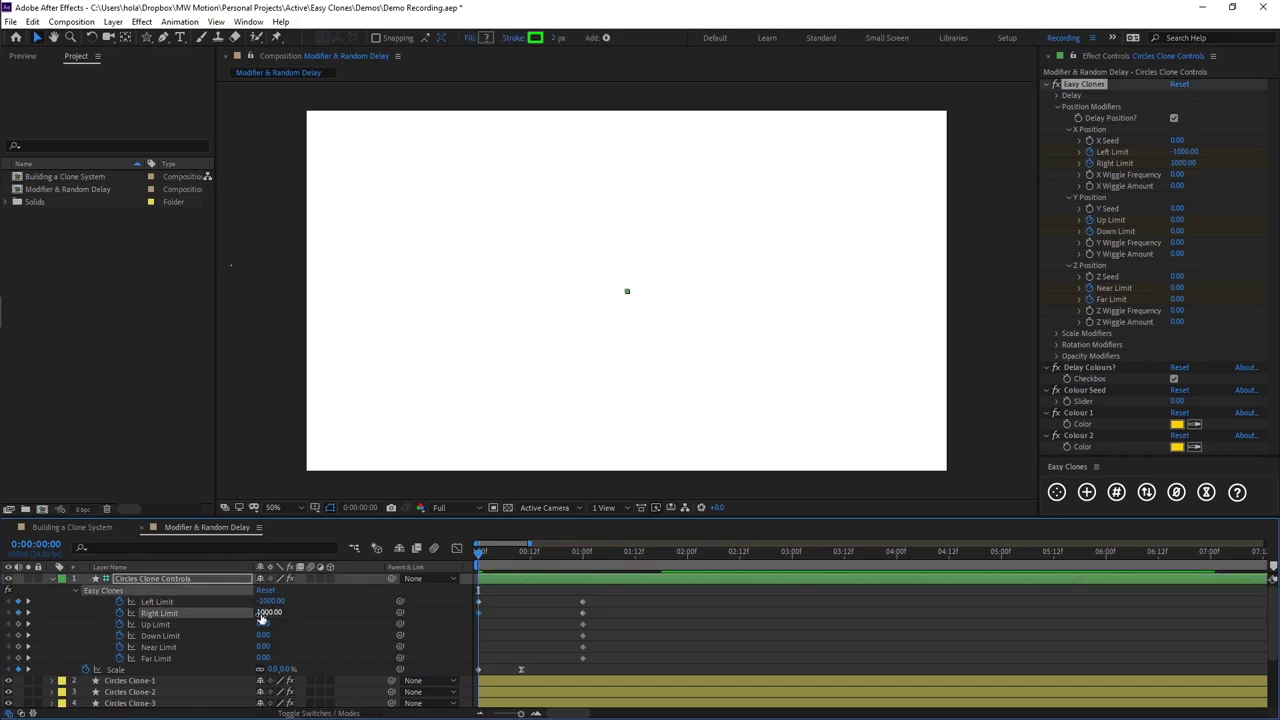
- Set the clone controls' Up Limit to -1000 and Down Limit to 1000 at the first frame
left_click(263, 624)
type("-1000")
key("Return")
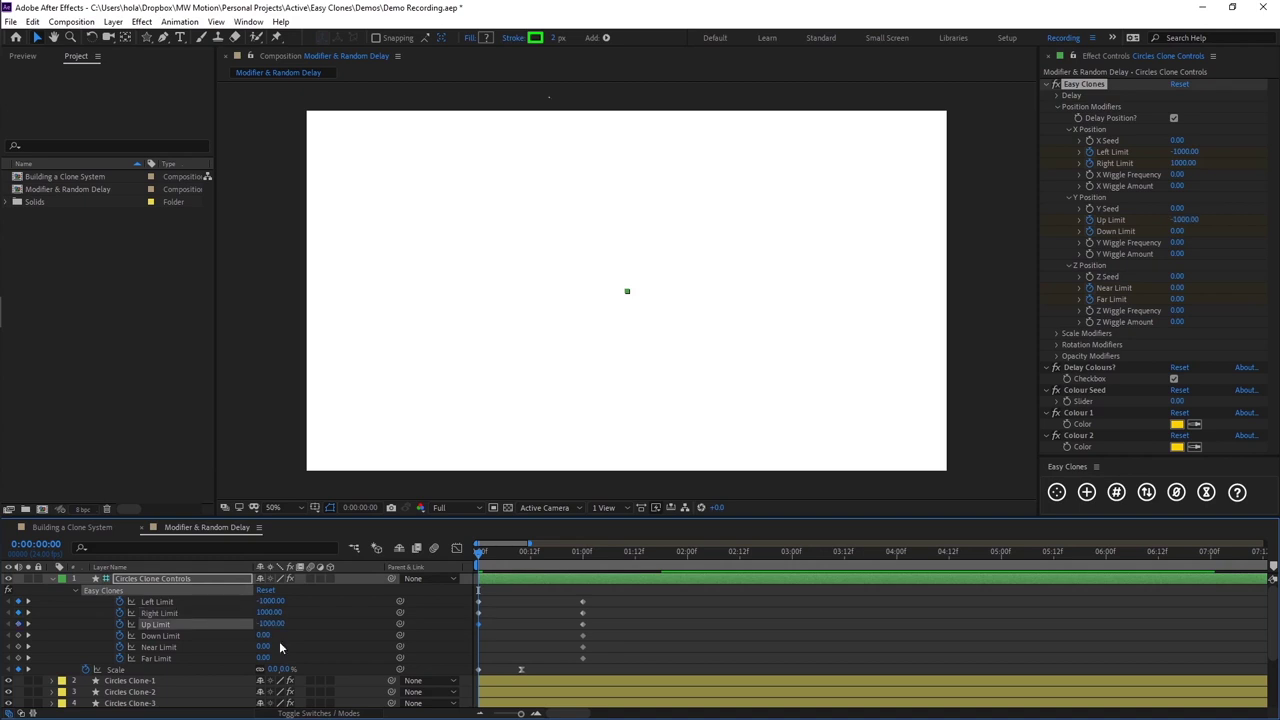
left_click(263, 635)
type("1000")
key("Return")
- Set the clone controls' Near Limit to -1000 and Far Limit to 1000 at the first frame
left_click(263, 646)
type("-")
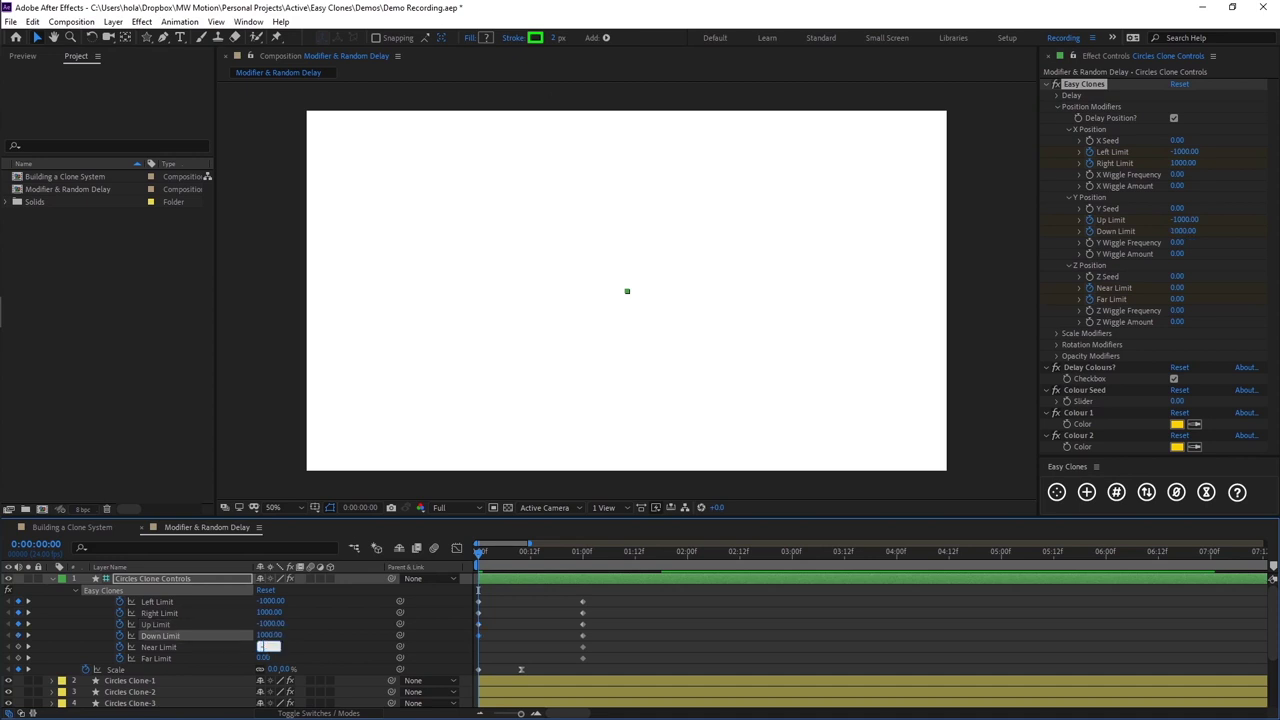
type("1000")
key("Return")
left_click(263, 657)
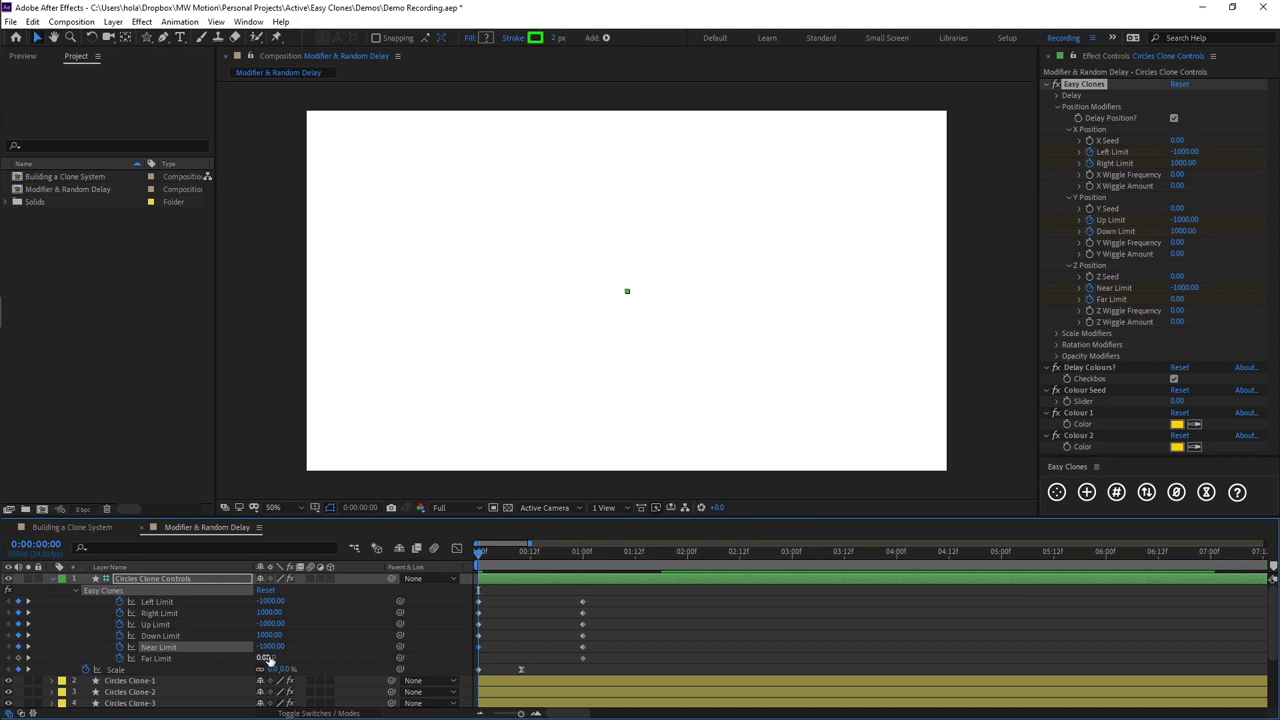
type("1000")
key("Return")
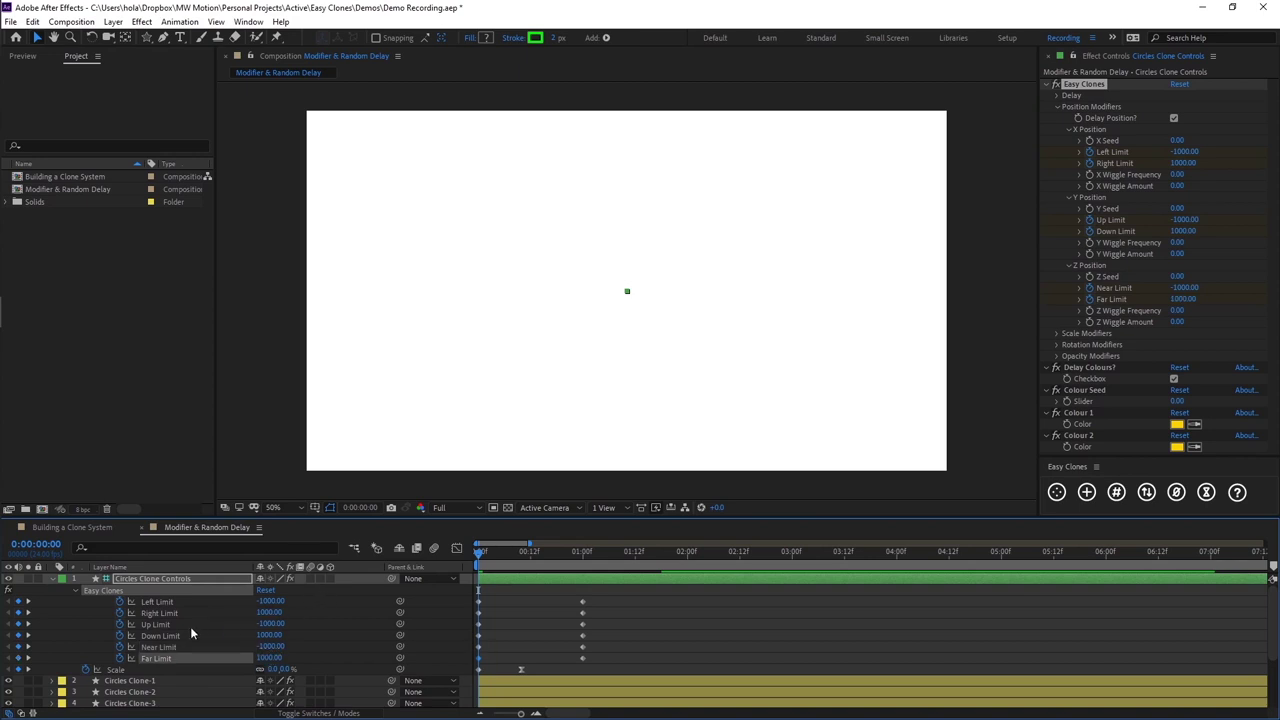
- Turn all ten layers from Circles Clone-1 to Circles Clone-10 into 3D layers
scroll(190, 626, "down", 3)
left_click(147, 598)
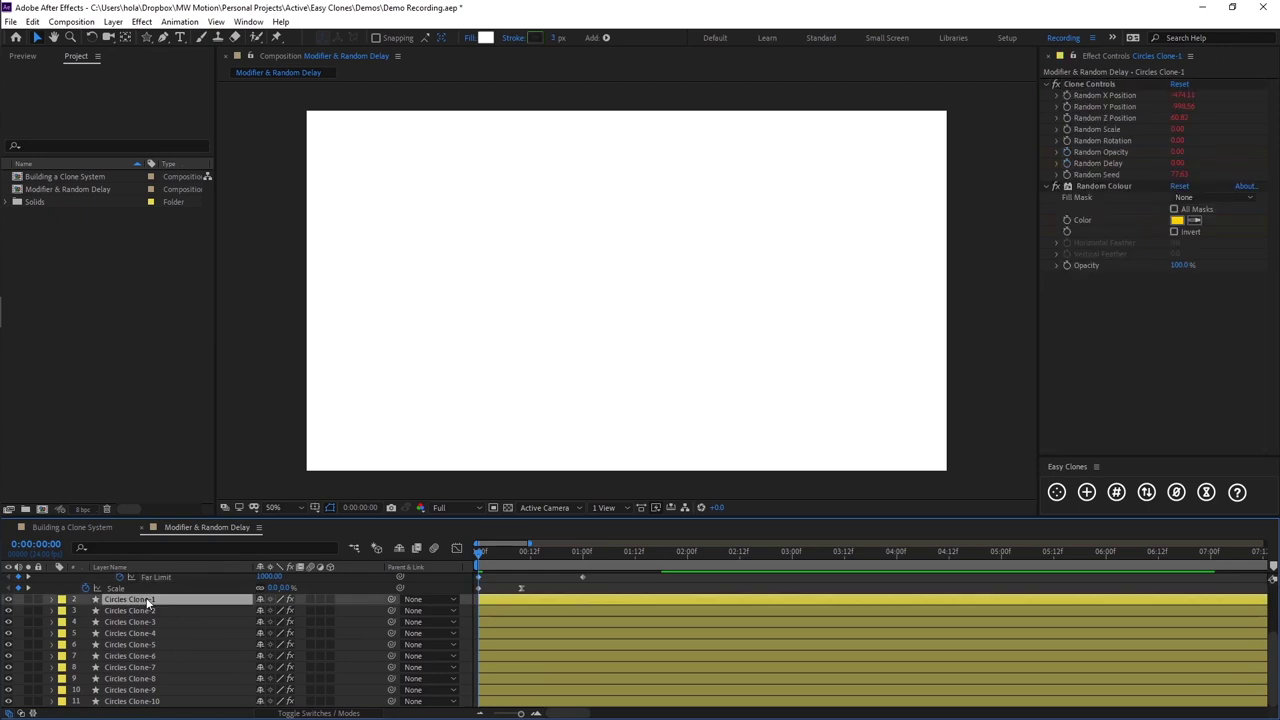
scroll(152, 684, "up", 2)
scroll(152, 684, "down", 2)
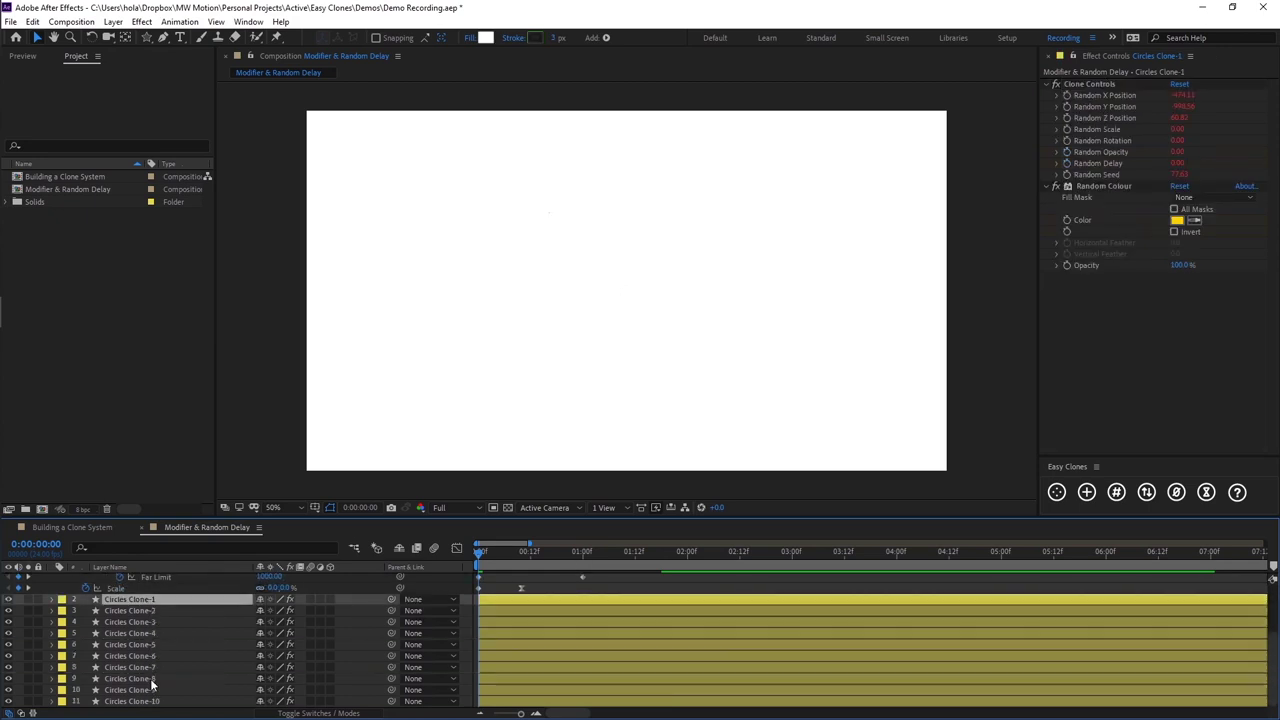
left_click(130, 701, "shift")
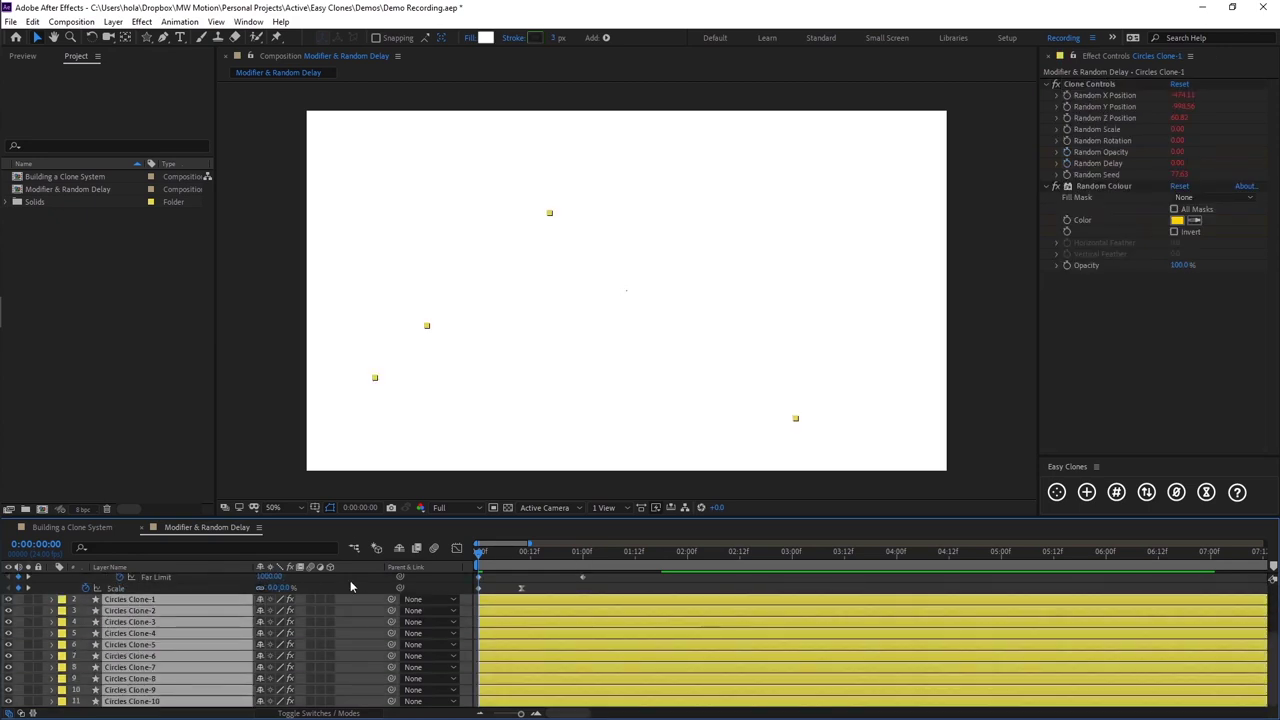
left_click(331, 599)
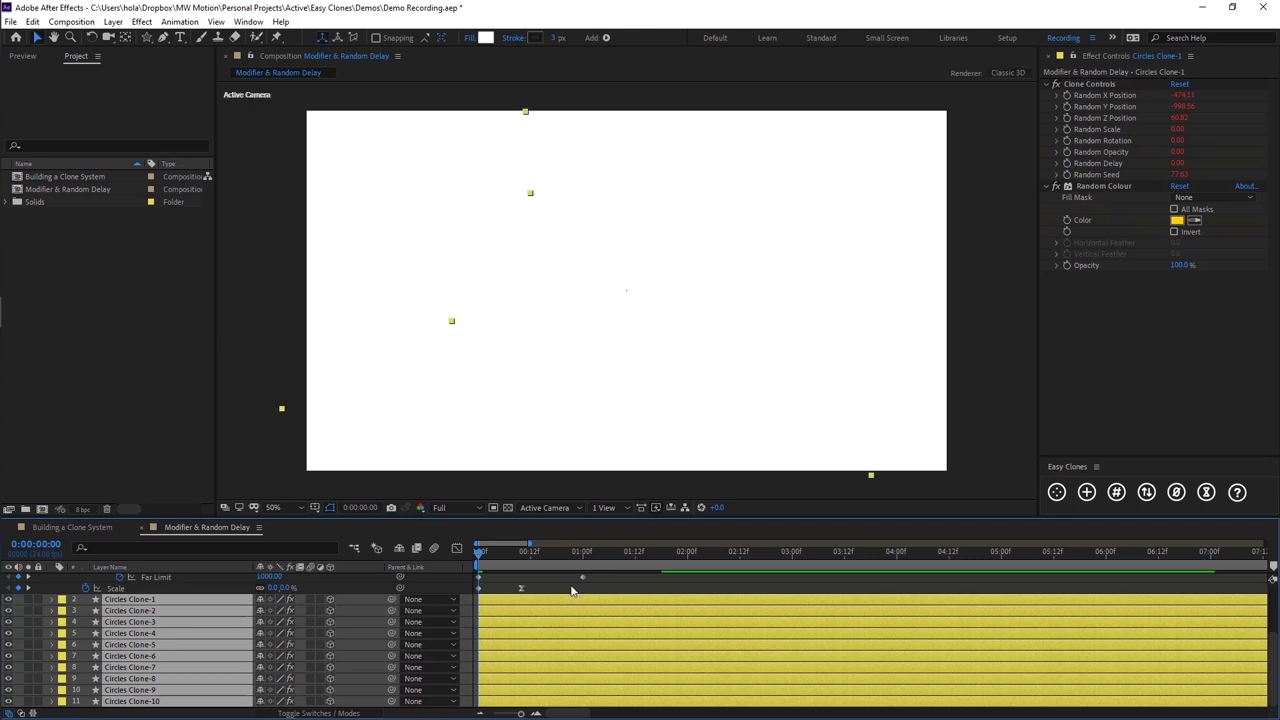
left_click(608, 585)
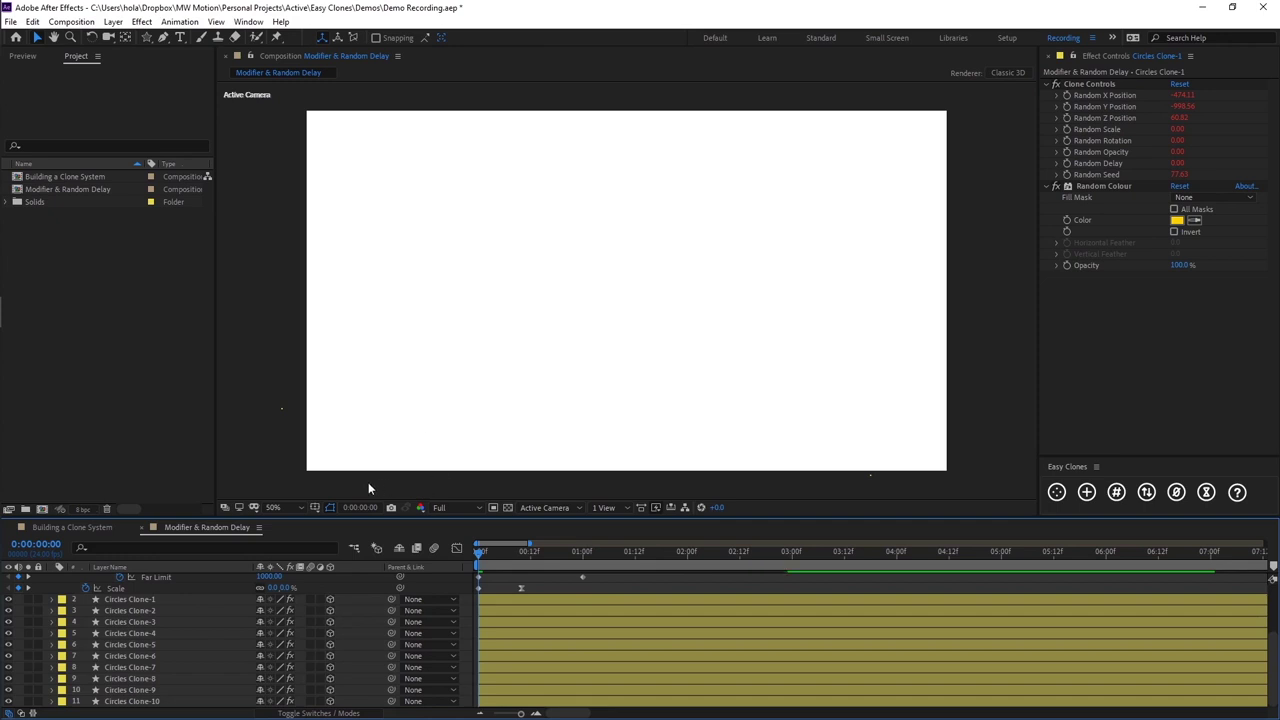
- Show the composition in two horizontal views and bring all scattered clones into the Top view
left_click(603, 507)
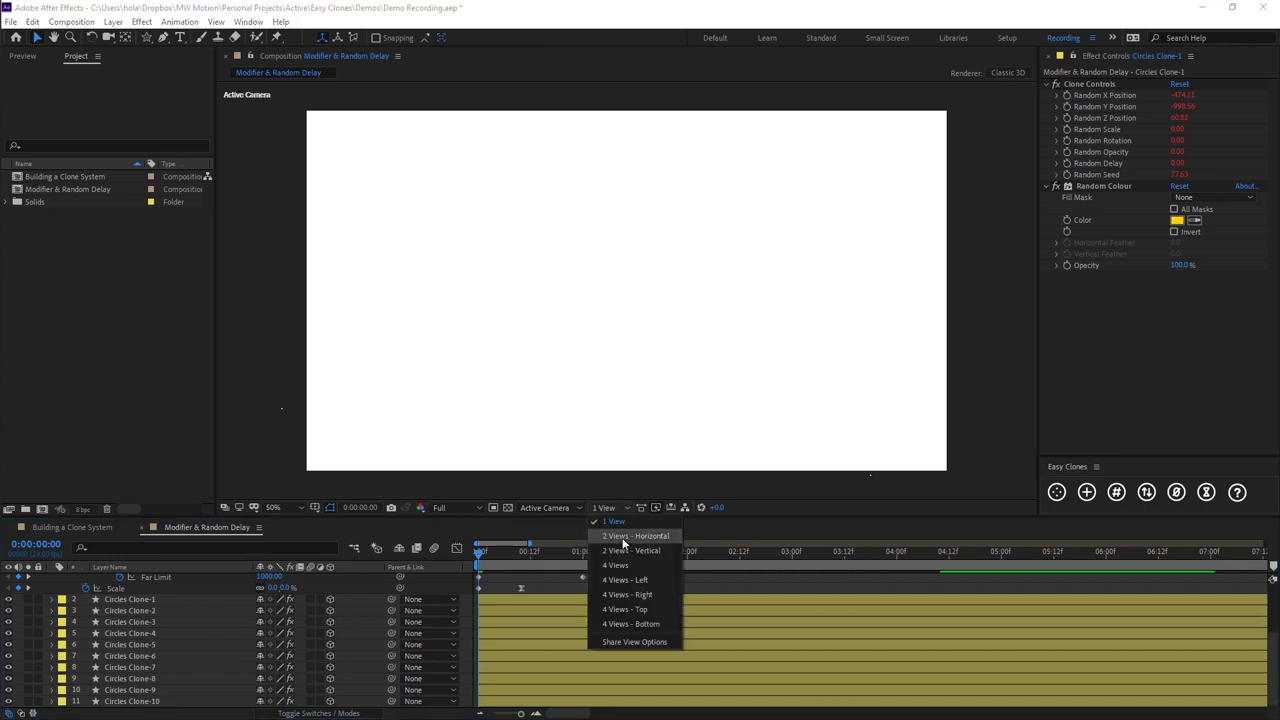
left_click(623, 538)
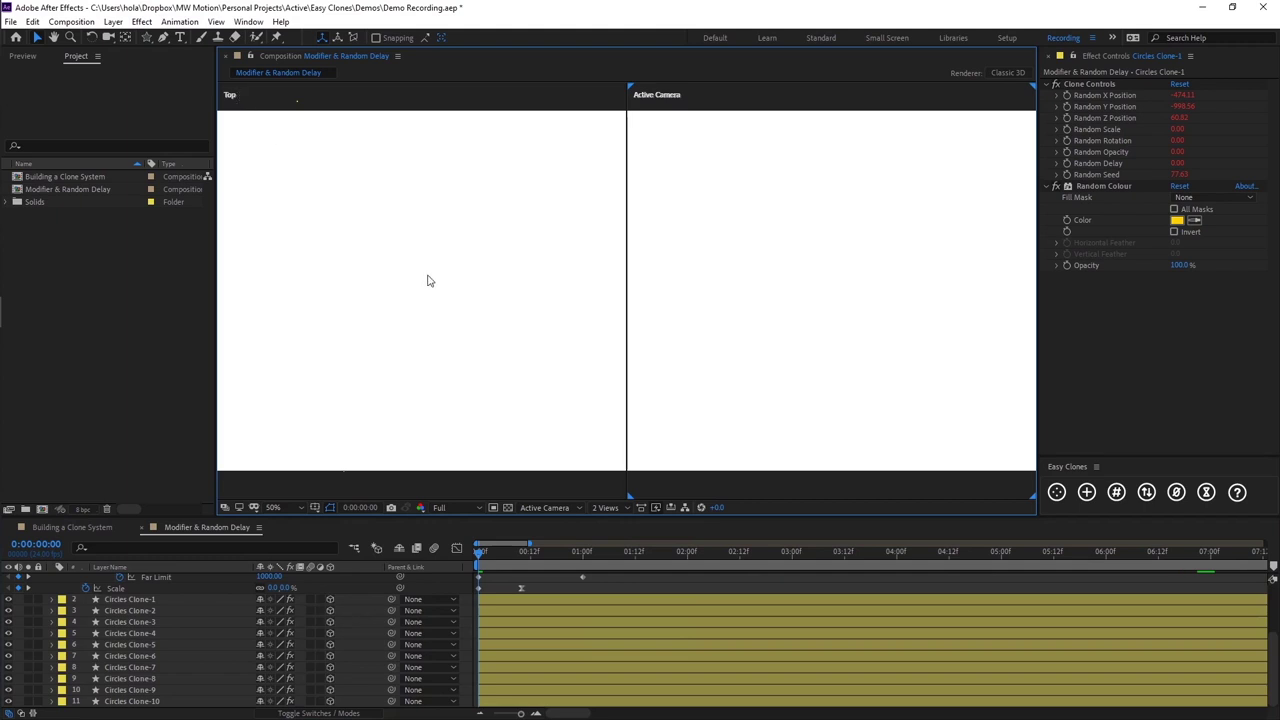
scroll(427, 281, "up", 2)
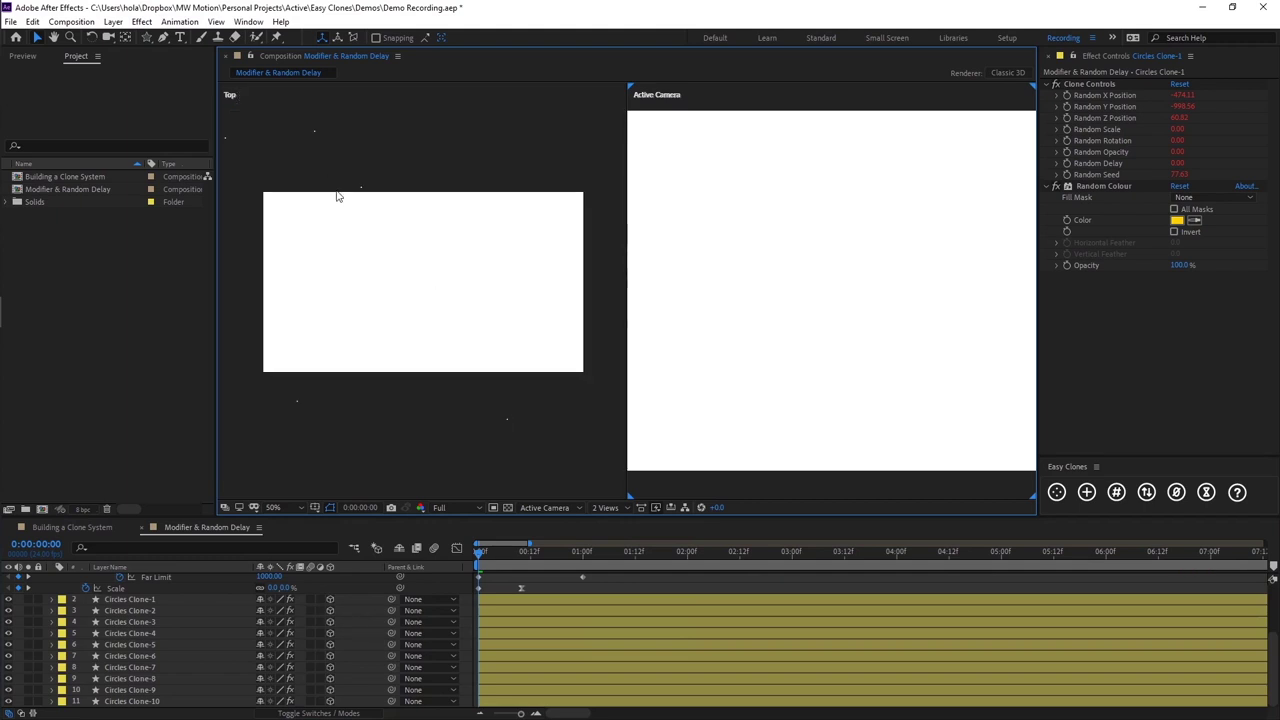
- Change the label colour of all ten Circles Clone layers to Red
left_click(130, 604)
left_click(148, 703, "shift")
left_click(61, 600)
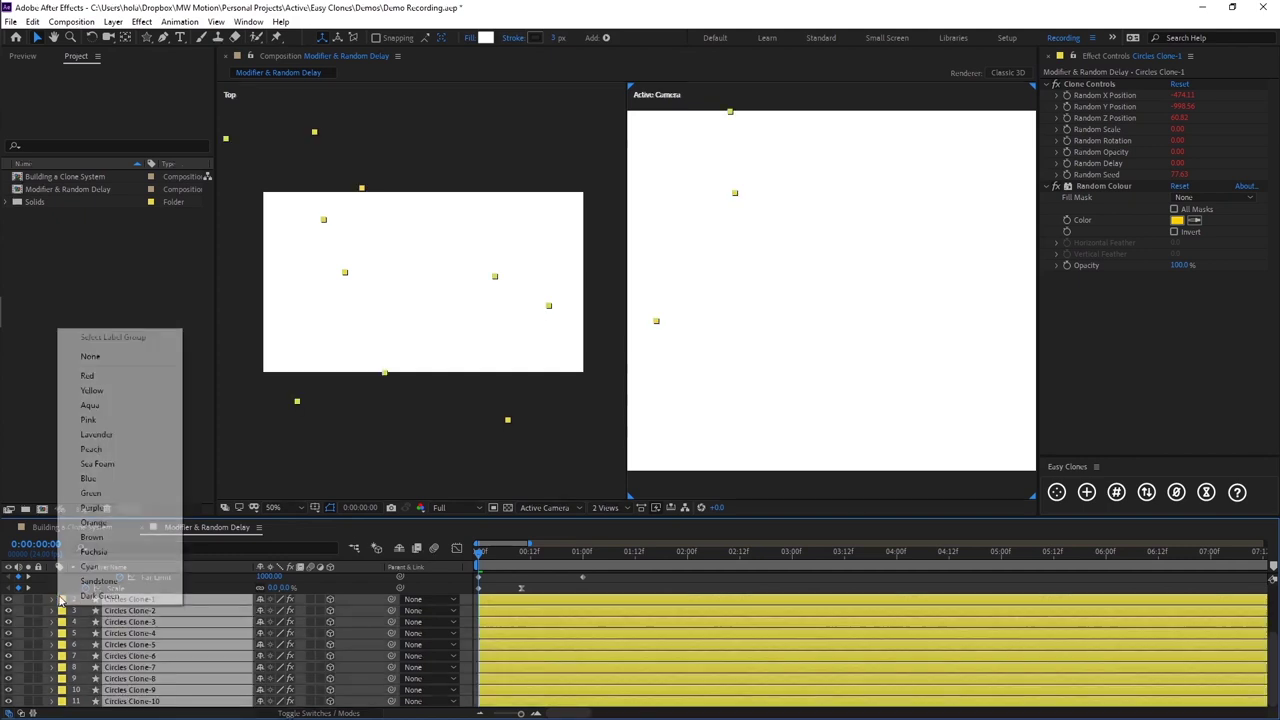
left_click(90, 375)
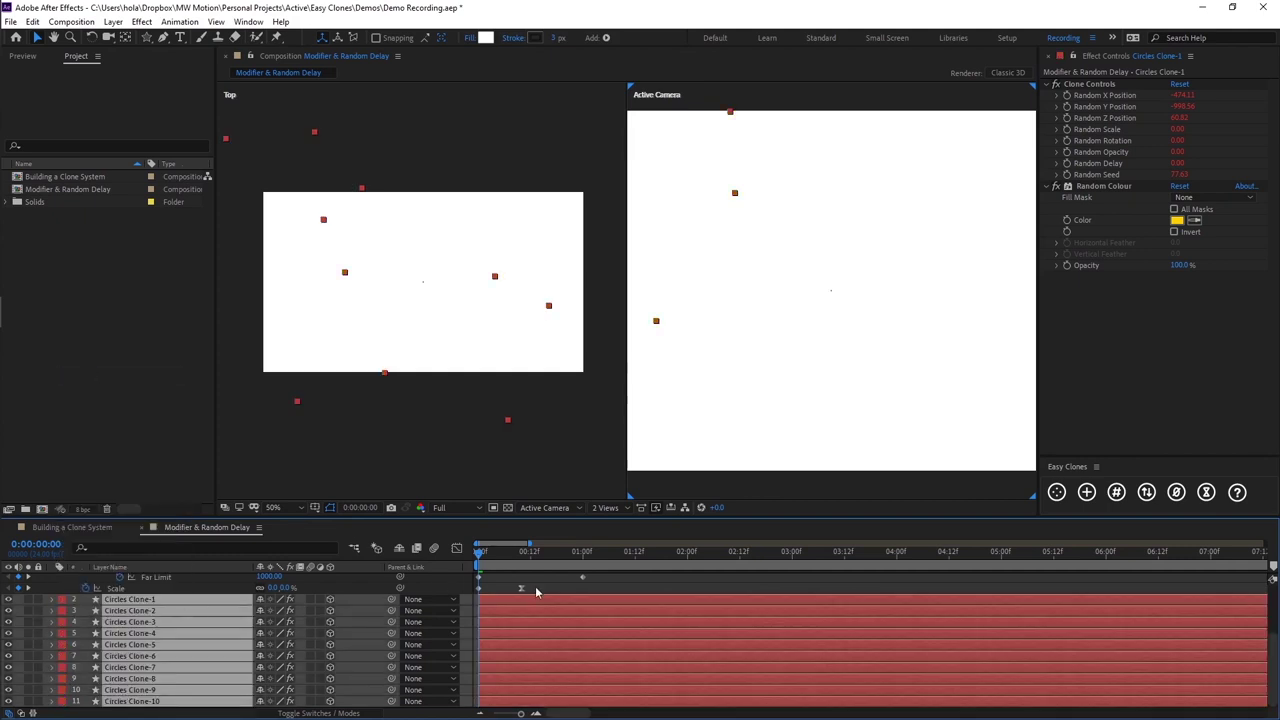
left_click(503, 582)
- Scrub from the first frame to 0:00:01:12 to examine the clones' depth movement, and return to a single view
left_click_drag(480, 556, 527, 556)
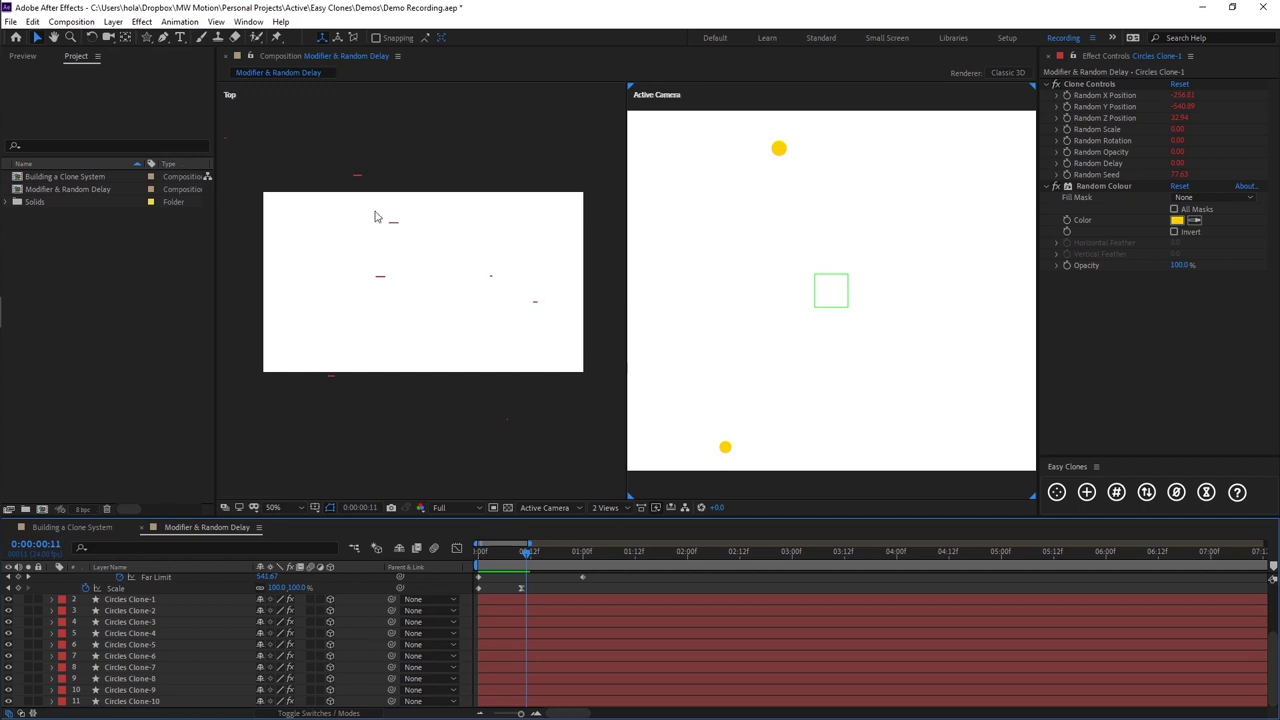
left_click_drag(530, 555, 635, 555)
scroll(171, 596, "up", 3)
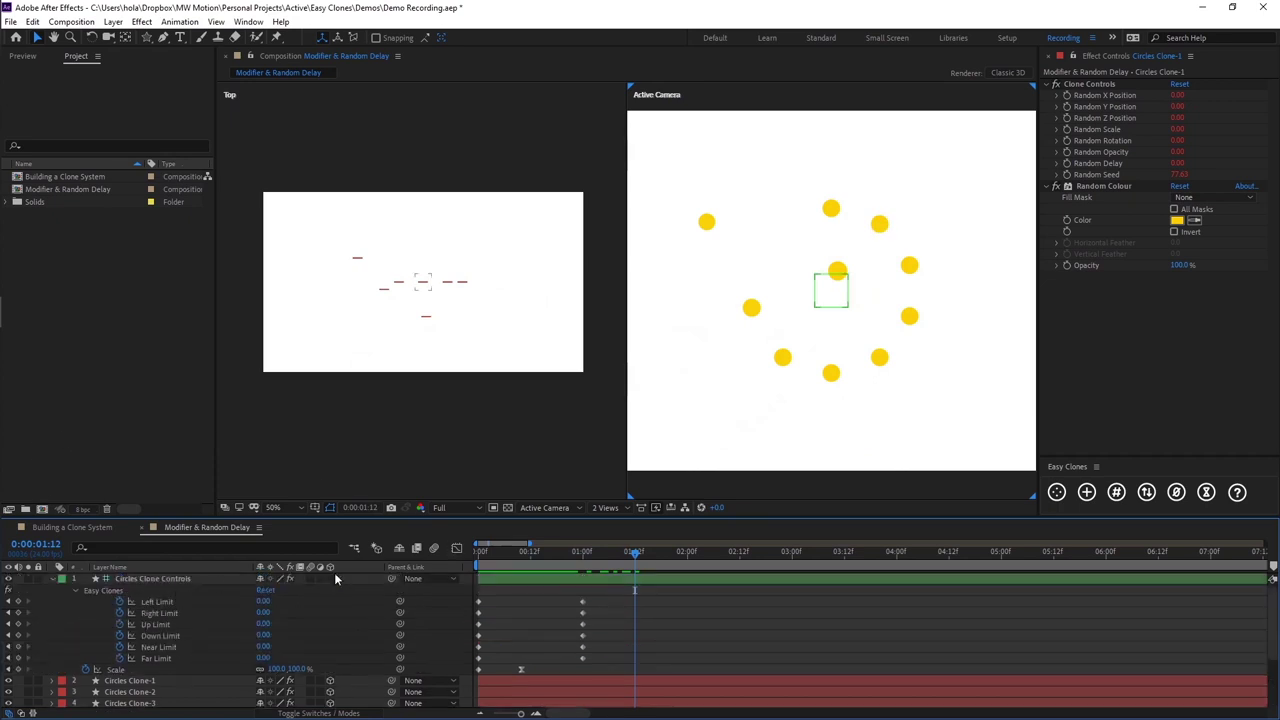
left_click(606, 508)
left_click(615, 565)
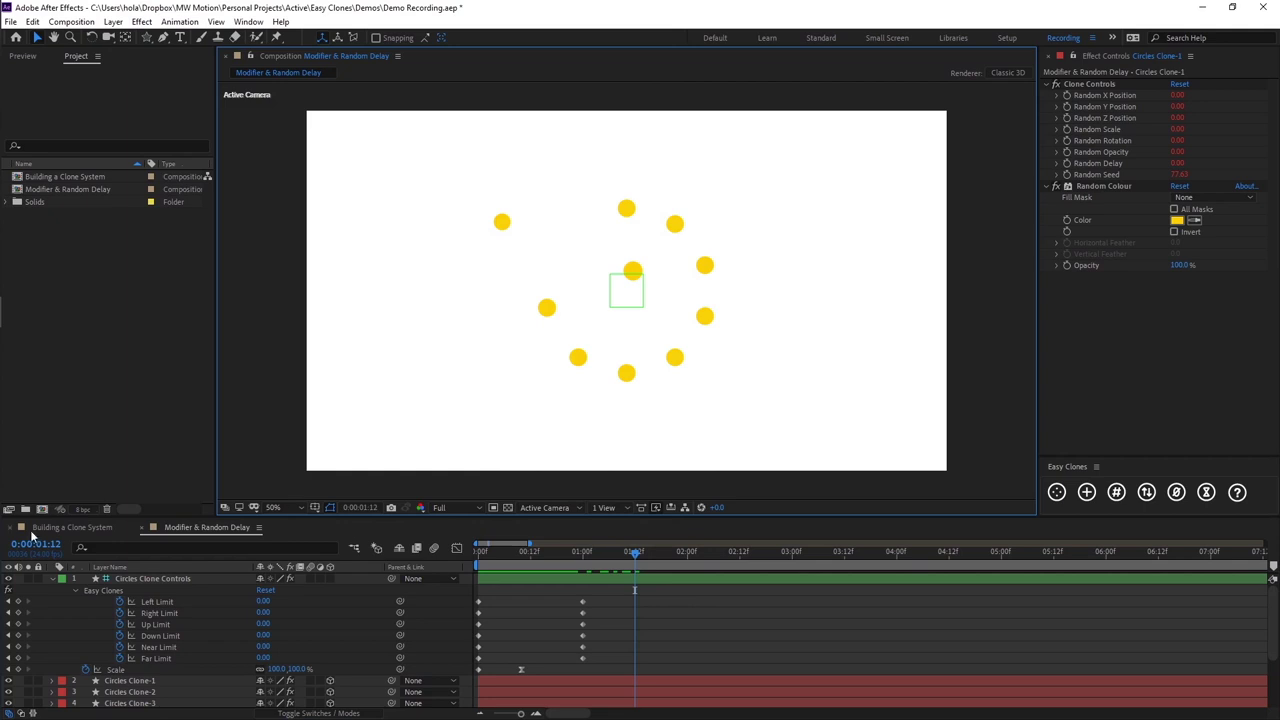
- Turn off Delay Position in the position modifiers of the Circles clone controls
left_click(164, 578)
left_click(1174, 118)
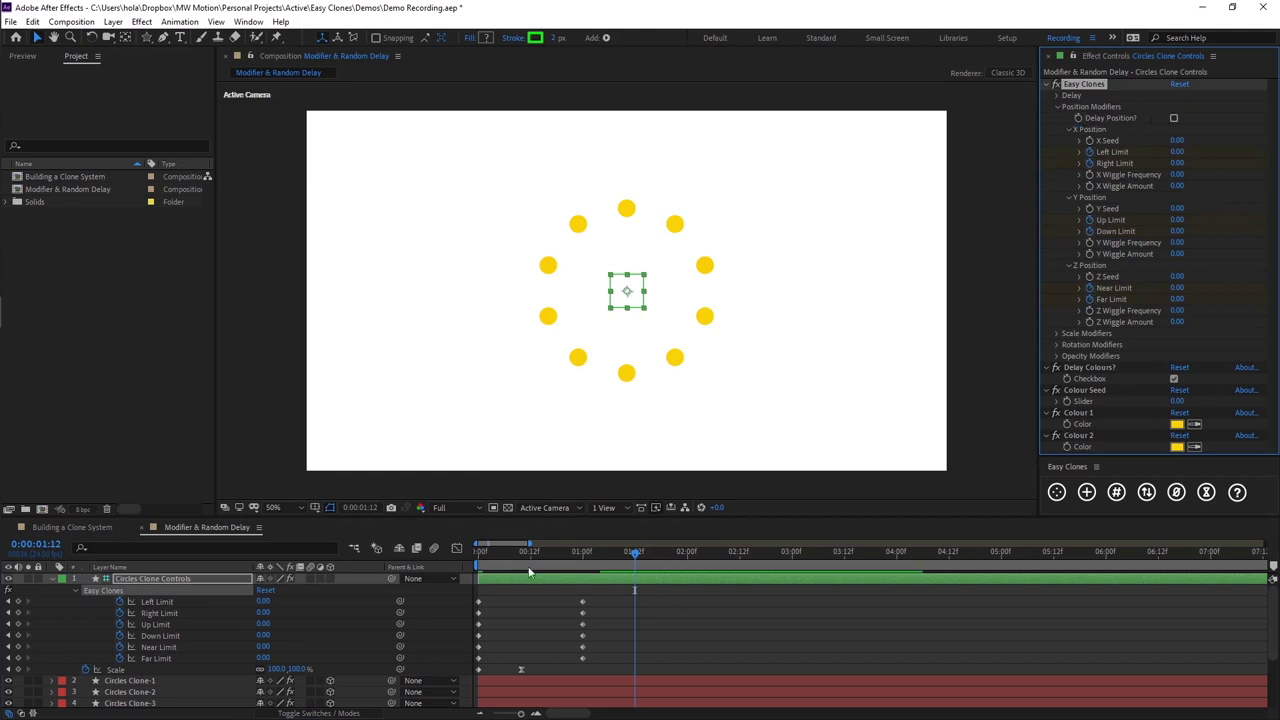
left_click(630, 590)
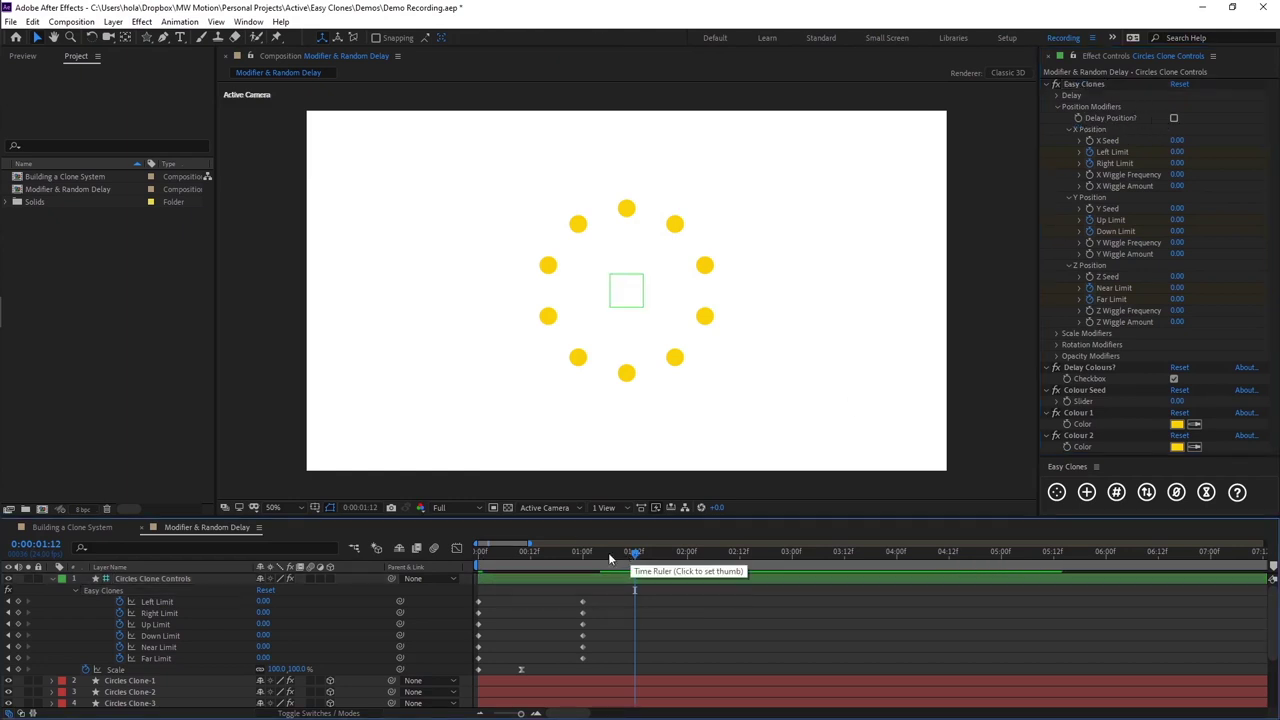
- Review the animation from the first frame, end the work area at about 0:00:01:15 and preview it
left_click_drag(632, 556, 455, 556)
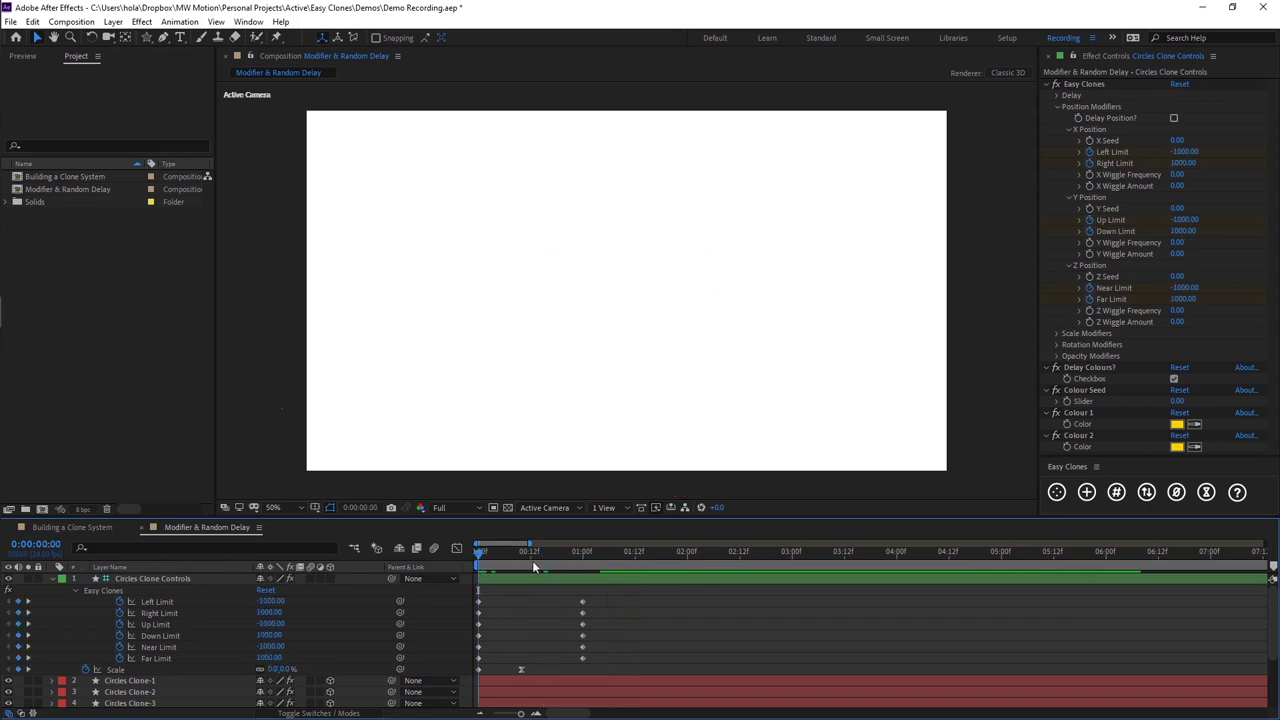
left_click_drag(626, 552, 648, 556)
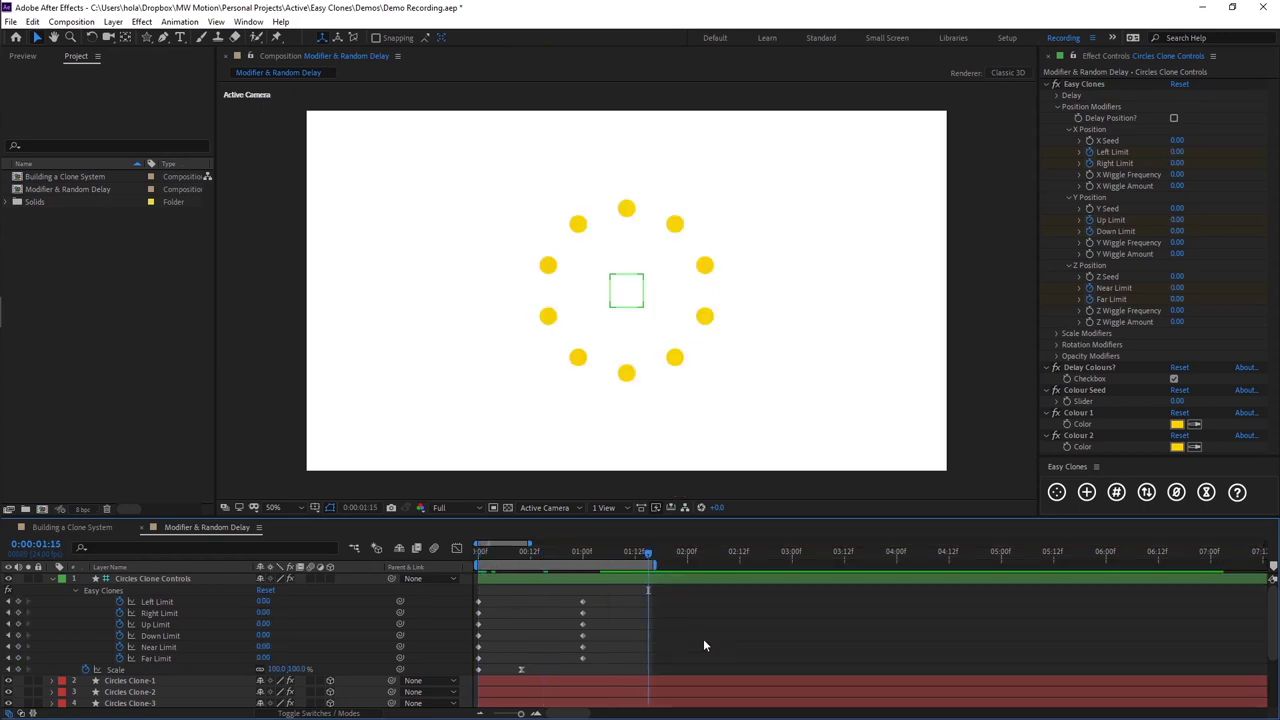
key("space")
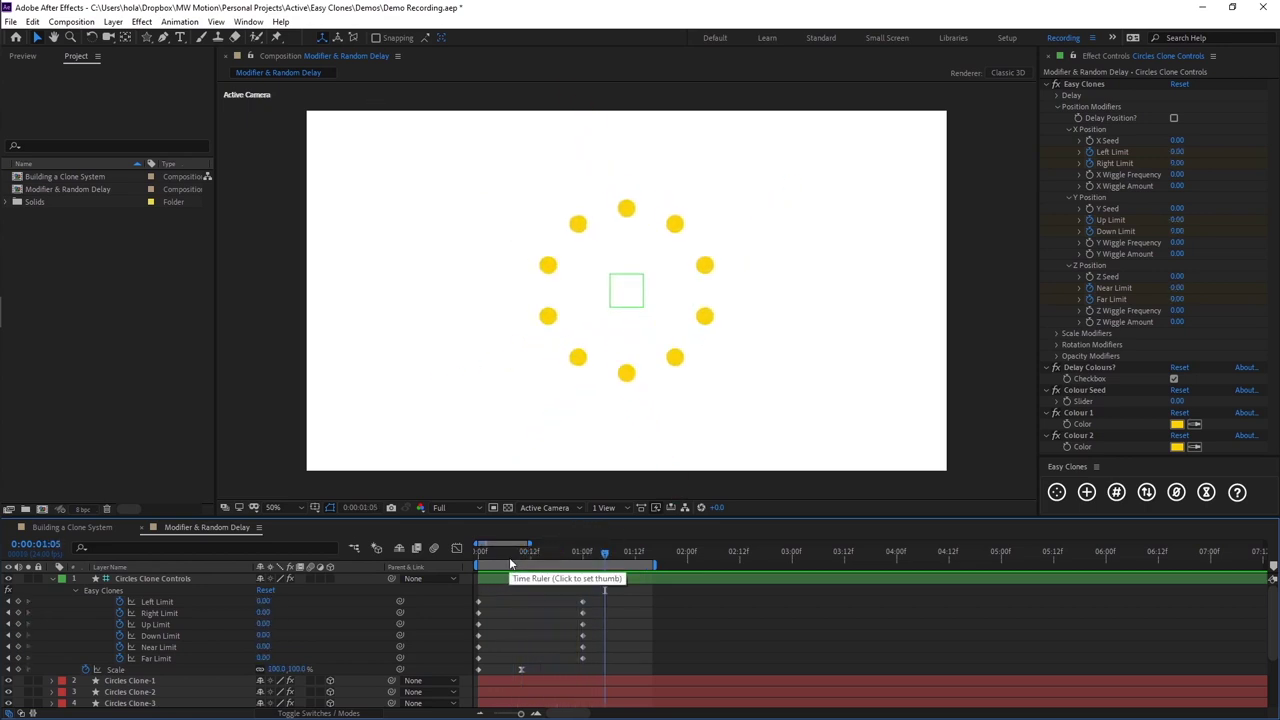
- Select the six position-limit keyframes at 0:00:01:00 and compare the clones there with frame 0:00:00:23
left_click(587, 556)
left_click_drag(587, 558, 574, 665)
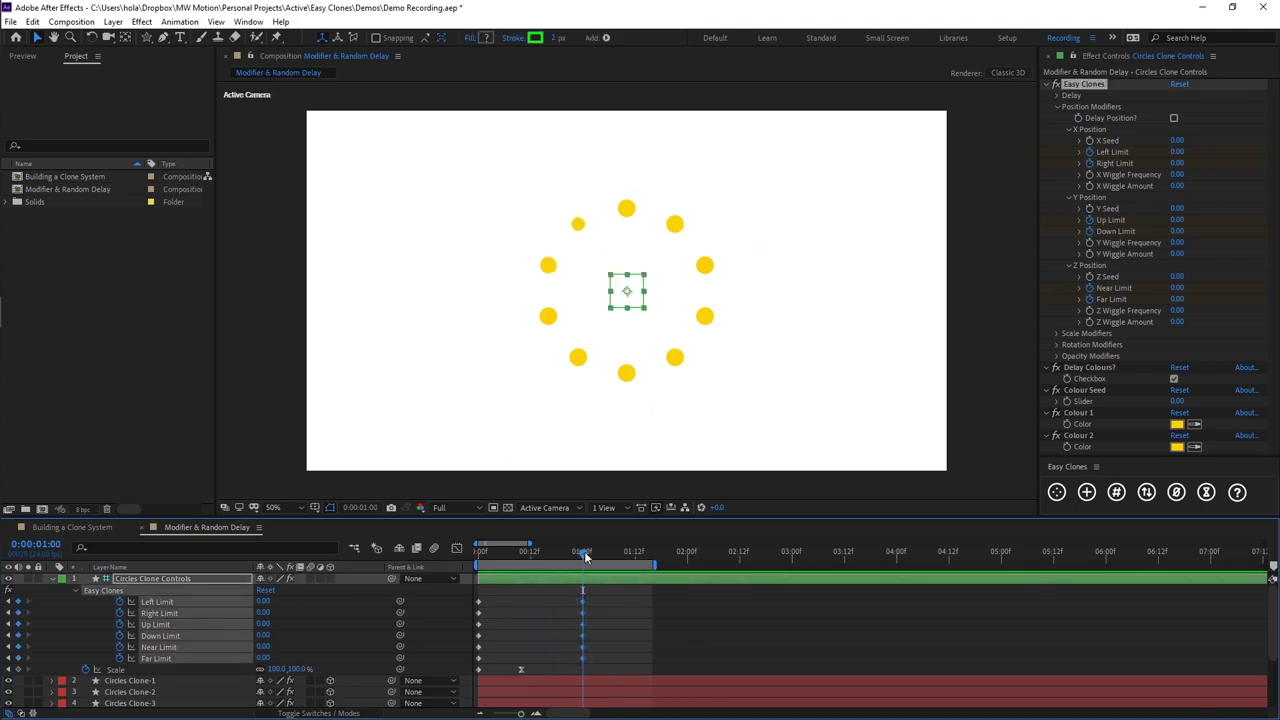
mouse_move(587, 557)
left_mouse_down()
mouse_move(568, 549)
mouse_move(580, 553)
left_mouse_up()
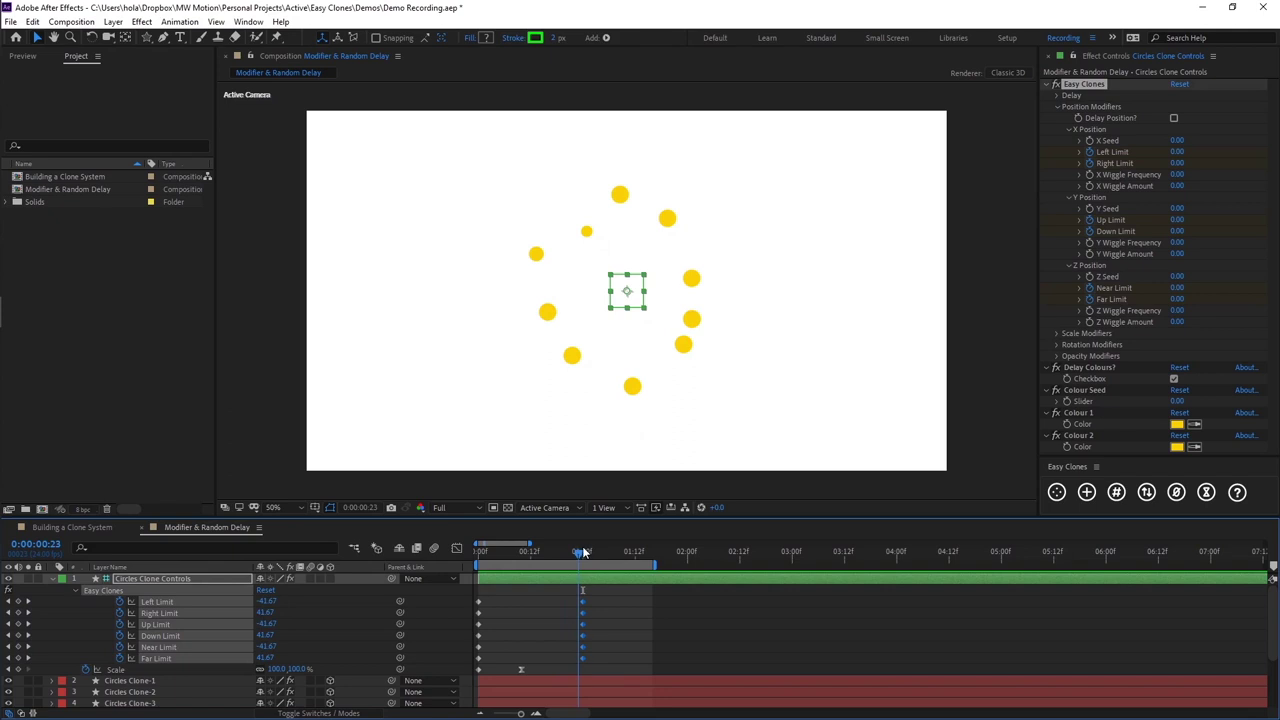
left_click(585, 552)
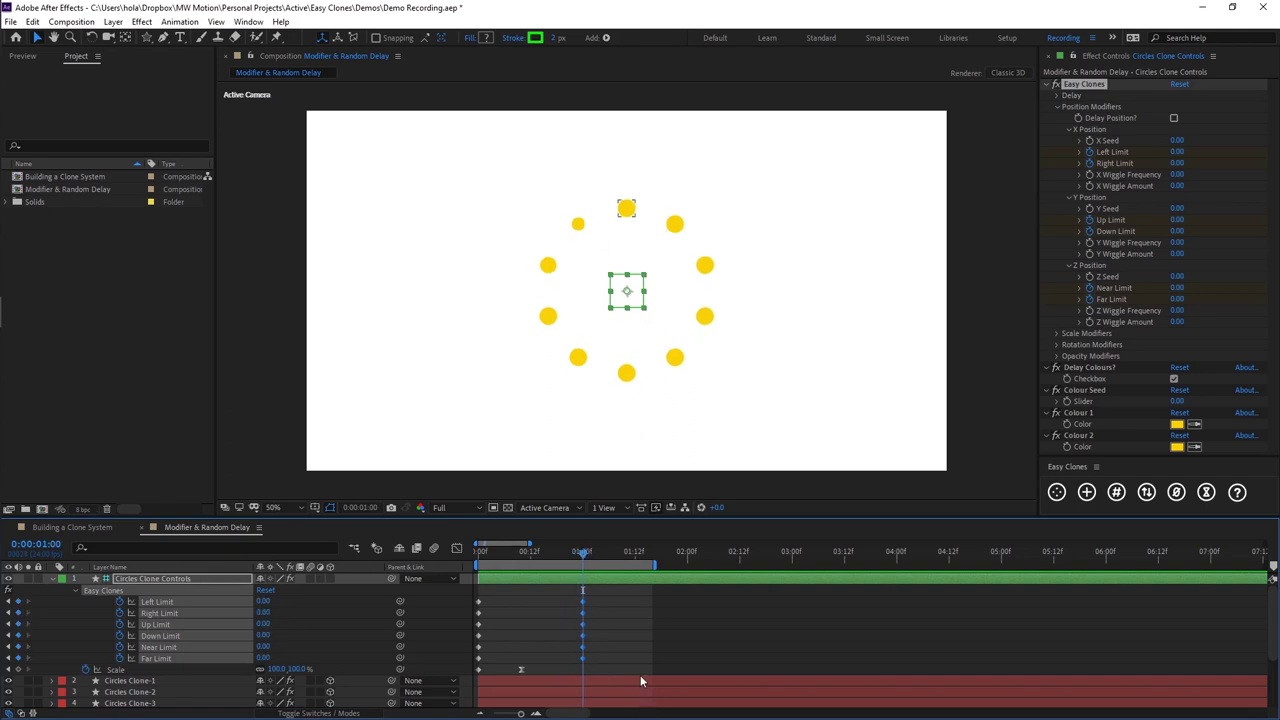
- Shift both Scale keyframes of the clone controls about 5 frames later, to about frames 5 and 15
left_click_drag(535, 666, 475, 682)
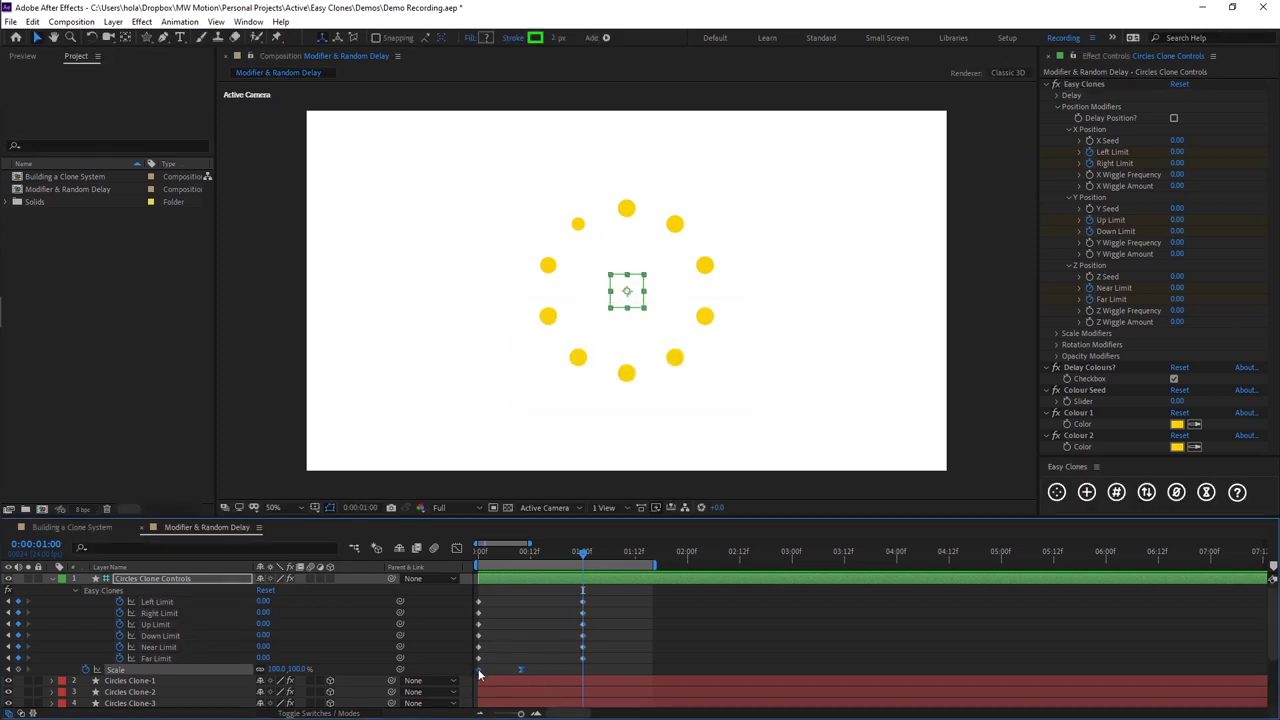
key("alt+shift+Right")
key("alt+shift+Left")
key("alt+Right")
key("alt+Right")
left_click(628, 657)
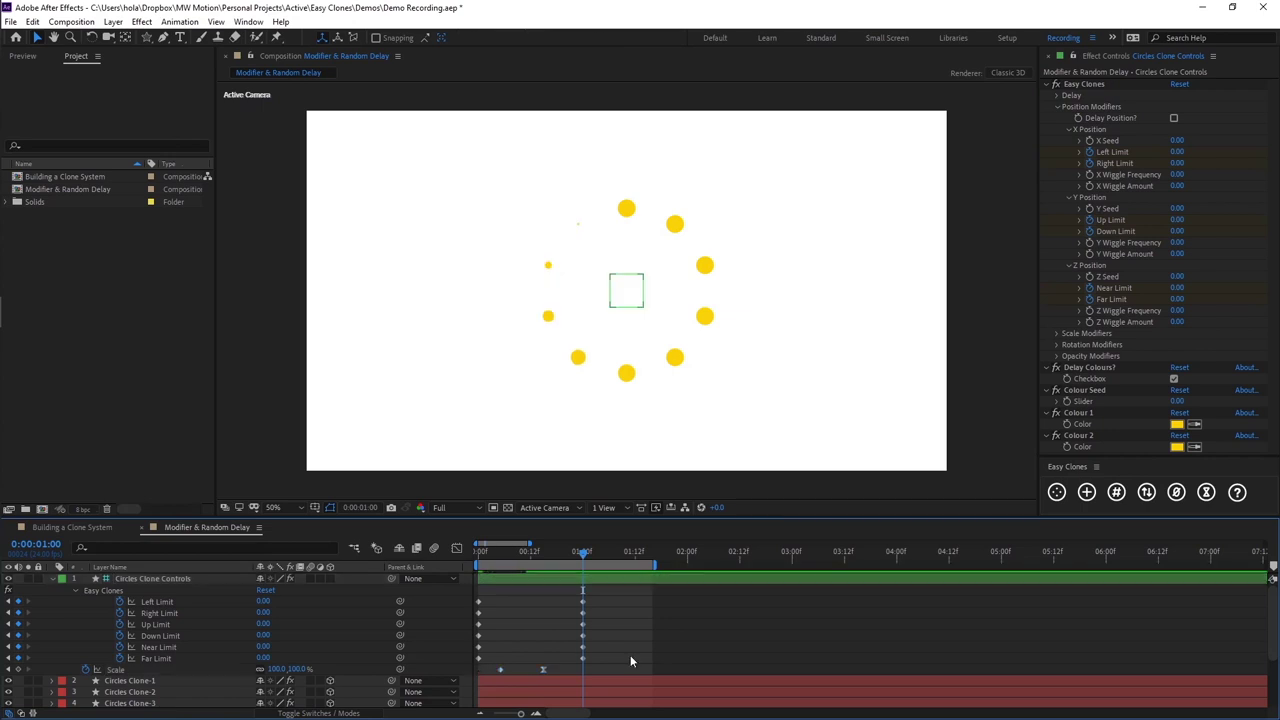
- Turn on Delay Position for the Circles clone controls and compare the clones at 0:00:01:00 with it on and off
left_click_drag(584, 557, 531, 544)
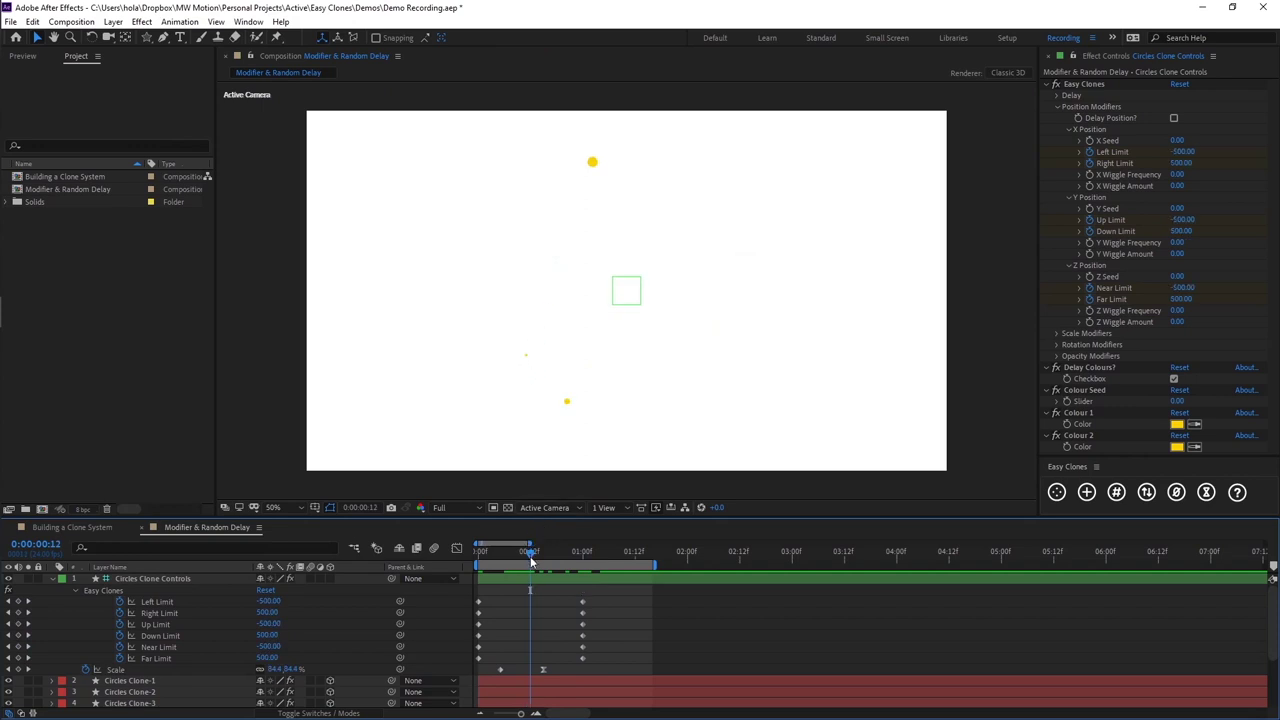
left_click_drag(531, 560, 582, 553)
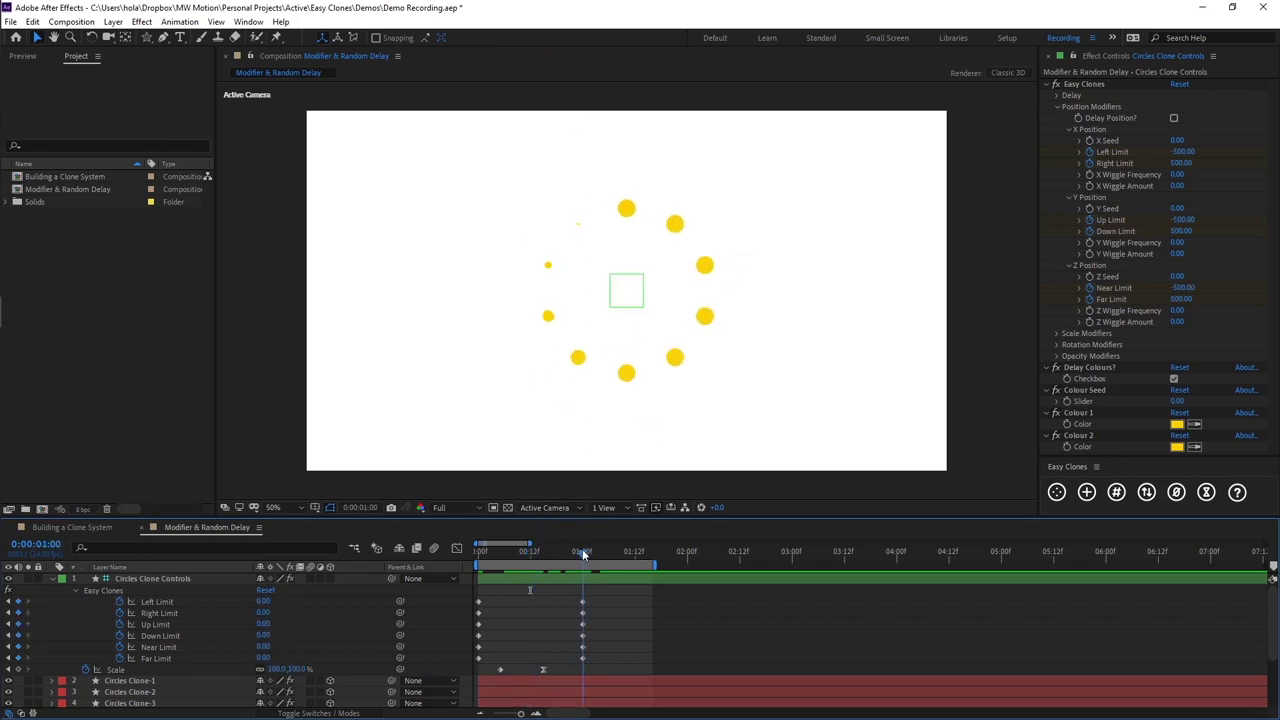
left_click(224, 578)
left_click(1175, 118)
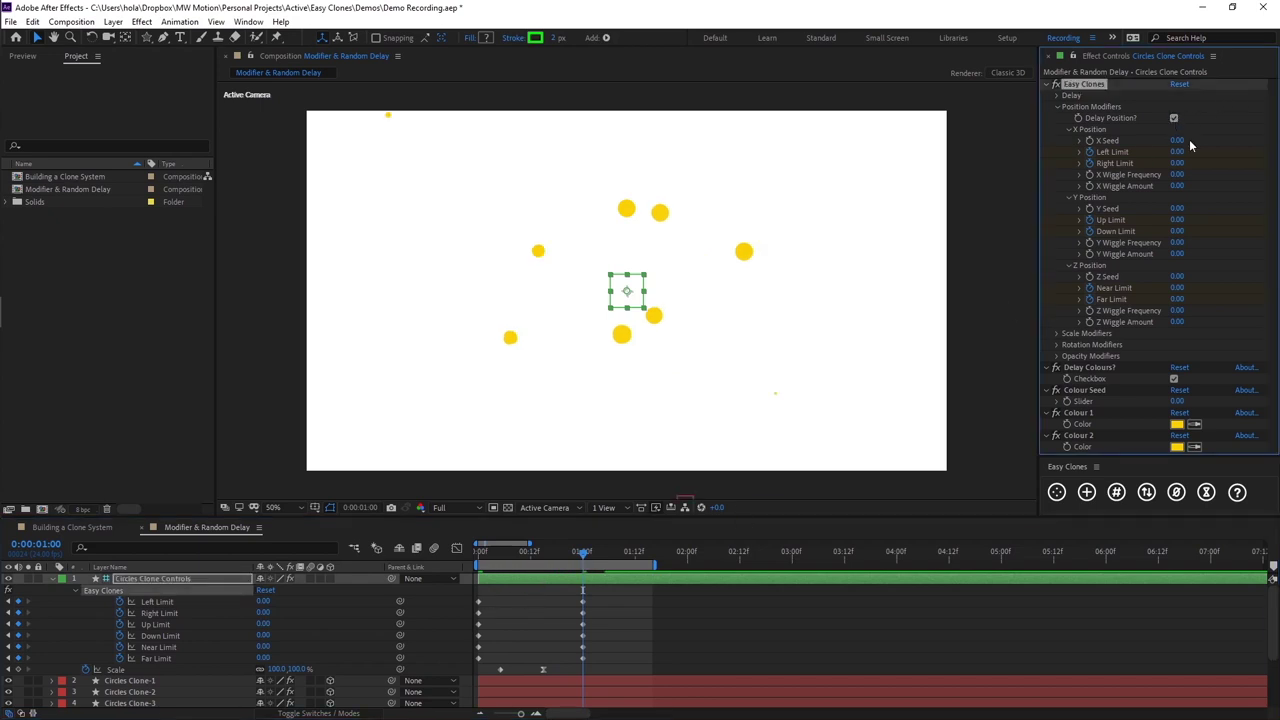
left_click(1174, 119)
left_click(1174, 119)
left_click(1174, 119)
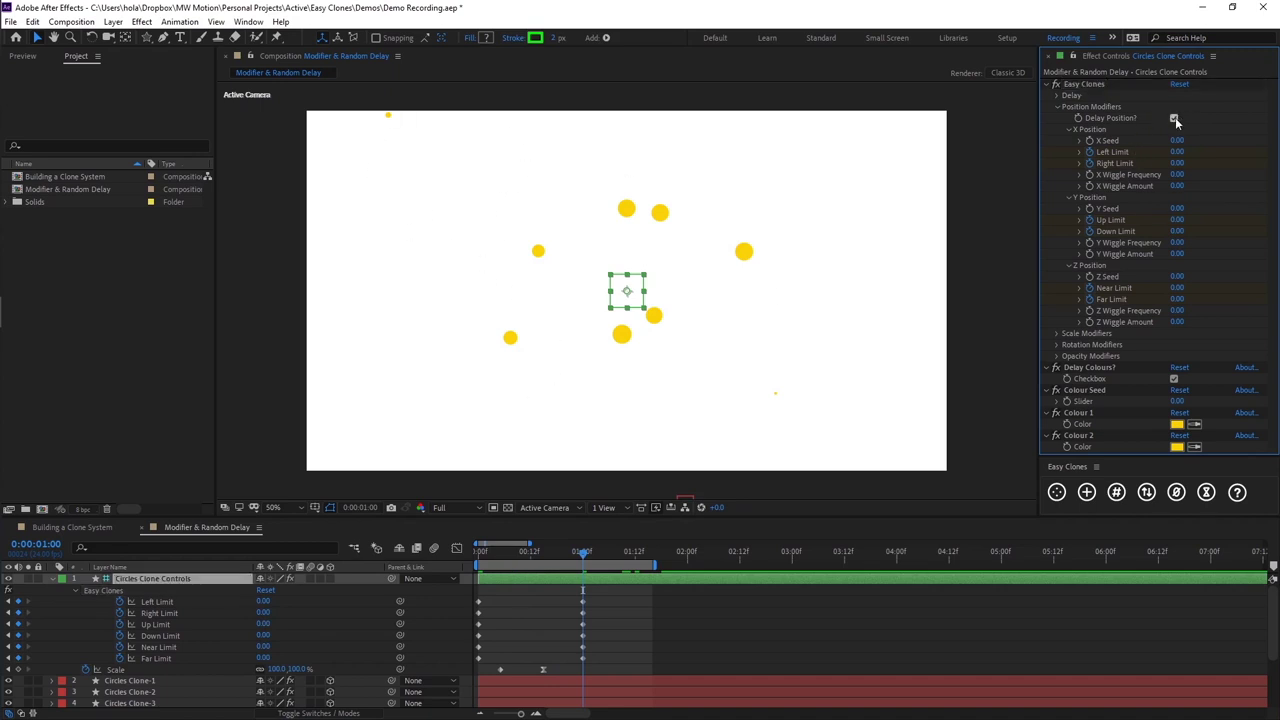
left_click(1174, 119)
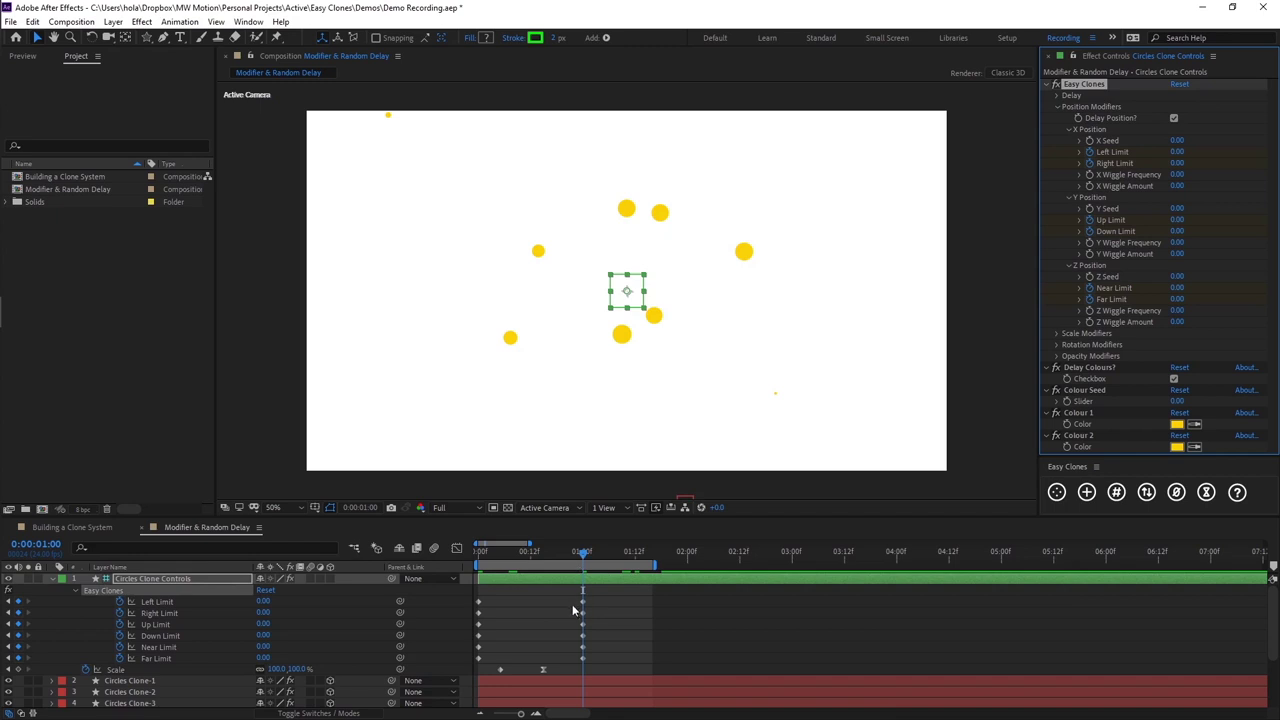
- Preview the animation from the first frame and extend the end of the work area to about 3 seconds
left_click_drag(566, 598, 610, 688)
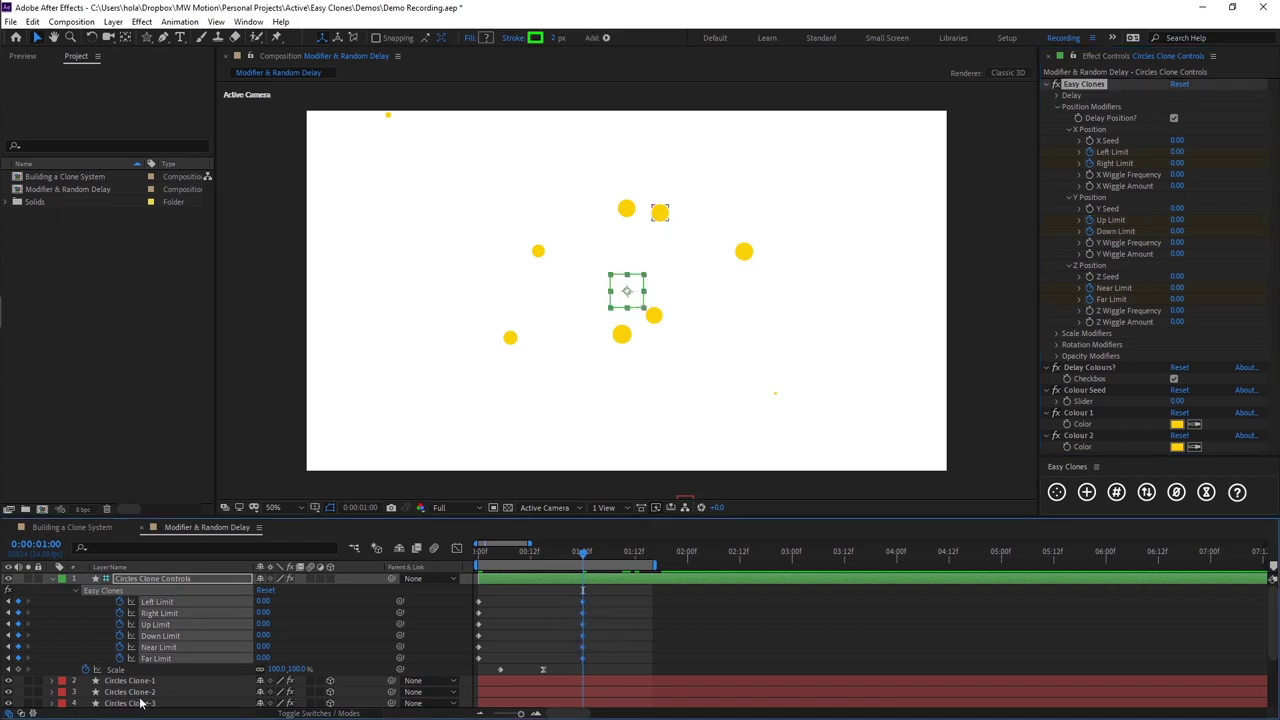
left_click(613, 628)
left_click(591, 553)
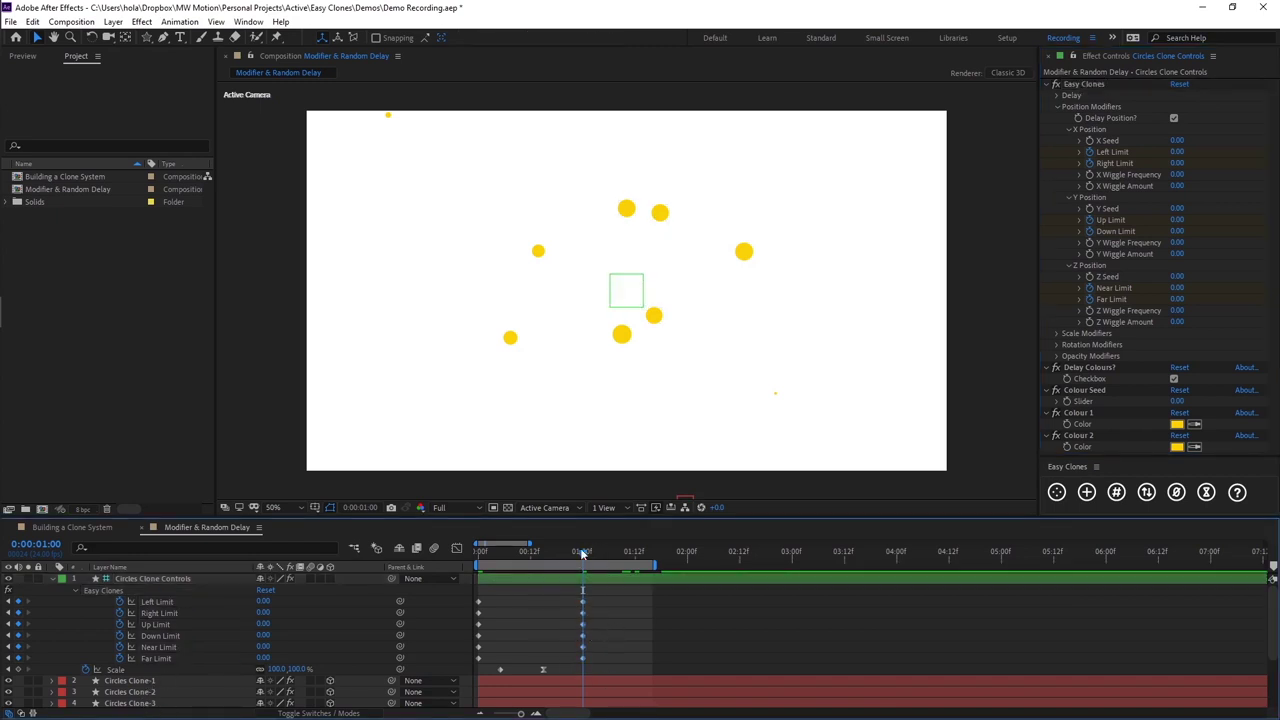
left_click_drag(591, 553, 471, 566)
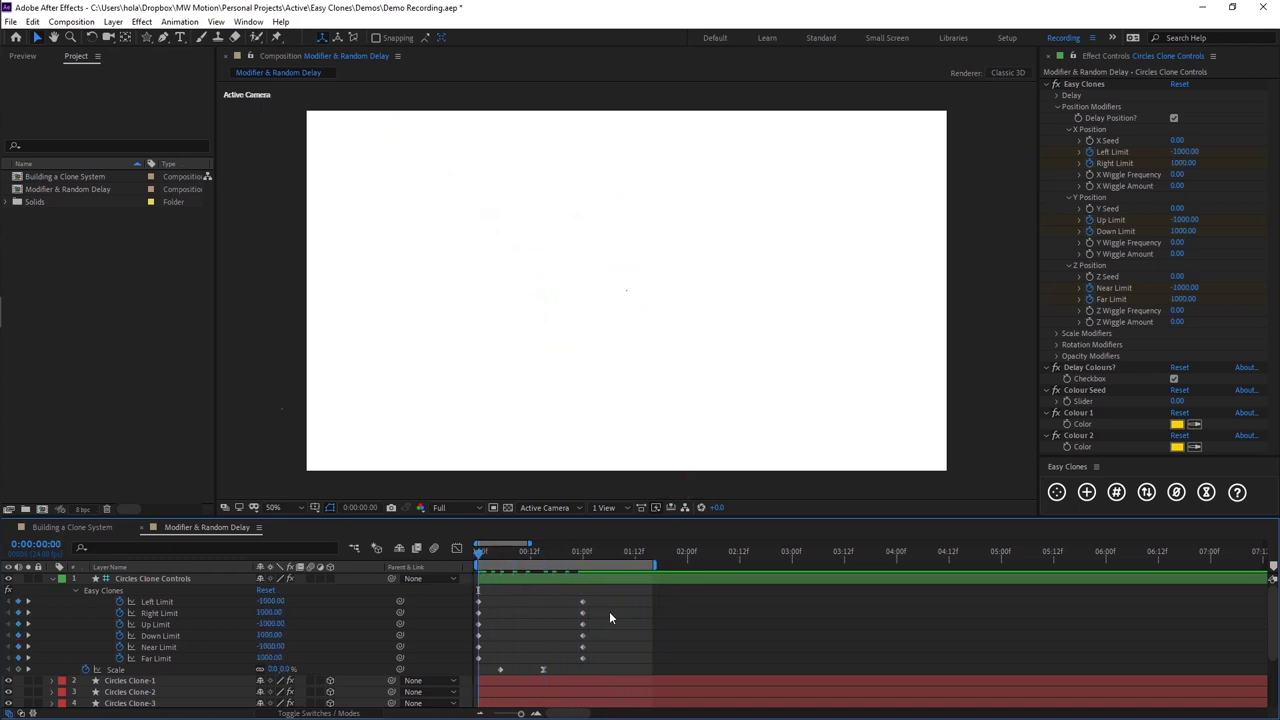
key("space")
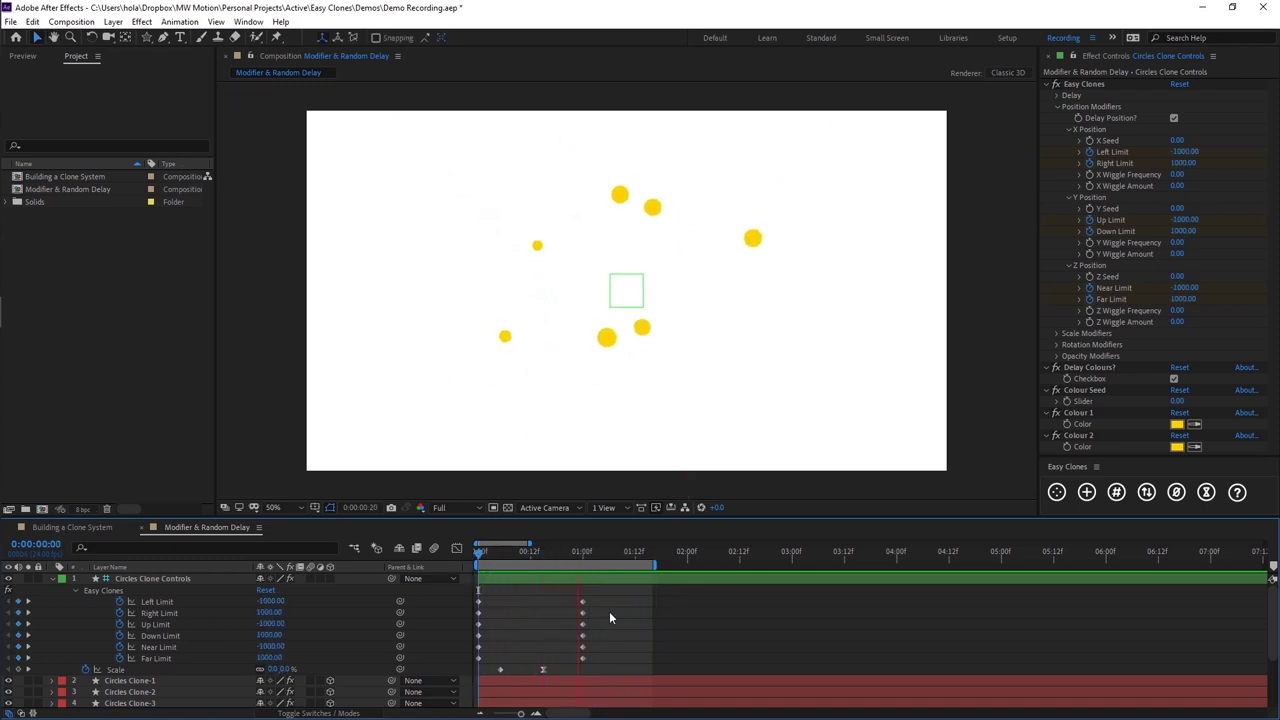
key("space")
left_click_drag(658, 575, 802, 566)
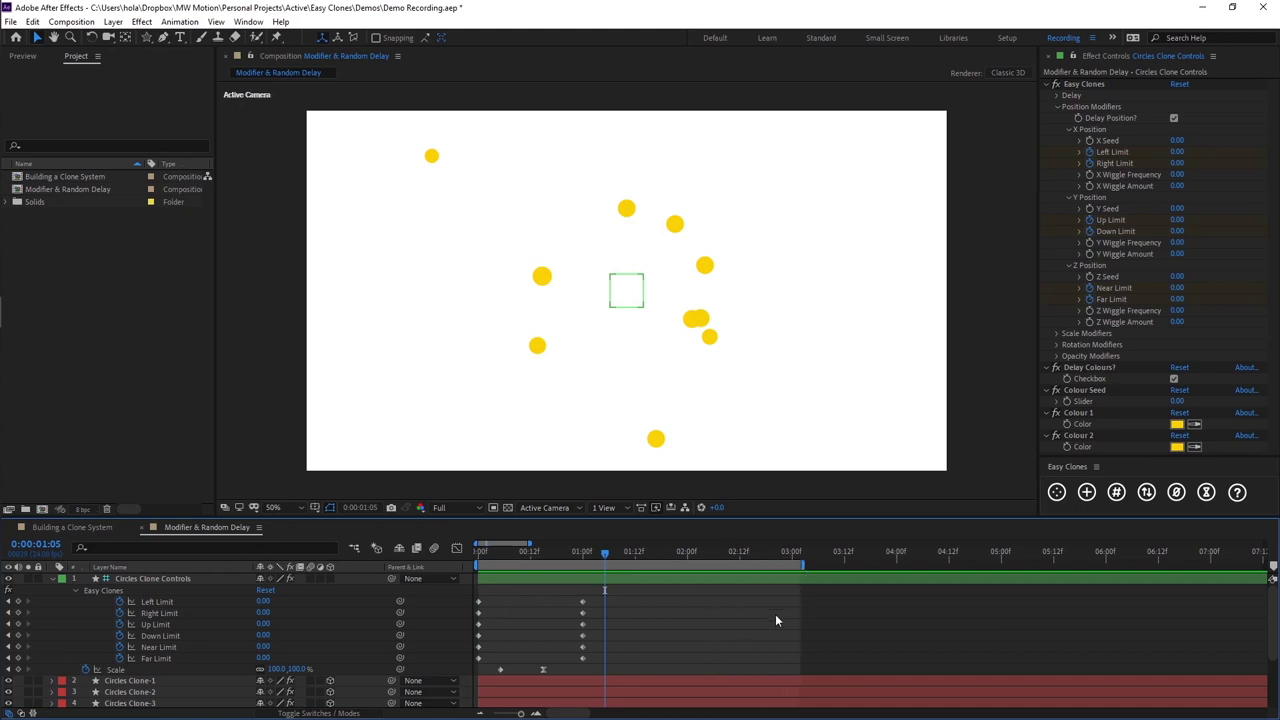
- Compare the clone positions at 0:00:01:05 with Delay Position off and on, leaving it on
left_click(641, 581)
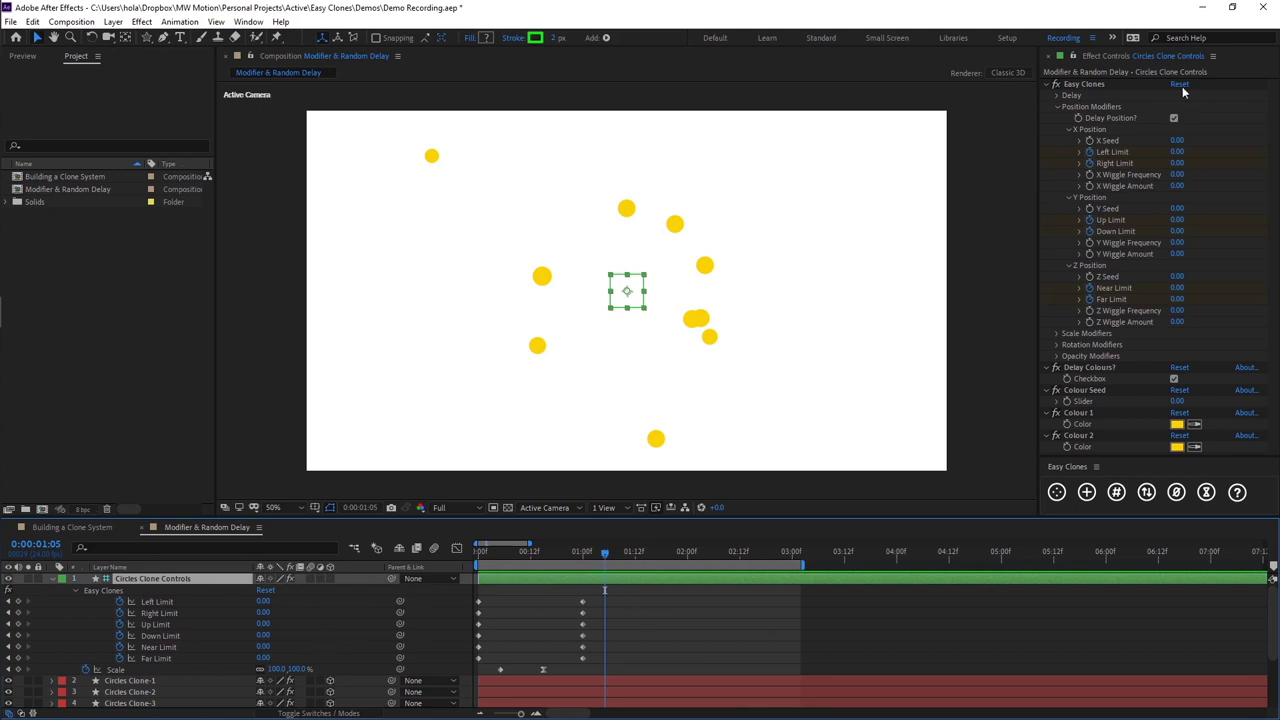
left_click(1174, 118)
left_click(1174, 118)
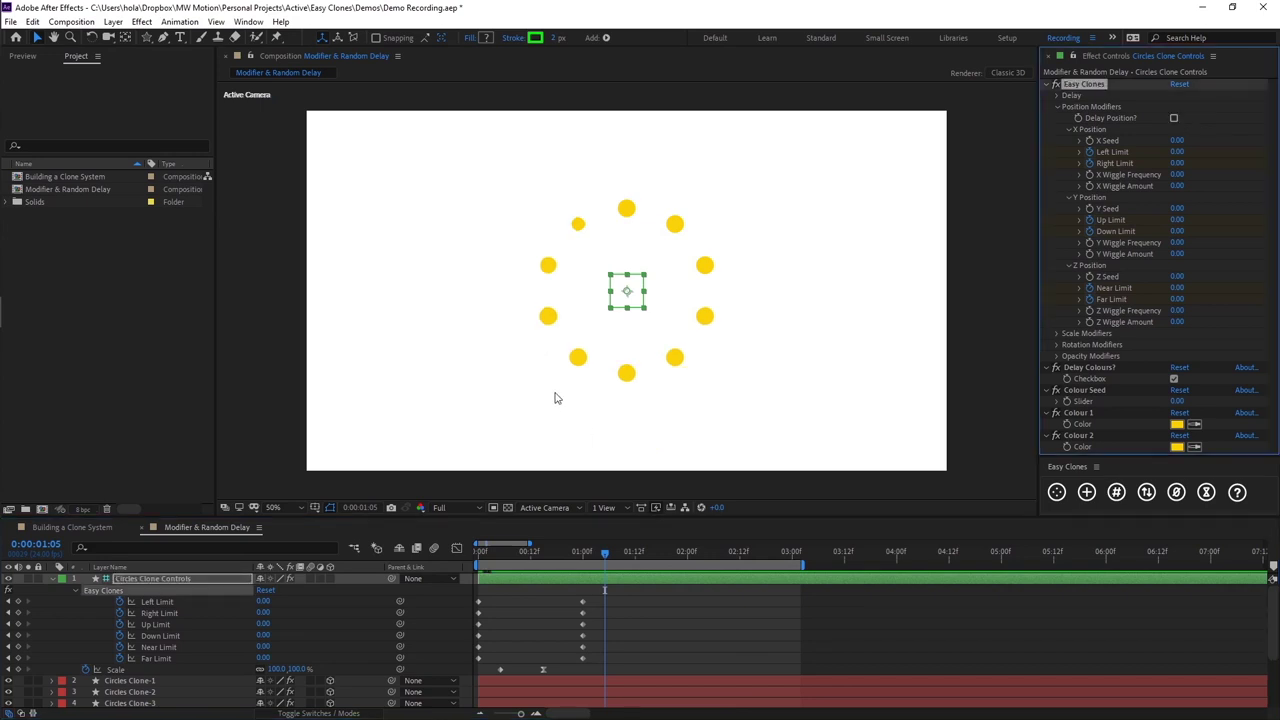
left_click(1174, 118)
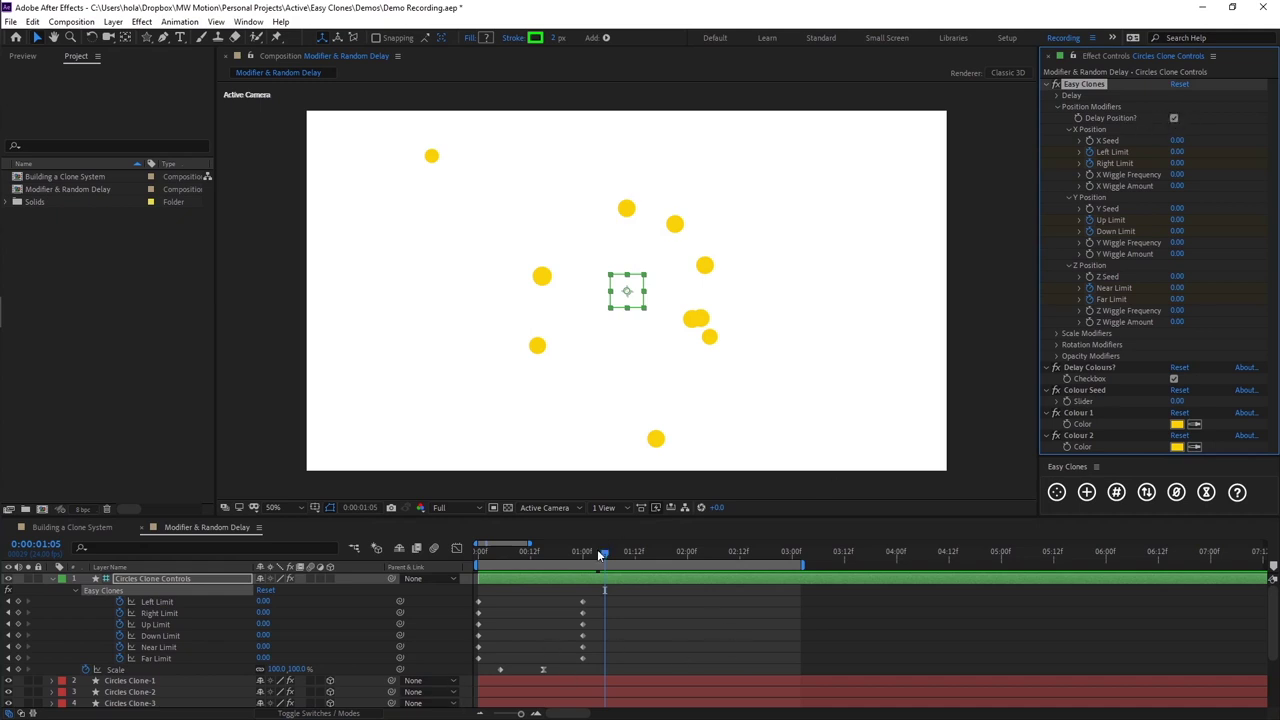
- Lock the Effect Controls to the Circles clone controls and select Circles Clone-10 in the composition at 0:00:01:08
mouse_move(600, 553)
left_mouse_down()
mouse_move(671, 561)
mouse_move(654, 569)
mouse_move(608, 543)
mouse_move(559, 545)
mouse_move(621, 530)
left_mouse_up()
left_click(595, 238)
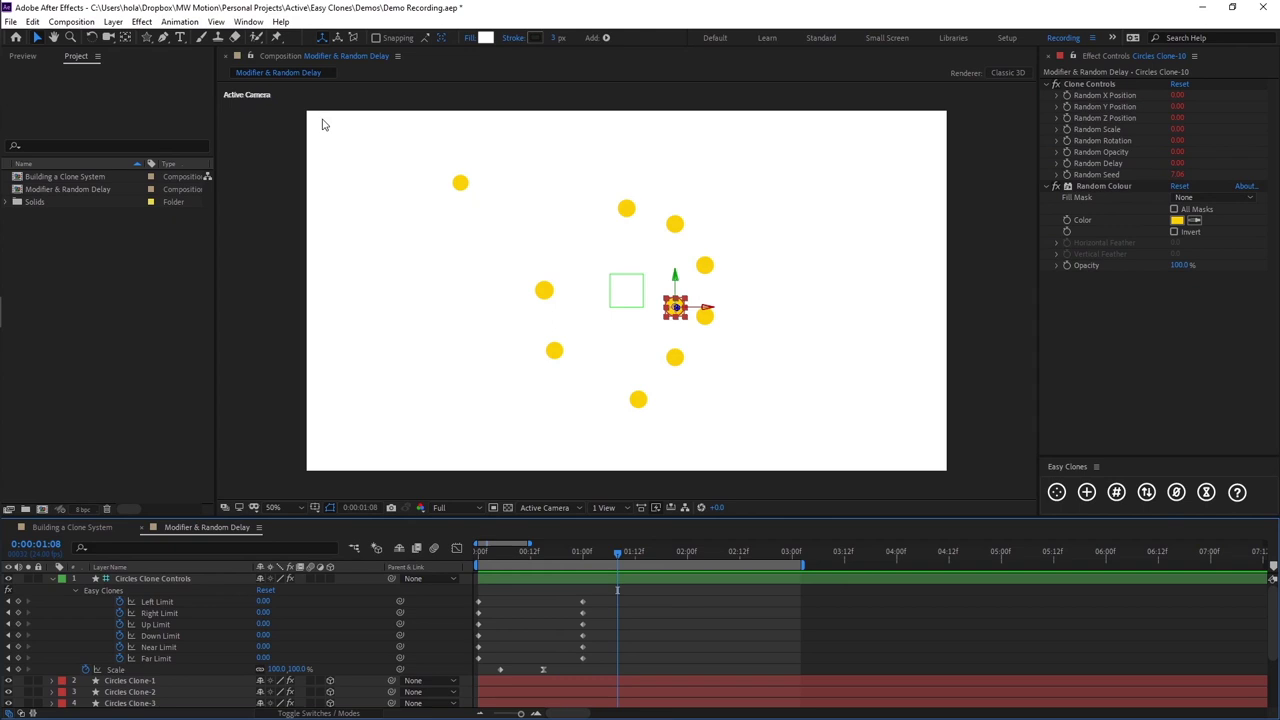
left_click(150, 578)
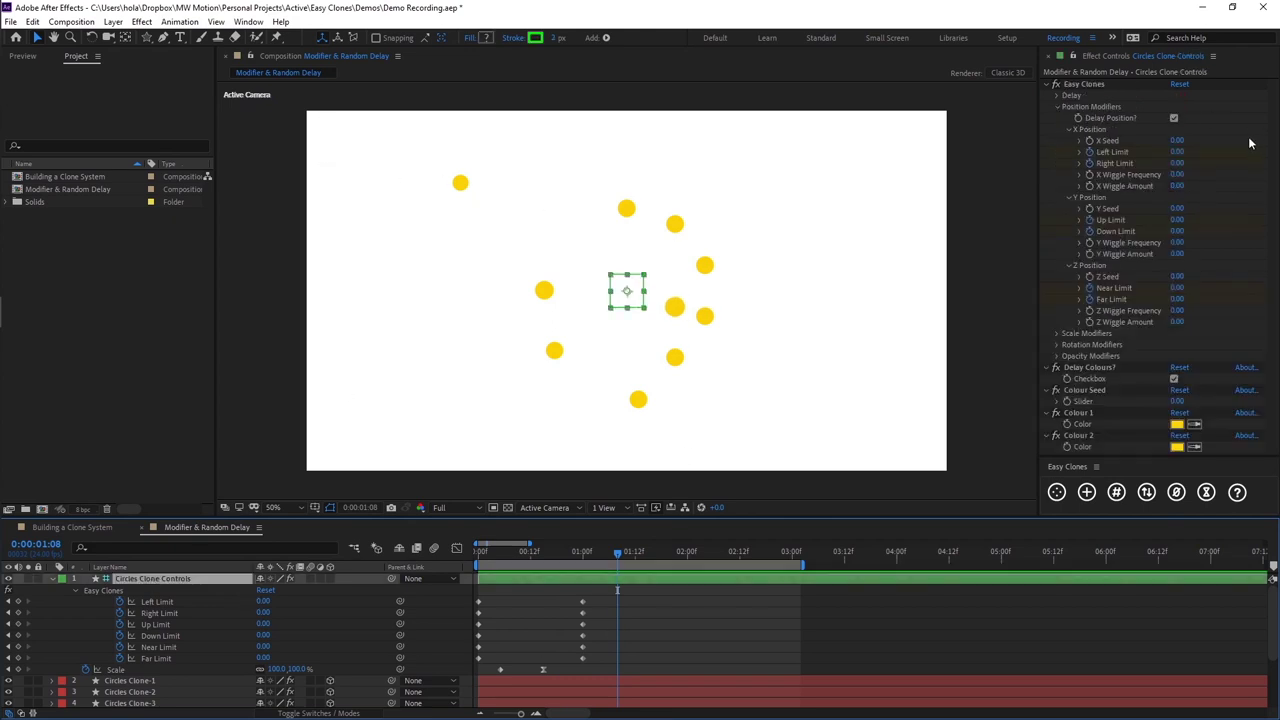
left_click(1075, 55)
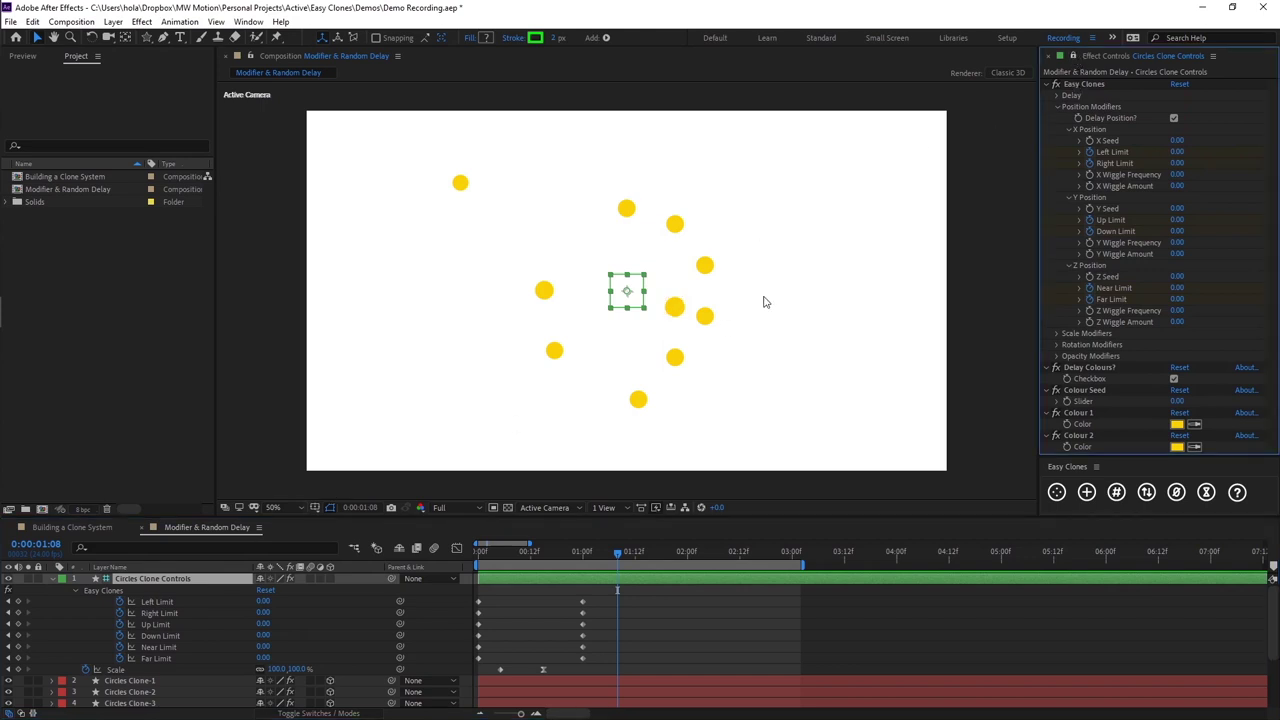
left_click(670, 306)
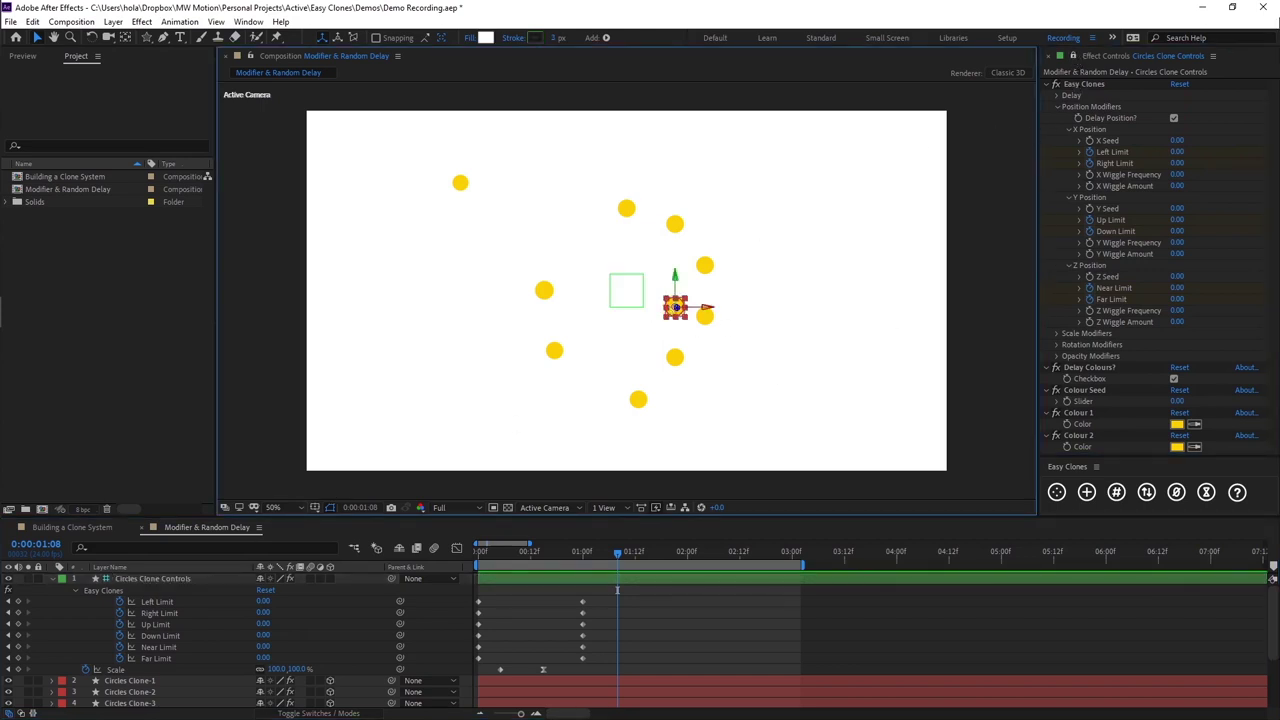
- Set X Seed to 2 in the position modifiers at 0:00:01:12 and check the clones' motion back to 0:00:01:03
left_click(632, 552)
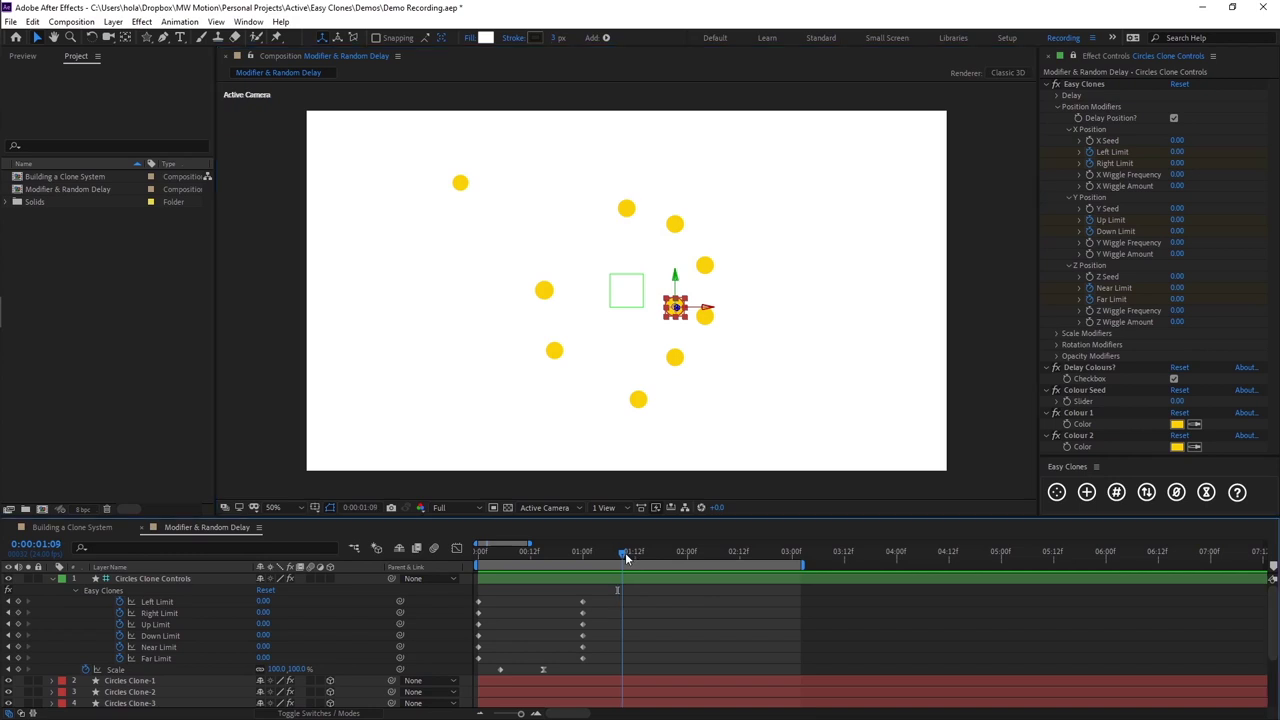
left_click(1178, 141)
key("Up")
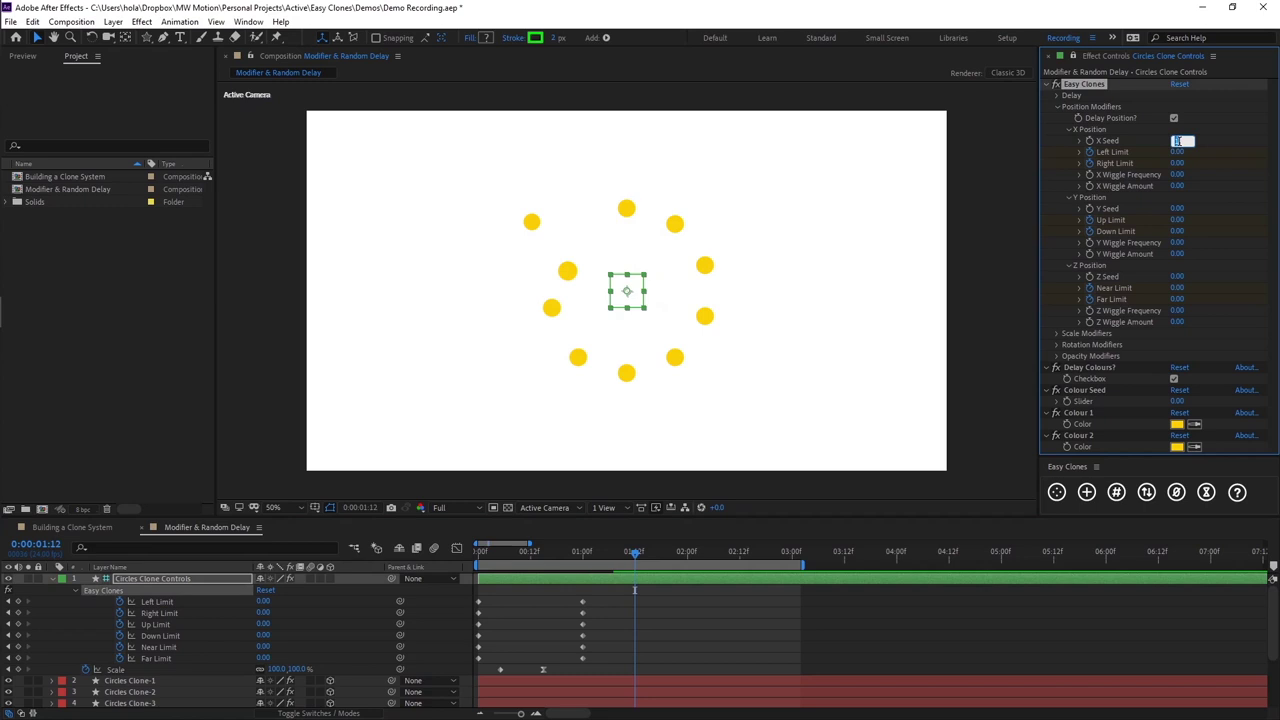
key("Up")
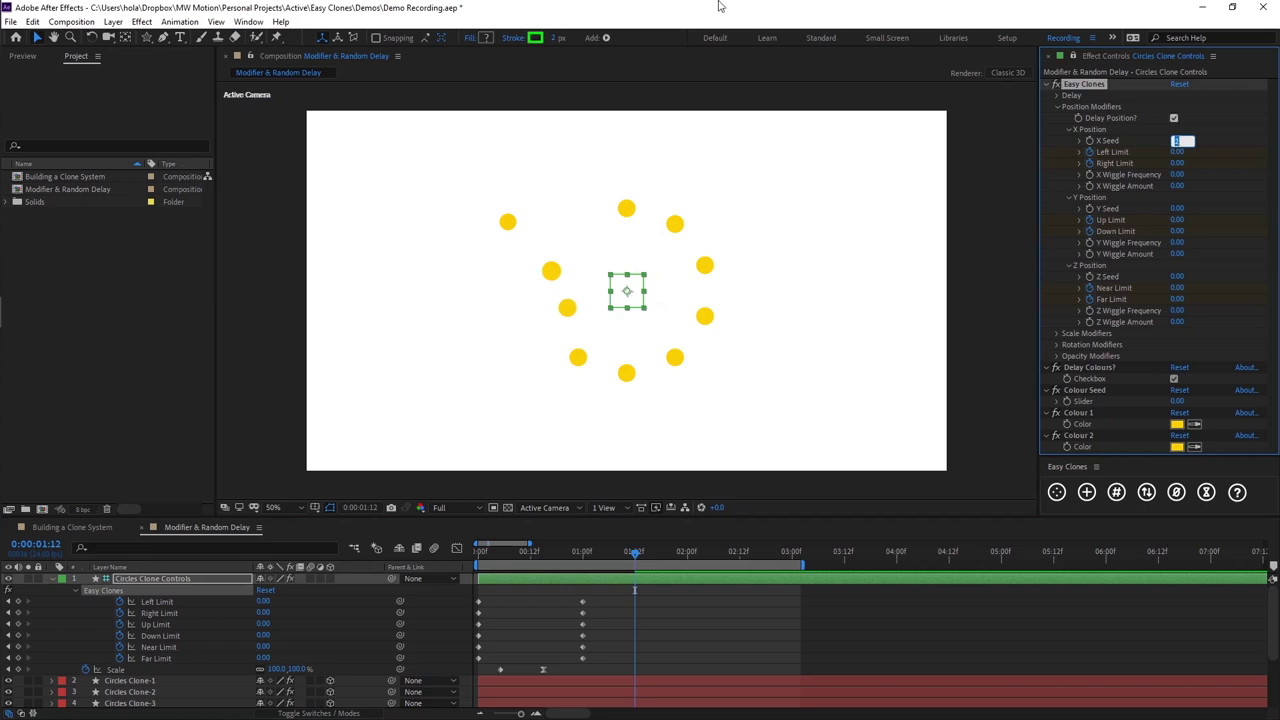
left_click(507, 222)
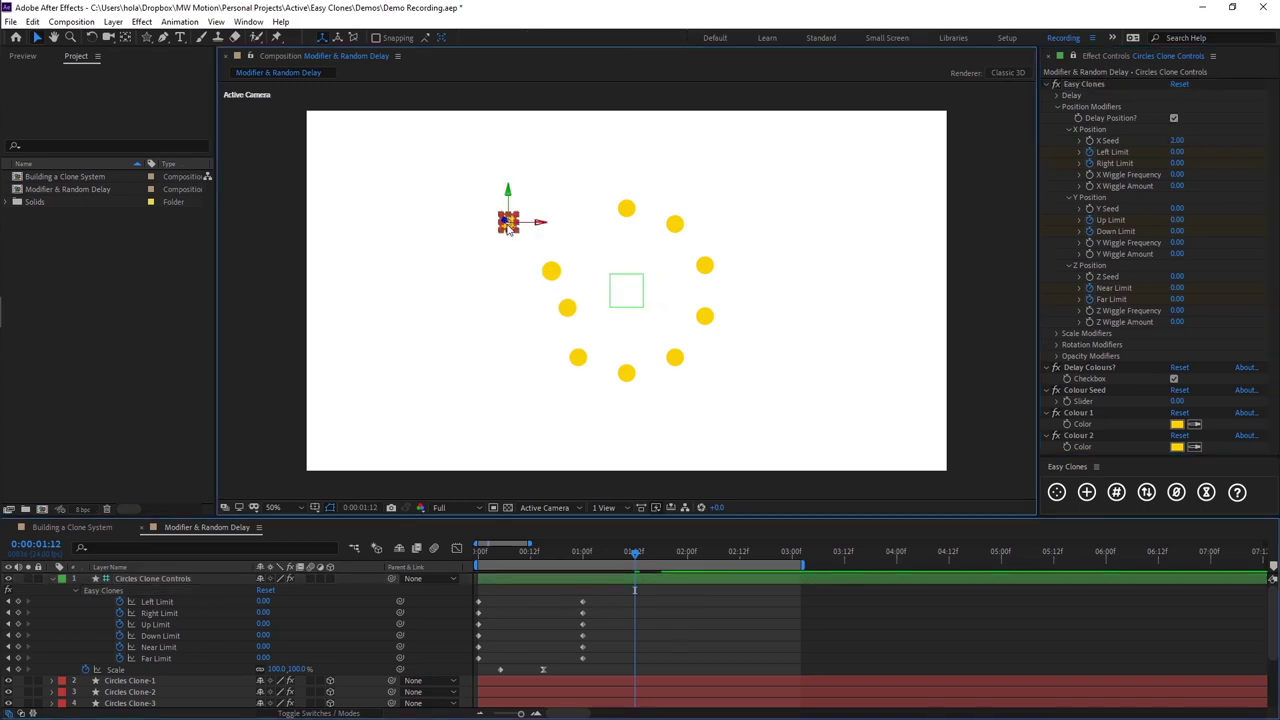
left_click_drag(639, 553, 596, 562)
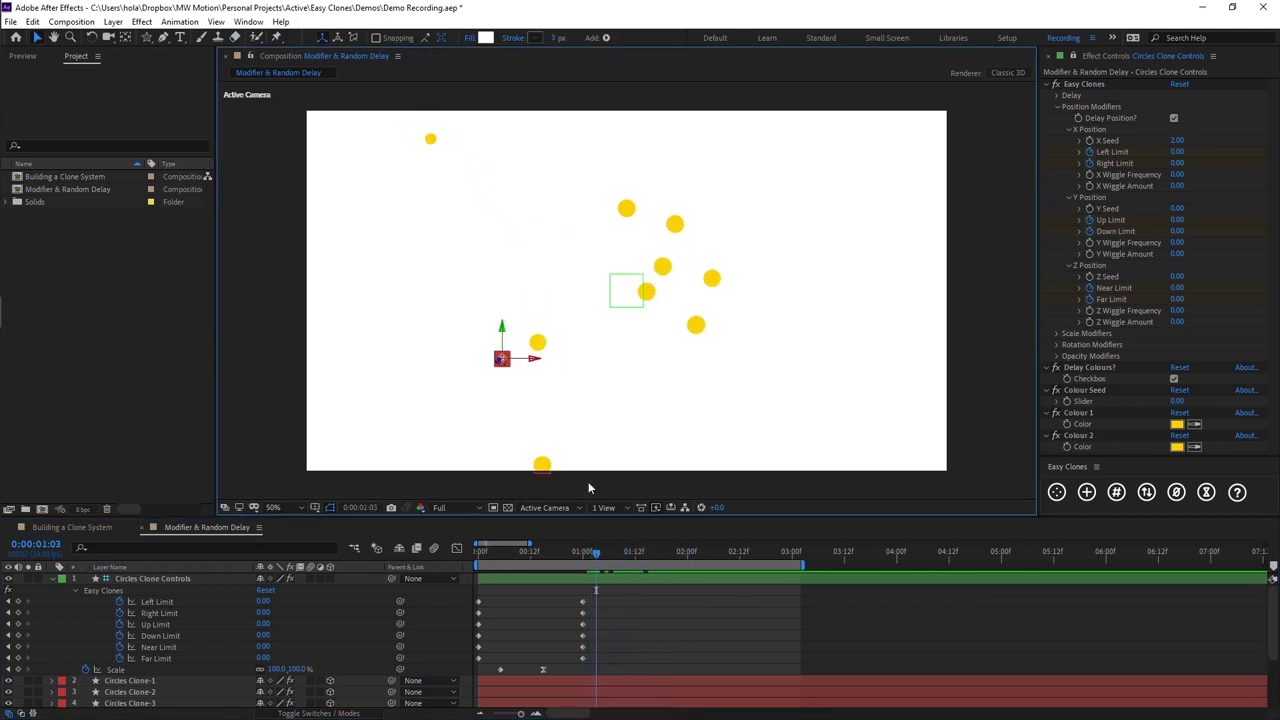
left_click_drag(597, 555, 629, 558)
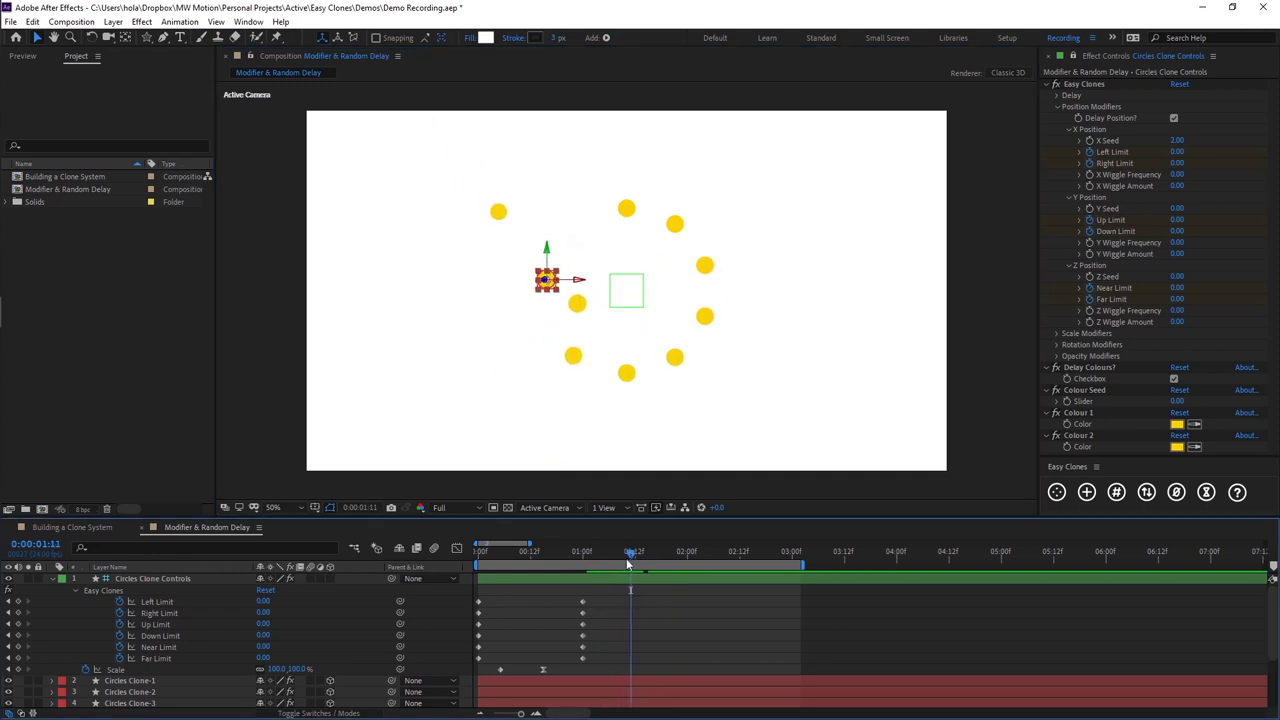
- Set Y Seed to 1 in the position modifiers and preview the randomized animation from near the first frame
left_click(1177, 208)
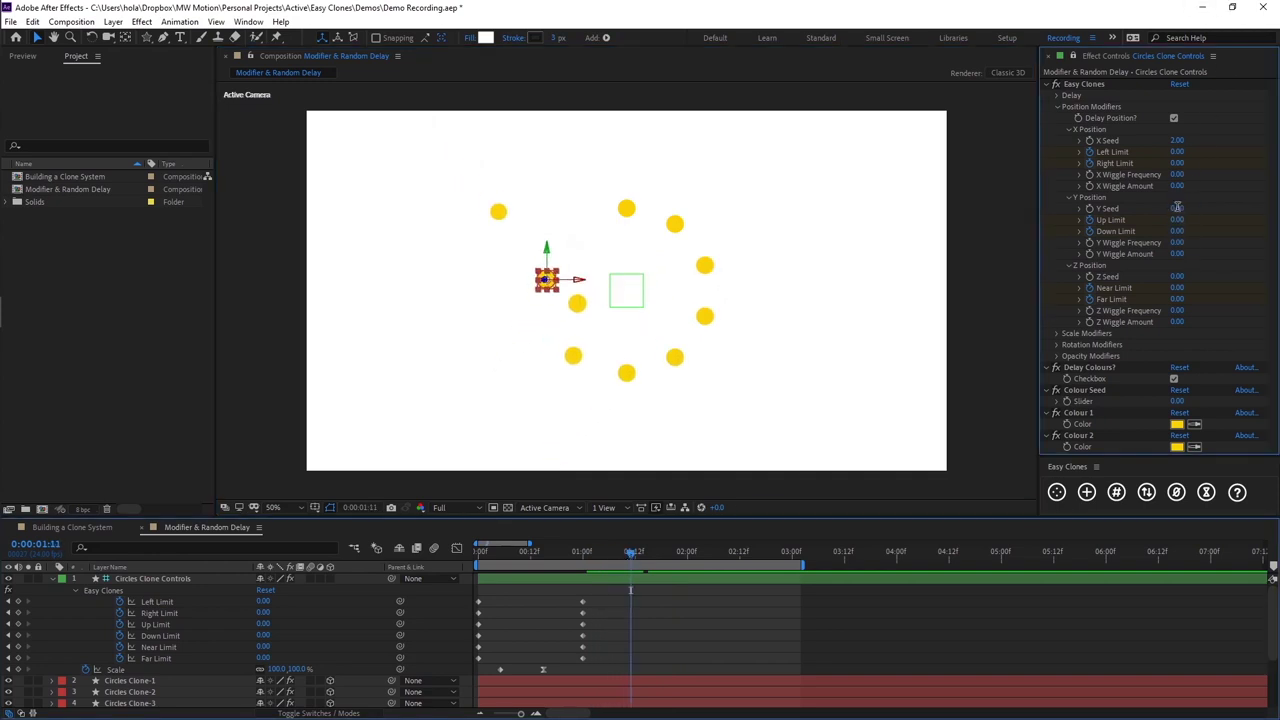
key("Up")
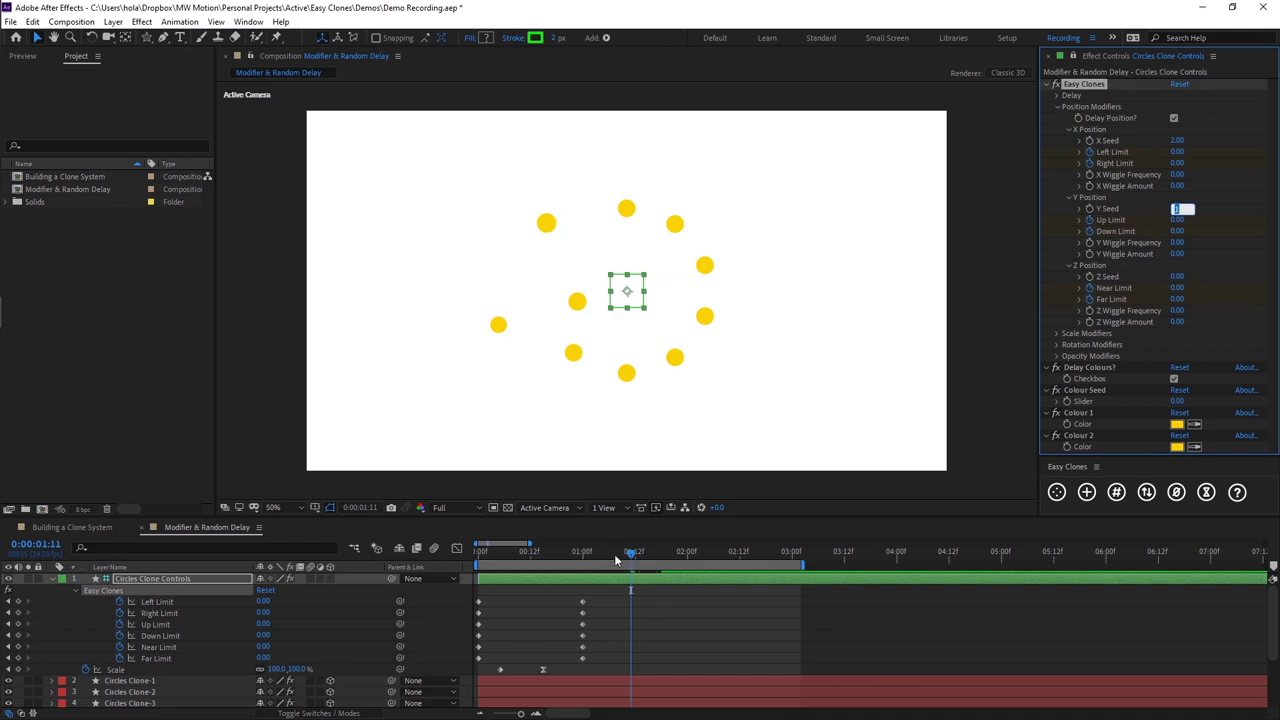
left_click_drag(615, 560, 583, 554)
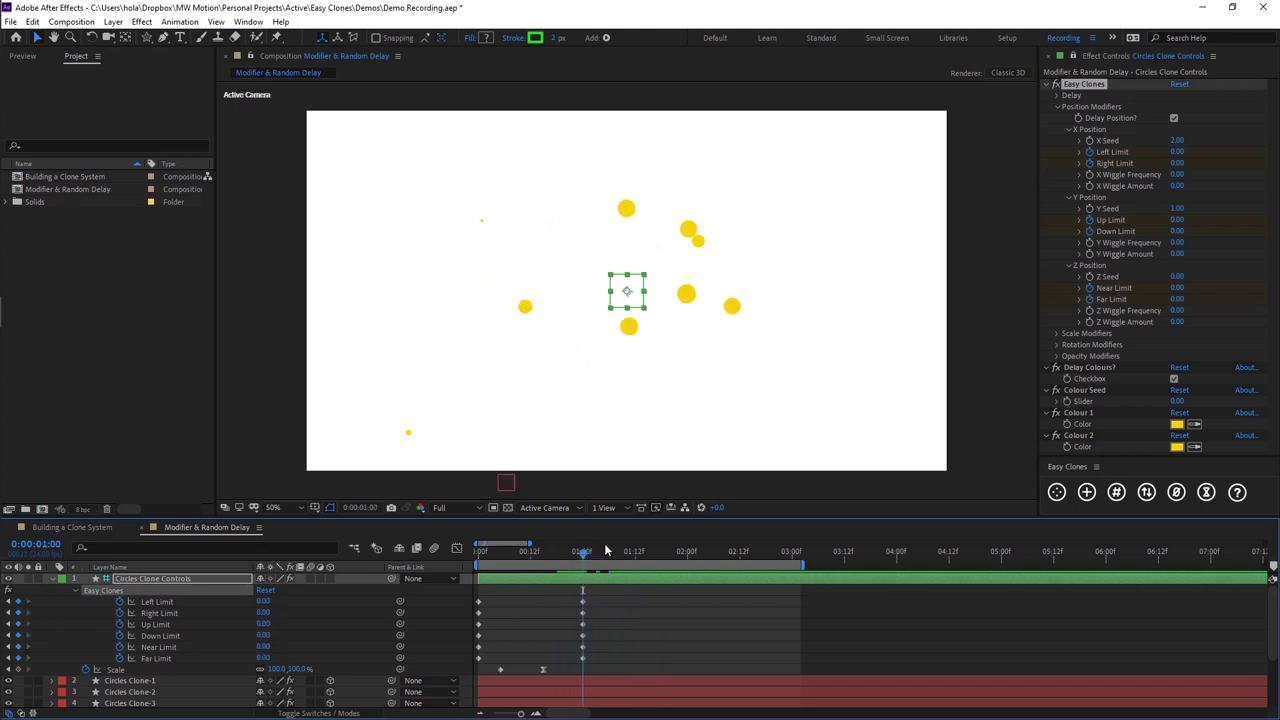
left_click_drag(588, 560, 599, 552)
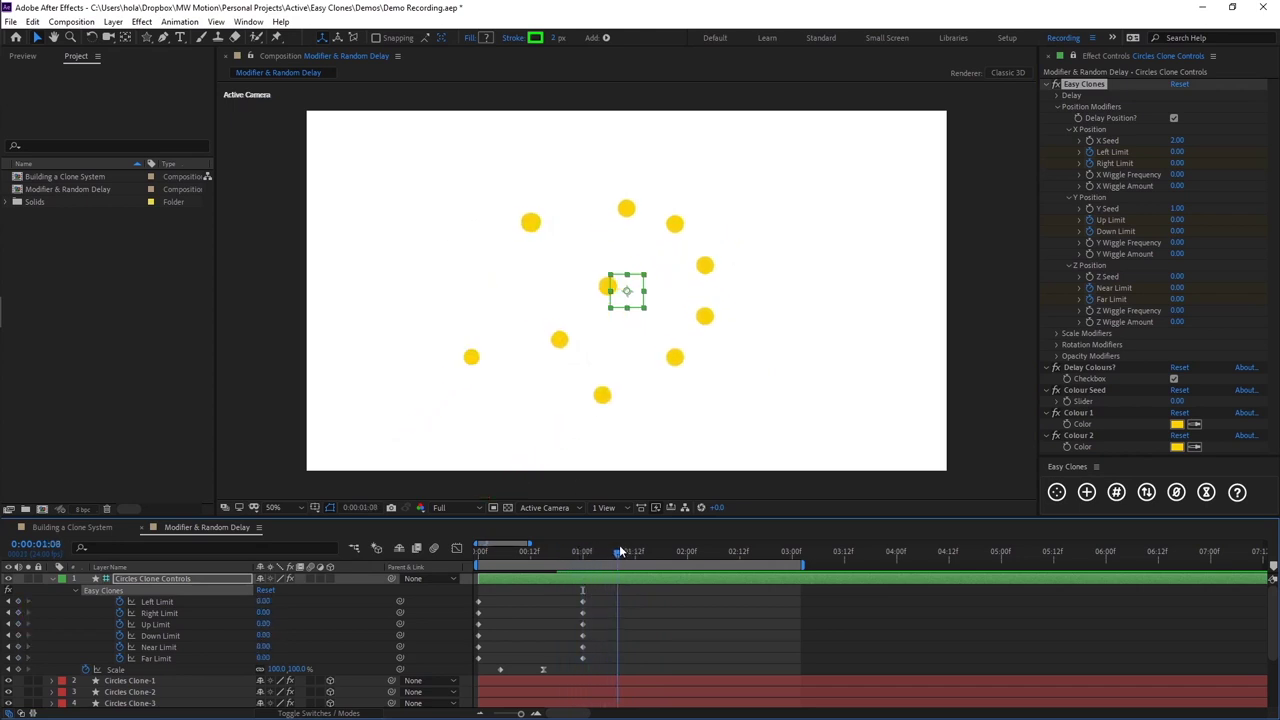
mouse_move(619, 548)
left_mouse_down()
mouse_move(671, 552)
mouse_move(488, 556)
left_mouse_up()
left_click(607, 610)
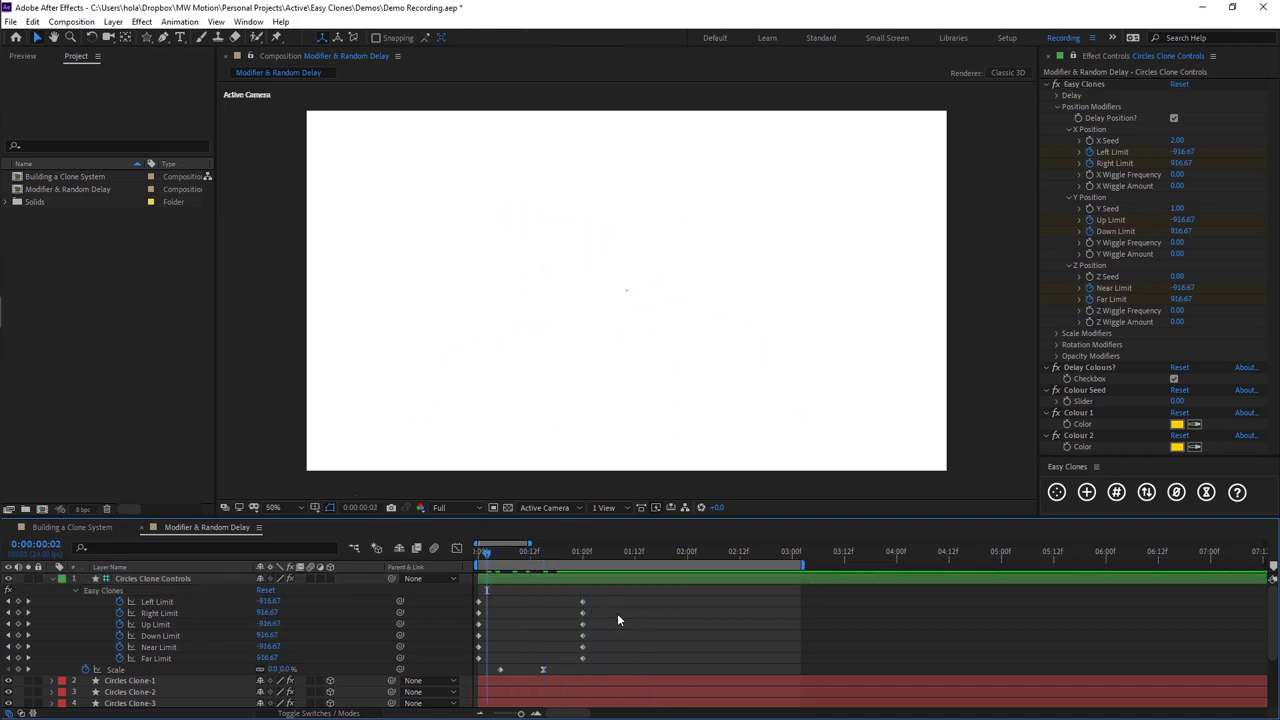
key("space")
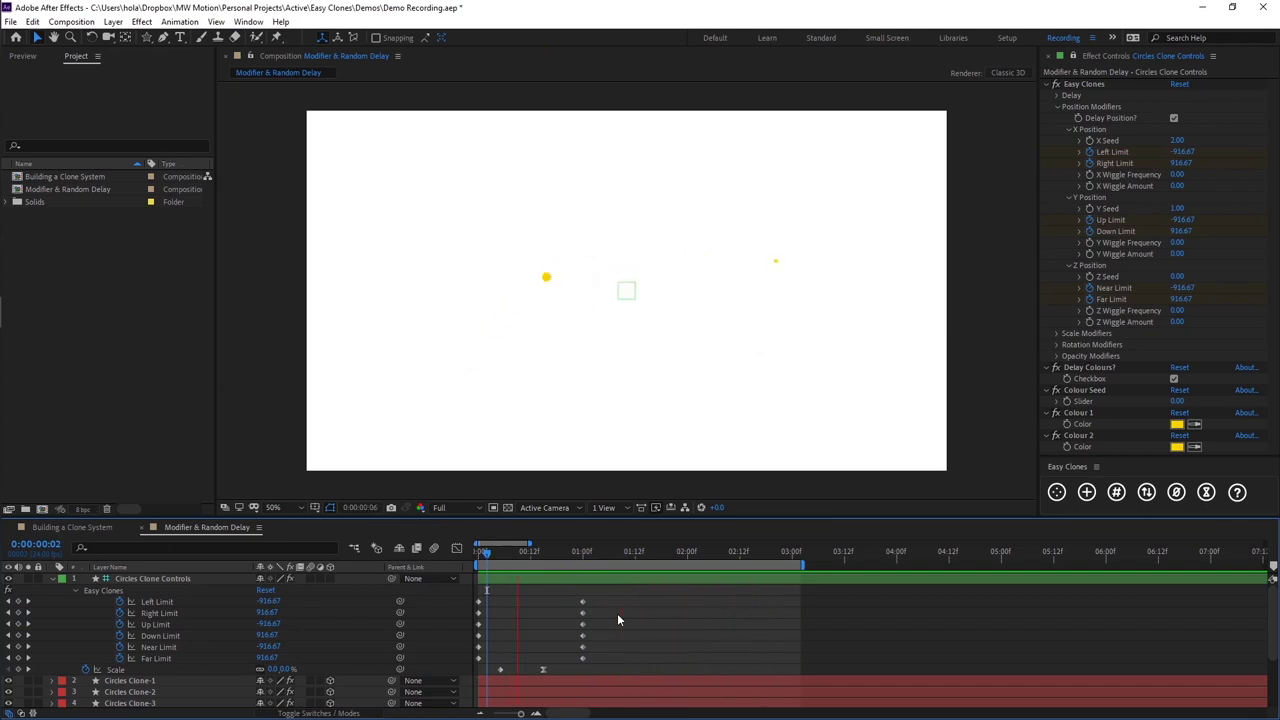
key("space")
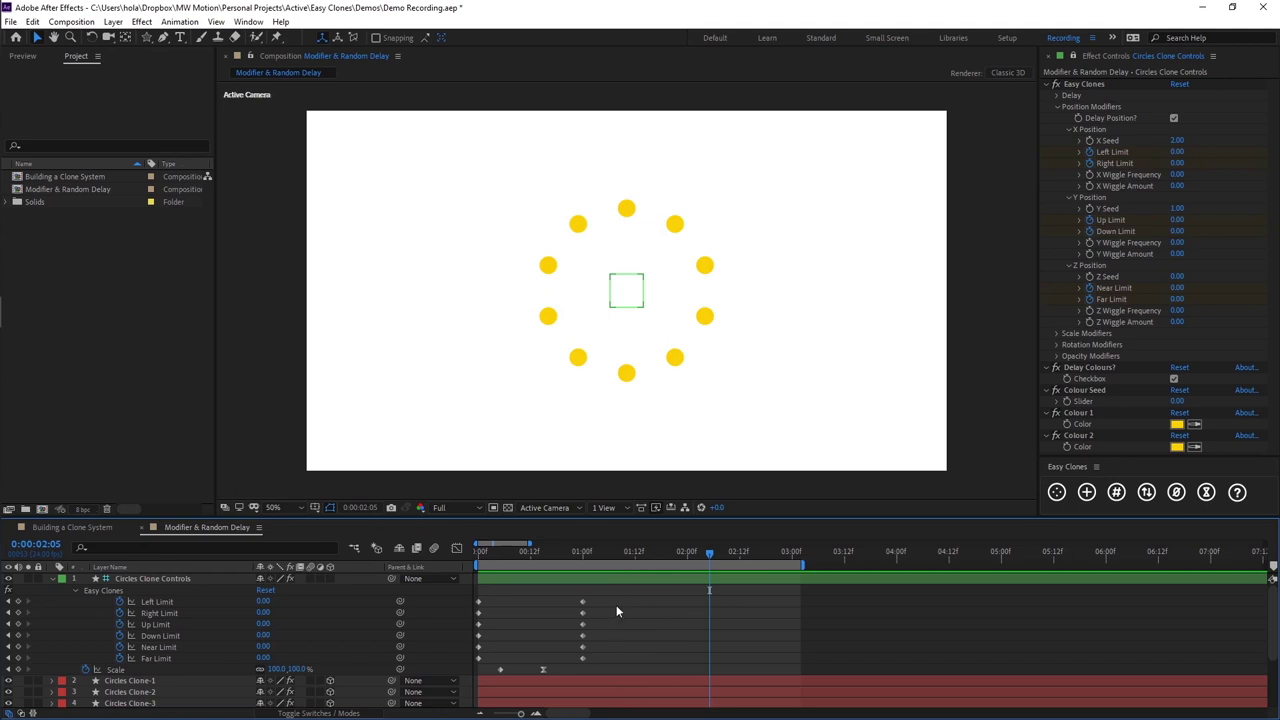
- Apply Easy Ease to all position-limit keyframes of the clone controls and review the eased animation, ending at 0:00:02:00
left_click_drag(598, 604, 473, 658)
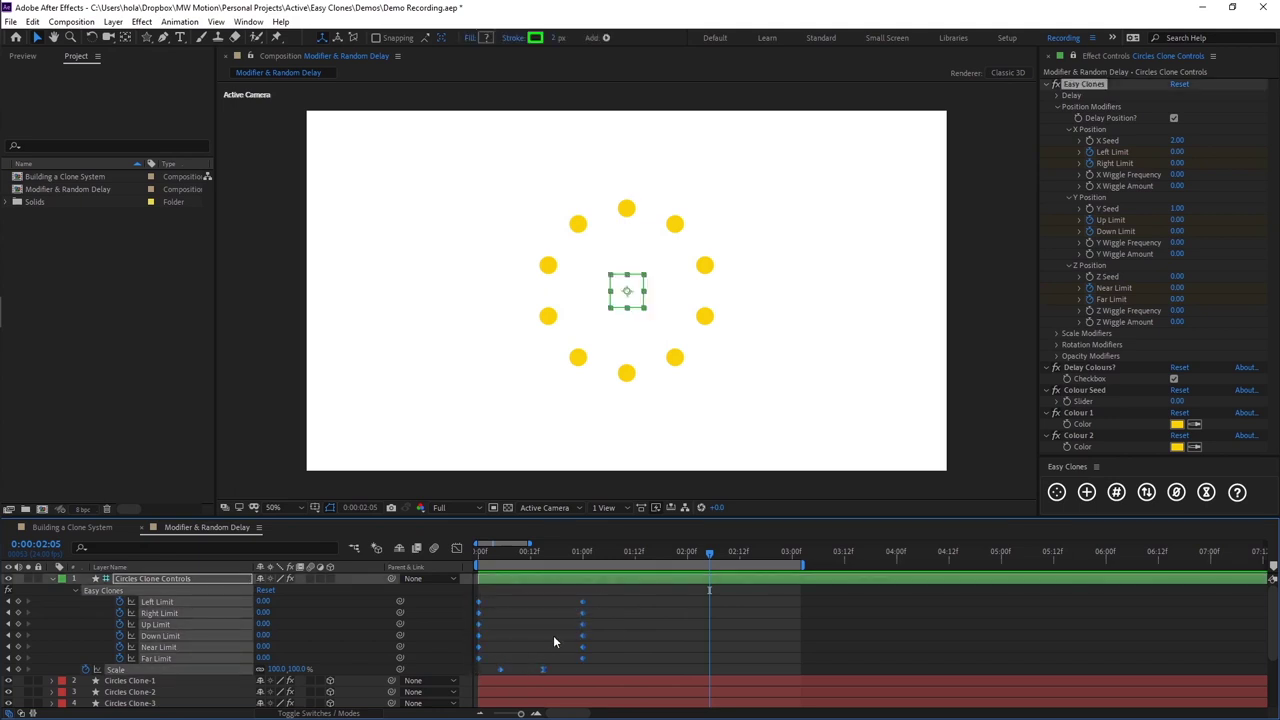
left_click(643, 640)
left_click_drag(599, 596, 477, 666)
left_click(457, 548)
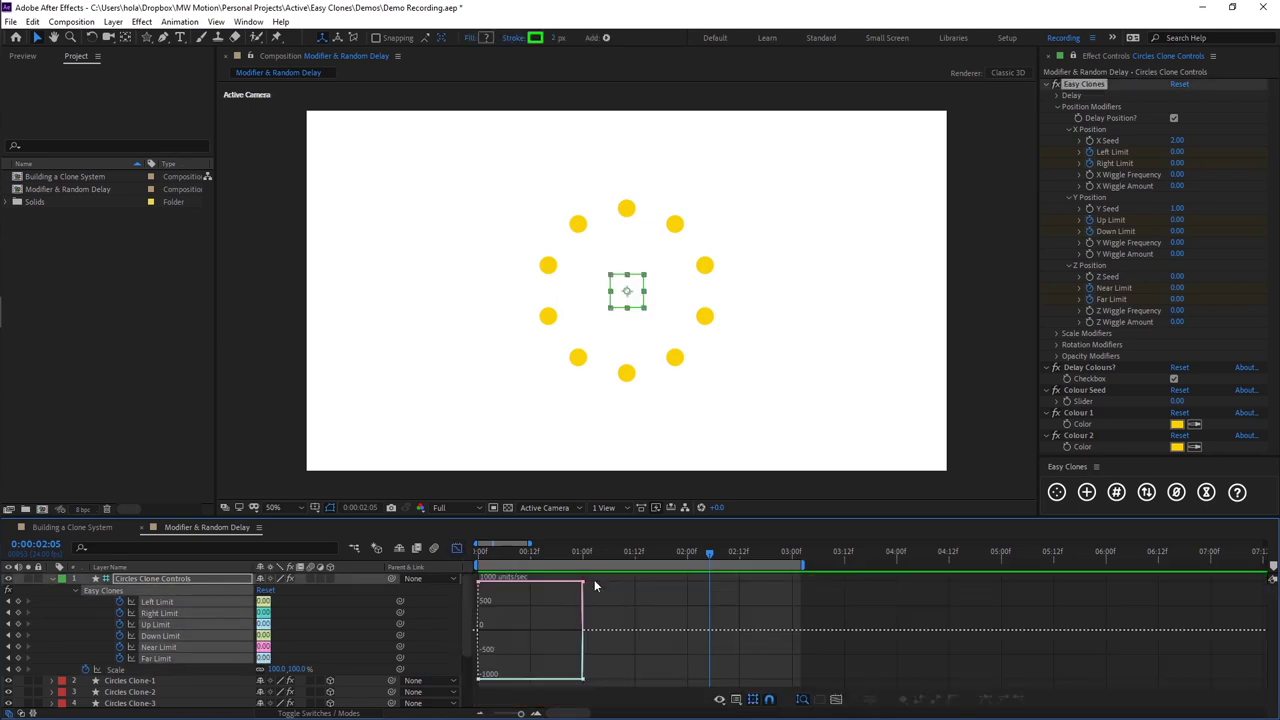
left_click_drag(595, 586, 475, 683)
left_click(1003, 700)
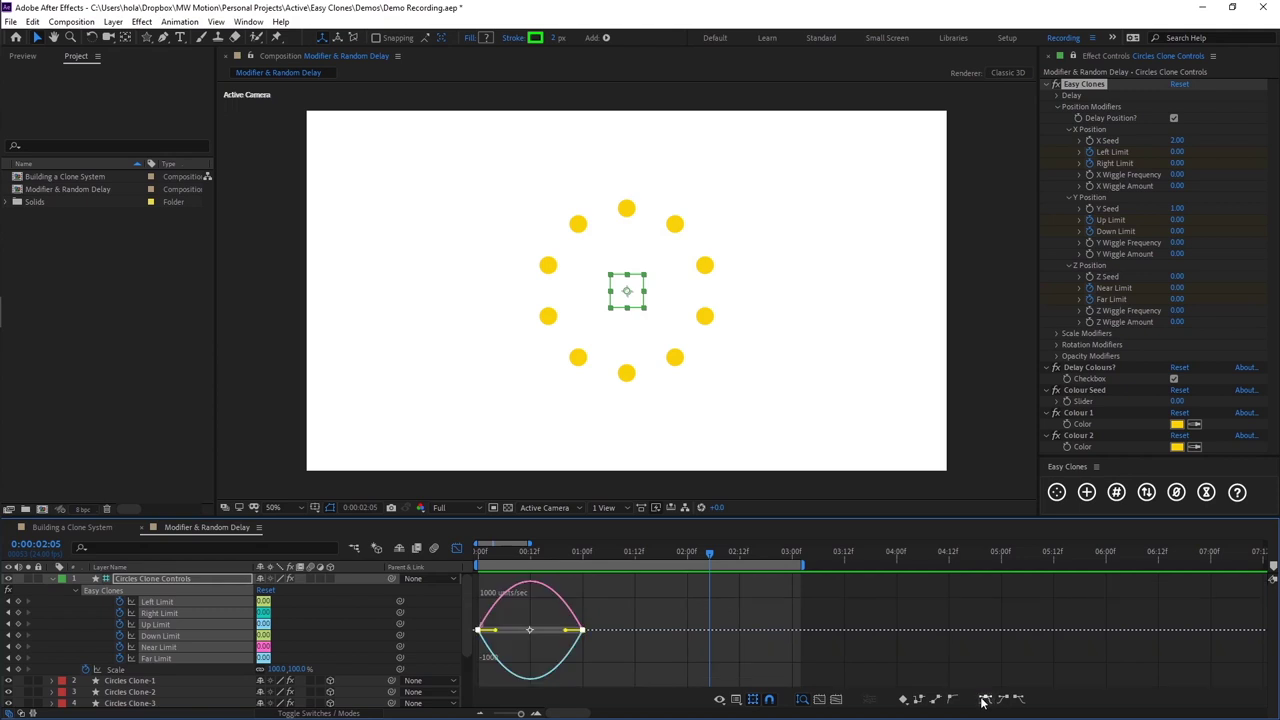
left_click_drag(602, 612, 552, 634)
left_click(457, 548)
left_click(605, 594)
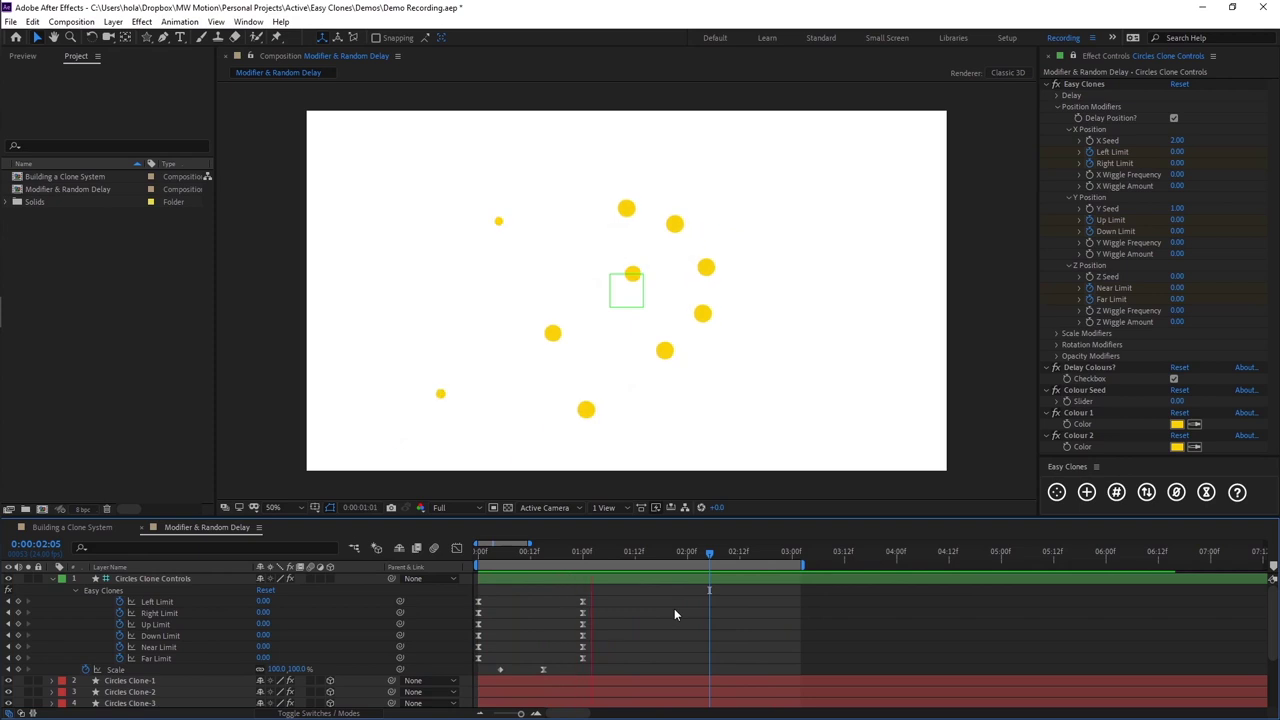
left_click_drag(679, 551, 688, 556)
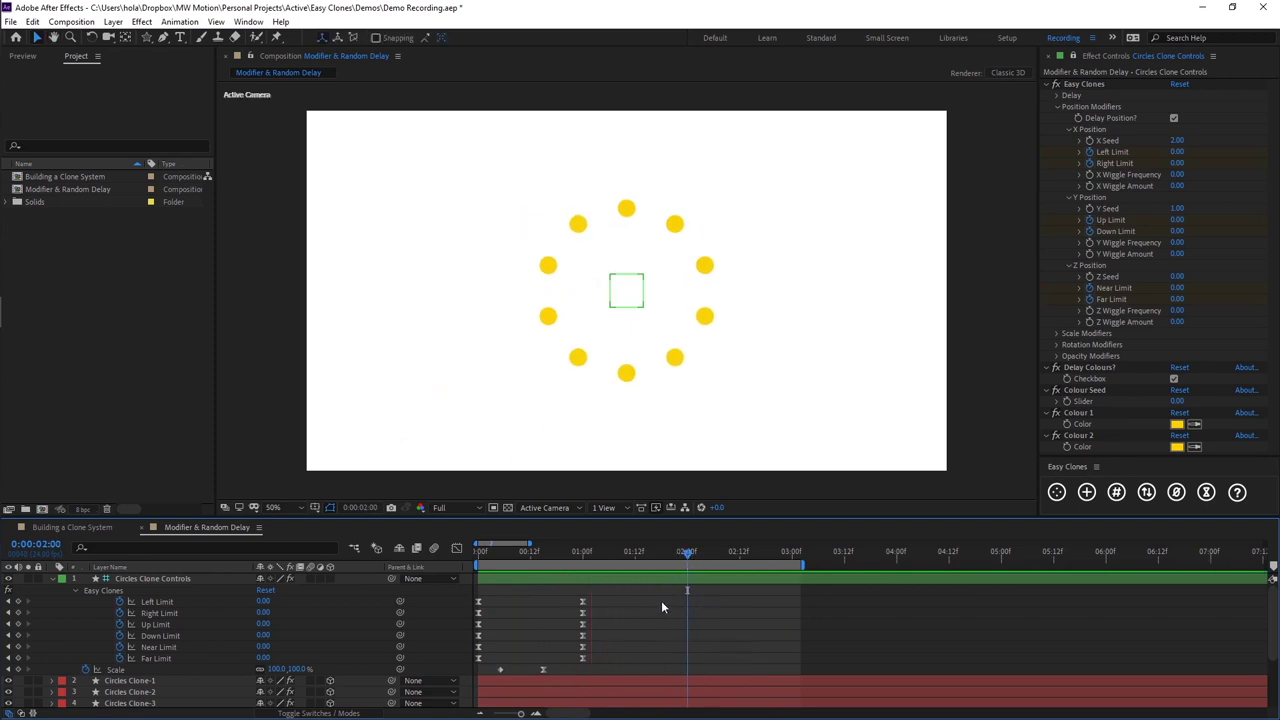
- Start colour keyframes for Colour 1 and Colour 2 at 0:00:02:00 and reveal them in the timeline
left_click(1058, 107)
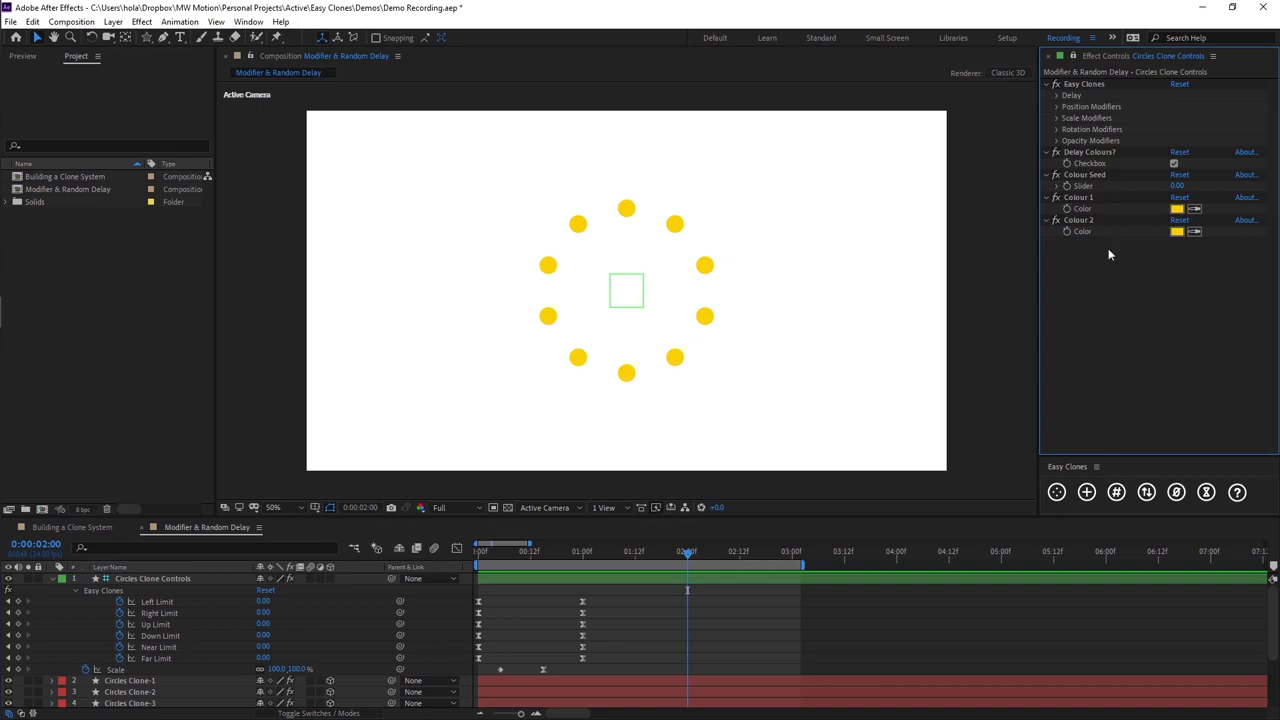
left_click(1072, 219)
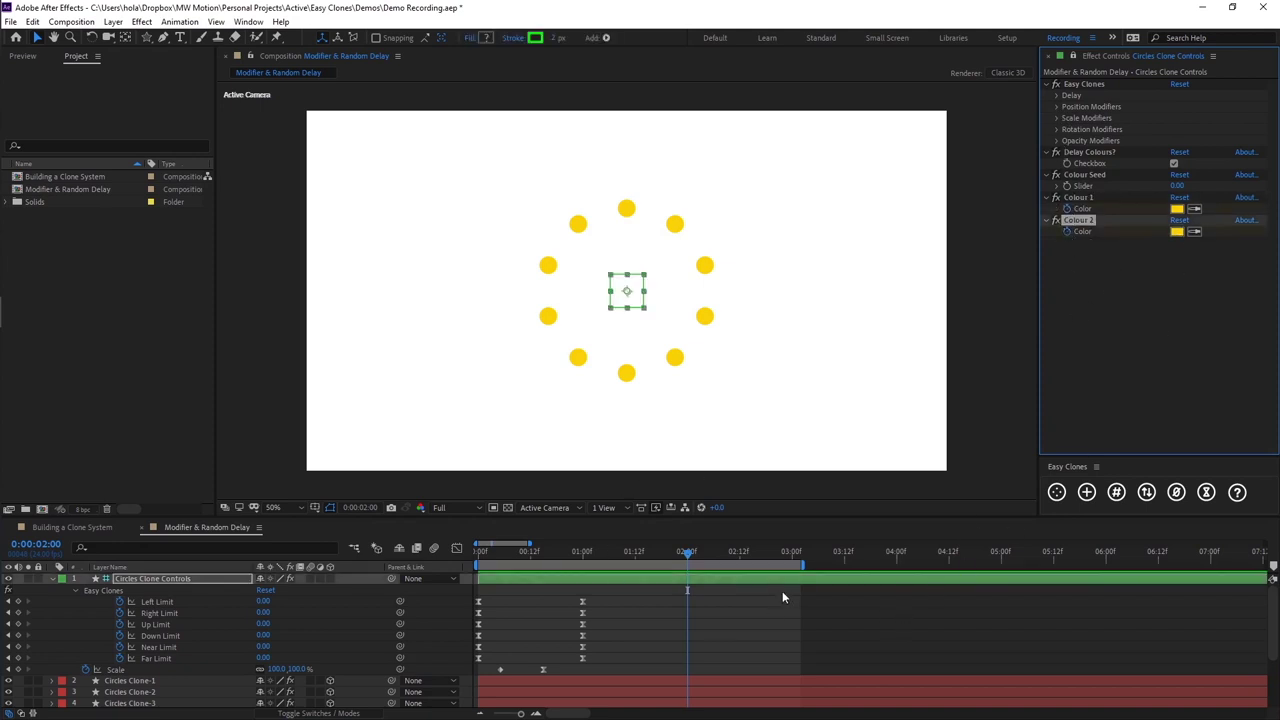
key("u")
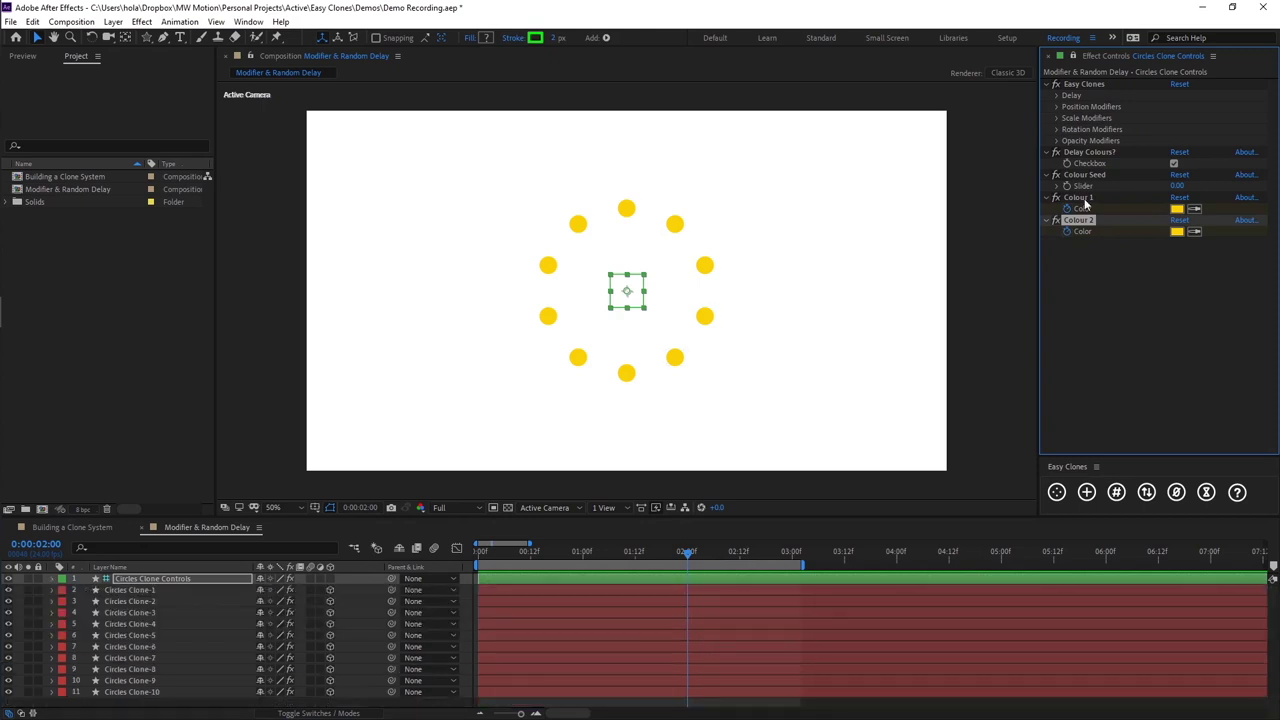
key("u")
left_click(724, 628)
scroll(725, 627, "down", 3)
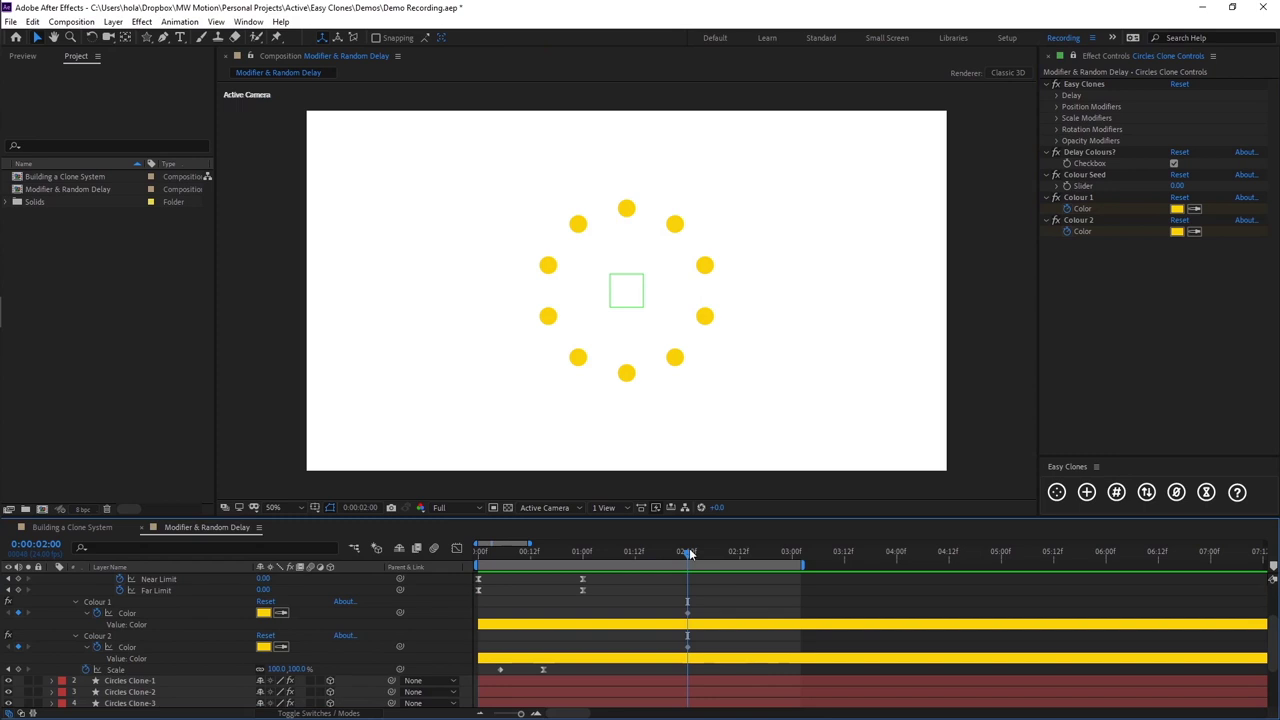
- Keyframe both Colour 1 and Colour 2 to blue 1800FF at 0:00:02:20
mouse_move(681, 550)
left_mouse_down()
mouse_move(608, 558)
mouse_move(687, 557)
left_mouse_up()
key("shift+Page_Down")
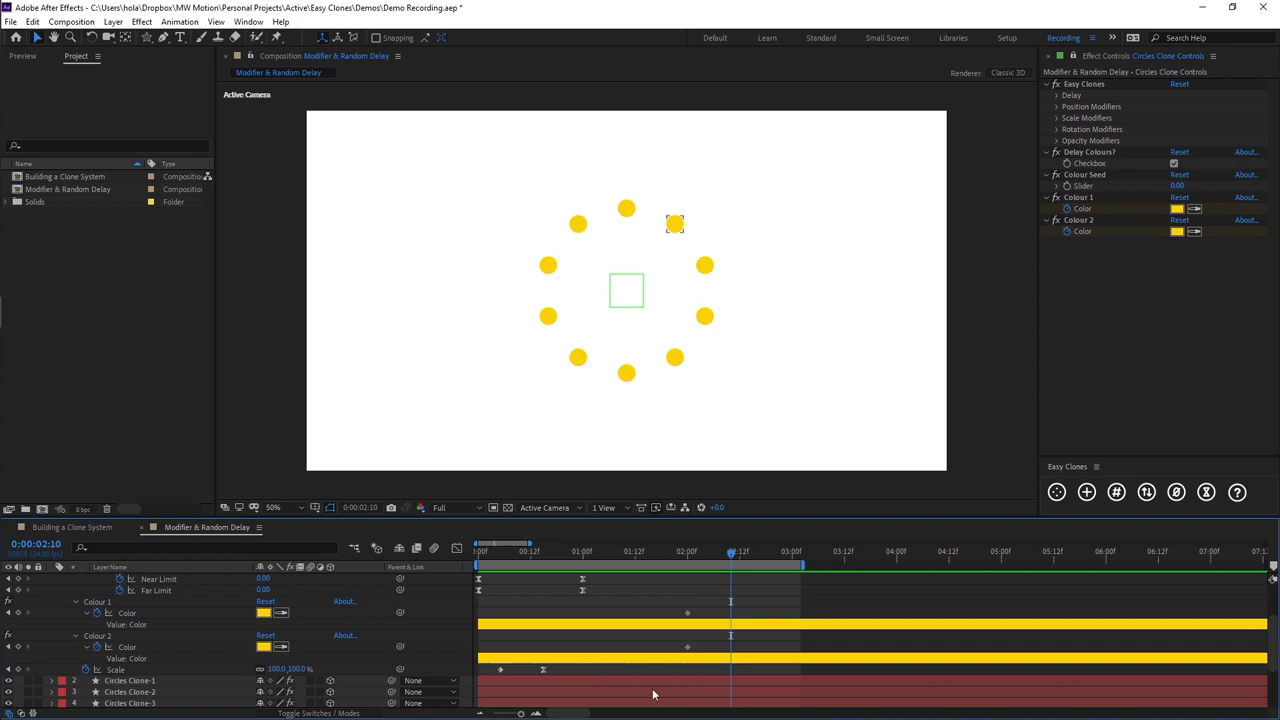
key("shift+Page_Down")
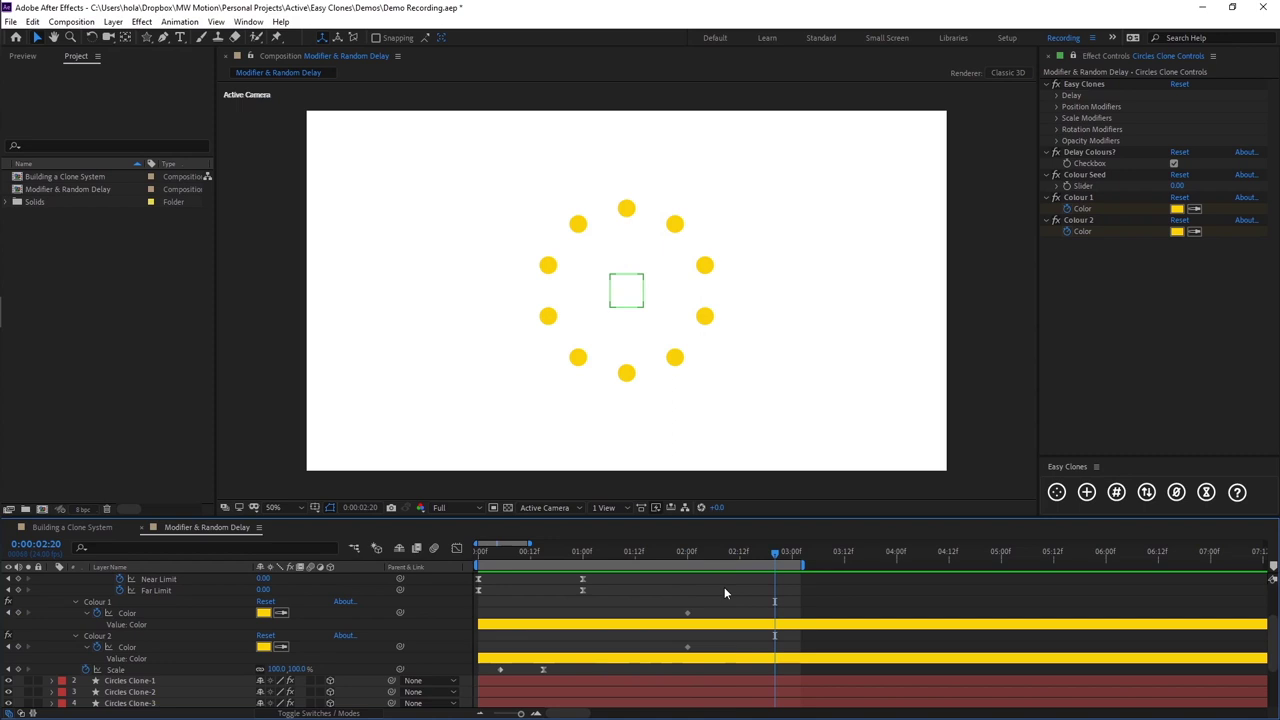
left_click(265, 612)
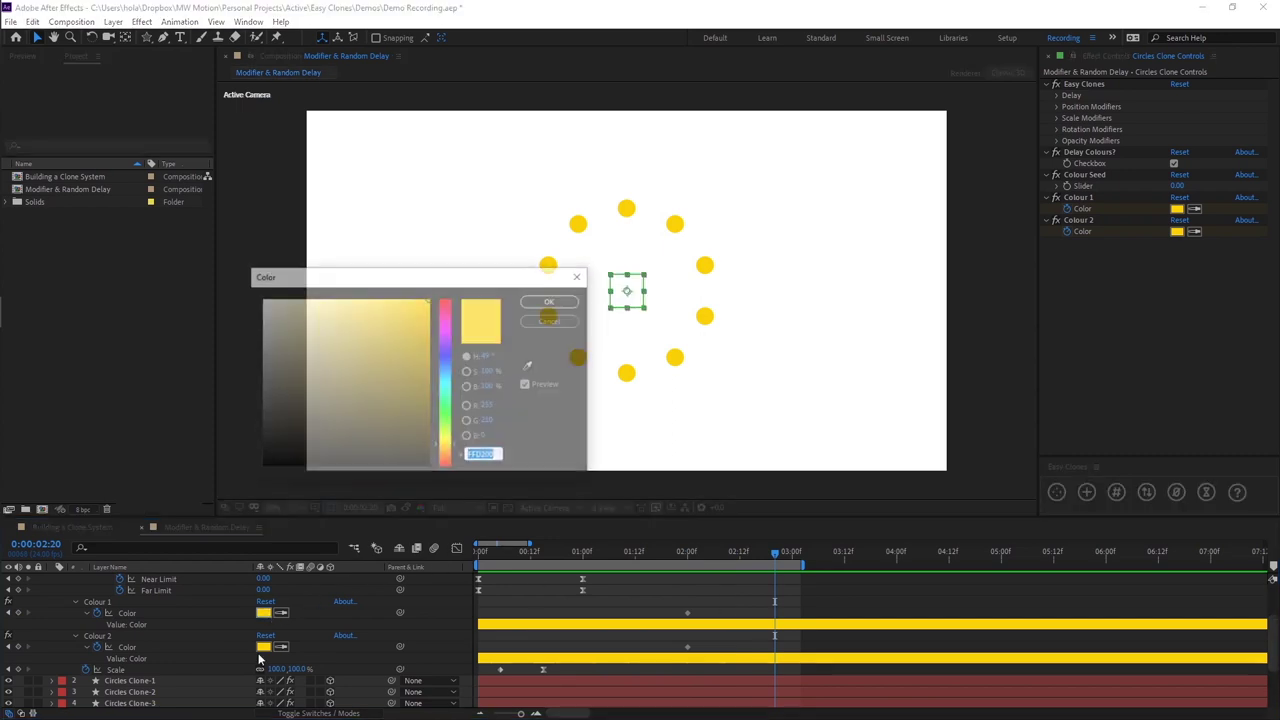
left_click(448, 351)
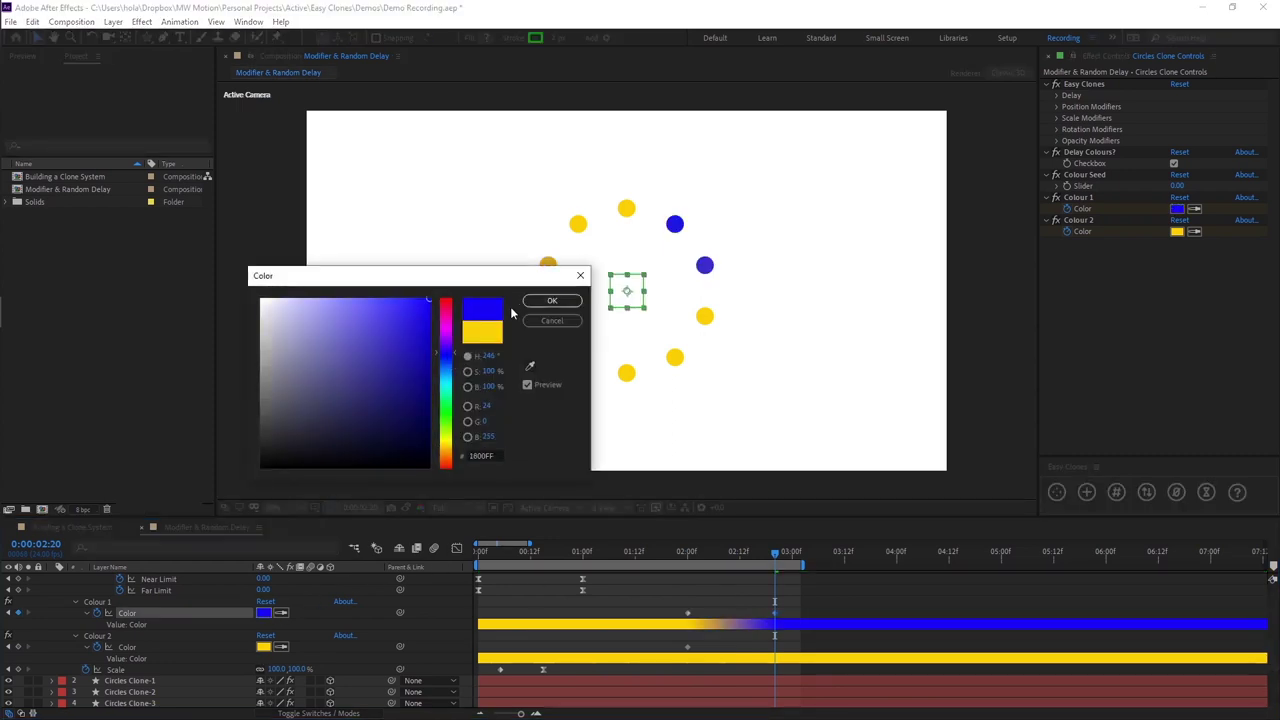
left_click(552, 300)
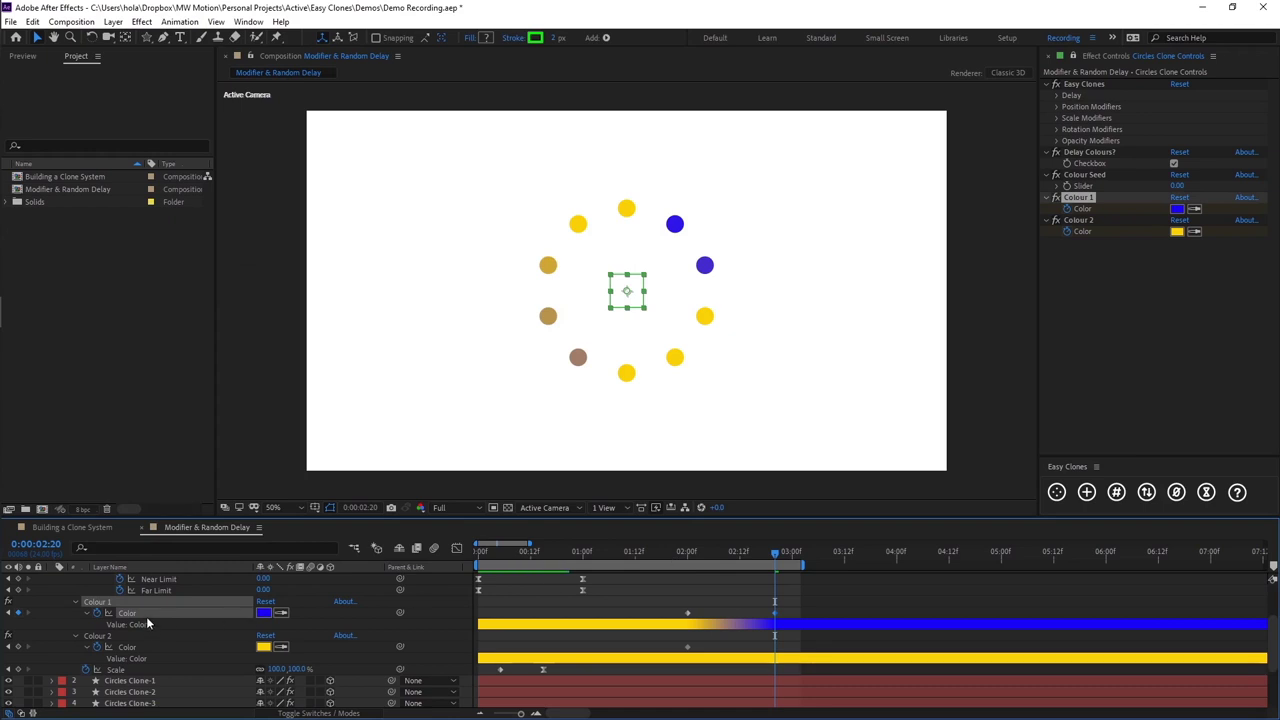
left_click(268, 612)
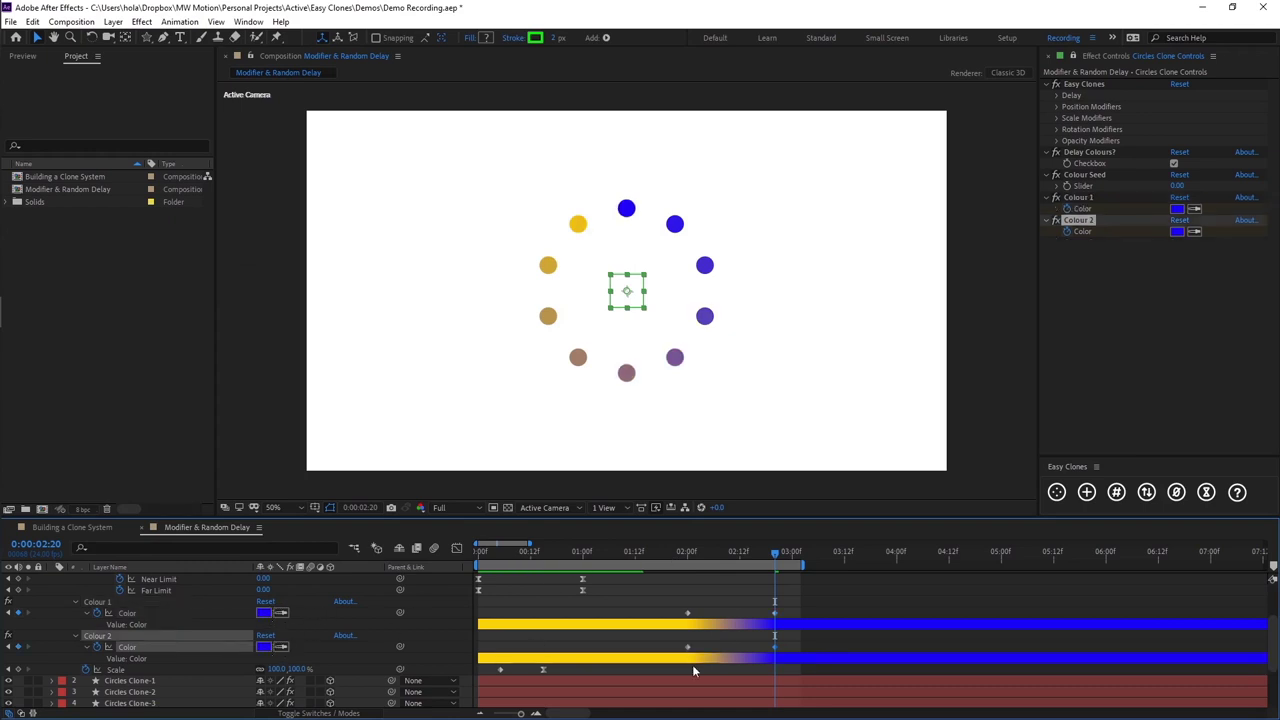
left_click(801, 603)
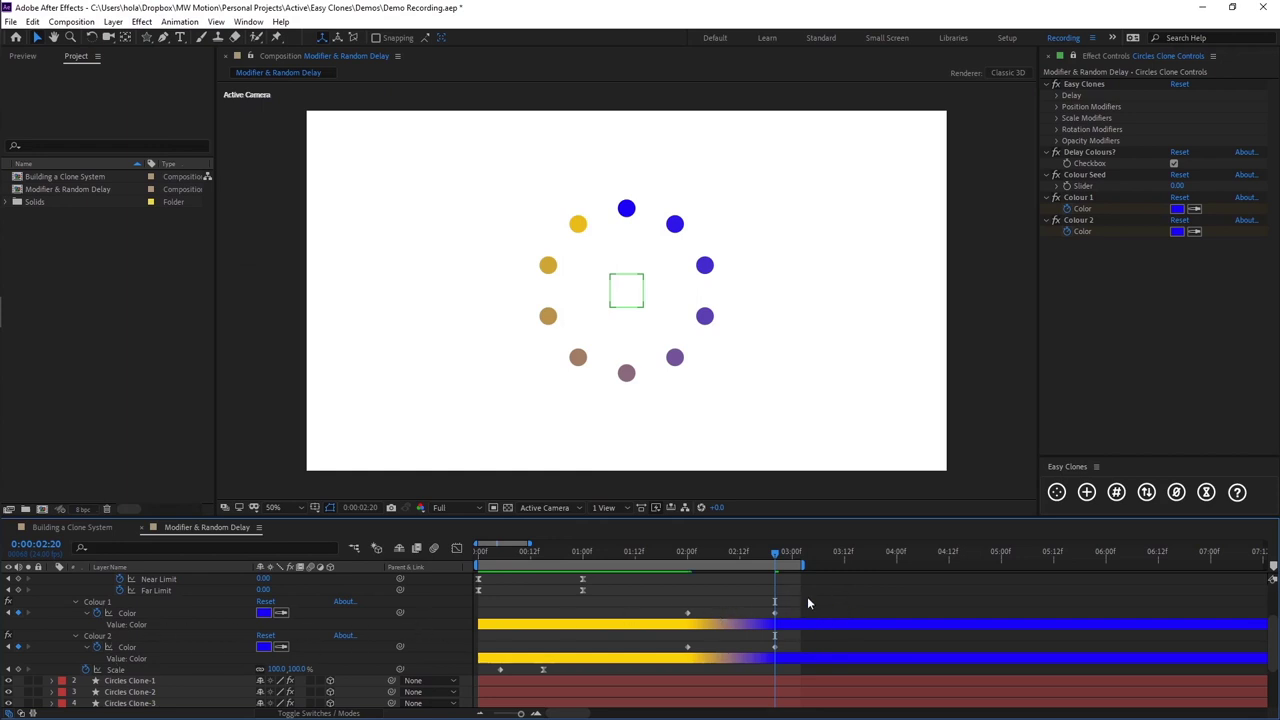
- Add an Increase Scale keyframe to the Circles Clone Controls' scale modifiers and place it at 0:00:02:00
scroll(130, 628, "up", 3)
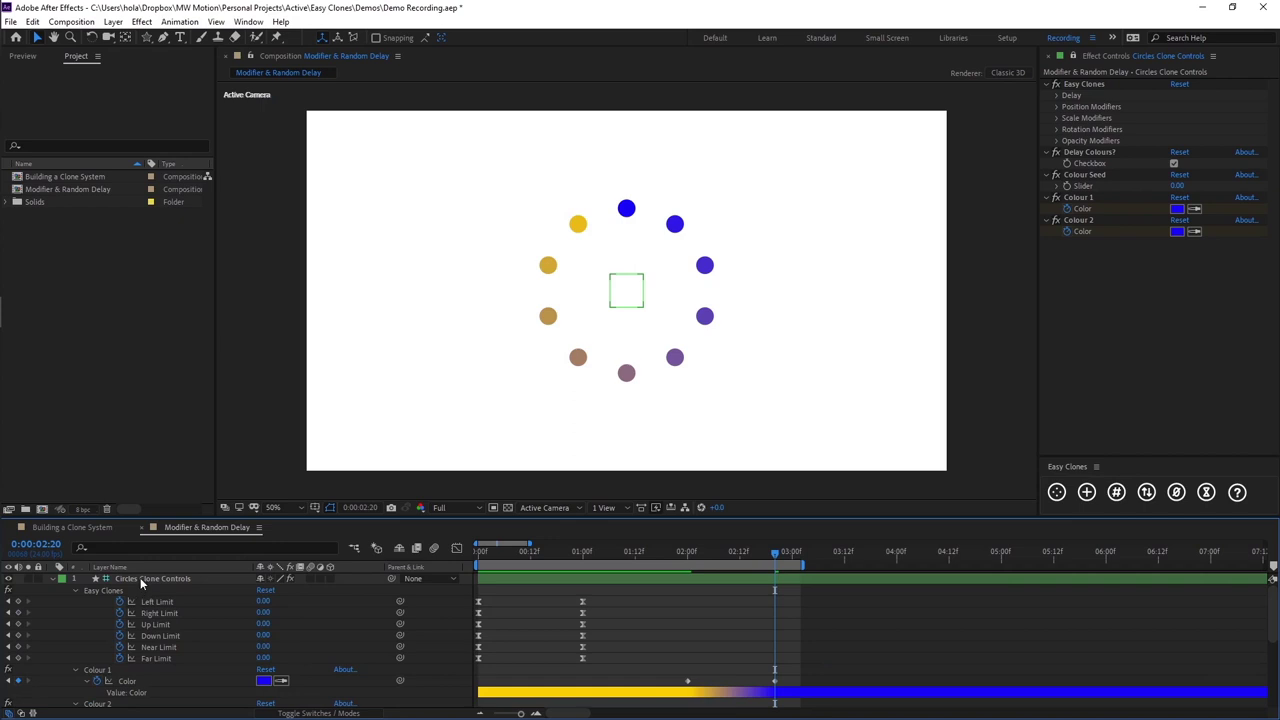
left_click(143, 580)
left_click(1058, 118)
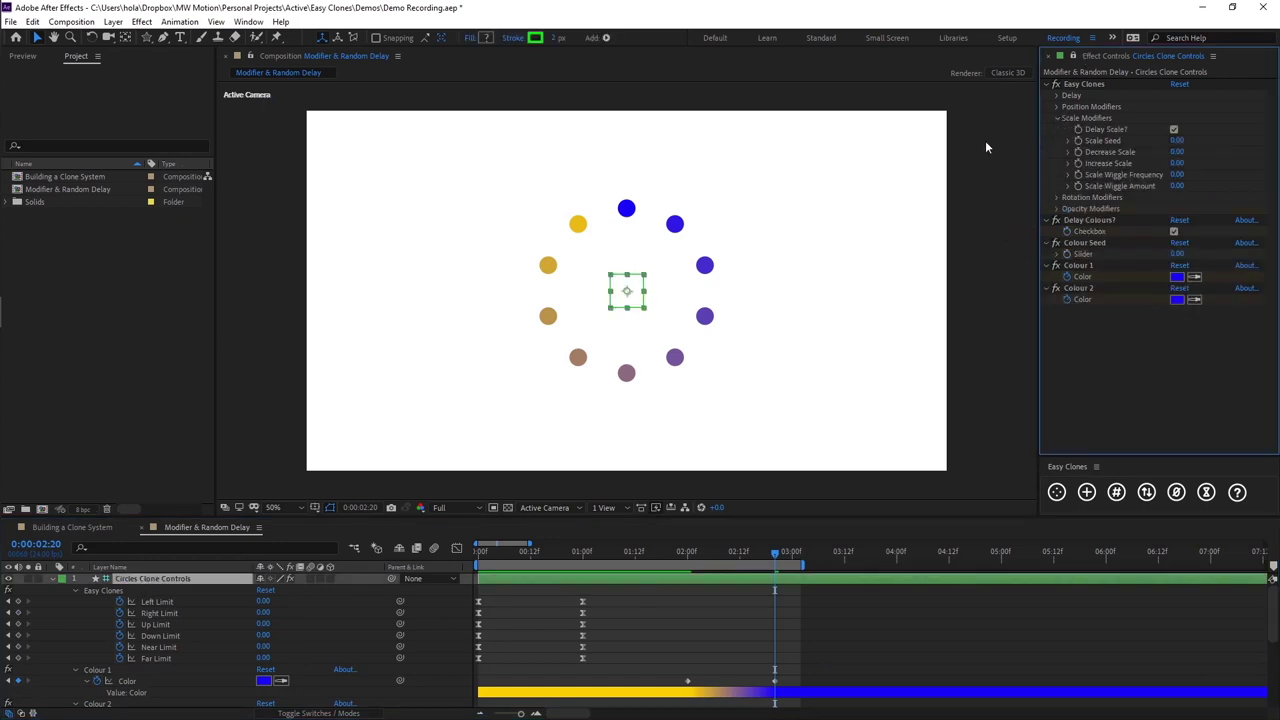
left_click(1079, 164)
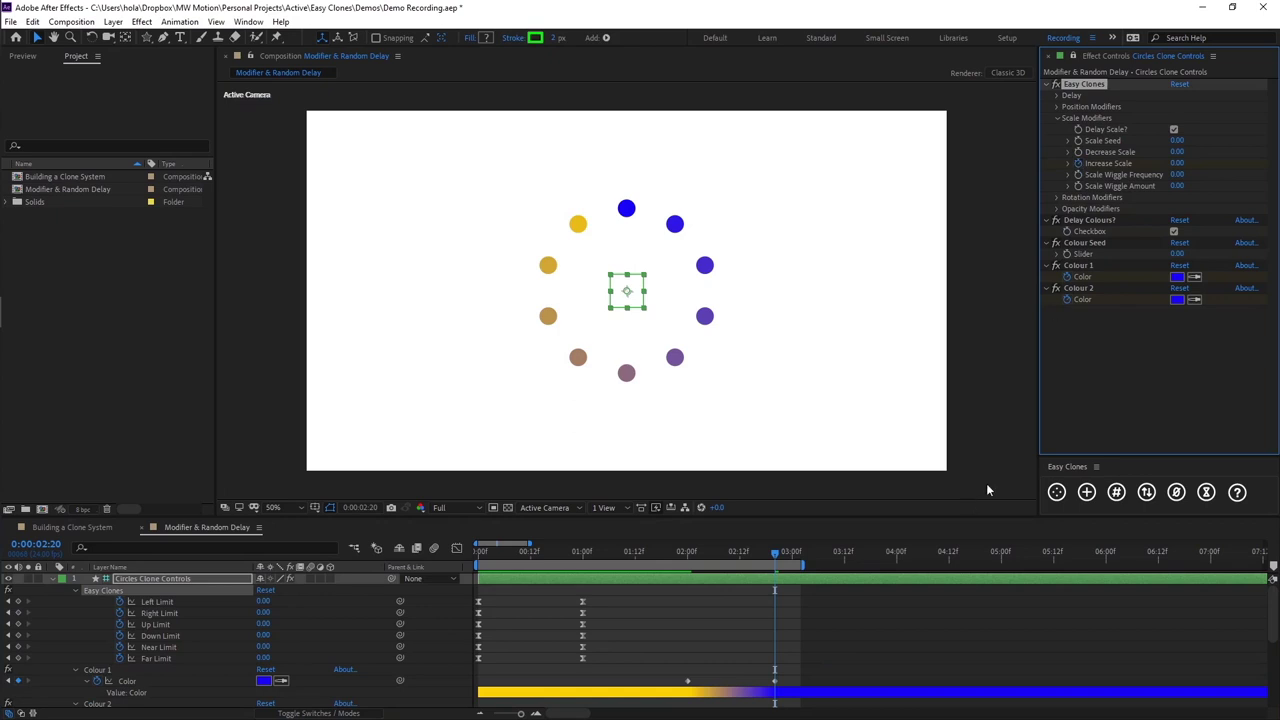
key("s")
key("s")
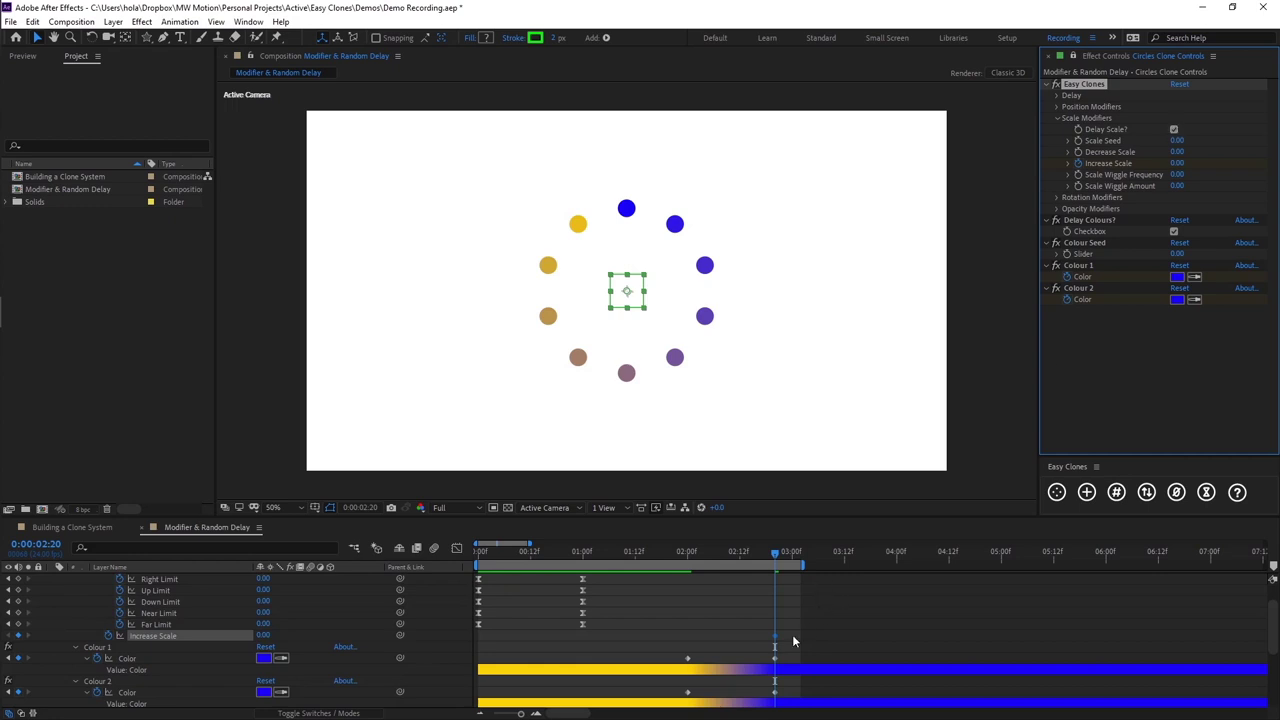
left_click_drag(774, 636, 687, 634)
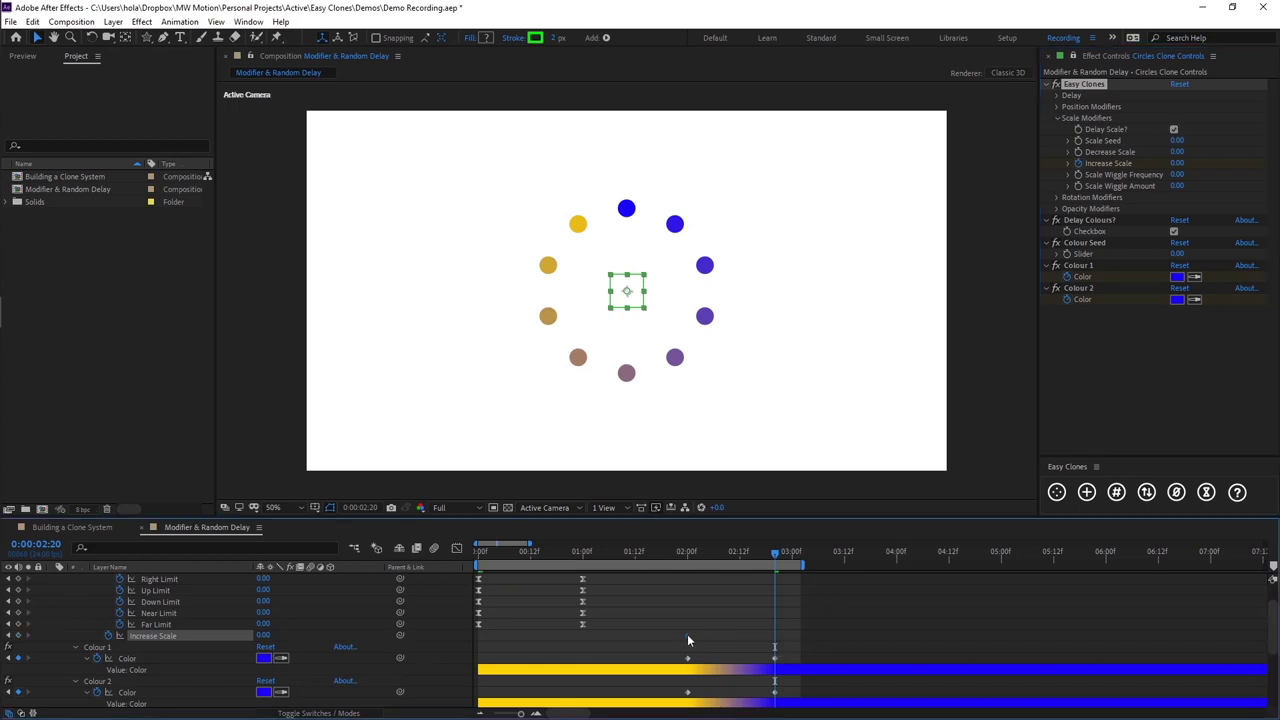
- Set Increase Scale to 100 at 0:00:02:20
left_click(263, 635)
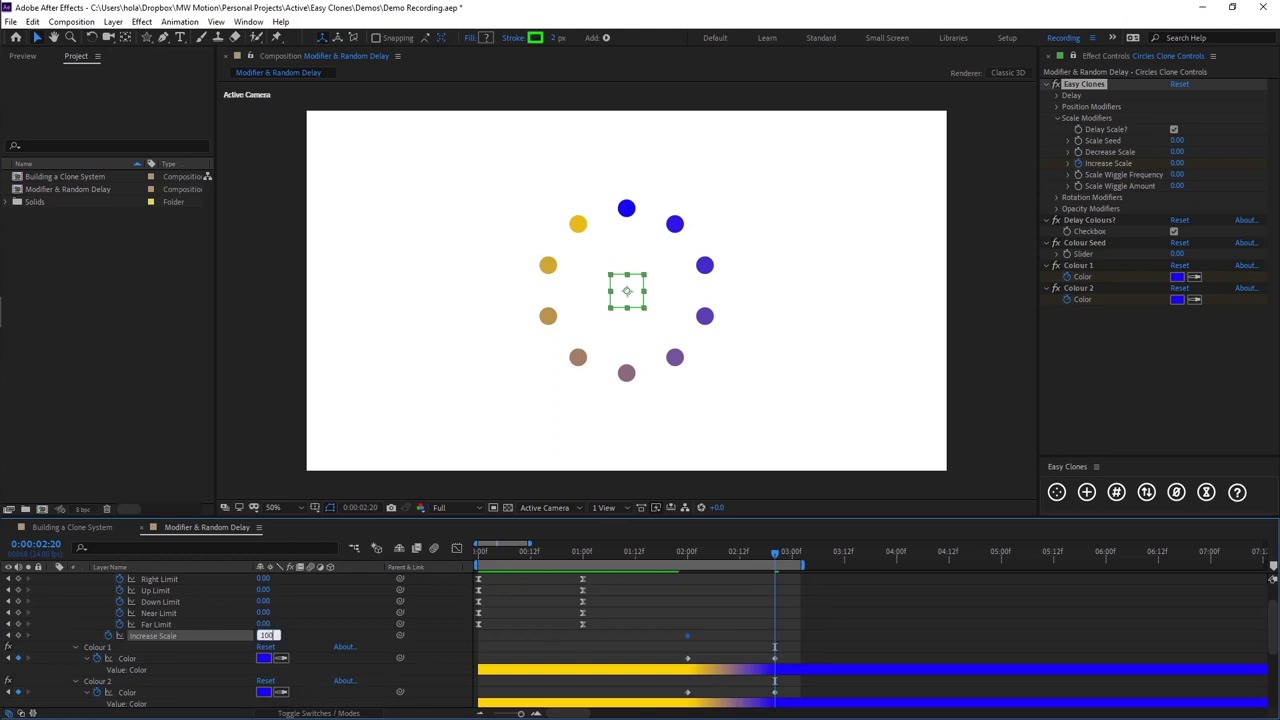
key("Return")
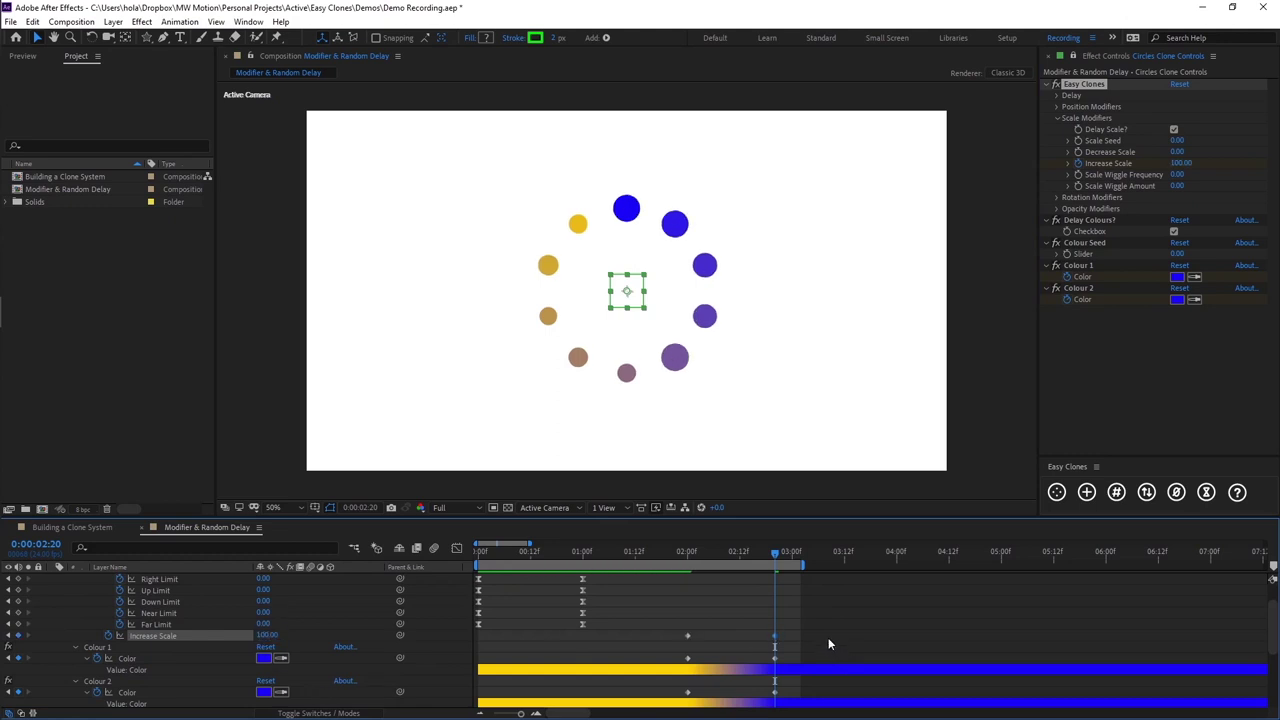
left_click(828, 637)
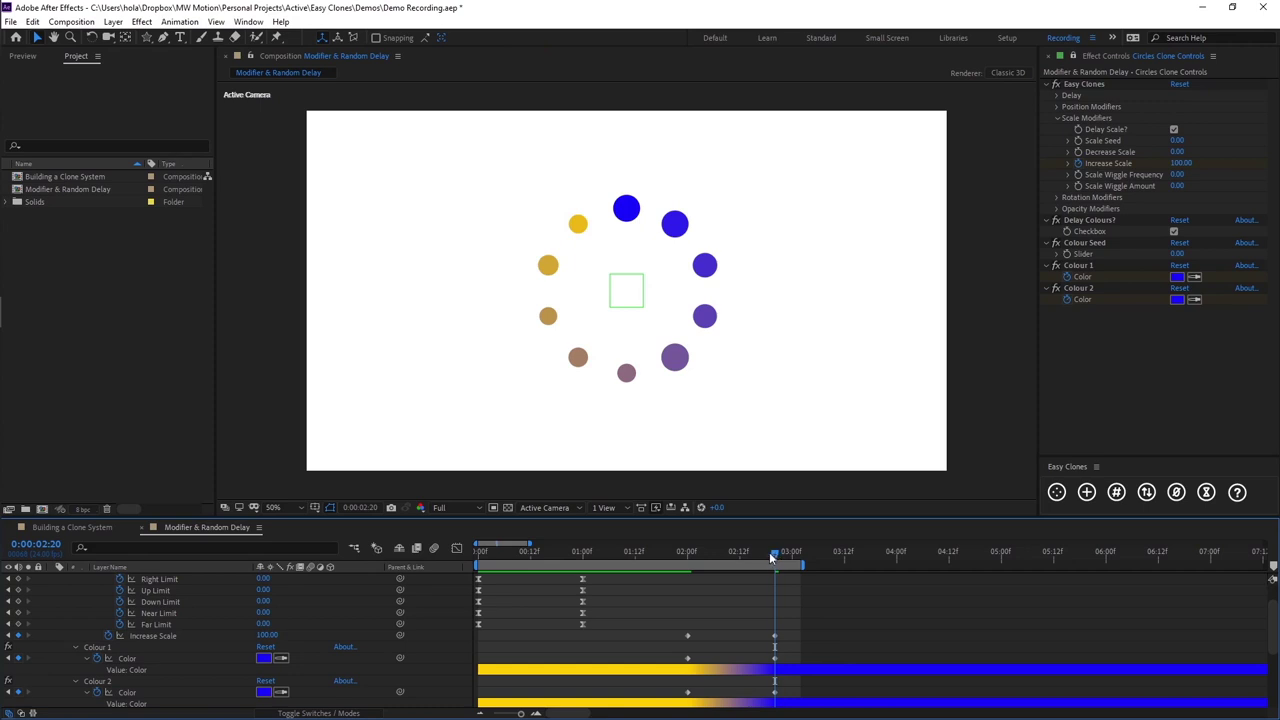
- Turn off the colour delay and the scale delay, and scrub to 0:00:03:00 to check the undelayed colour and size changes
left_click_drag(769, 552, 677, 583)
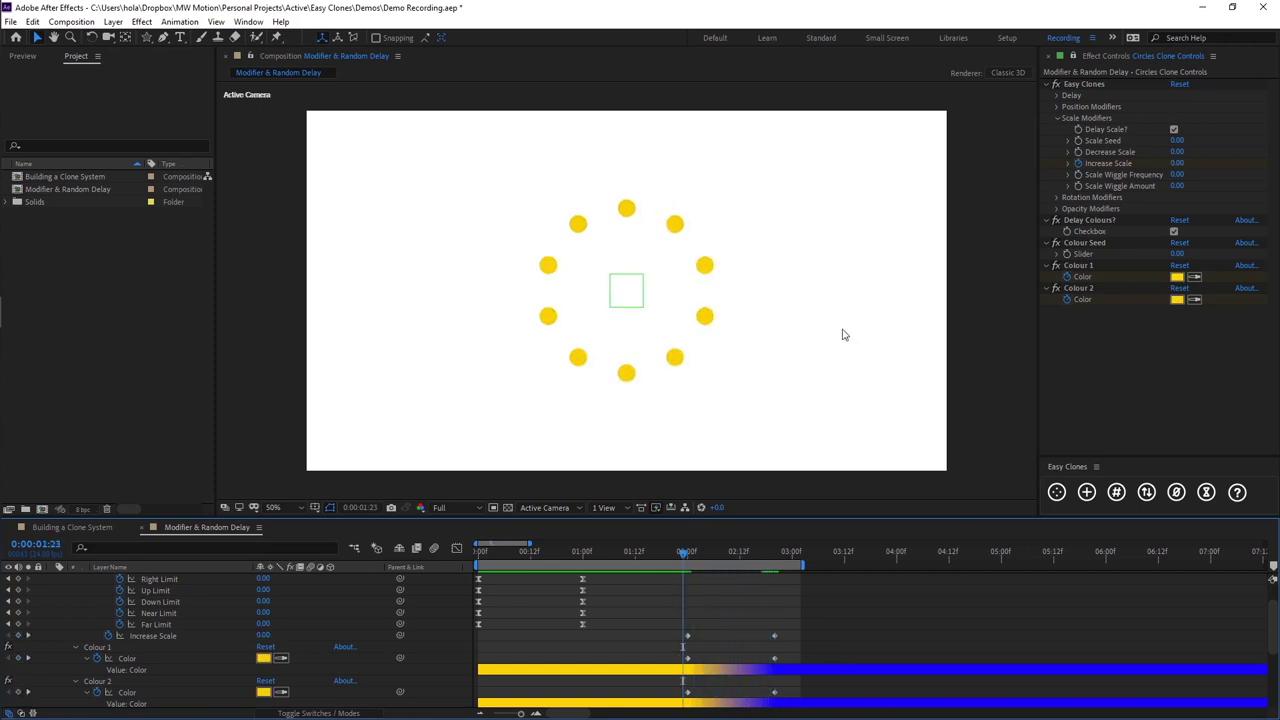
left_click(1180, 237)
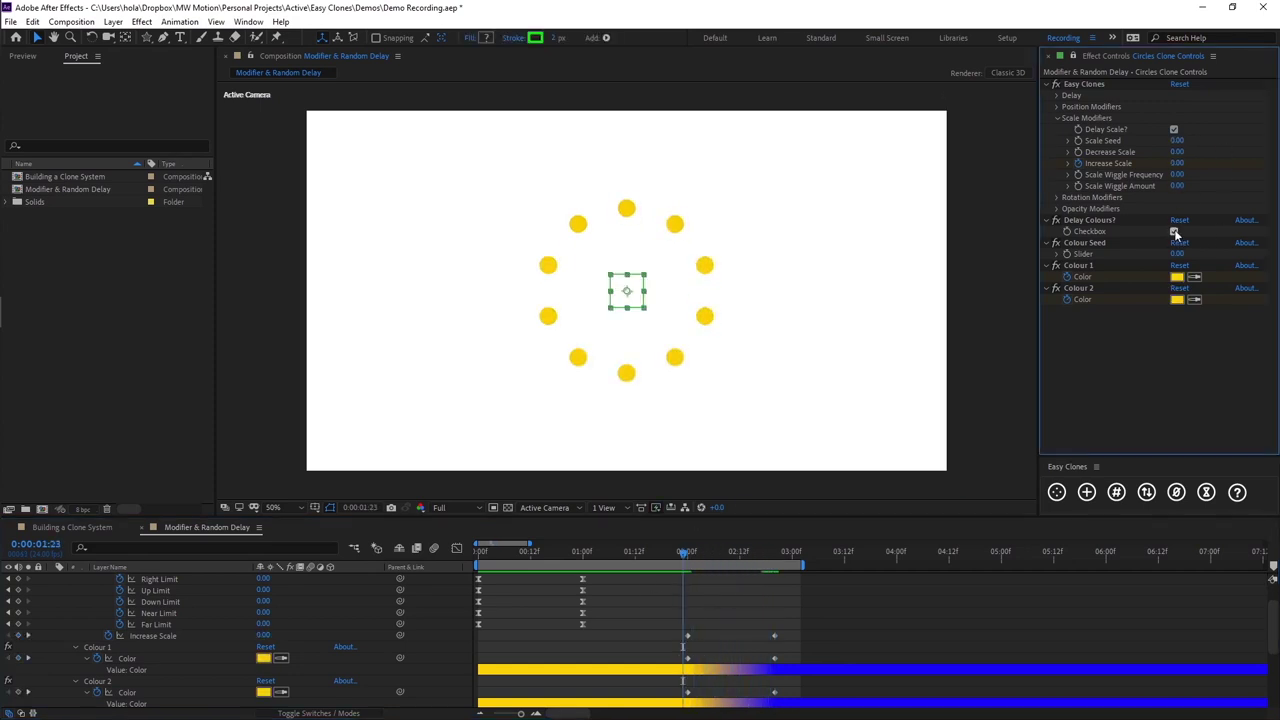
left_click(1174, 231)
left_click(1174, 129)
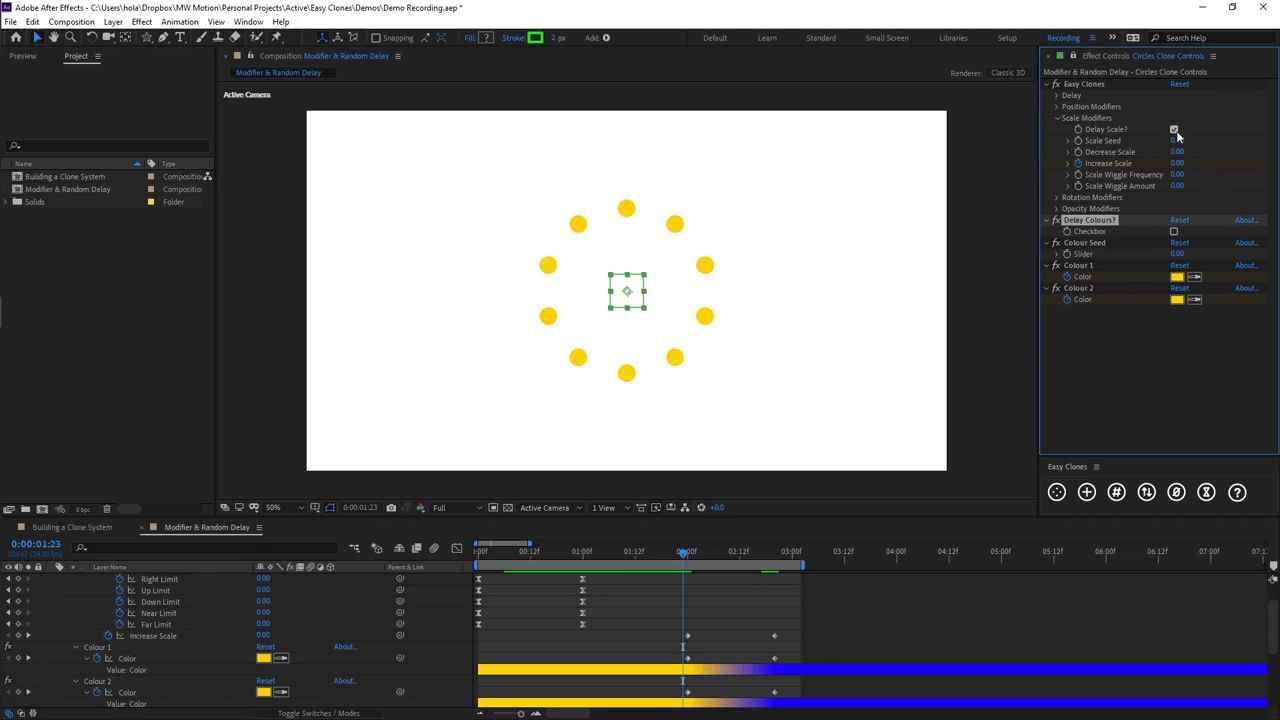
left_click(743, 604)
left_click_drag(687, 552, 792, 550)
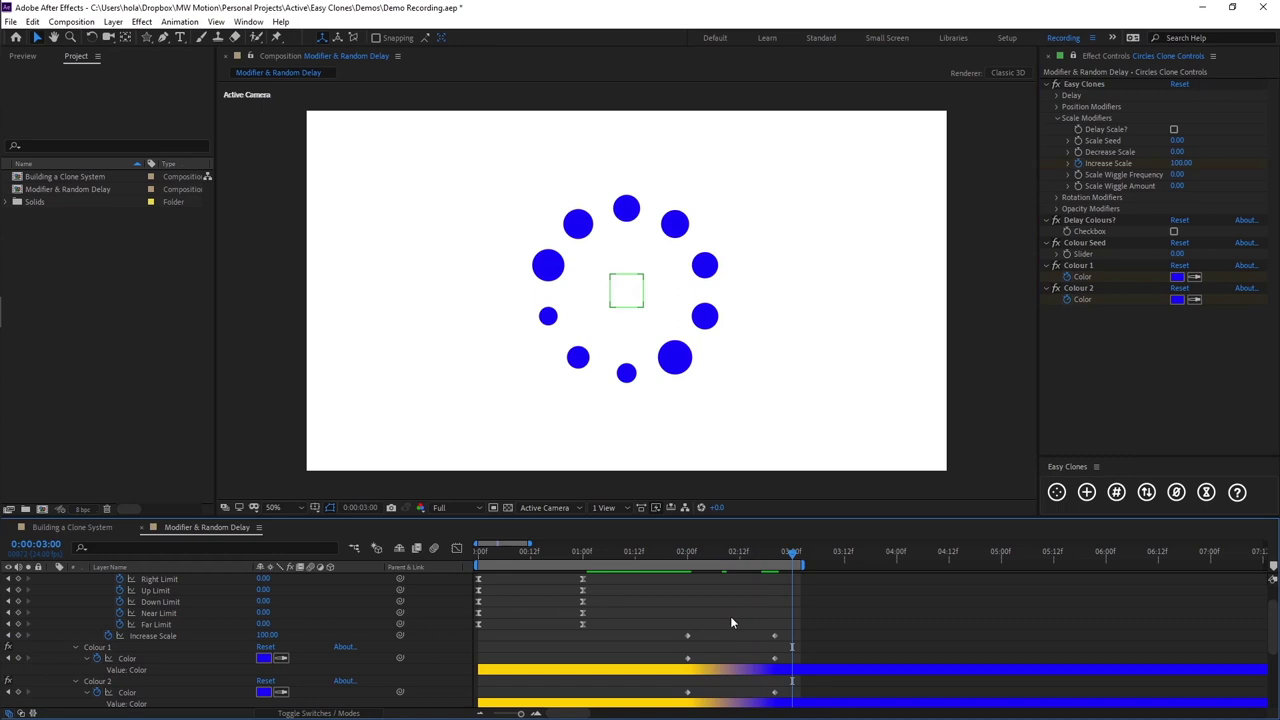
left_click(686, 552)
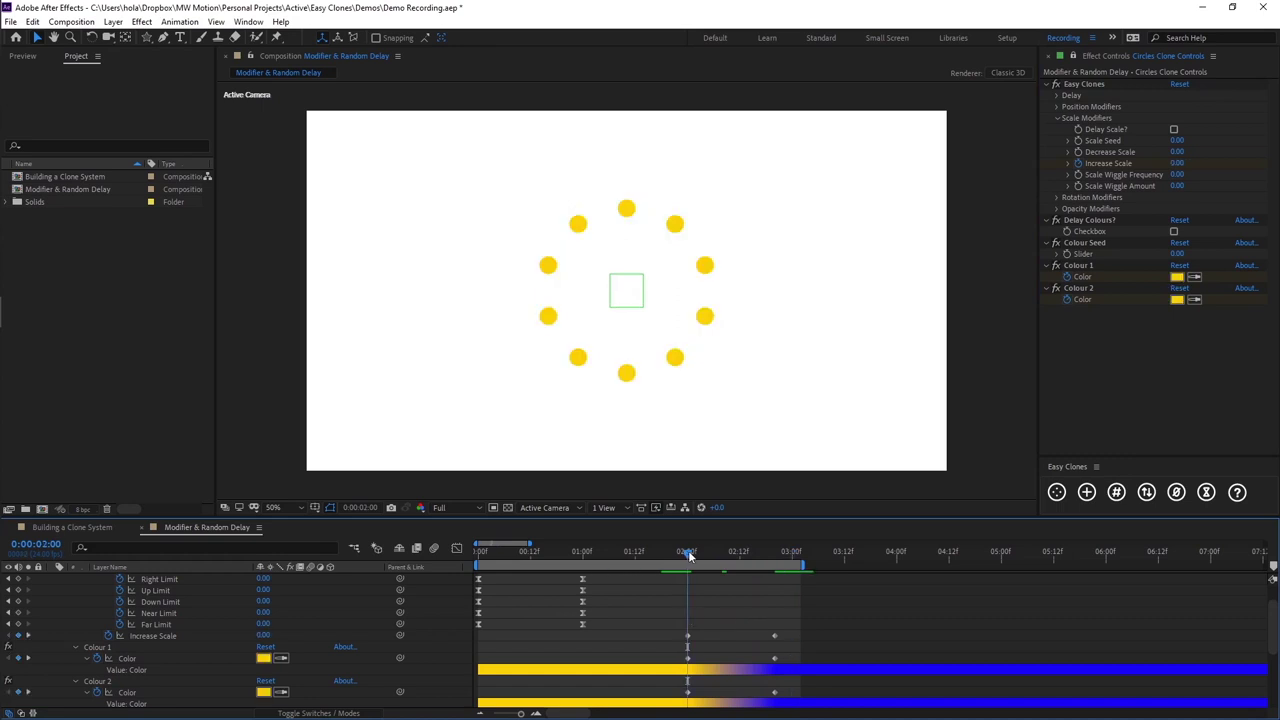
- Set the work area start to 0:00:01:18 and preview the undelayed colour and scale animation
left_click_drag(687, 552, 661, 548)
key("b")
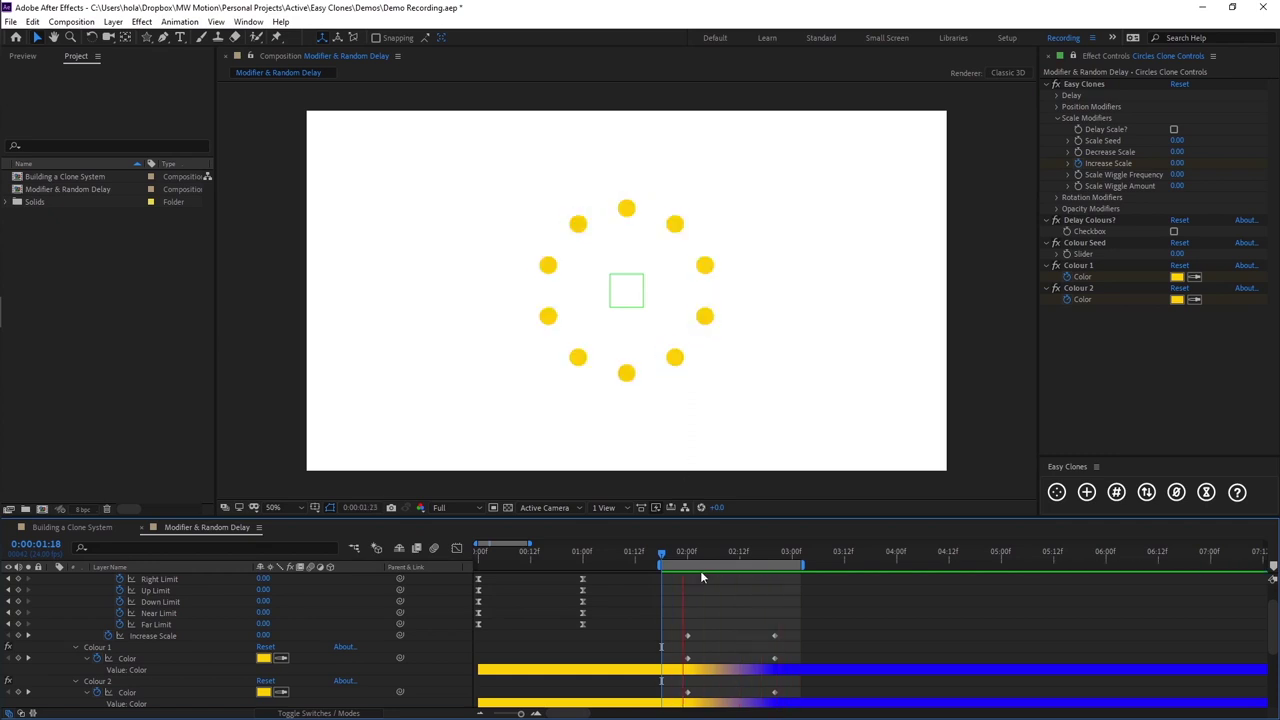
key("space")
scroll(674, 626, "down", 1)
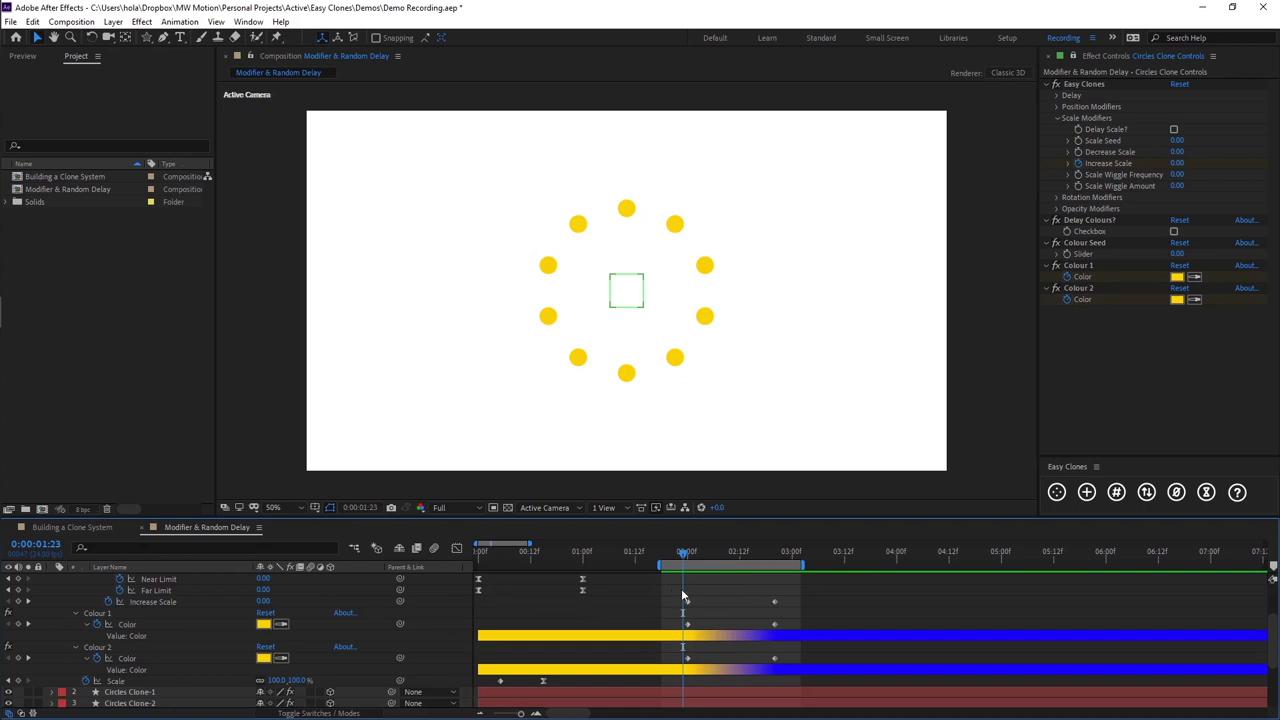
left_click_drag(668, 589, 789, 602)
left_click(618, 581)
- Turn the colour delay and the scale delay back on and preview the delayed changes
left_click(1174, 232)
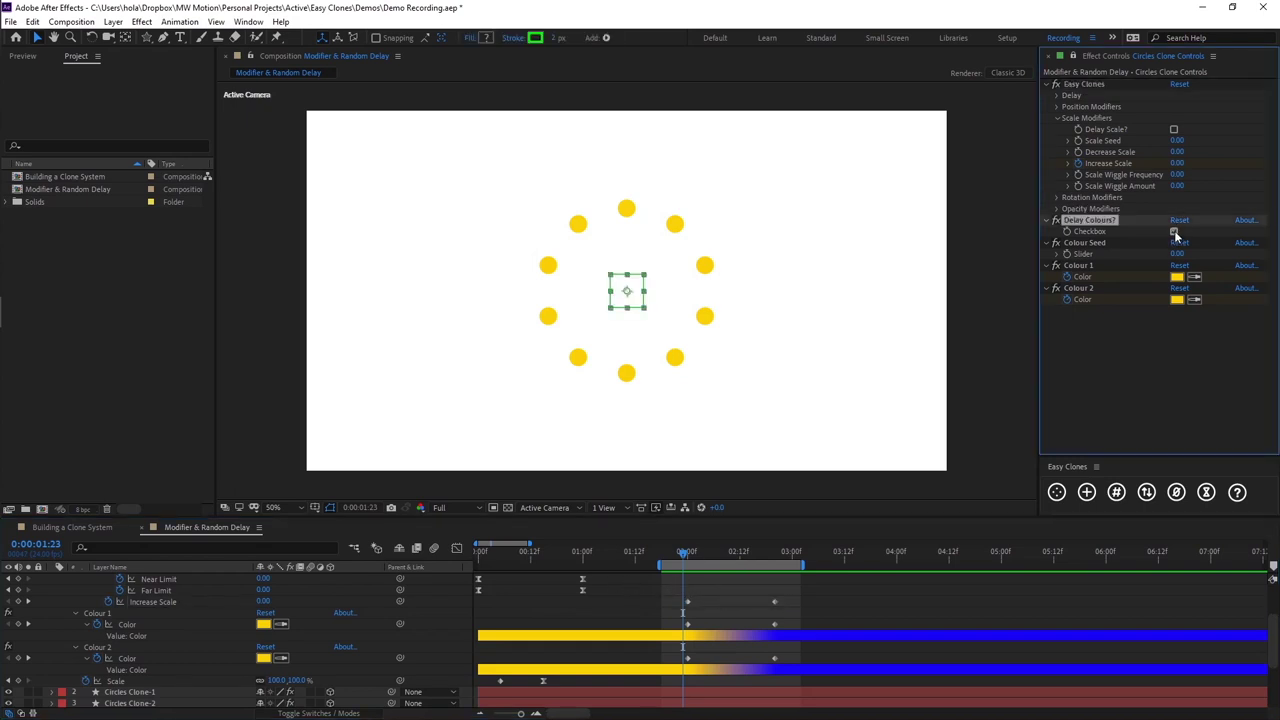
left_click(1174, 129)
left_click(714, 592)
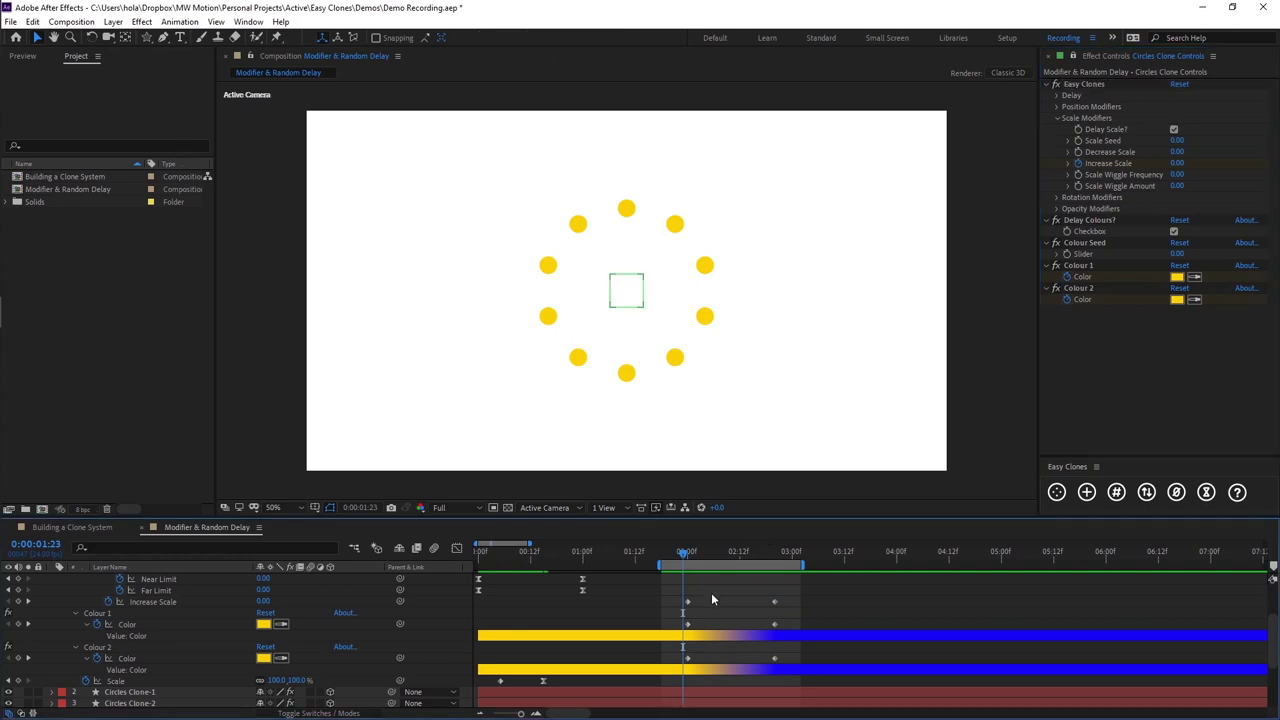
key("space")
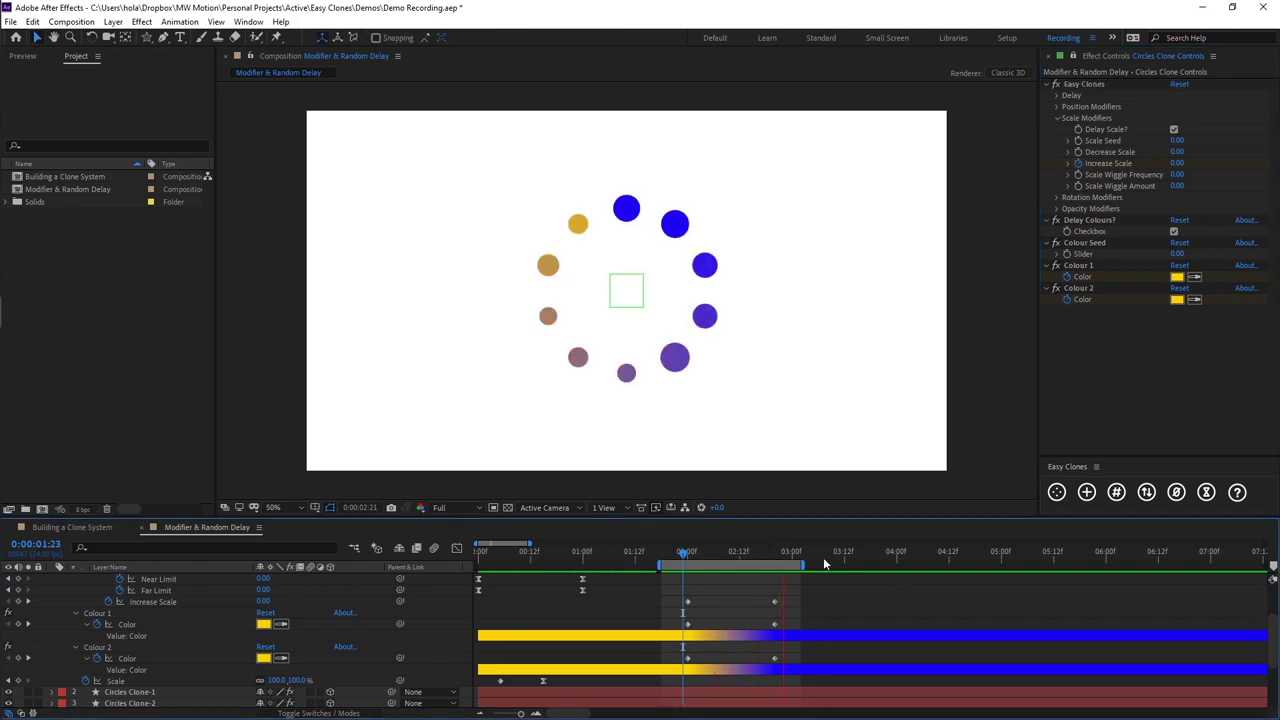
- Extend the work area from the first frame to about 0:00:03:17, preview the whole animation and move to 0:00:02:20
left_click_drag(806, 566, 867, 568)
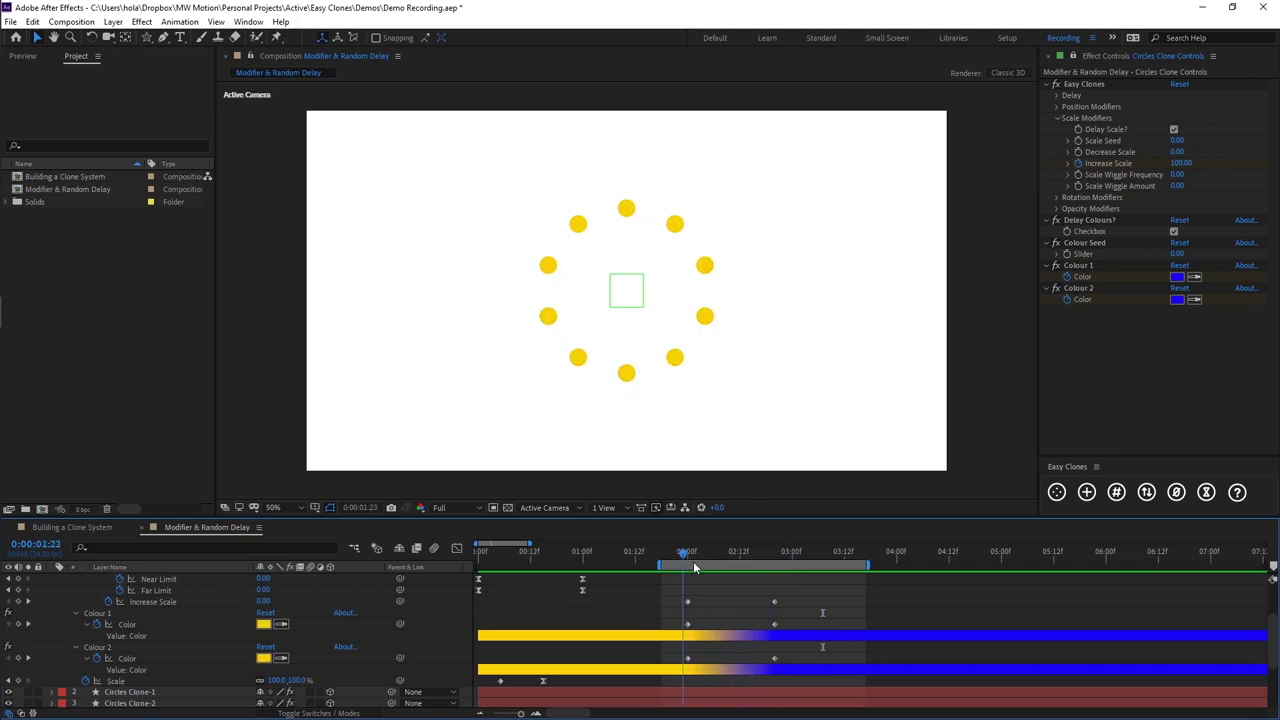
left_click_drag(713, 551, 822, 560)
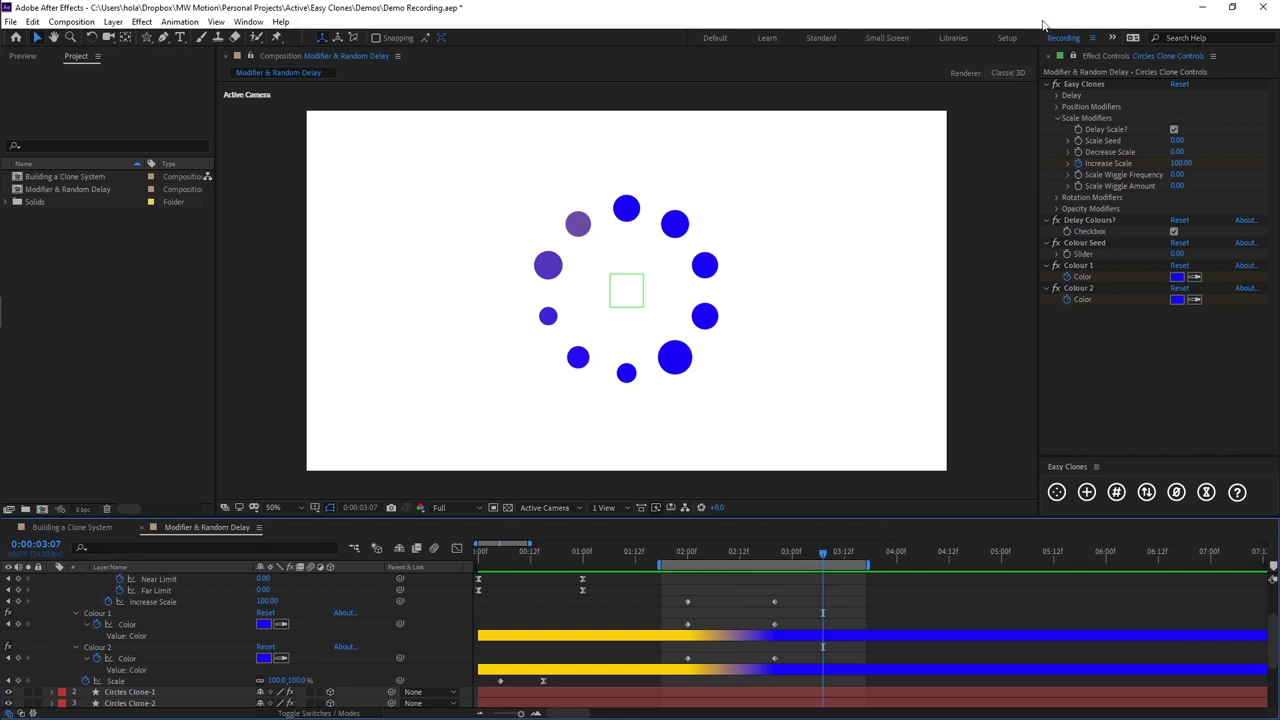
left_click(1083, 85)
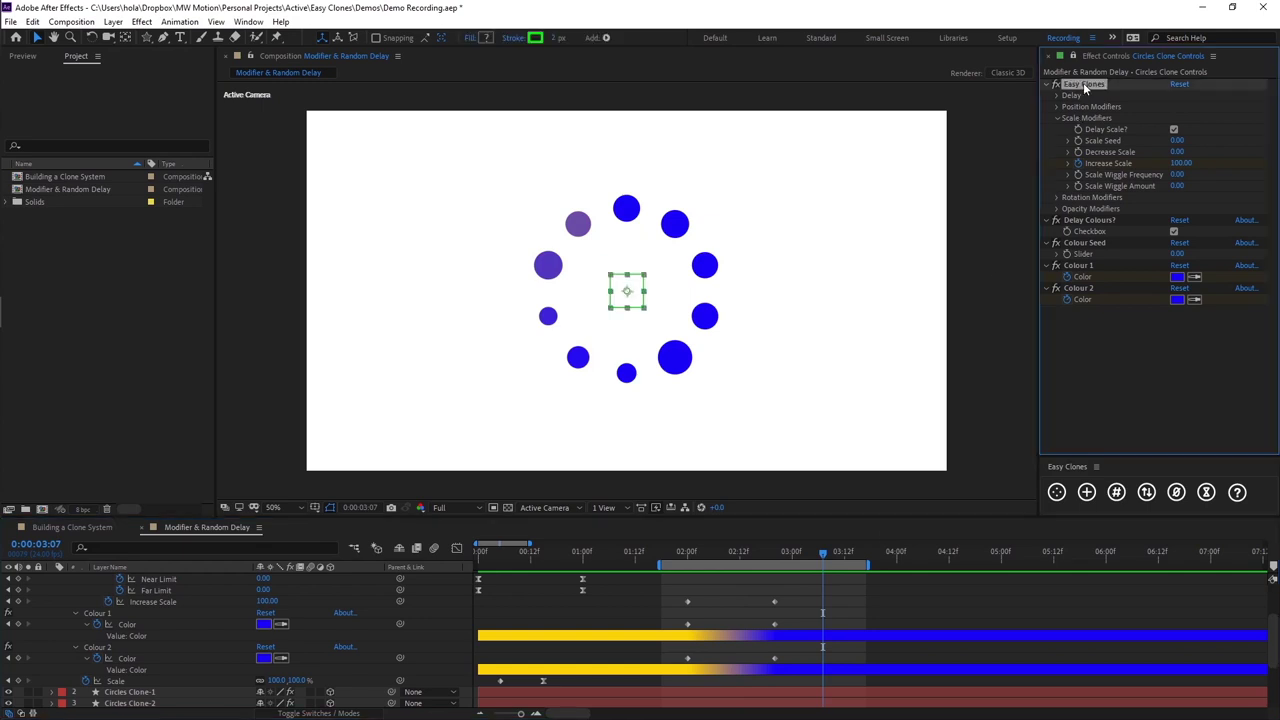
left_click(862, 601)
left_click_drag(662, 565, 478, 567)
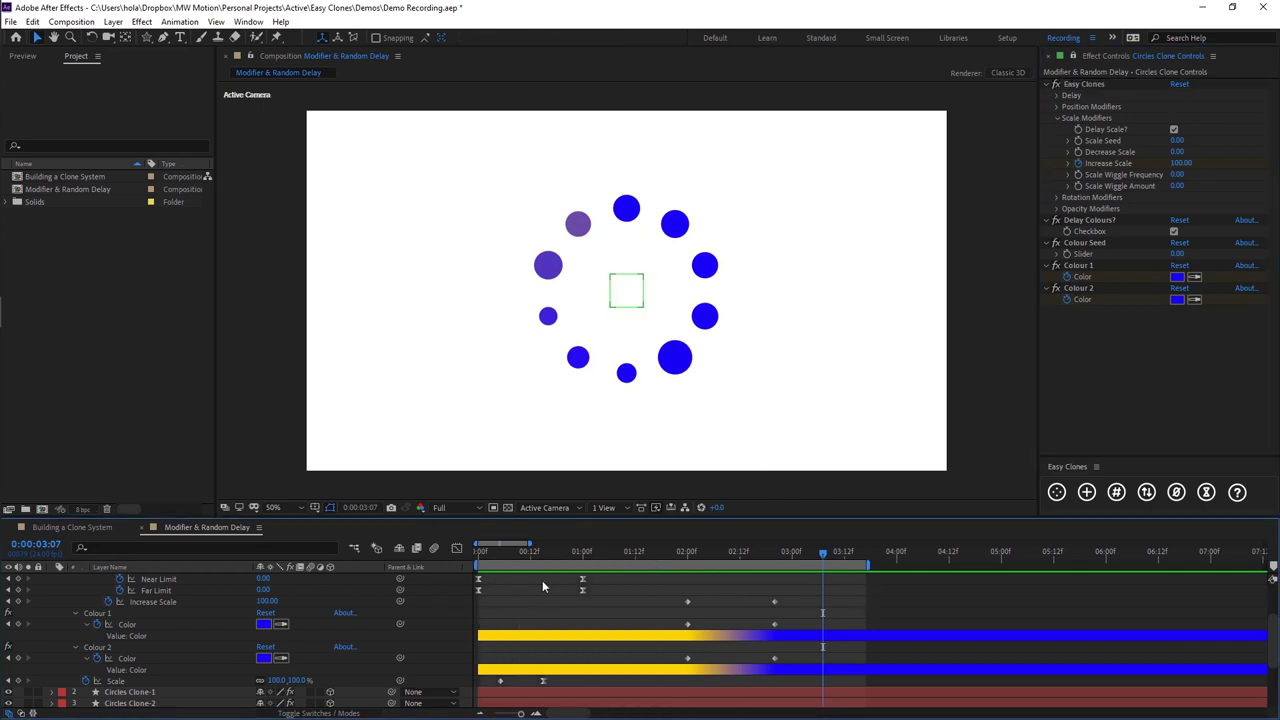
key("space")
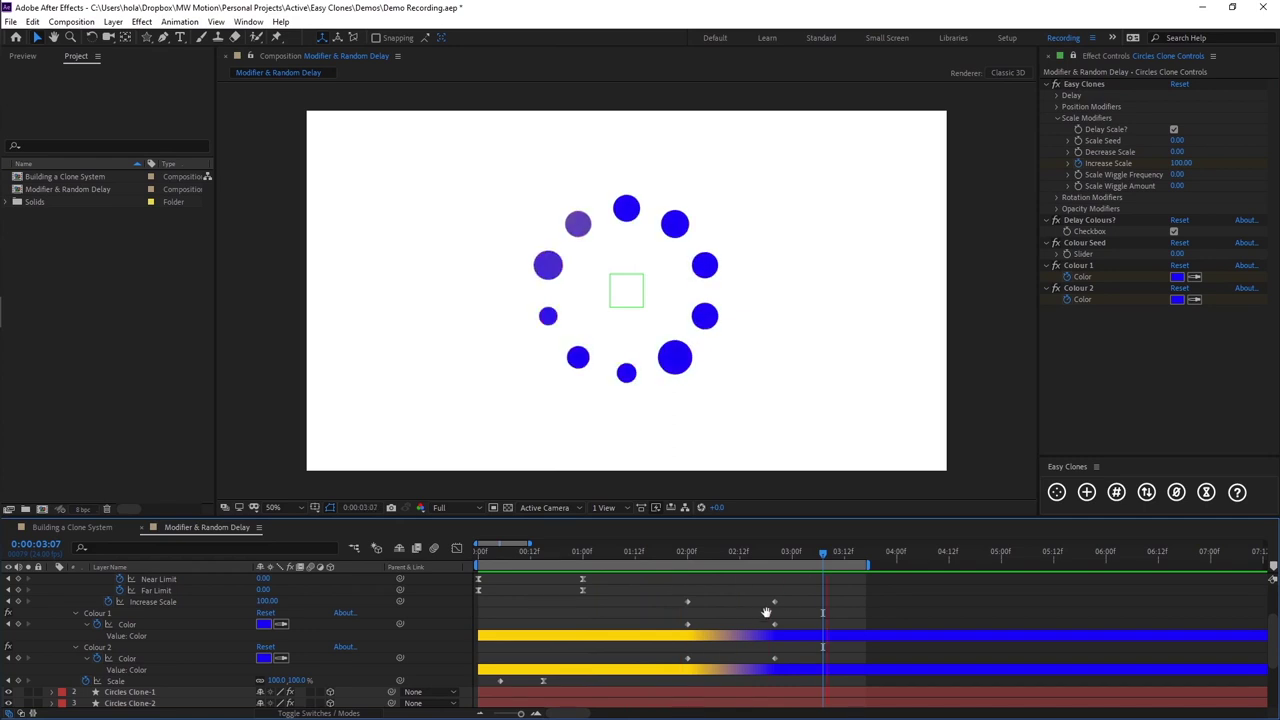
left_click_drag(782, 551, 775, 552)
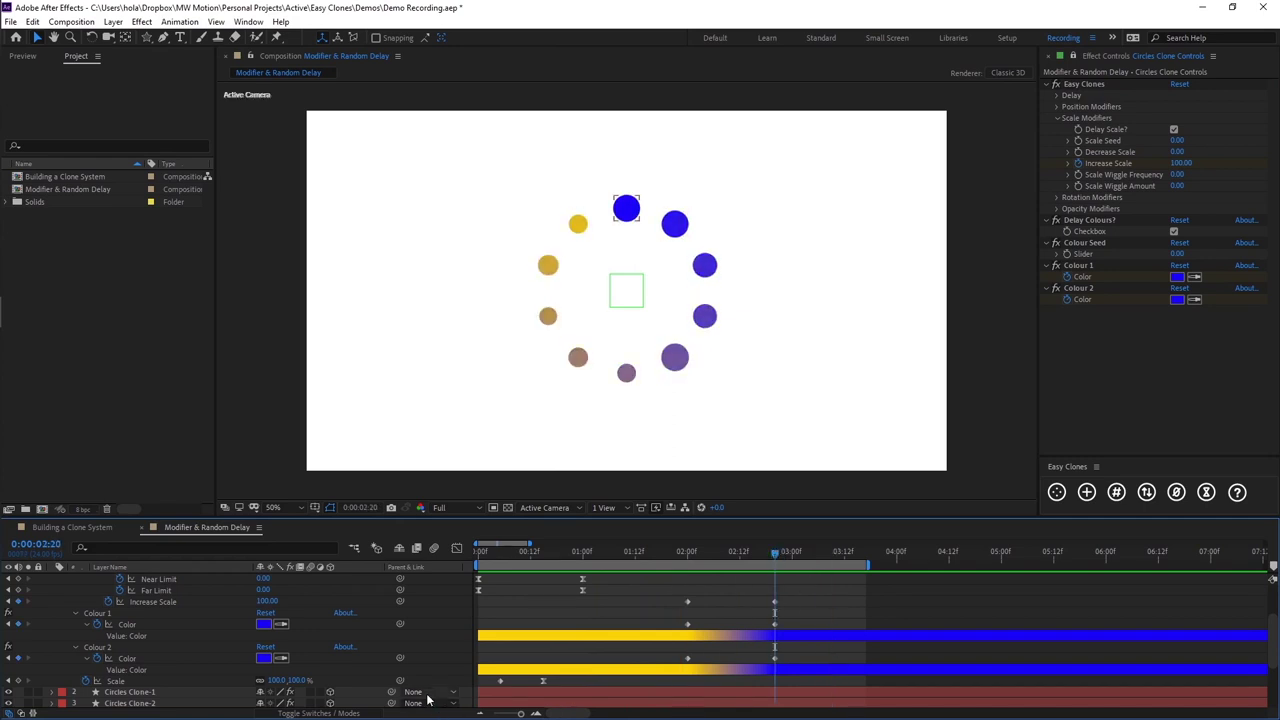
- Change the Colour 2 keyframe at 0:00:02:20 to red
left_click(263, 658)
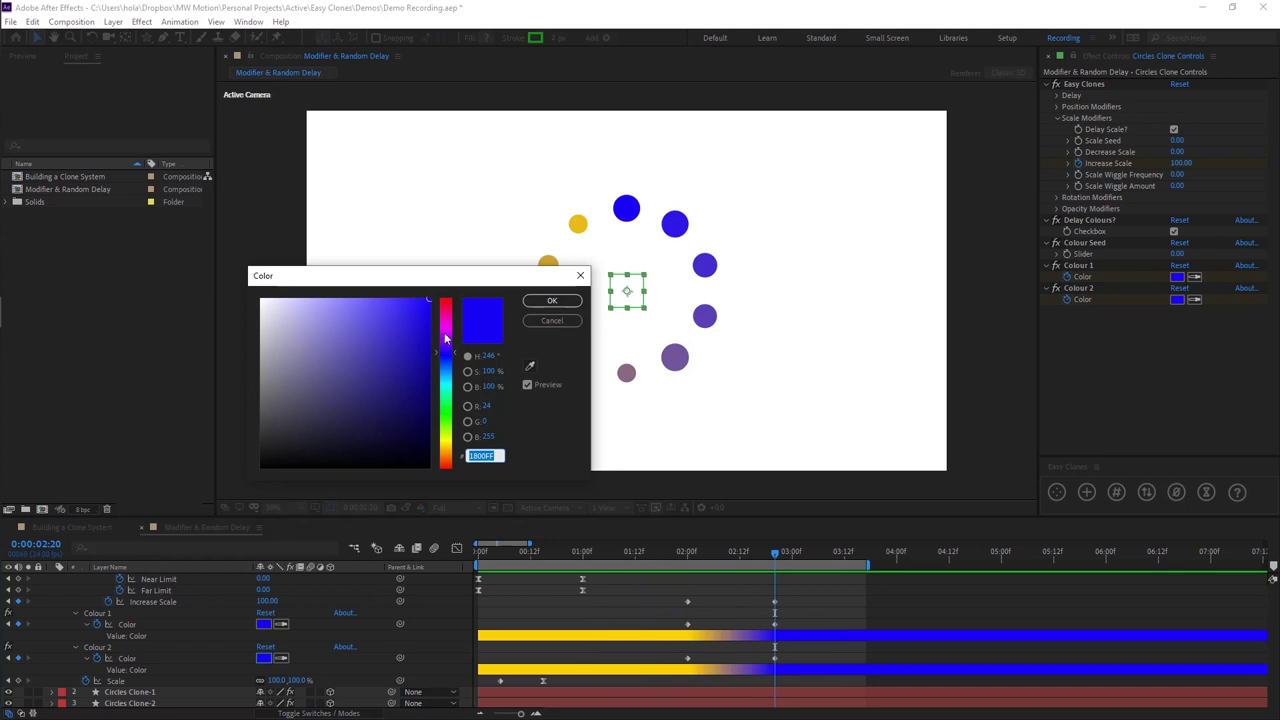
left_click(448, 298)
left_click(552, 300)
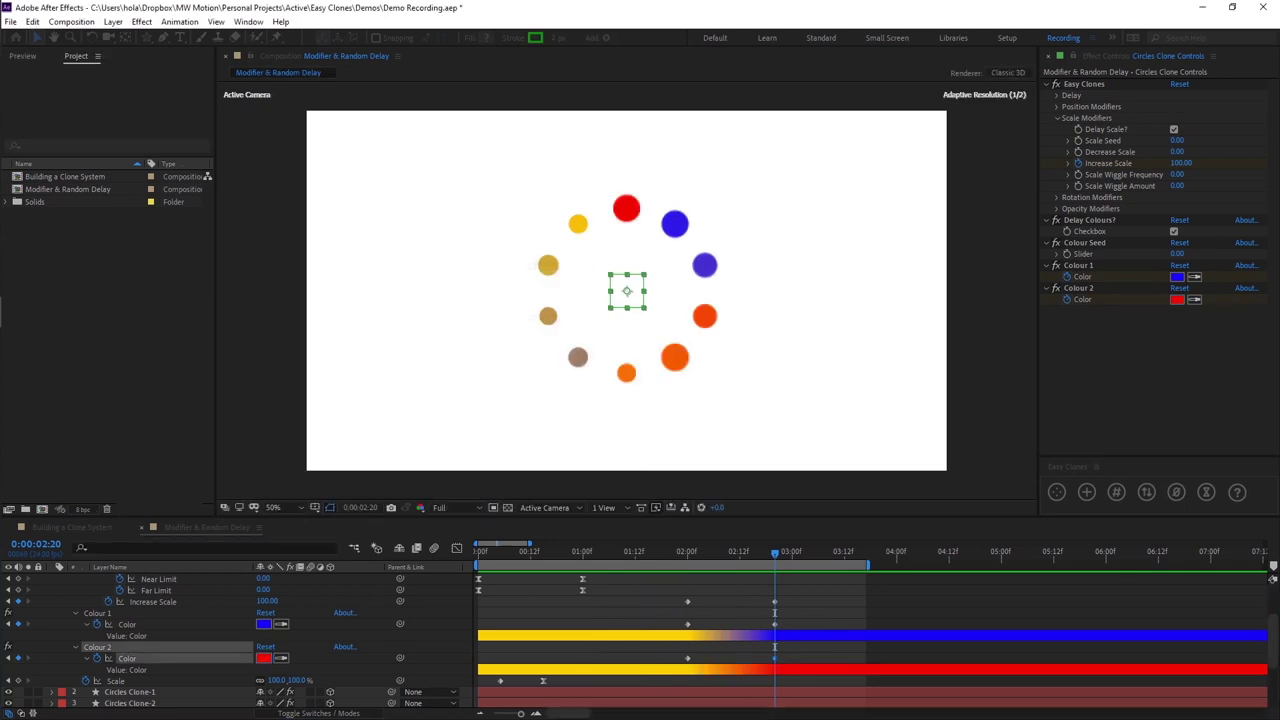
- Set the work area start to 0:00:01:21 and preview the yellow-to-blue and yellow-to-red colour changes
left_click(841, 620)
left_click(674, 551)
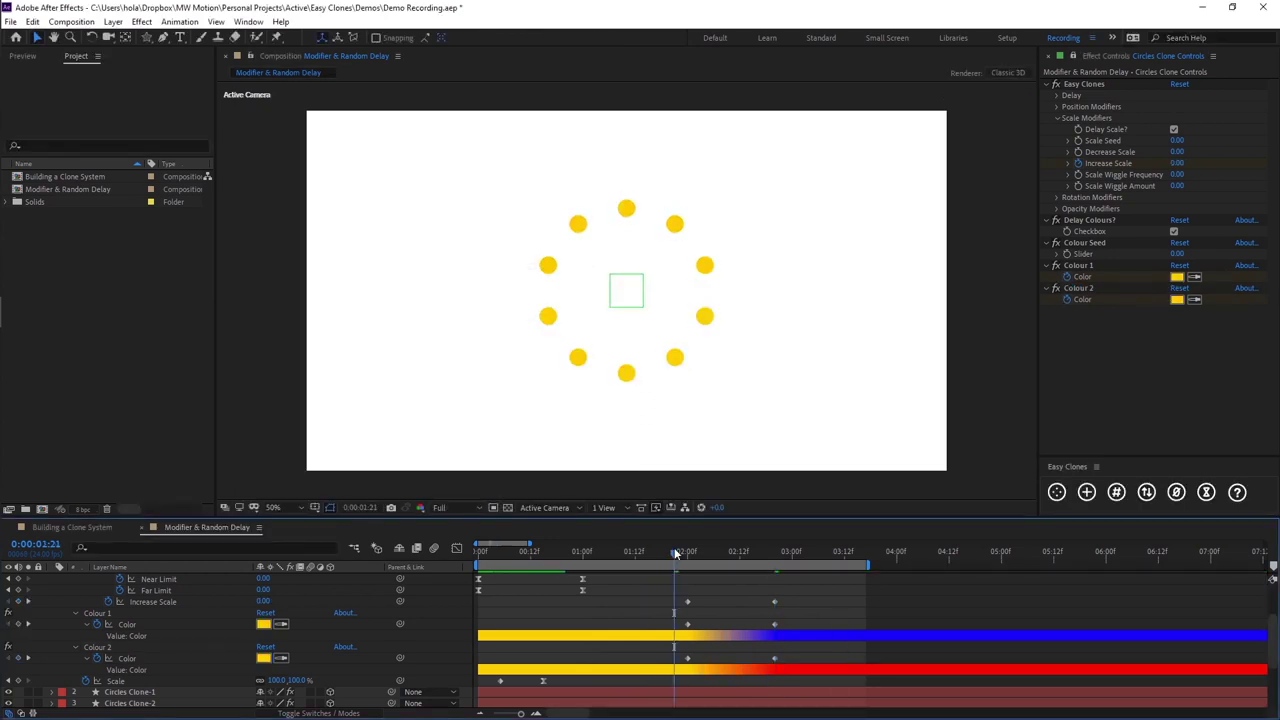
key("b")
key("space")
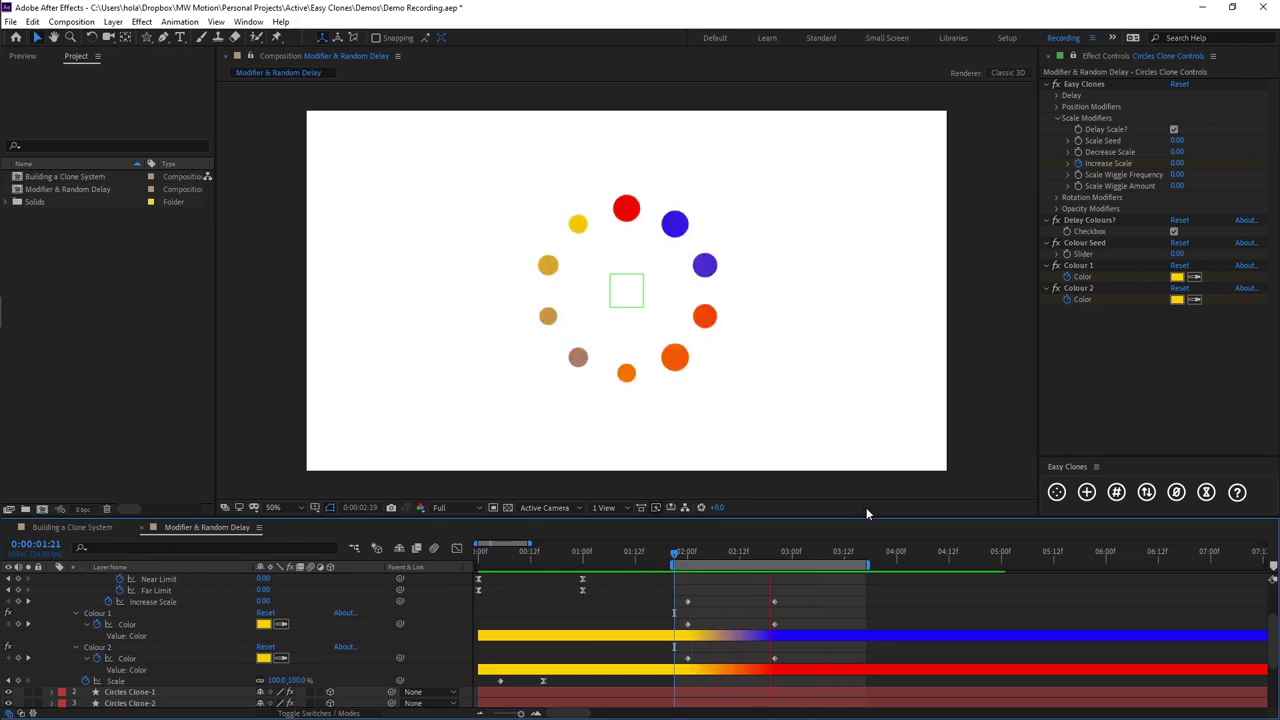
key("space")
- Set the Colour Seed slider to 7 to redistribute the blue and red among the circles
left_click(1177, 254)
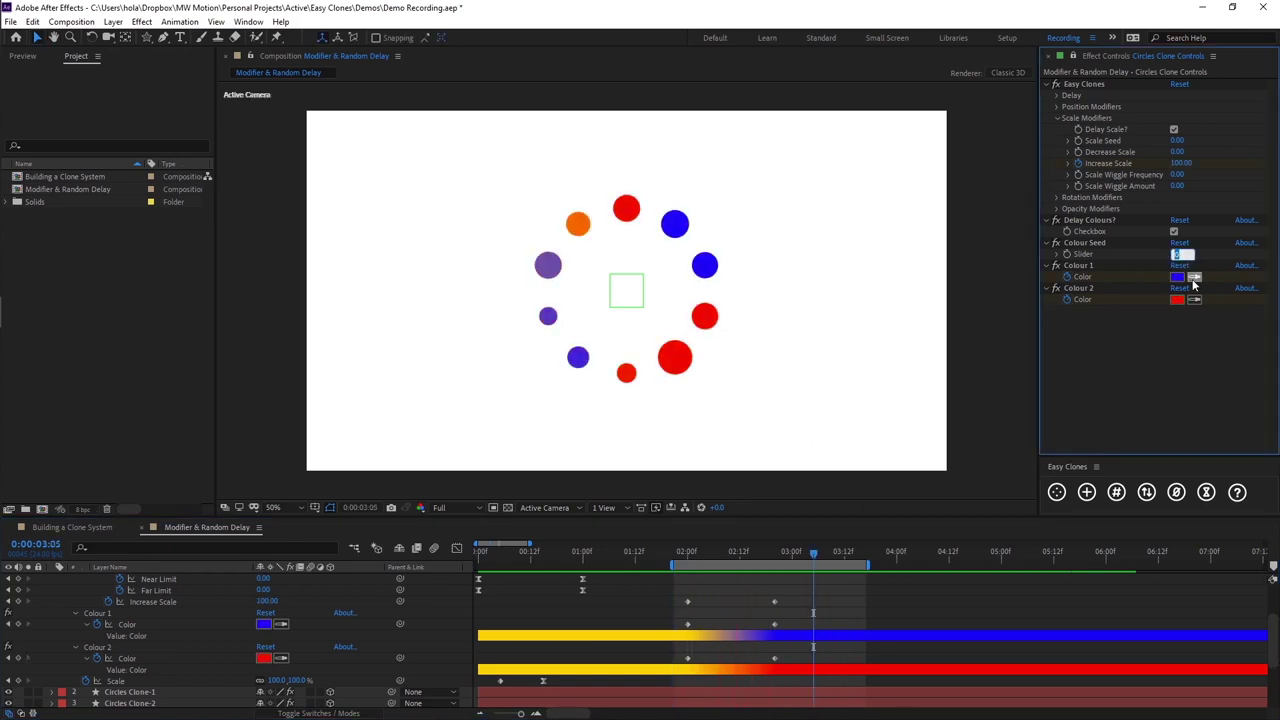
key("Up")
key("Up")
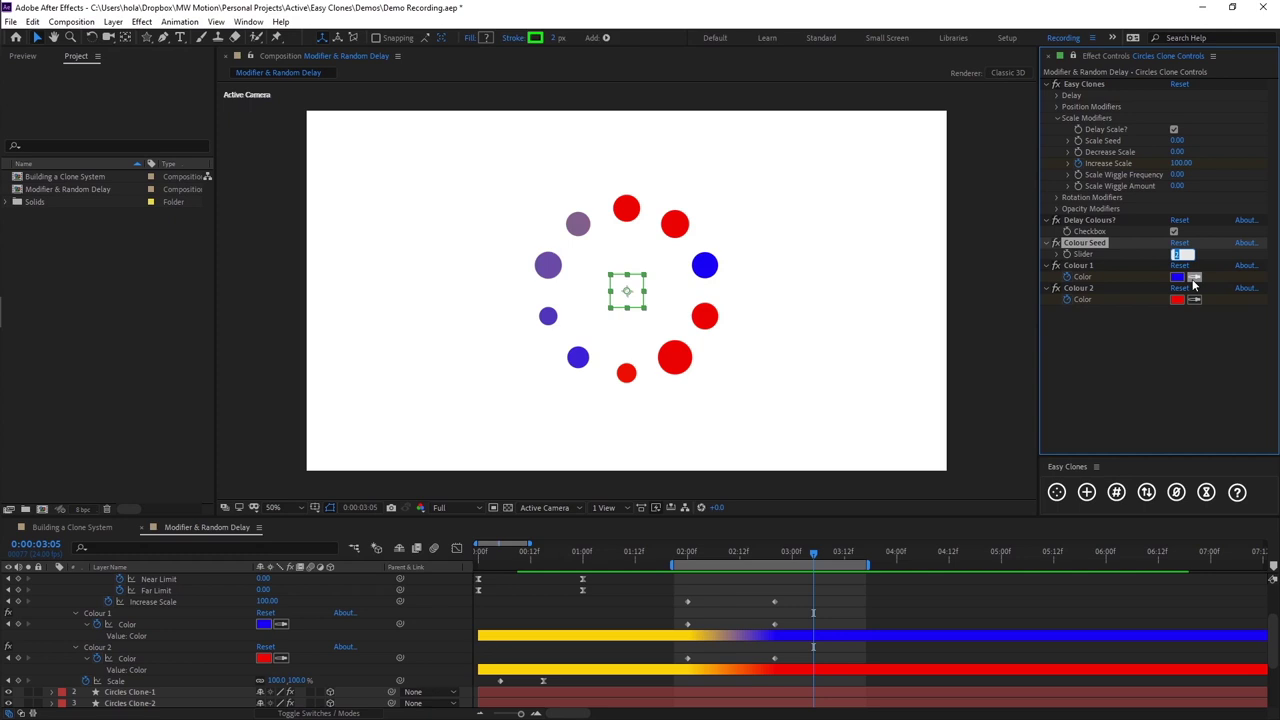
key("Up")
key("Up")
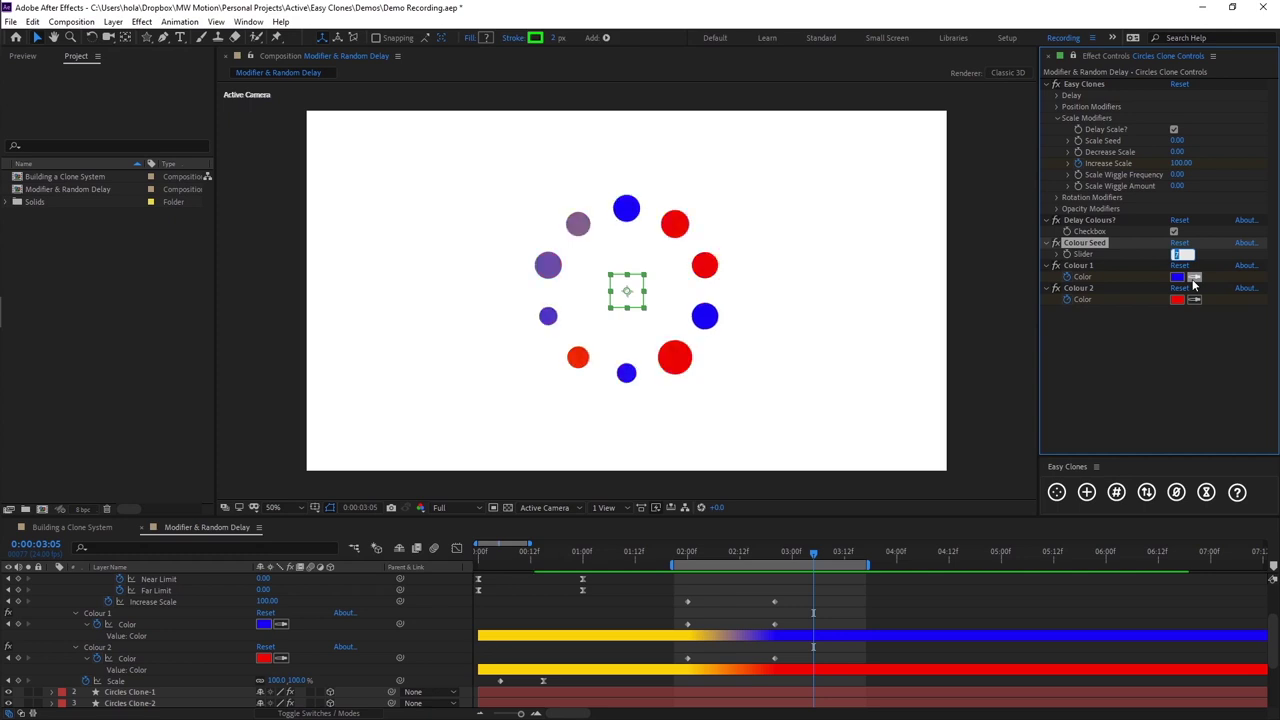
left_click(886, 584)
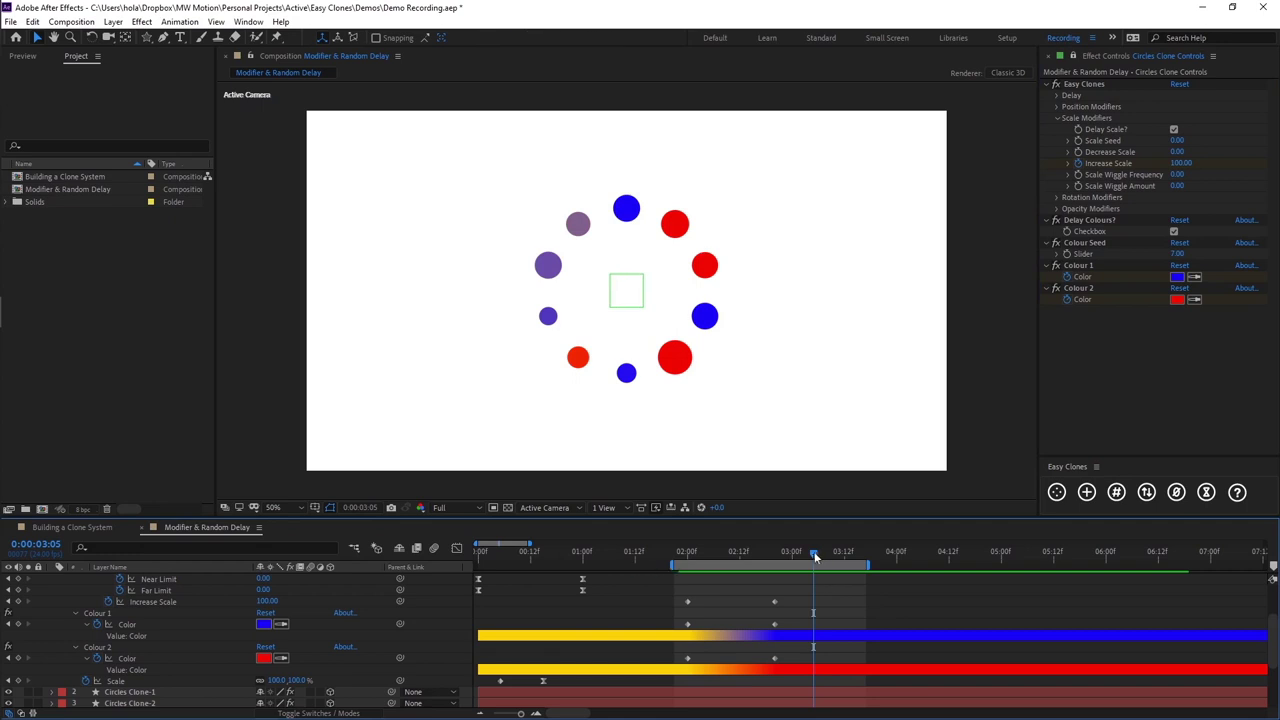
- Scrub through the reseeded colour change, extend the work area end to just past 0:00:04:00 and preview it
left_click_drag(815, 556, 805, 677)
left_click(745, 607)
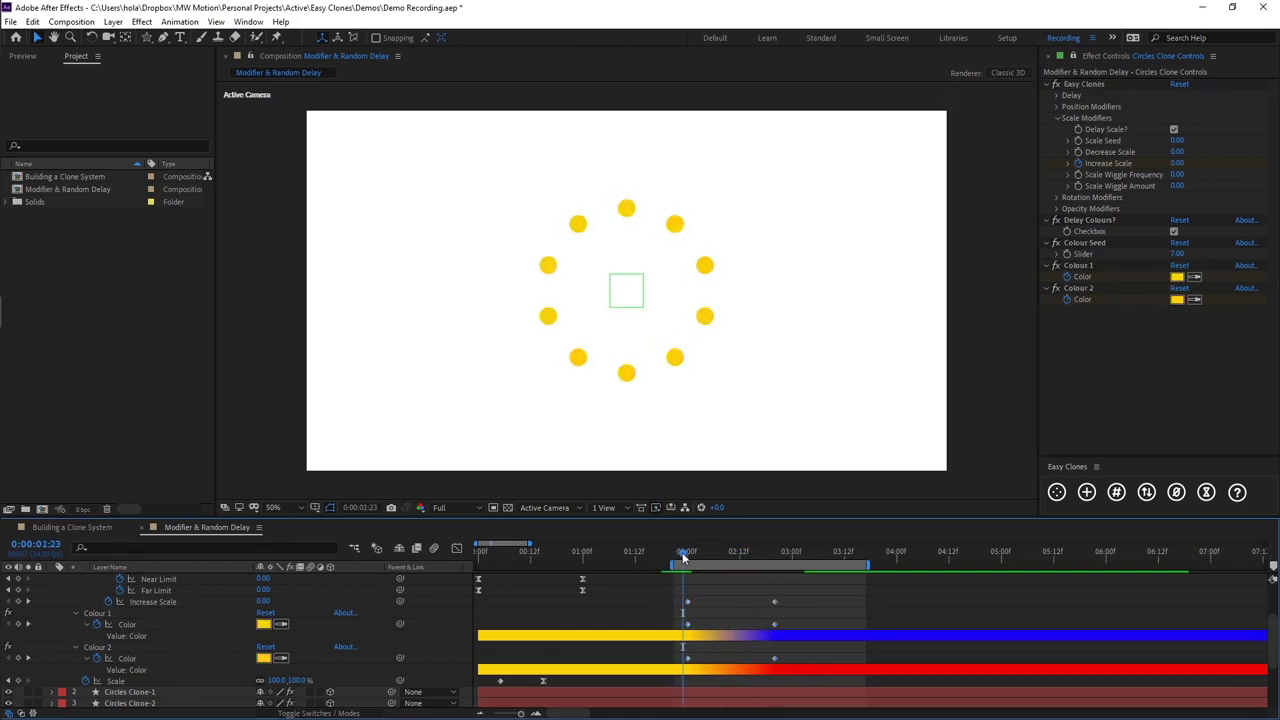
left_click_drag(682, 552, 910, 566)
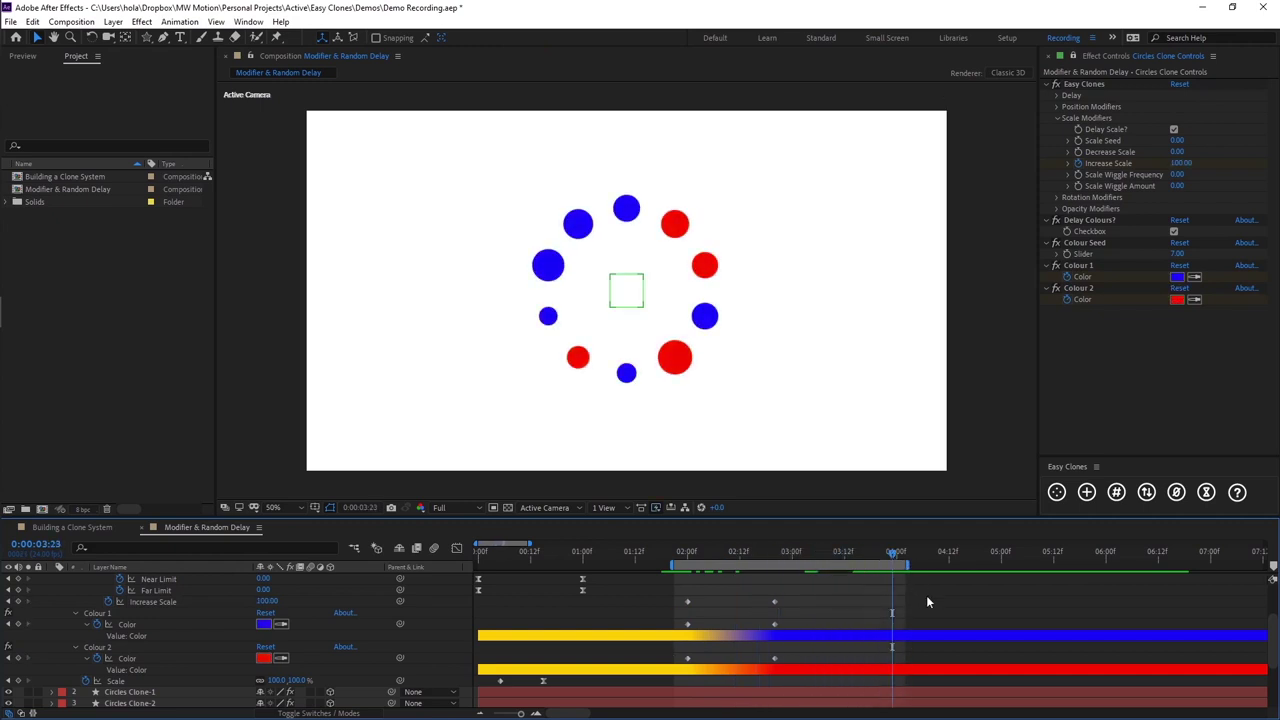
key("space")
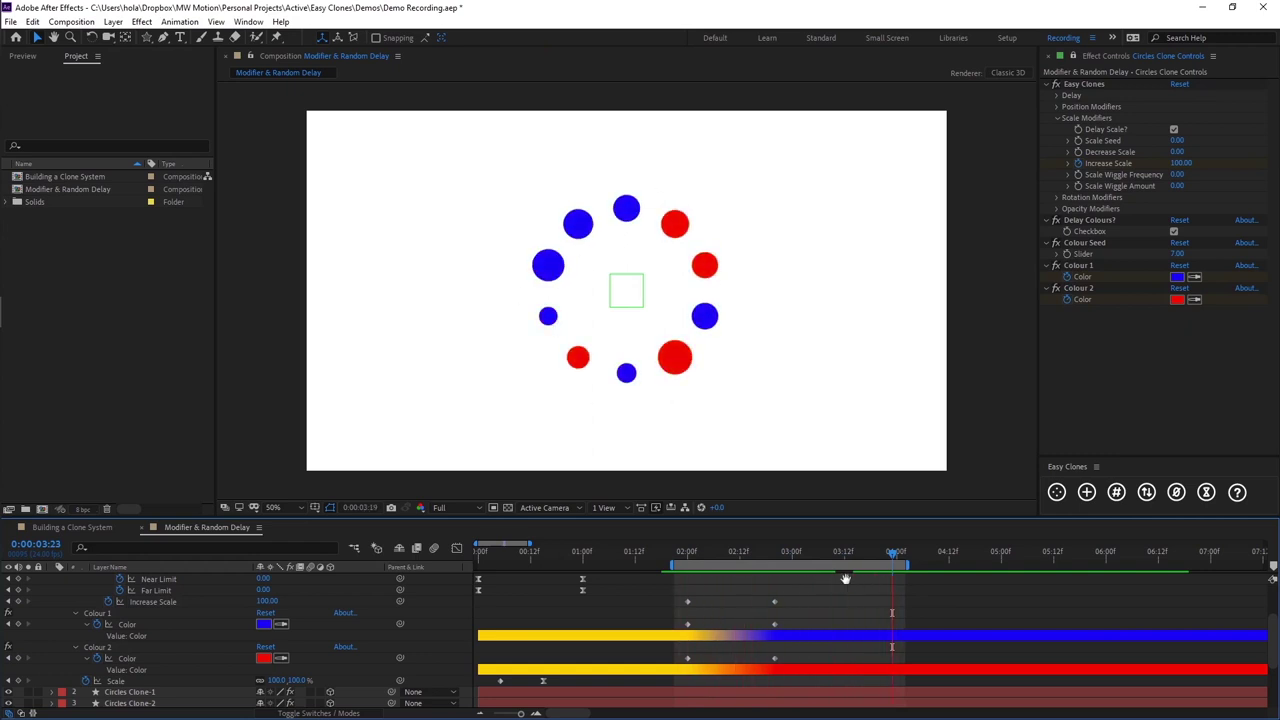
key("space")
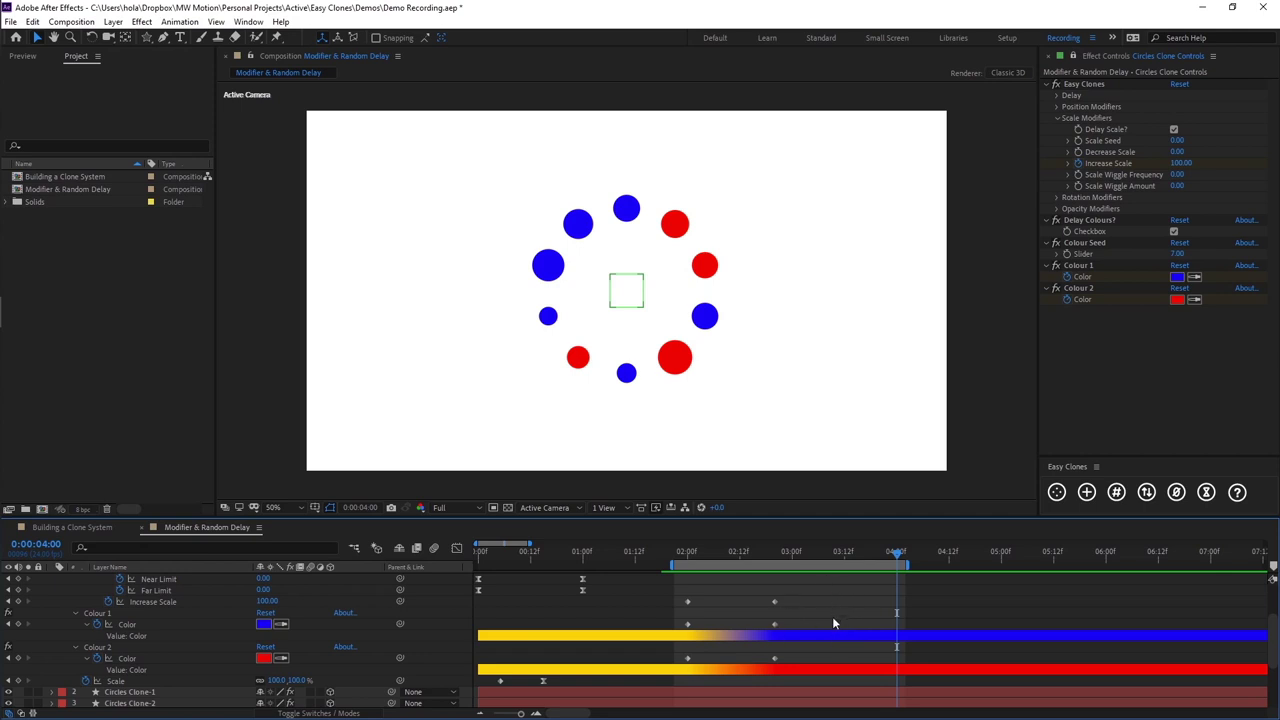
- Set the Individual Delay of the Easy Clones effect to 0
left_click(1056, 117)
left_click(1057, 95)
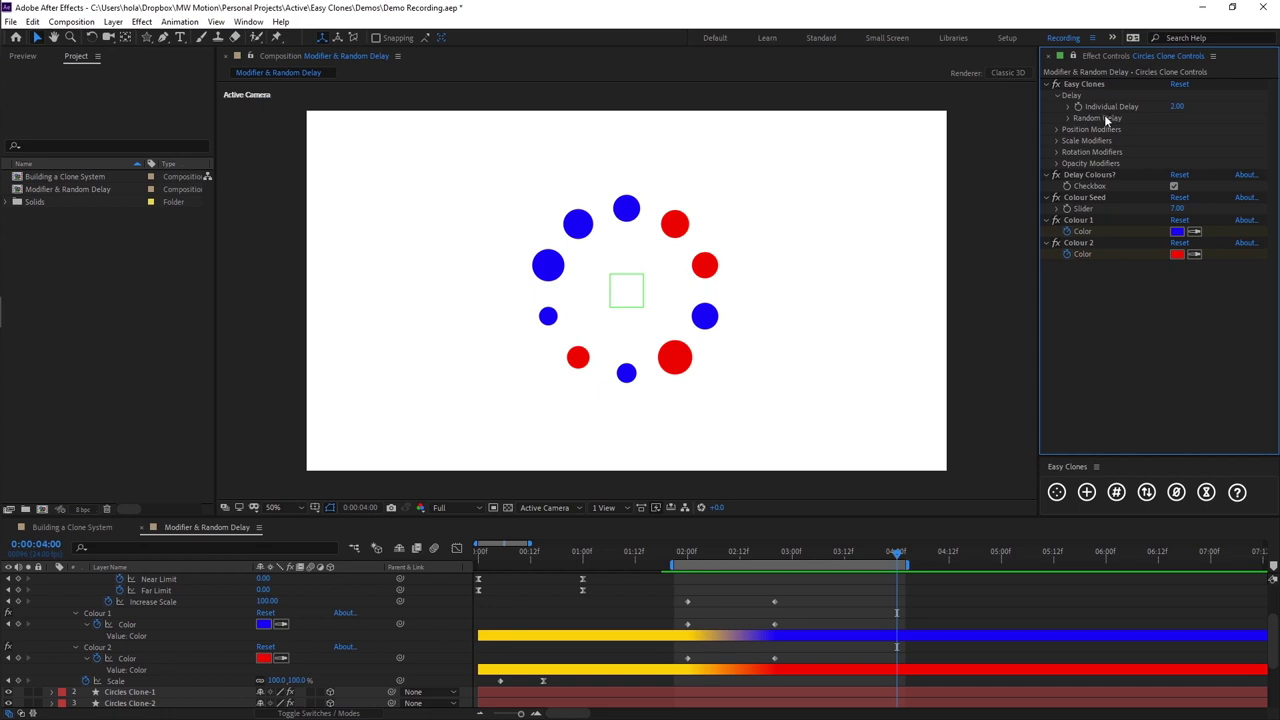
left_click(1177, 106)
type("0")
key("Return")
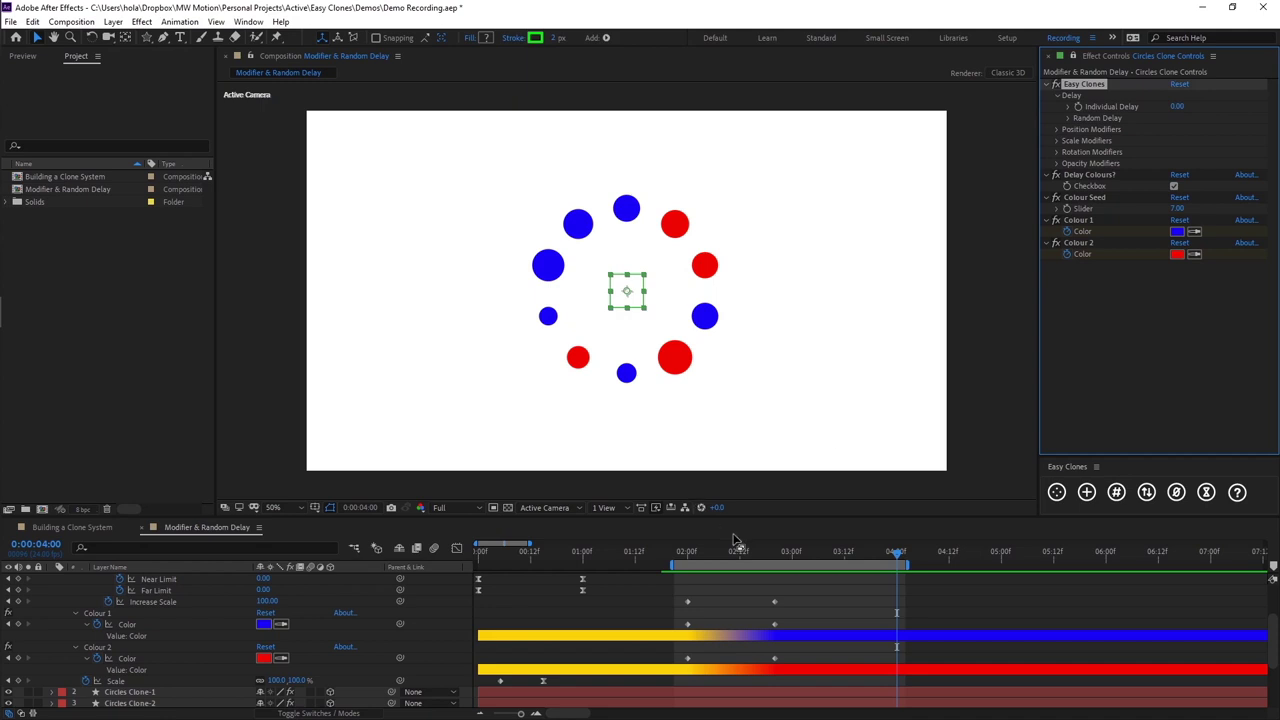
- Extend the work area back to the first frame and preview the animation without individual delay
left_click_drag(671, 565, 478, 565)
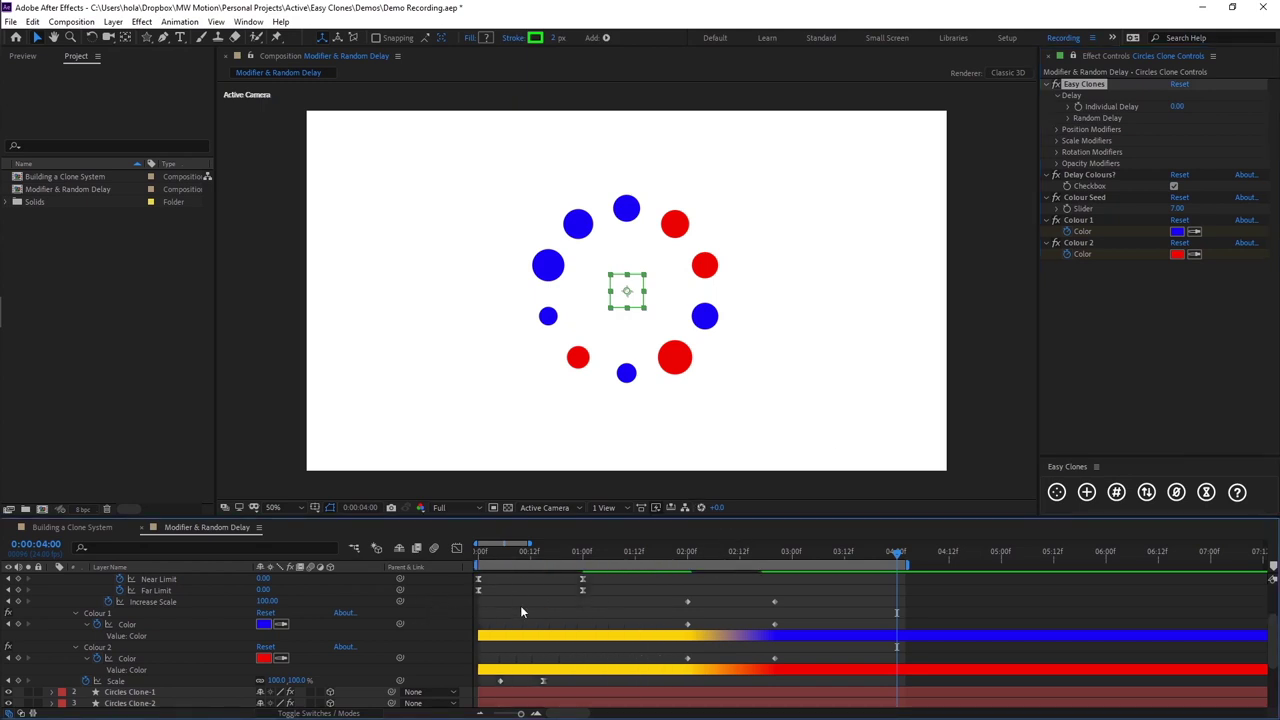
left_click(520, 605)
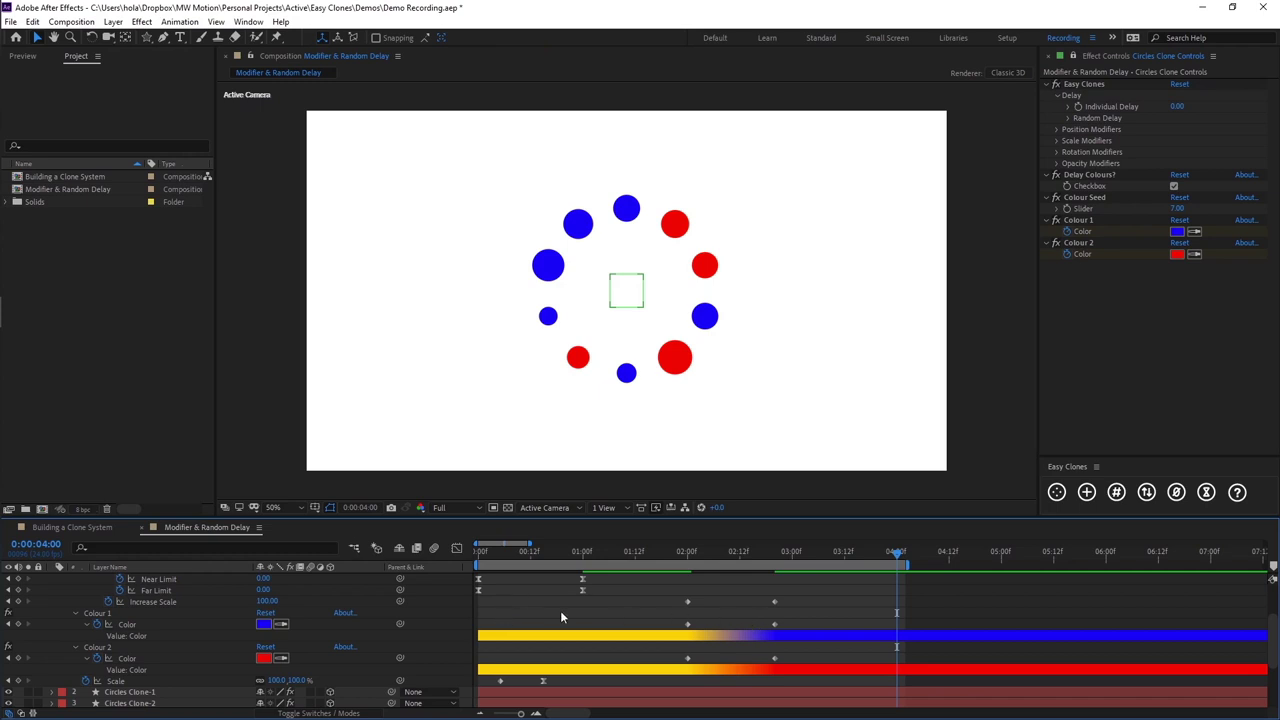
scroll(561, 617, "up", 3)
key("space")
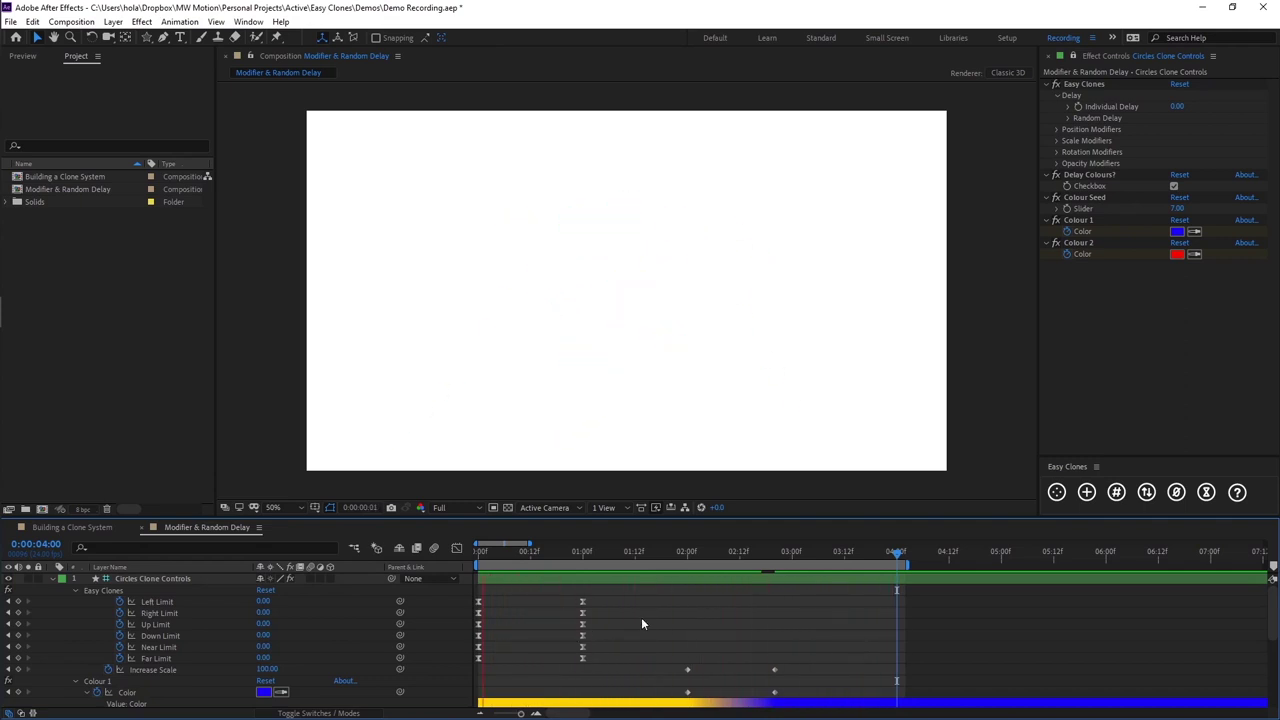
- Check the undelayed motion and colour change from the first frame through 0:00:01:00 to 0:00:02:23
mouse_move(482, 553)
left_mouse_down()
mouse_move(686, 561)
mouse_move(476, 570)
left_mouse_up()
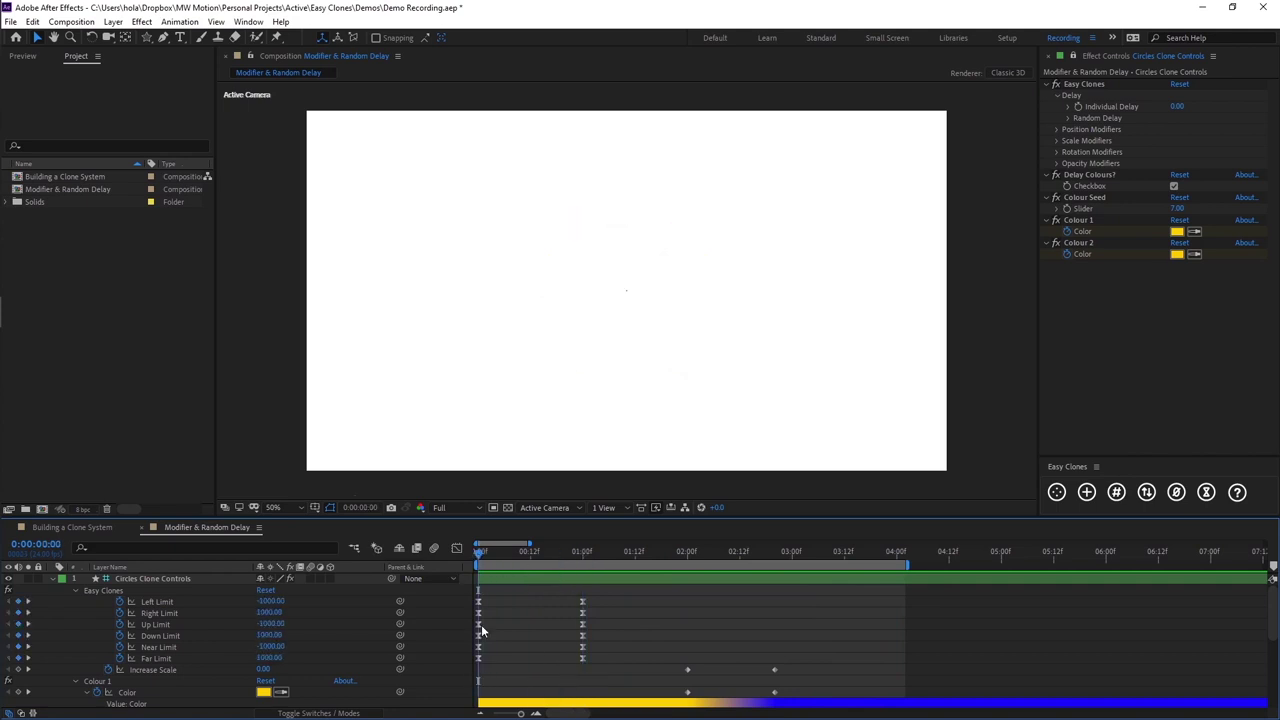
left_click(583, 557)
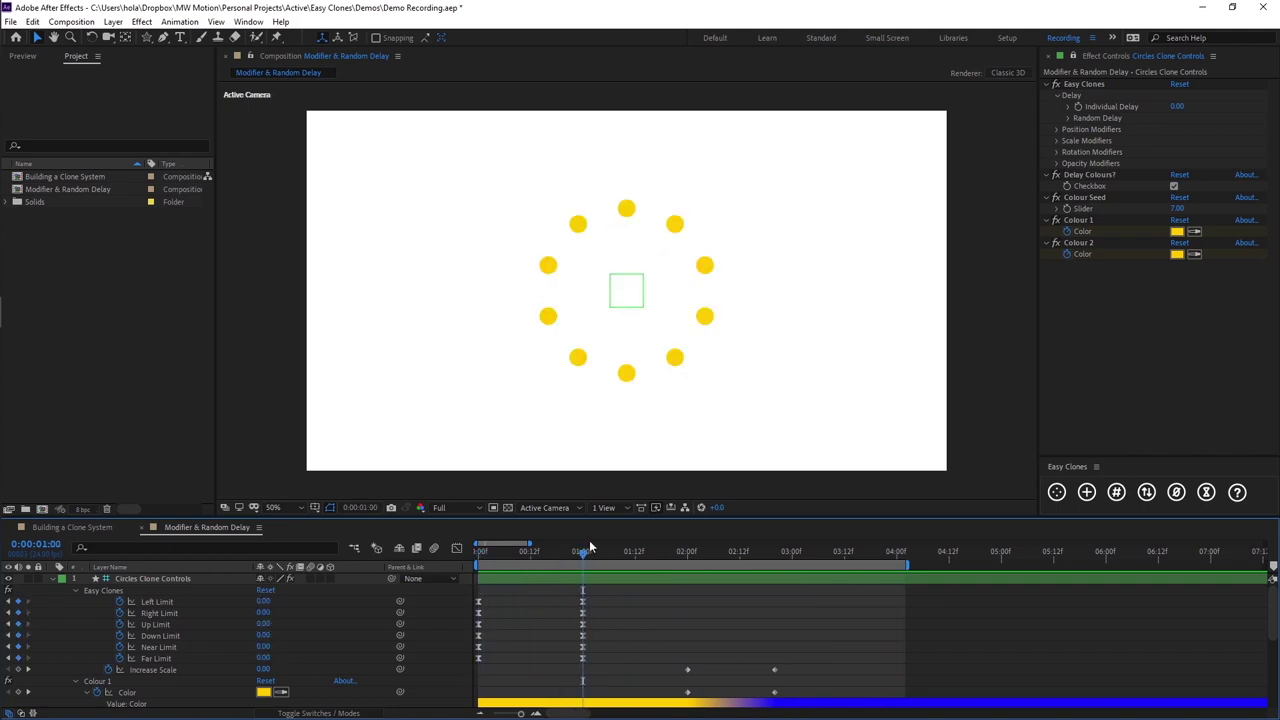
left_click_drag(586, 556, 789, 538)
left_click(756, 603)
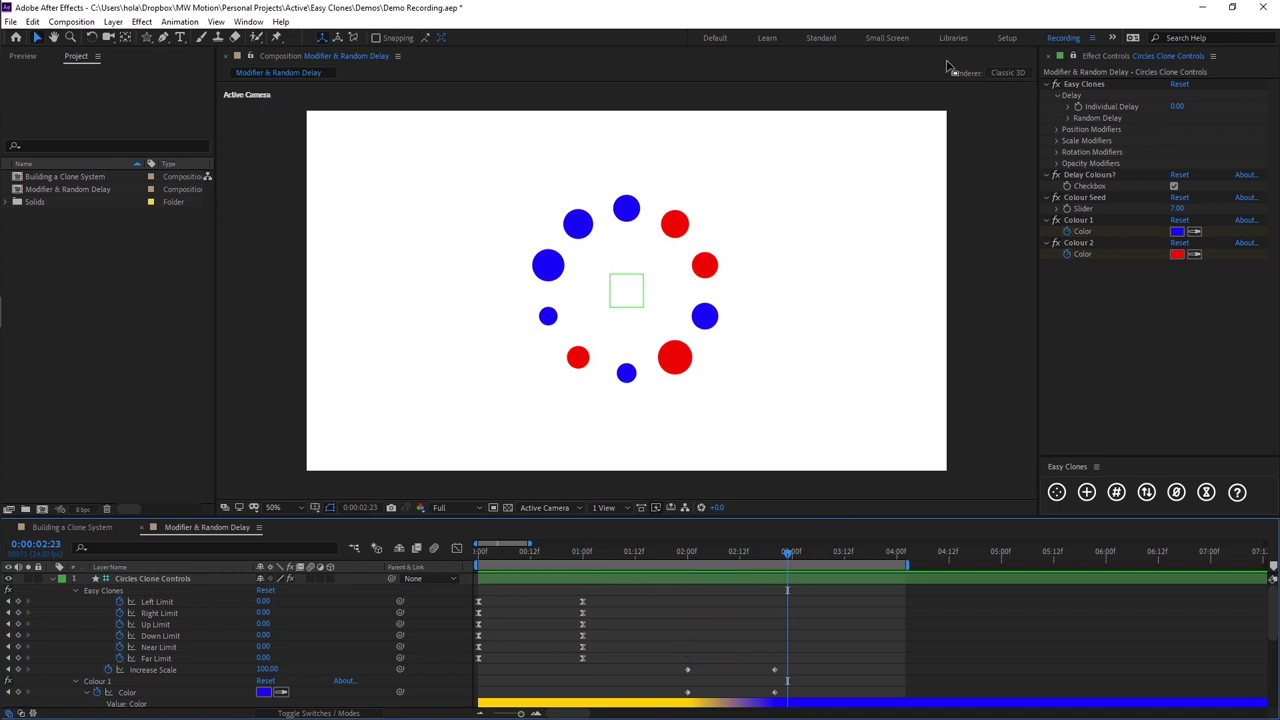
- Move to 0:00:01:17 and set Decrease Delay in the Random Delay settings to -5
left_click(1068, 118)
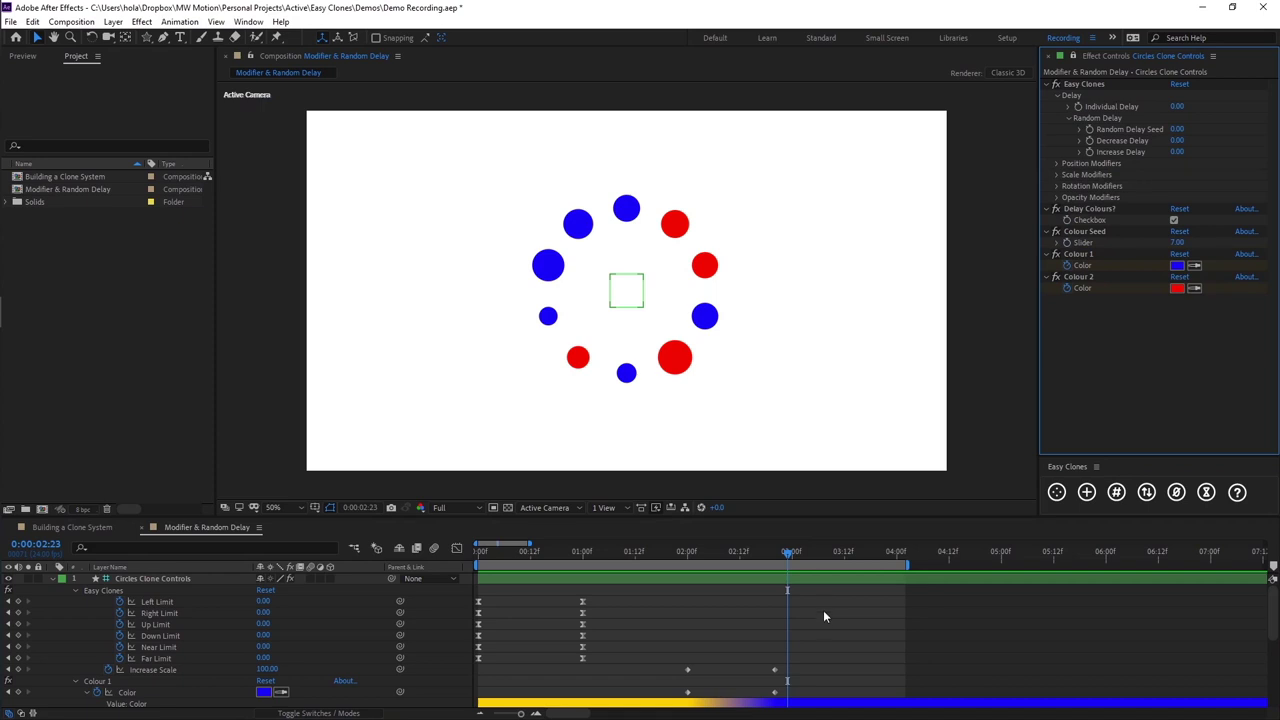
left_click(790, 608)
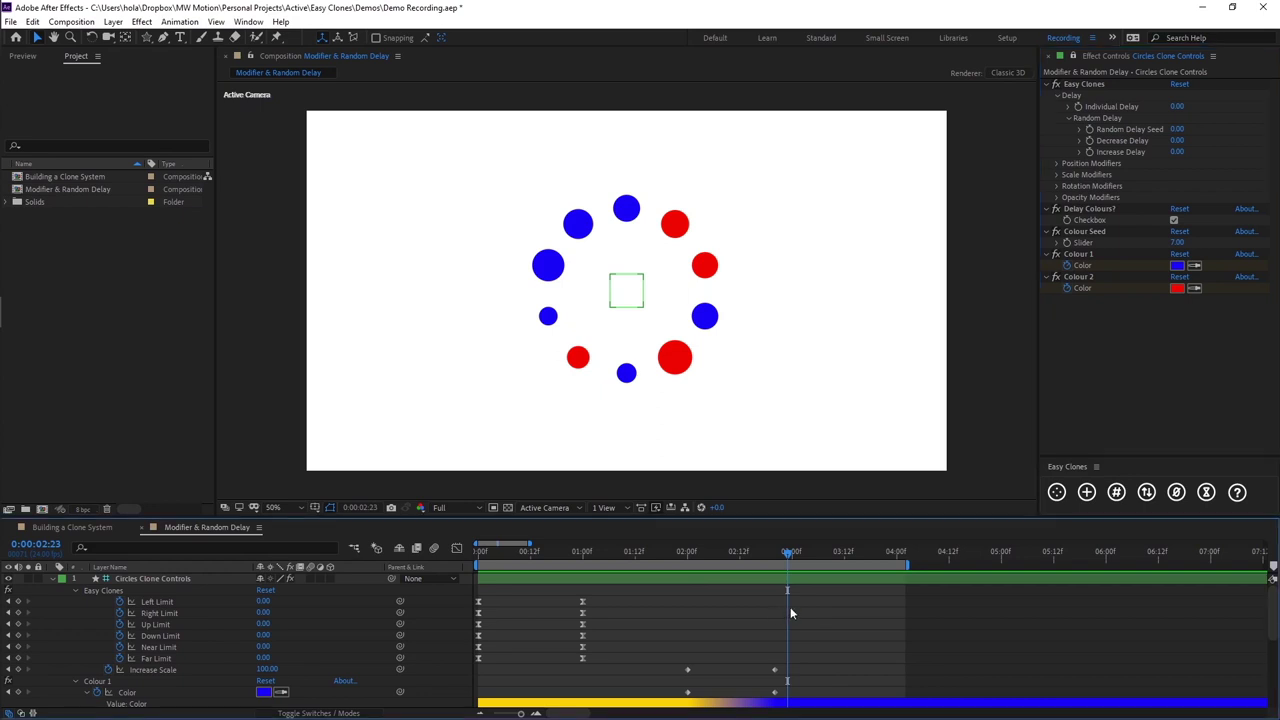
left_click_drag(787, 558, 657, 584)
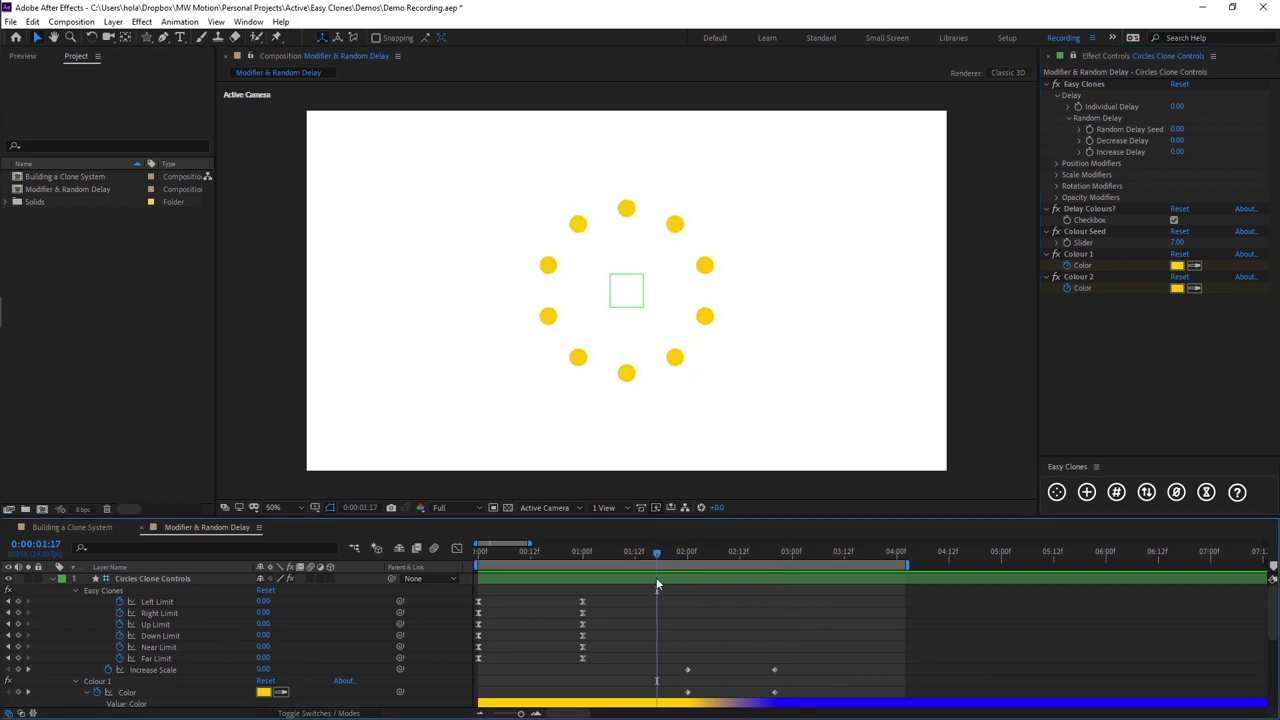
left_click(1177, 140)
type("1")
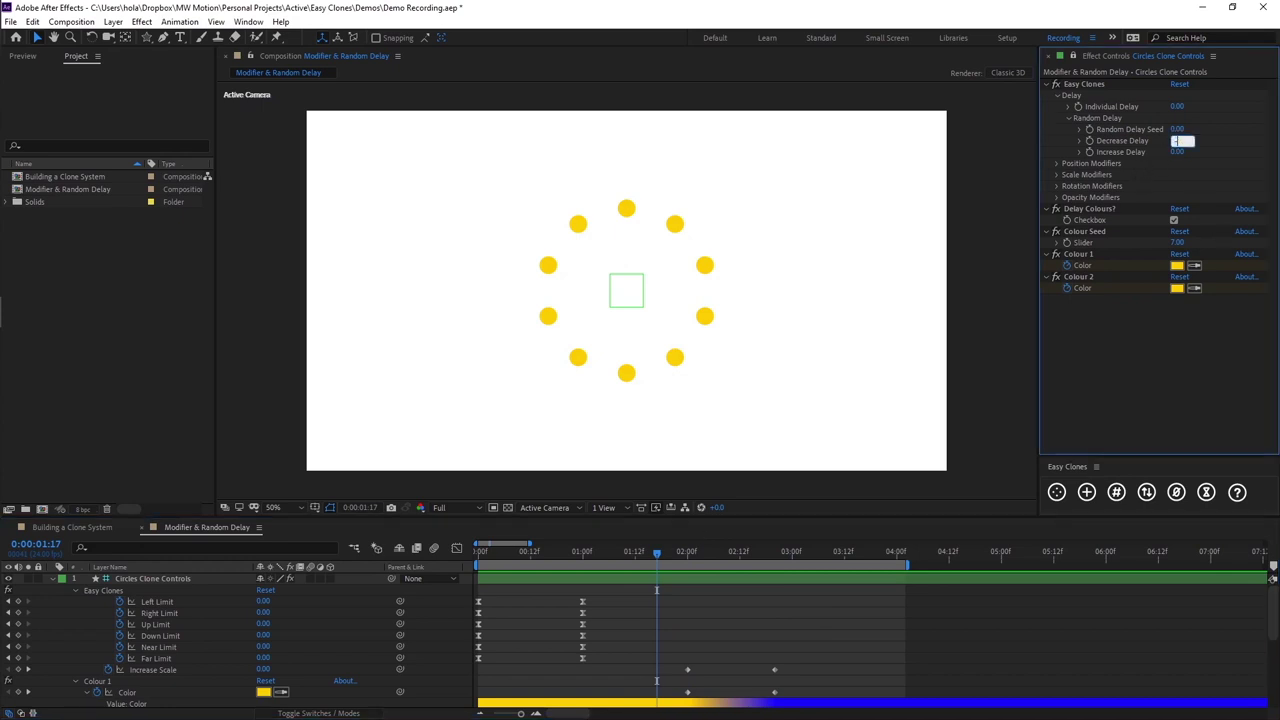
key("Return")
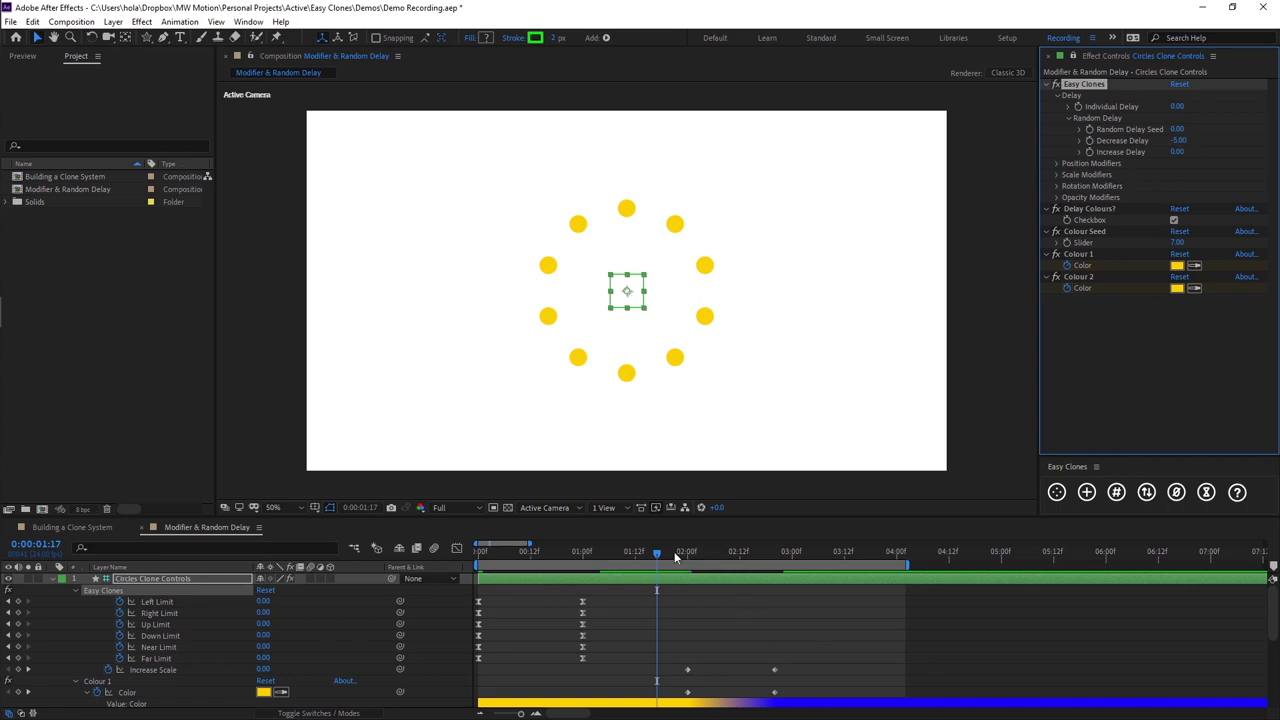
- Go to 0:00:02:00 and step frame by frame to 0:00:02:05 and back to 0:00:02:02, examining each circle's start of change
left_click_drag(675, 553, 686, 552)
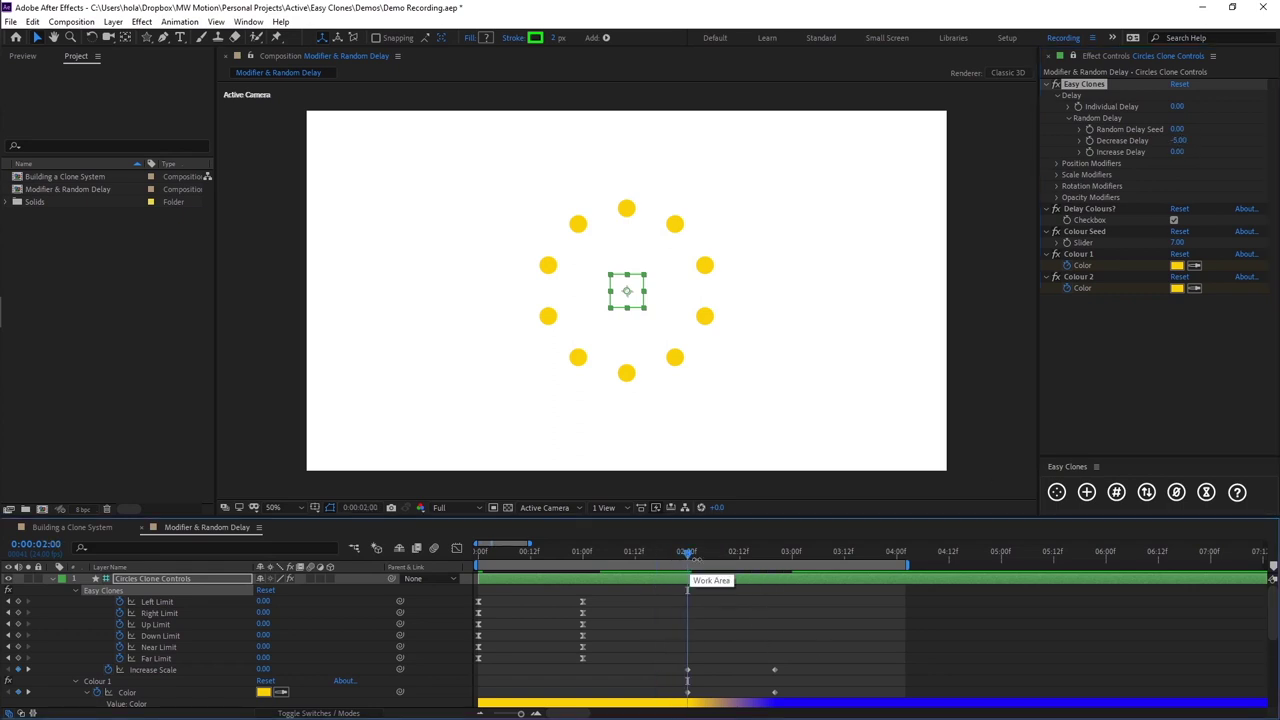
left_click_drag(697, 552, 691, 577)
key("Page_Down")
key("Page_Down")
key("Page_Down")
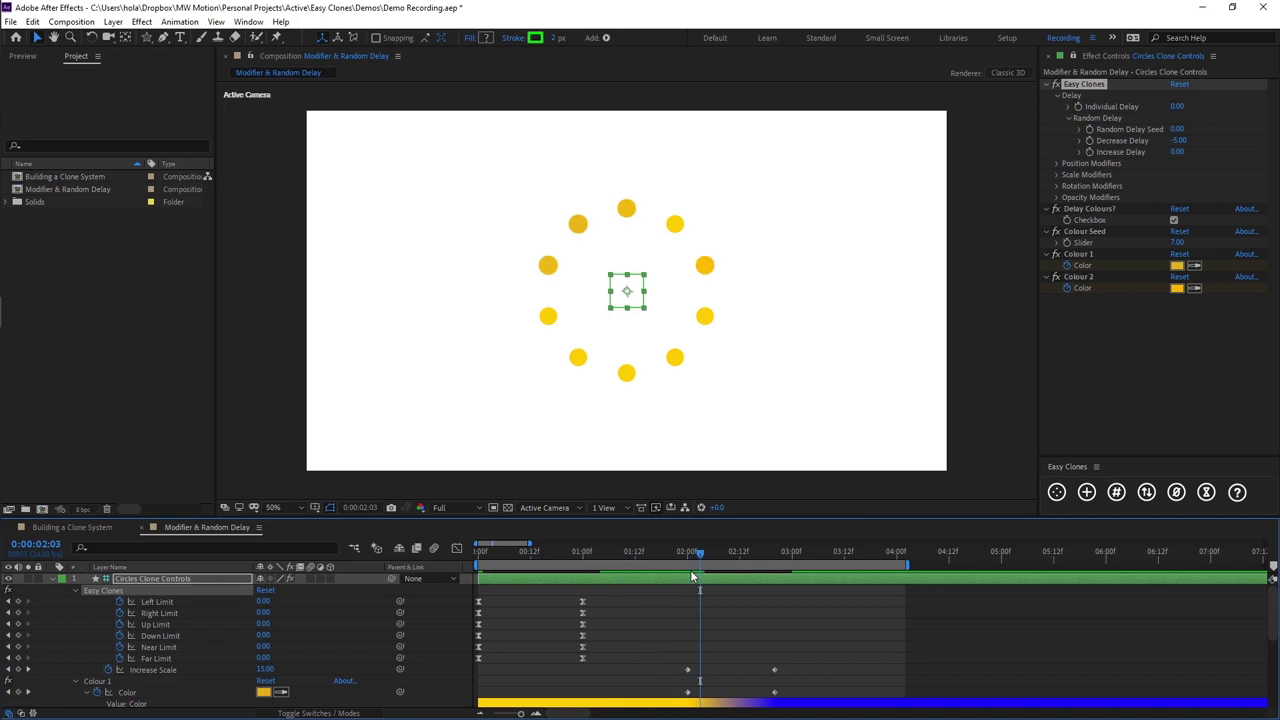
key("Page_Down")
key("Page_Down")
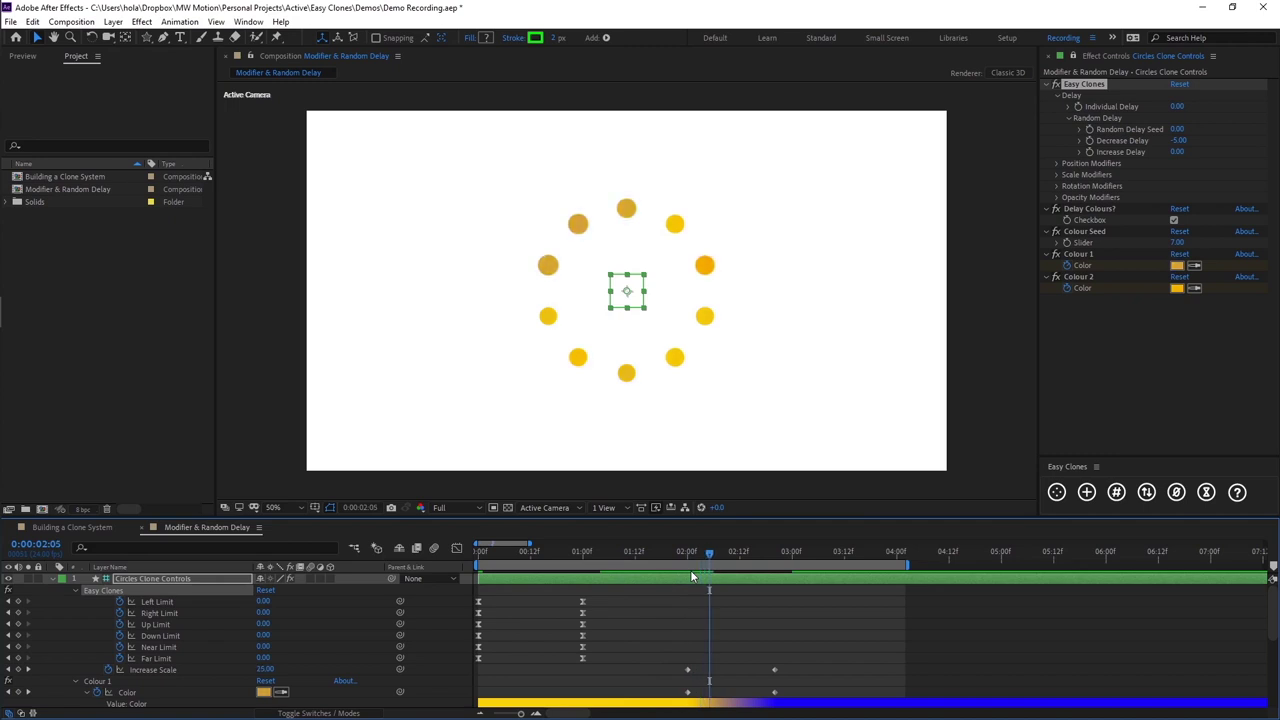
key("Page_Up")
key("Page_Up")
key("Page_Up")
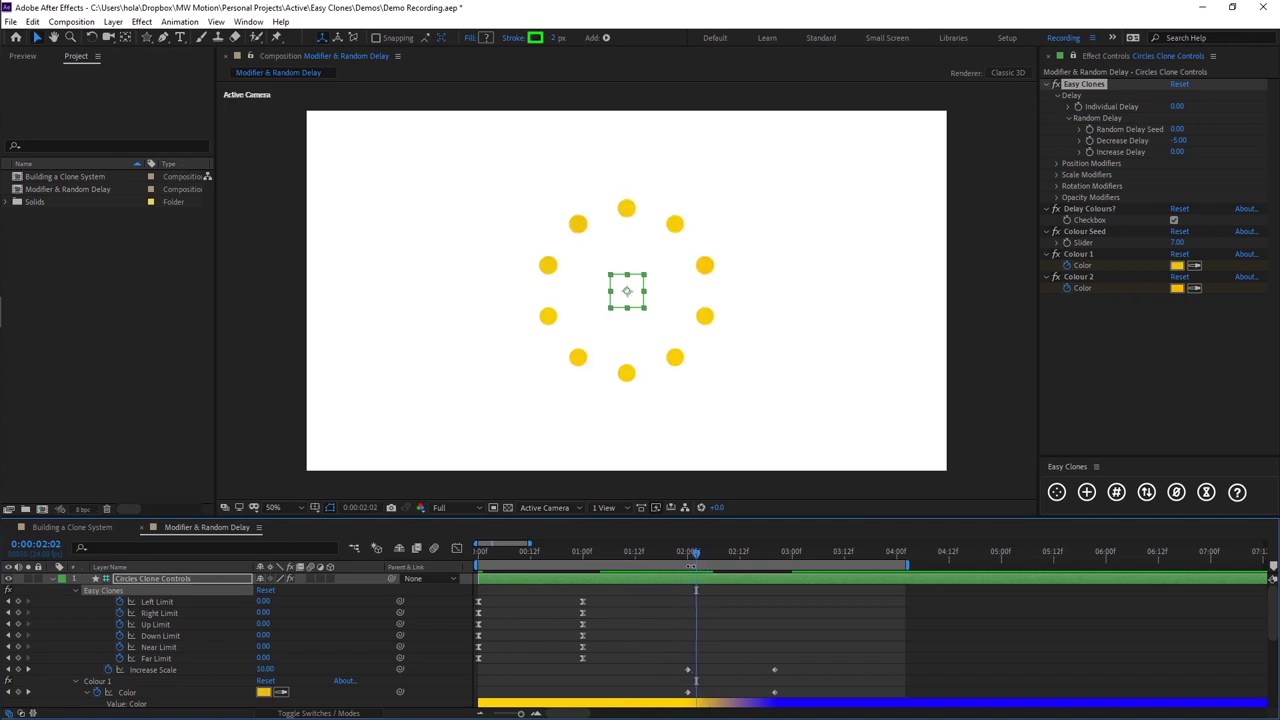
- Select the Circles Clone-10 layer and reveal its Clone Controls values to inspect its Random Delay
left_click(580, 228)
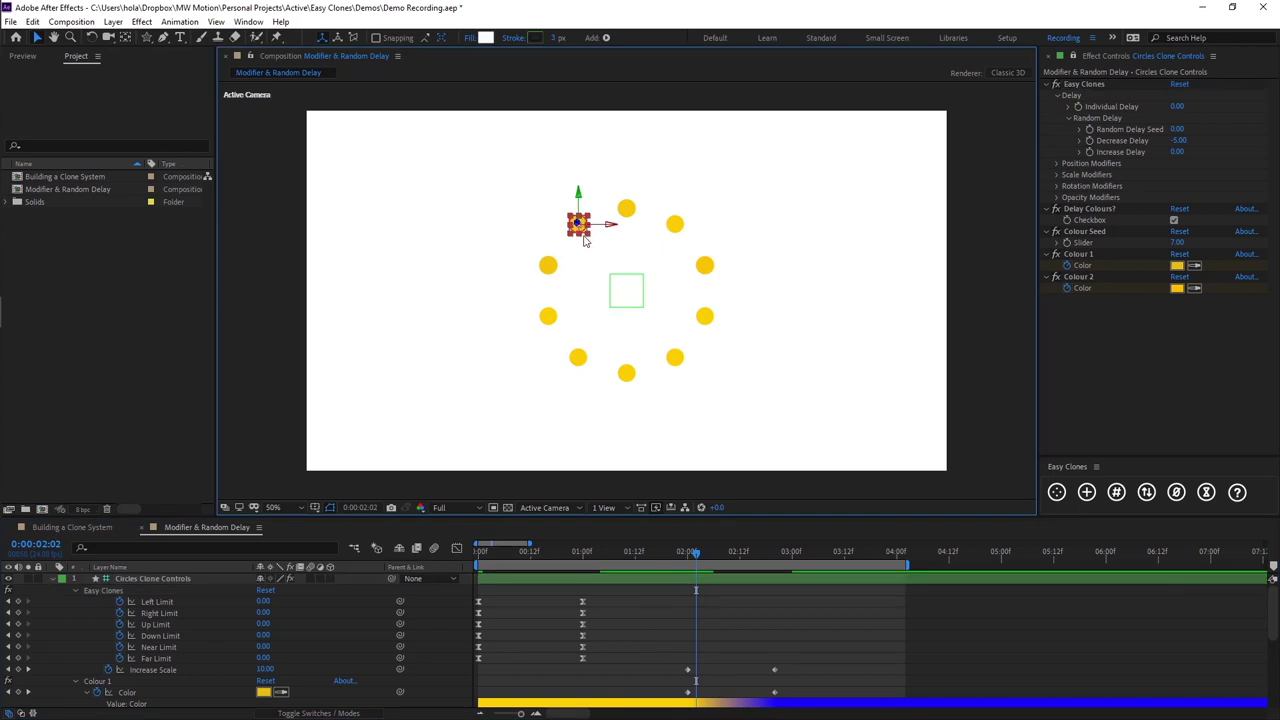
scroll(719, 634, "down", 3)
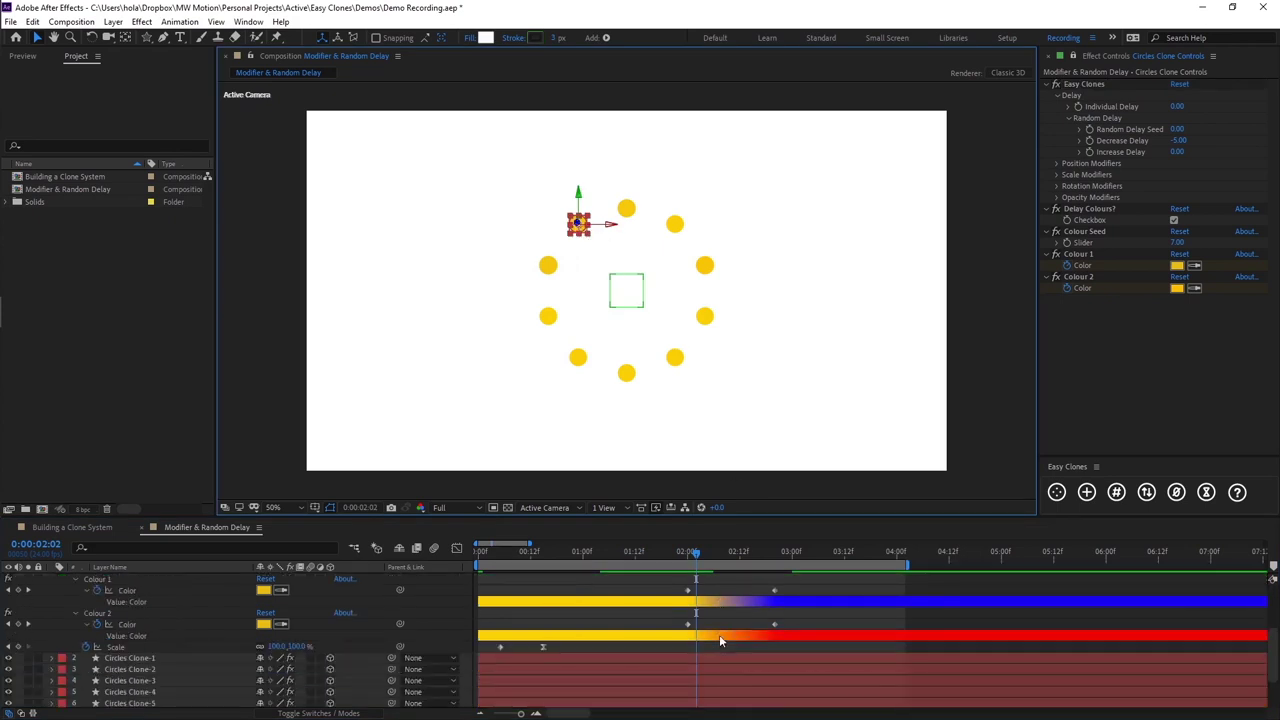
scroll(719, 634, "down", 1)
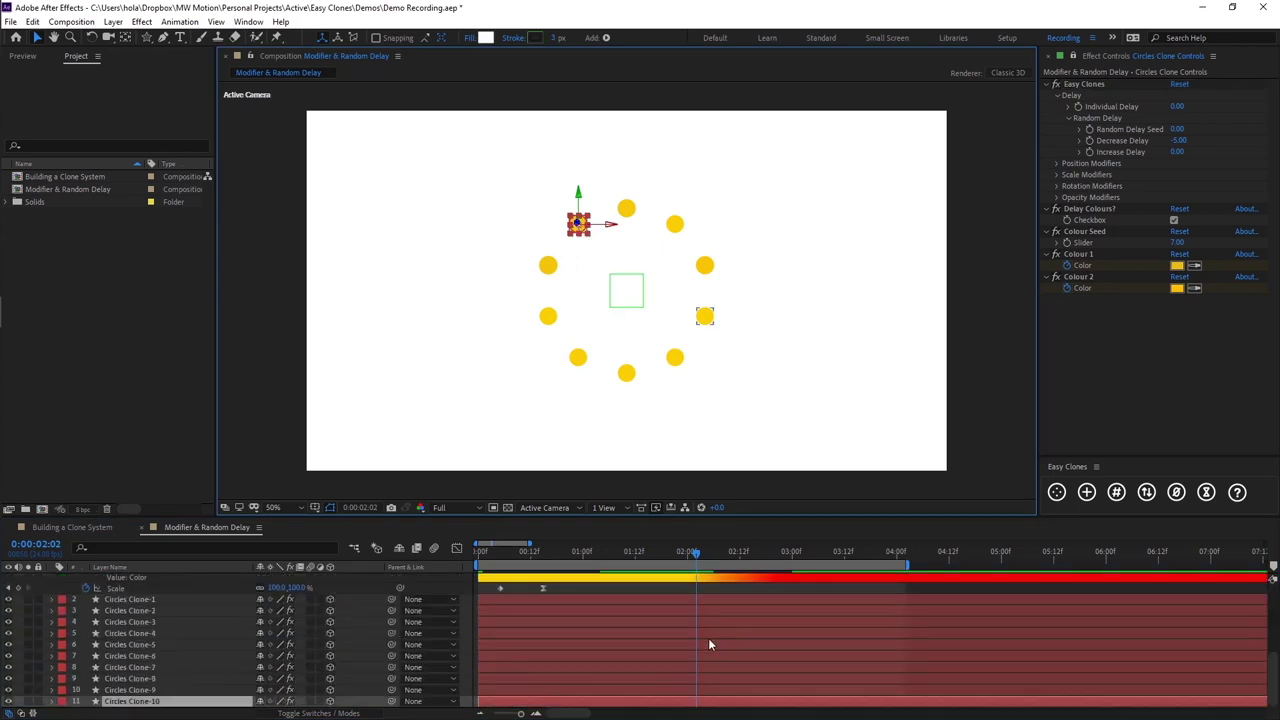
left_click(160, 702)
key("e")
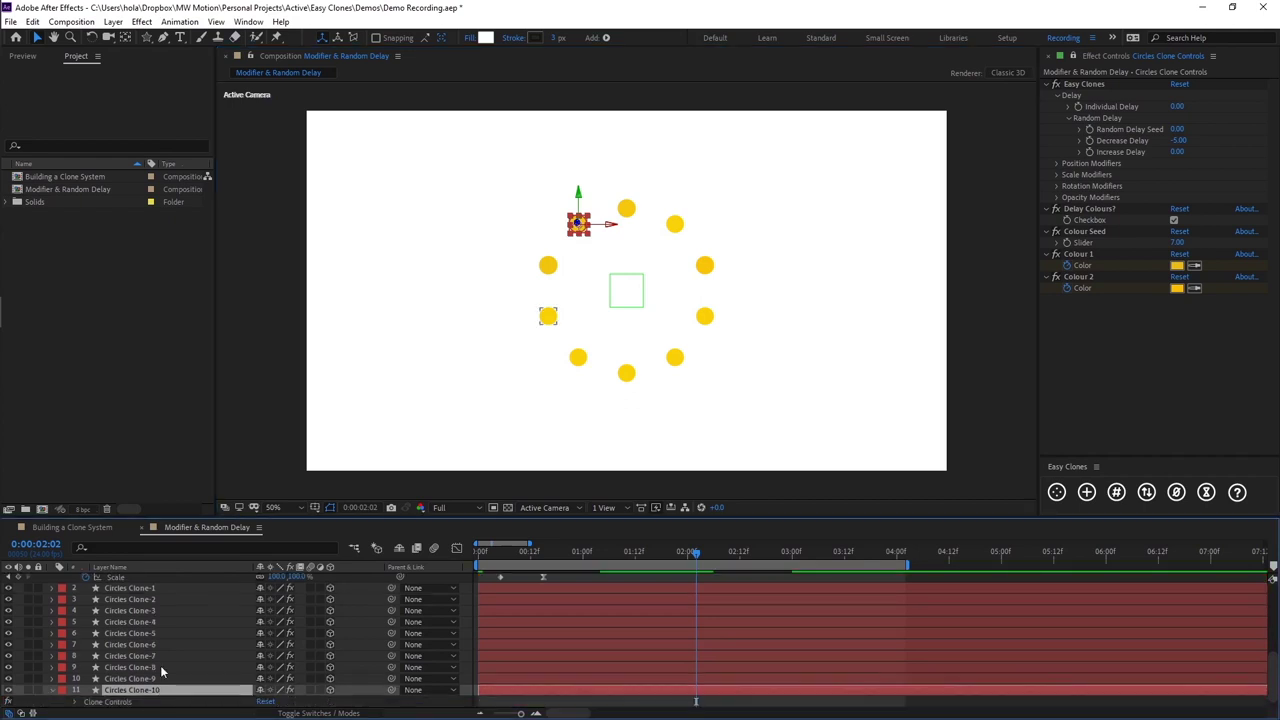
scroll(161, 670, "down", 1)
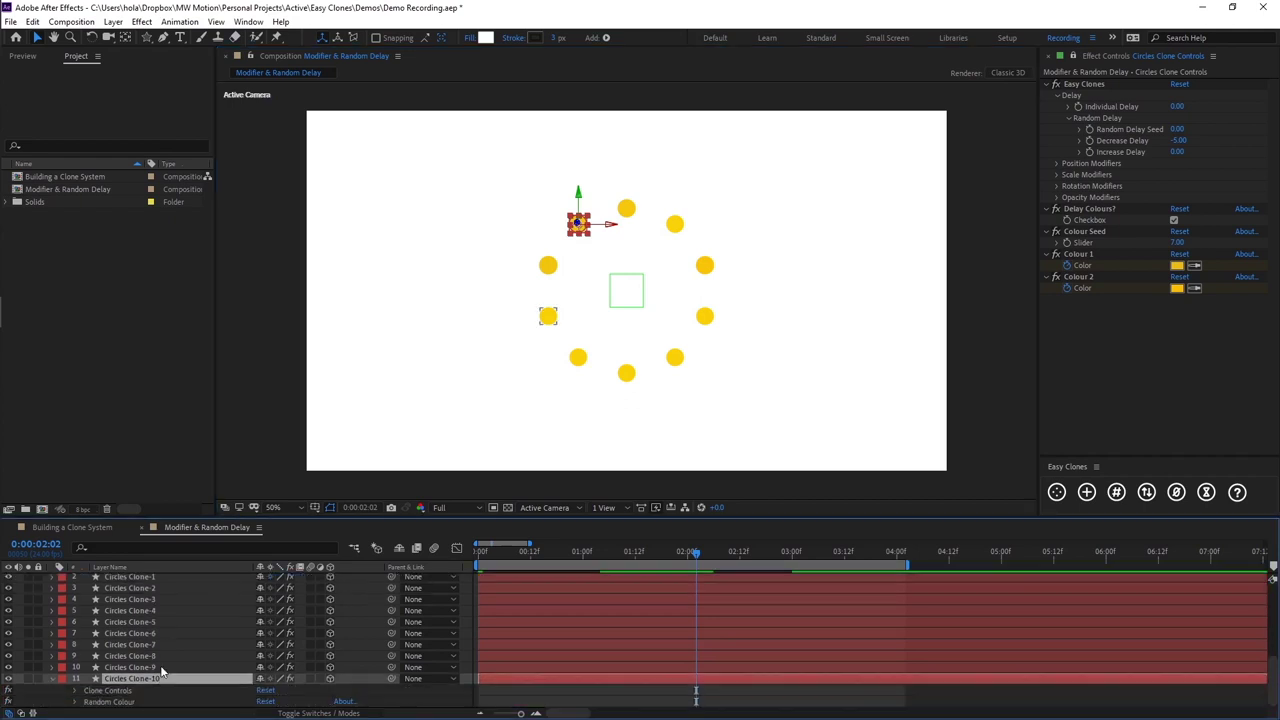
left_click(76, 691)
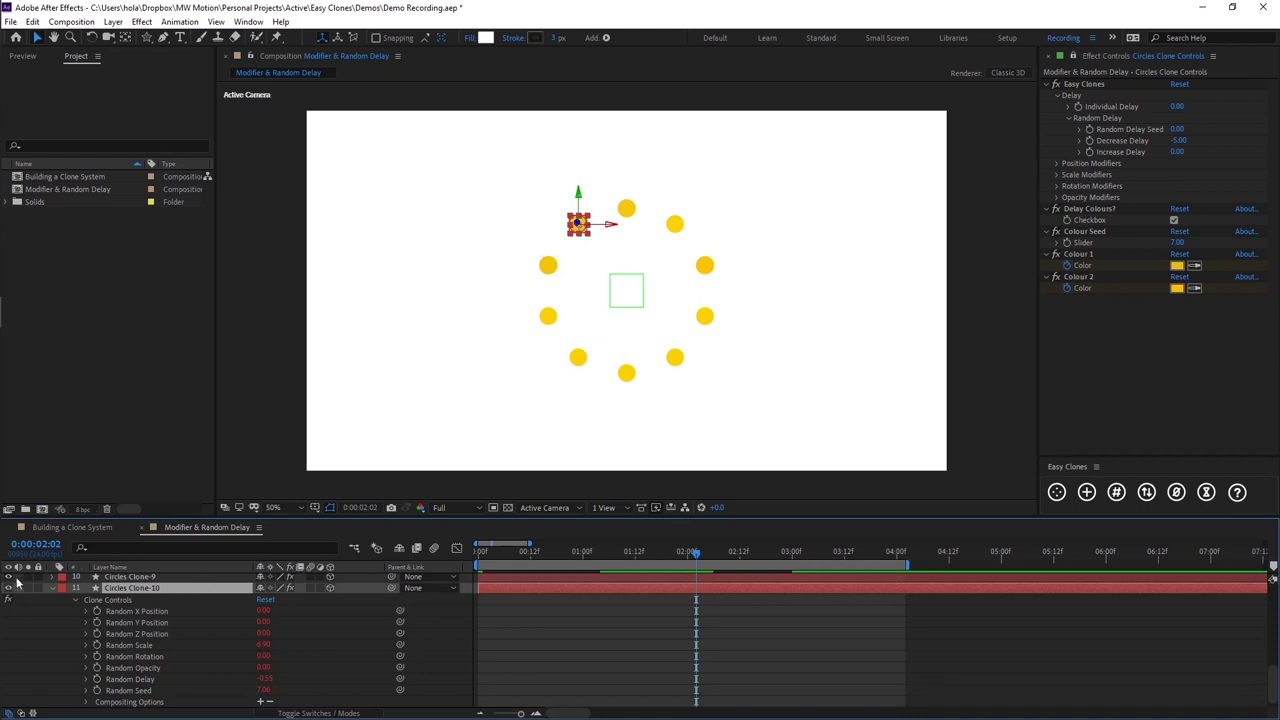
- Check the Random Delay value of Circles Clone-10 and return to 0:00:02:00
scroll(133, 610, "down", 1)
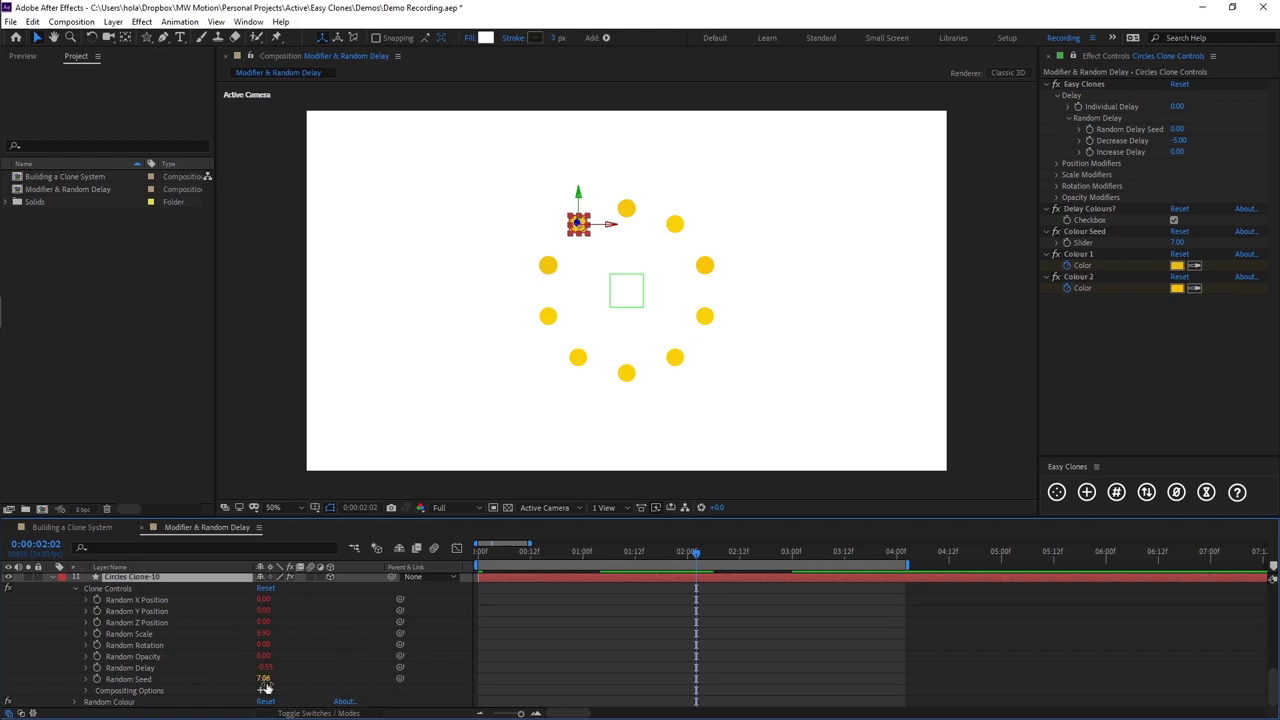
left_click_drag(265, 667, 260, 675)
scroll(704, 606, "up", 8)
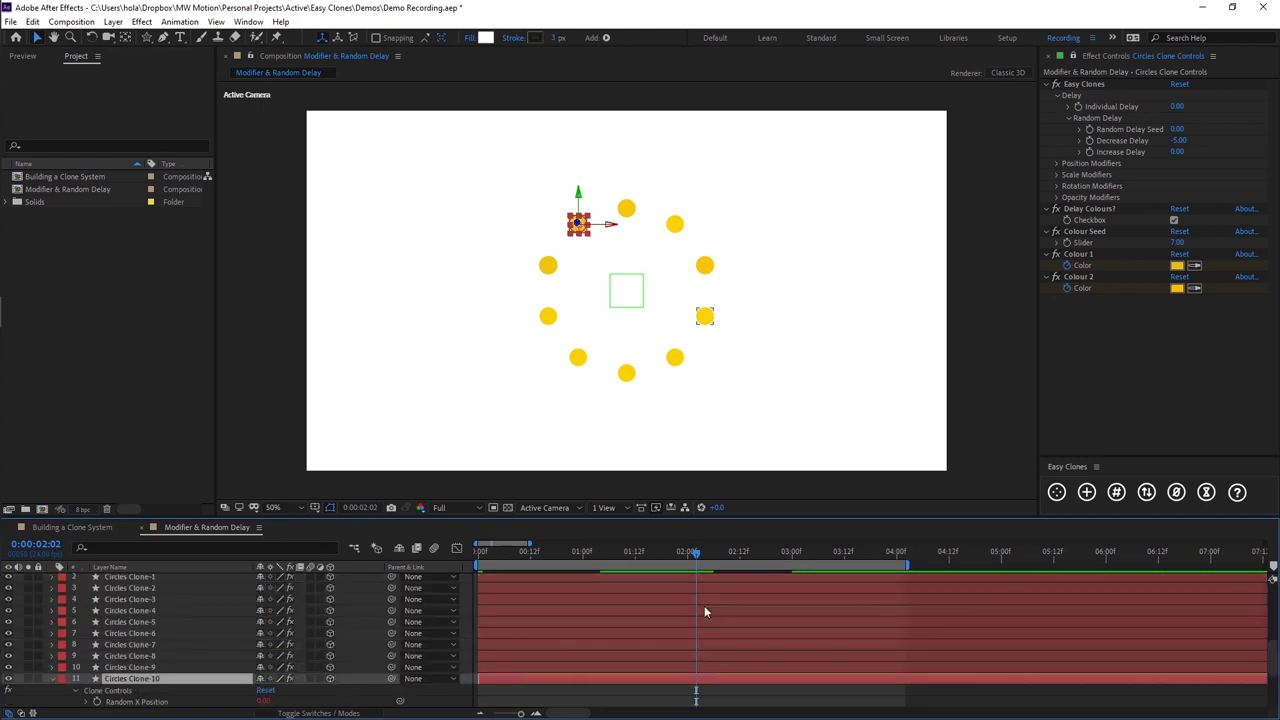
left_click_drag(694, 555, 685, 598)
- Select the Circles Clone-9 layer and reveal its Clone Controls to inspect its Random Delay value
scroll(183, 645, "down", 5)
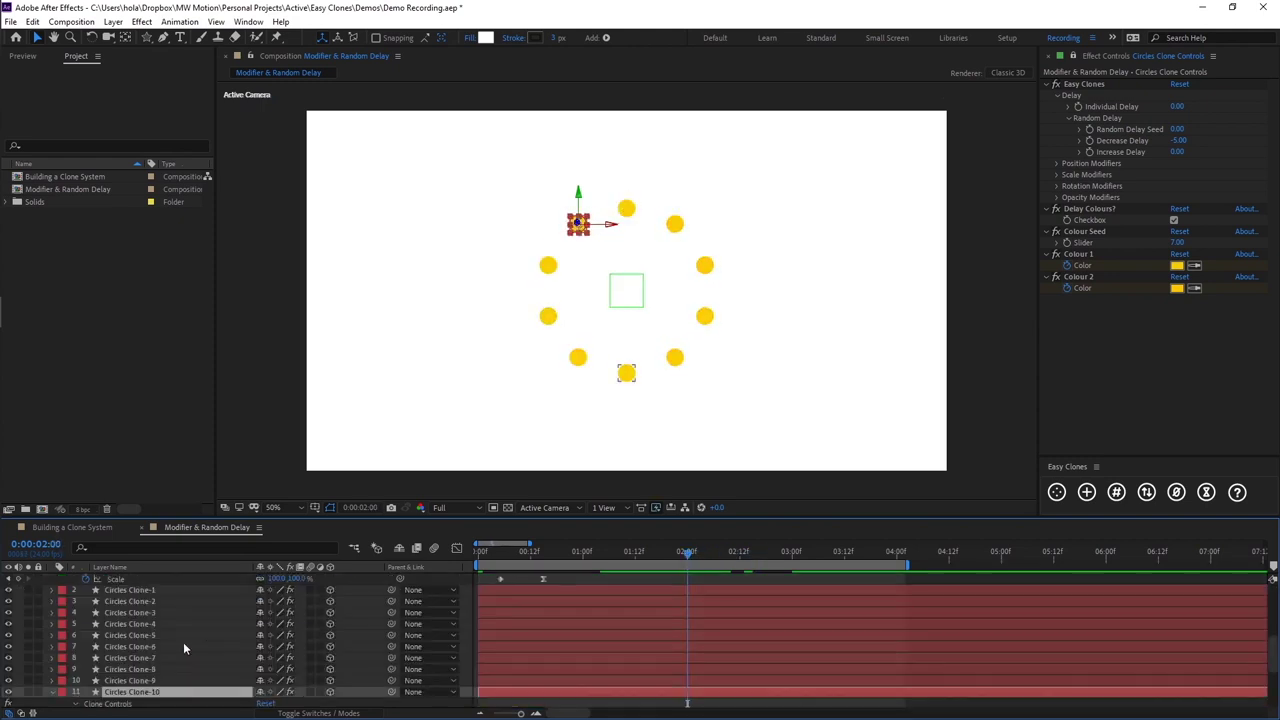
left_click(154, 681)
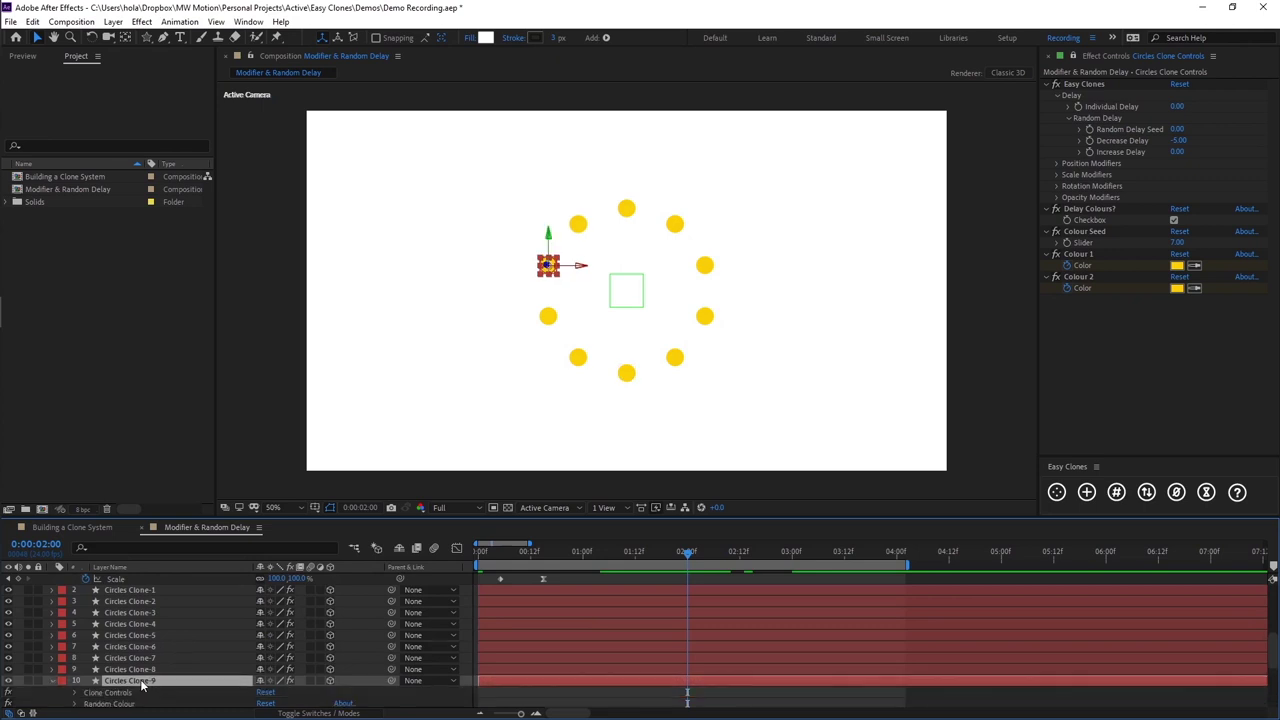
key("e")
key("e")
scroll(193, 604, "down", 3)
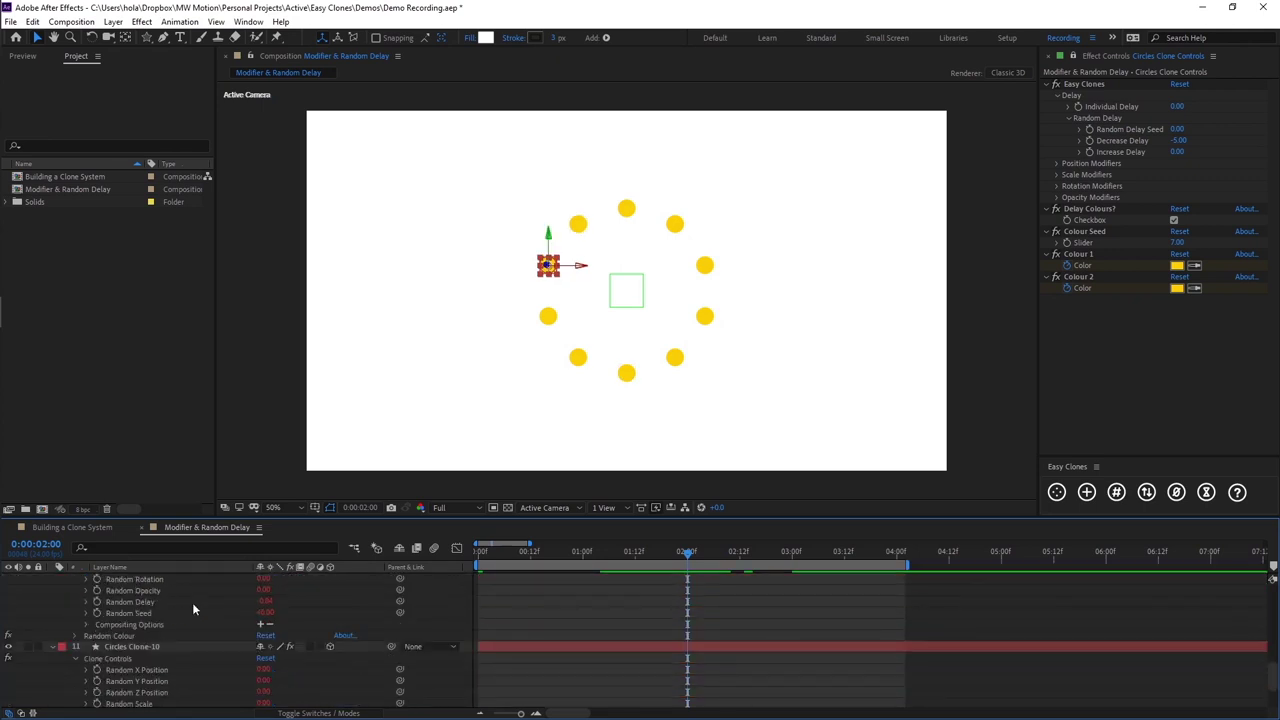
scroll(193, 604, "up", 1)
- Set the Random Delay Seed of the Circles Clone Controls to 1
left_click(1177, 129)
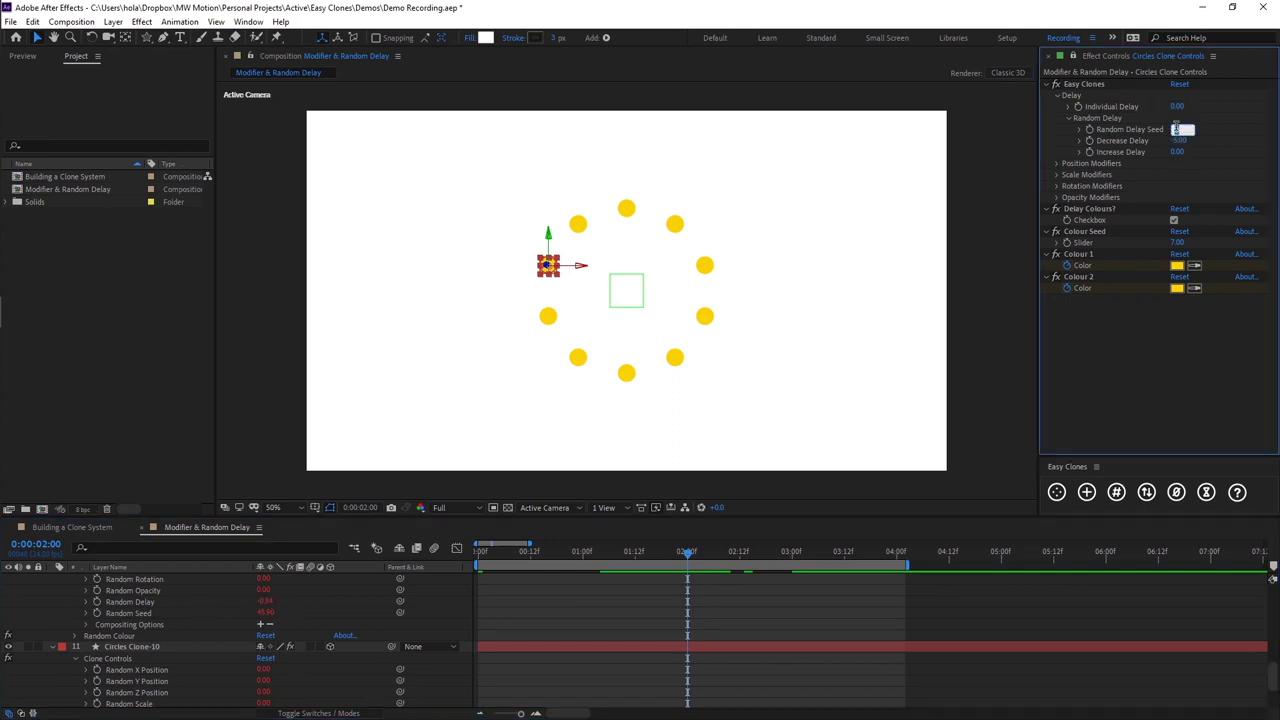
key("Up")
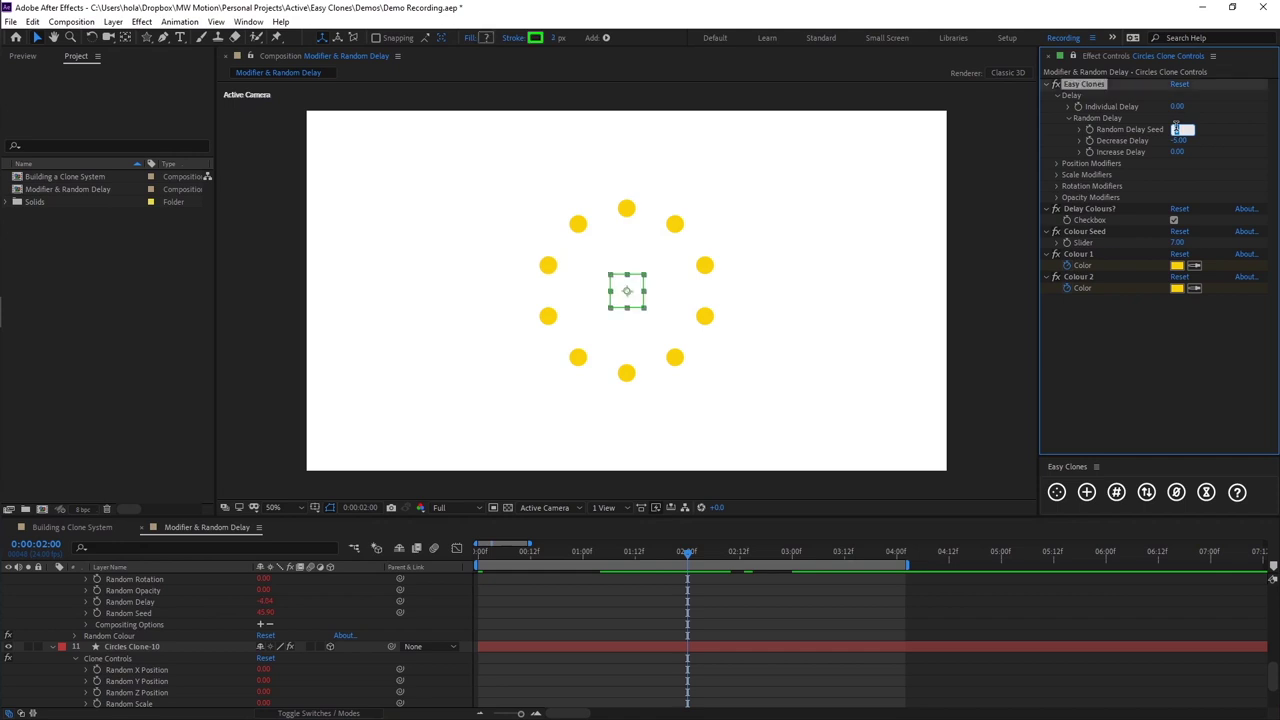
type("1")
left_click(528, 612)
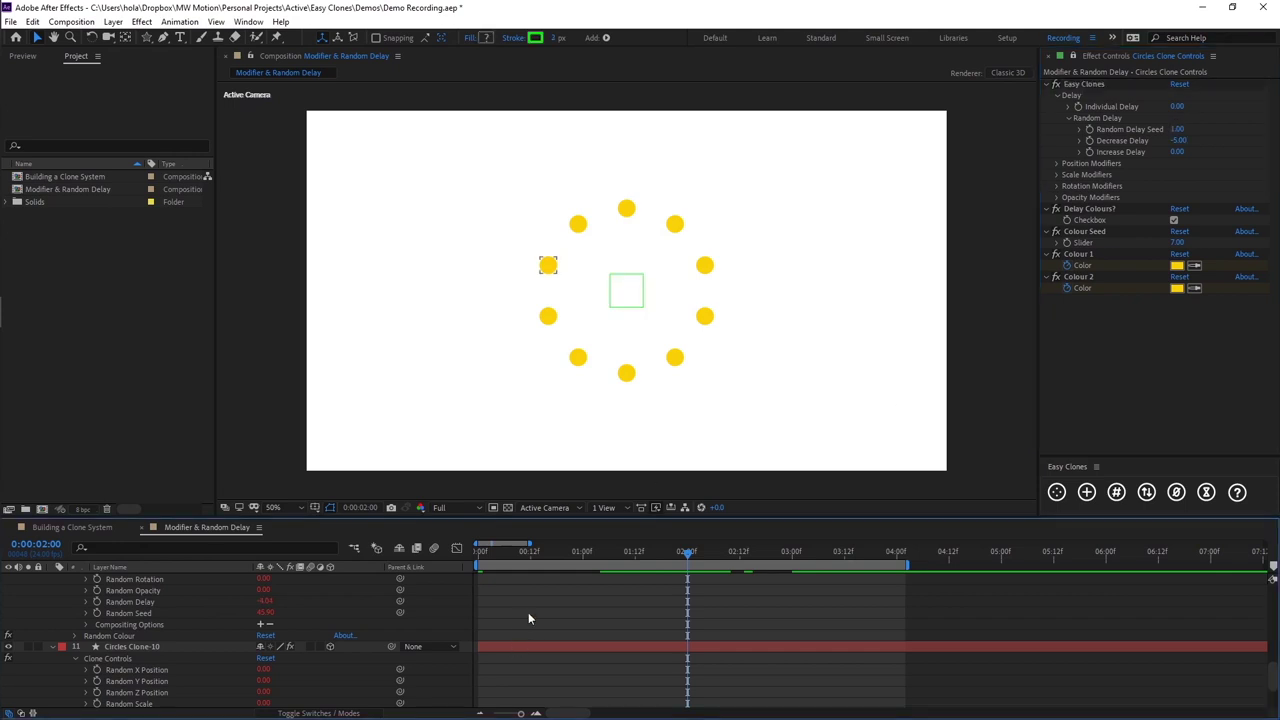
- Compare the Random Delay values of Circles Clone-9 and Circles Clone-10 under the new seed
scroll(266, 606, "down", 2)
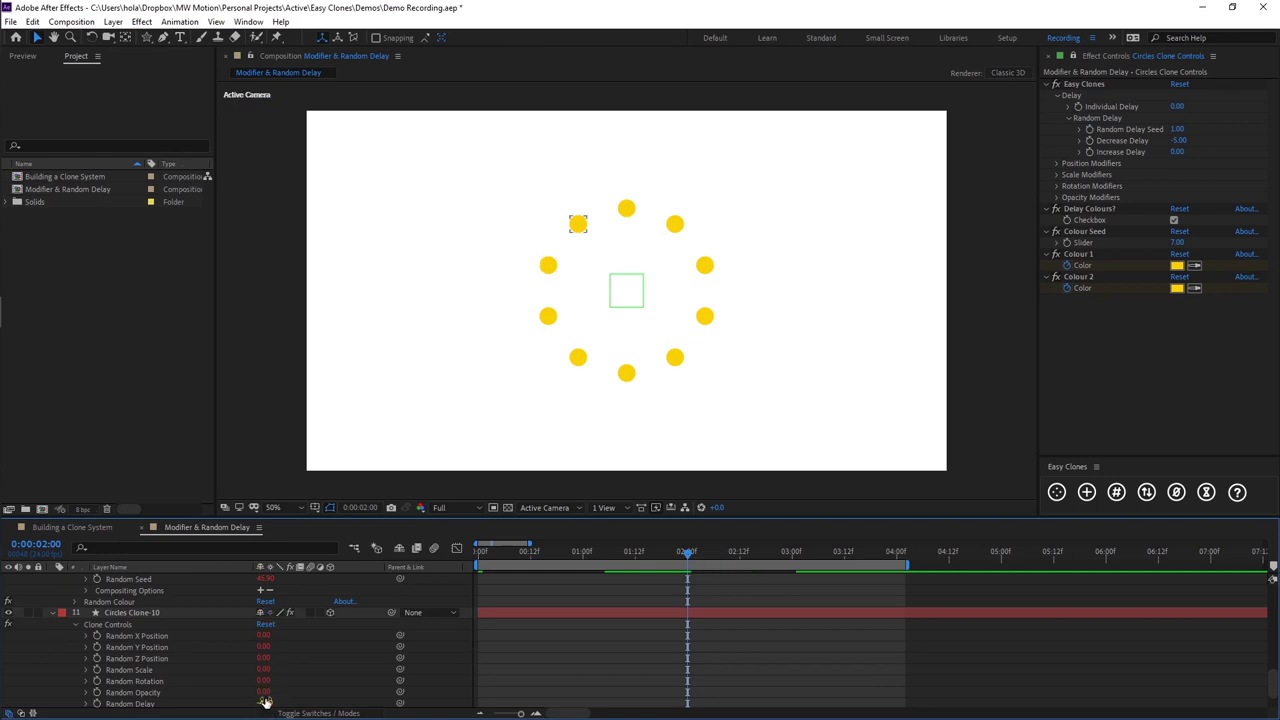
left_click_drag(263, 703, 210, 689)
scroll(280, 622, "up", 2)
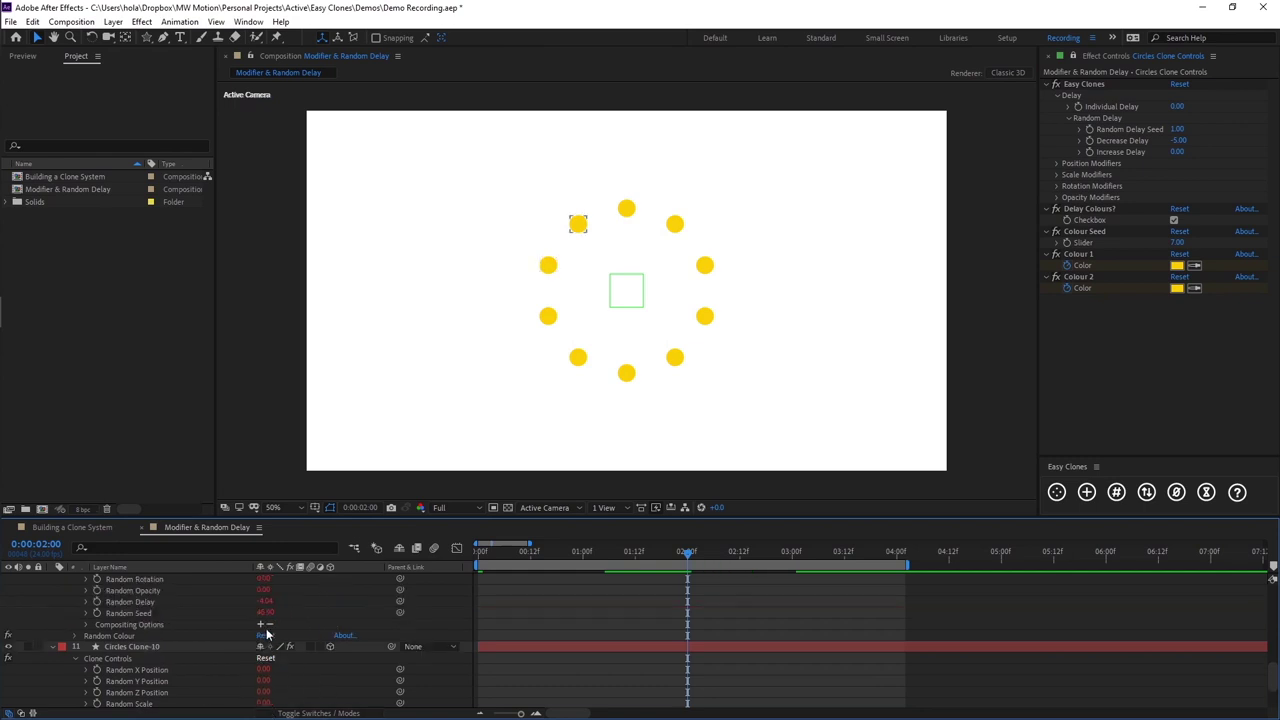
scroll(267, 633, "down", 4)
scroll(651, 624, "up", 2)
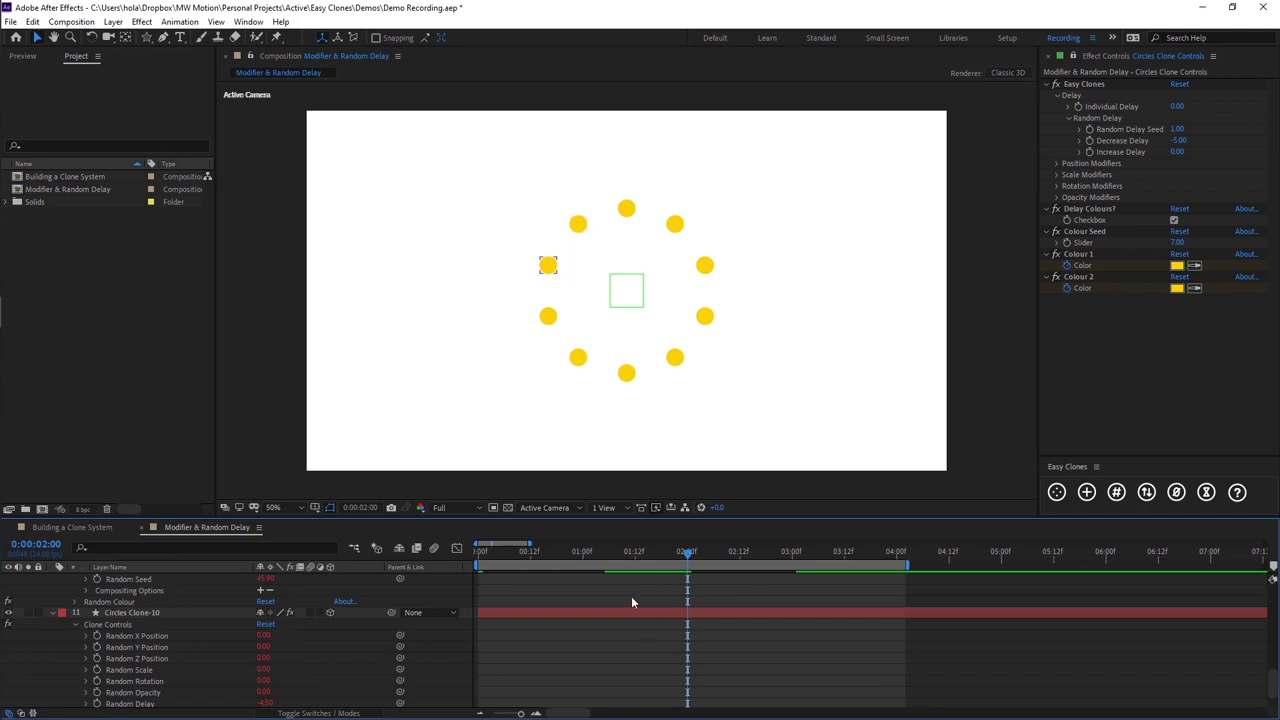
- Preview the reseeded scale and colour change from before 0:00:02:00 through 0:00:03:10
left_click_drag(686, 551, 636, 550)
key("space")
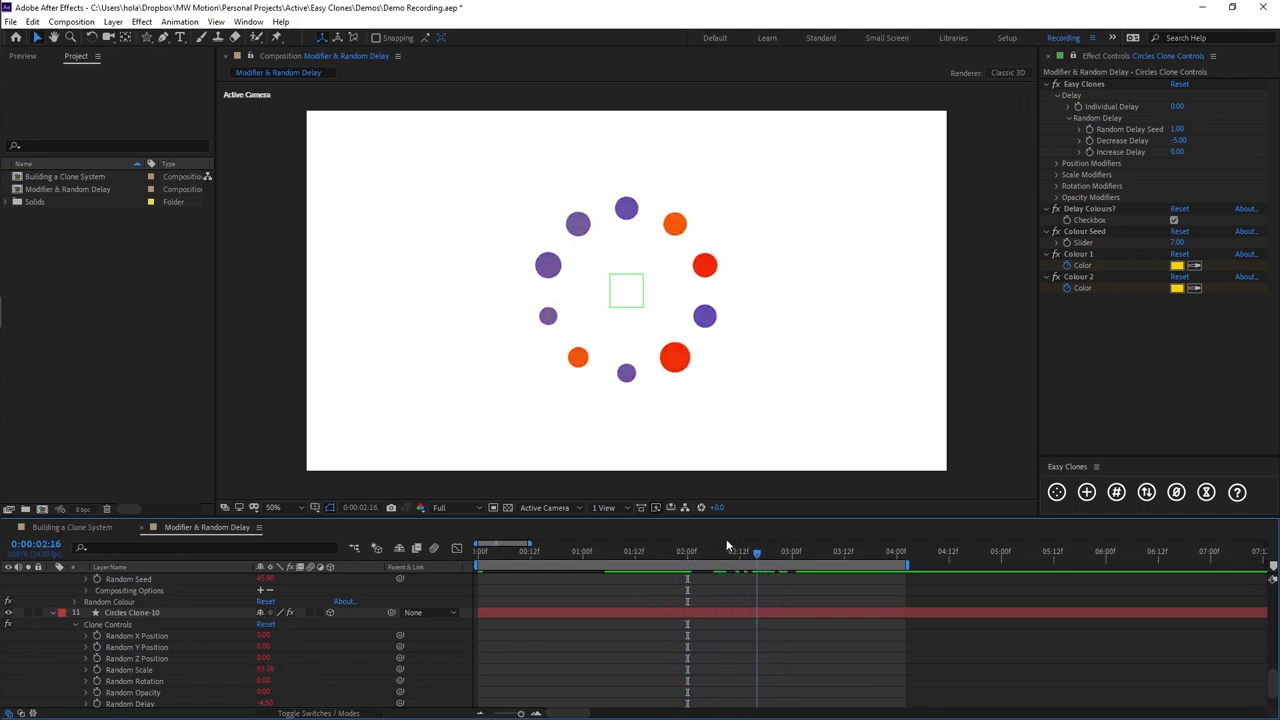
left_click_drag(663, 548, 704, 552)
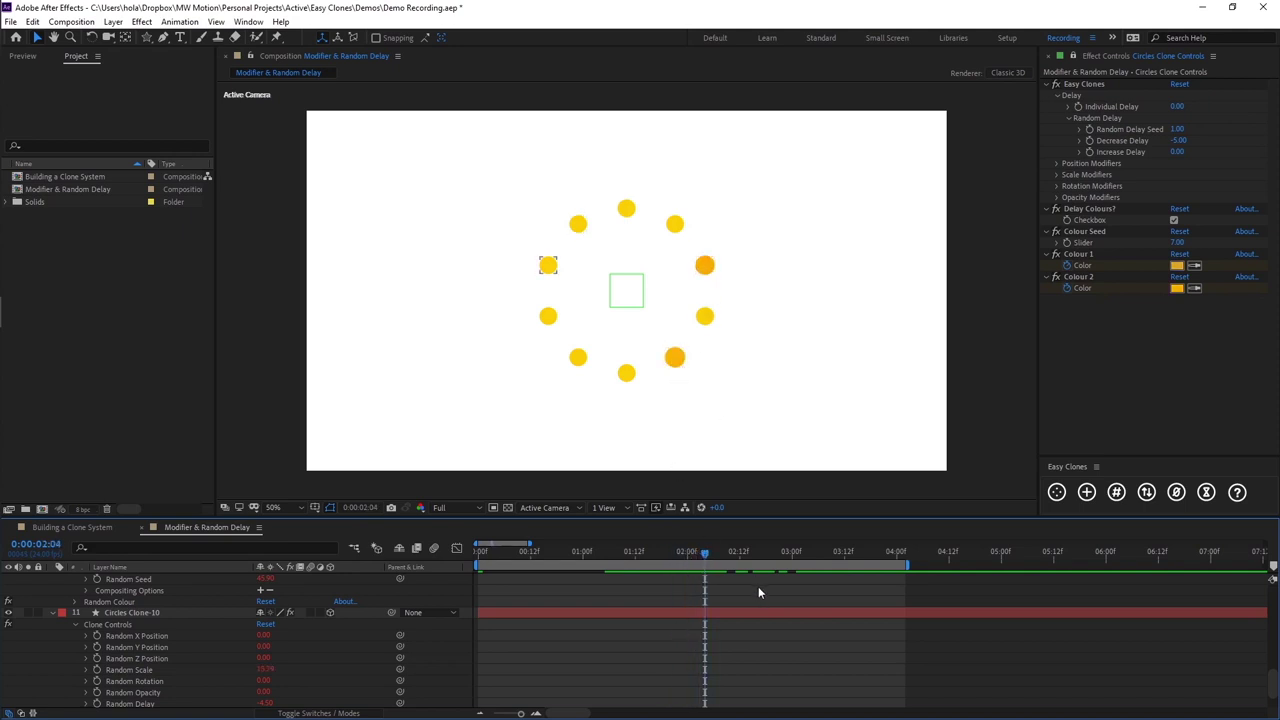
left_click_drag(706, 550, 838, 553)
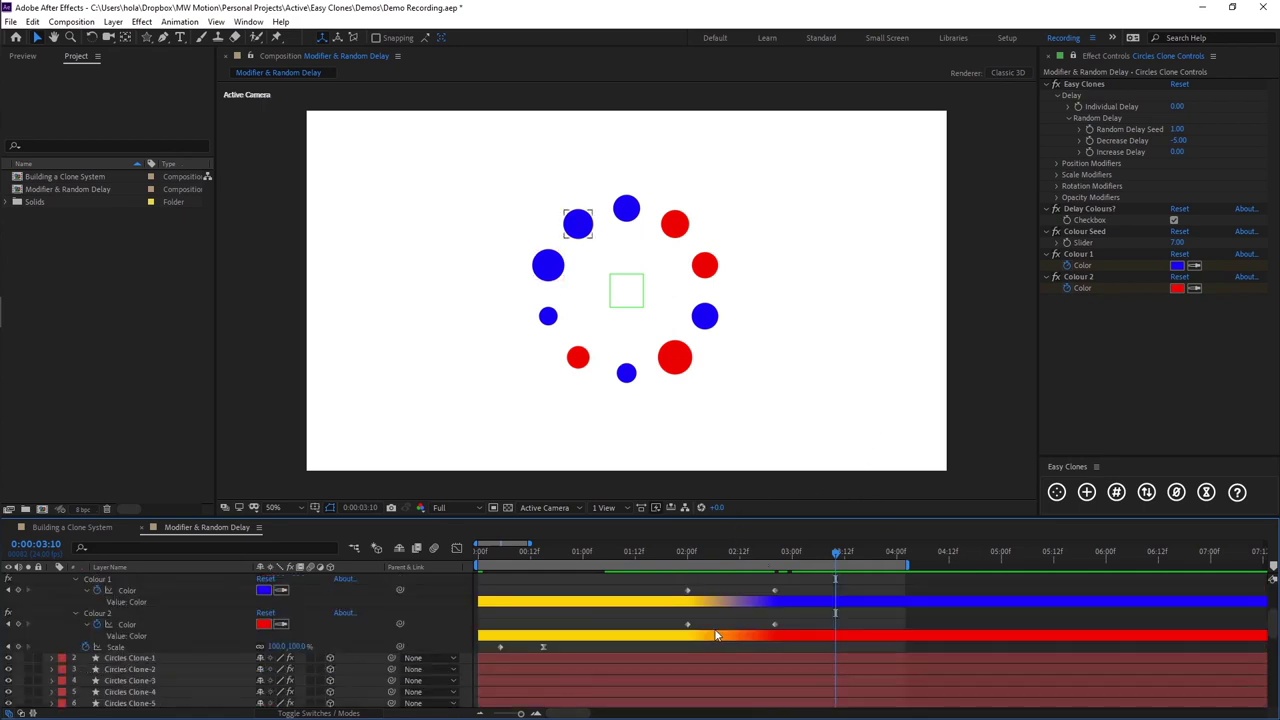
- At 0:00:02:00, set Decrease Delay to 0 and Increase Delay to 5 in the Random Delay settings
scroll(716, 636, "up", 3)
left_click(684, 551)
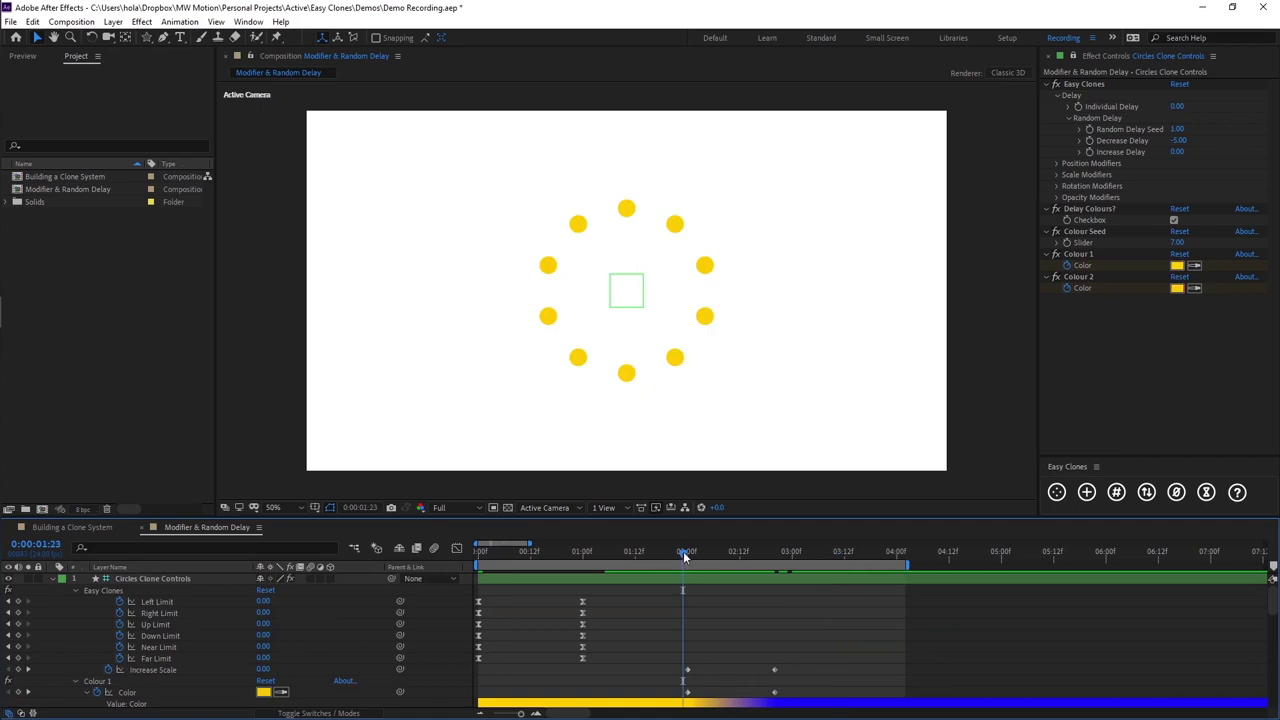
left_click_drag(683, 551, 687, 551)
left_click(1181, 141)
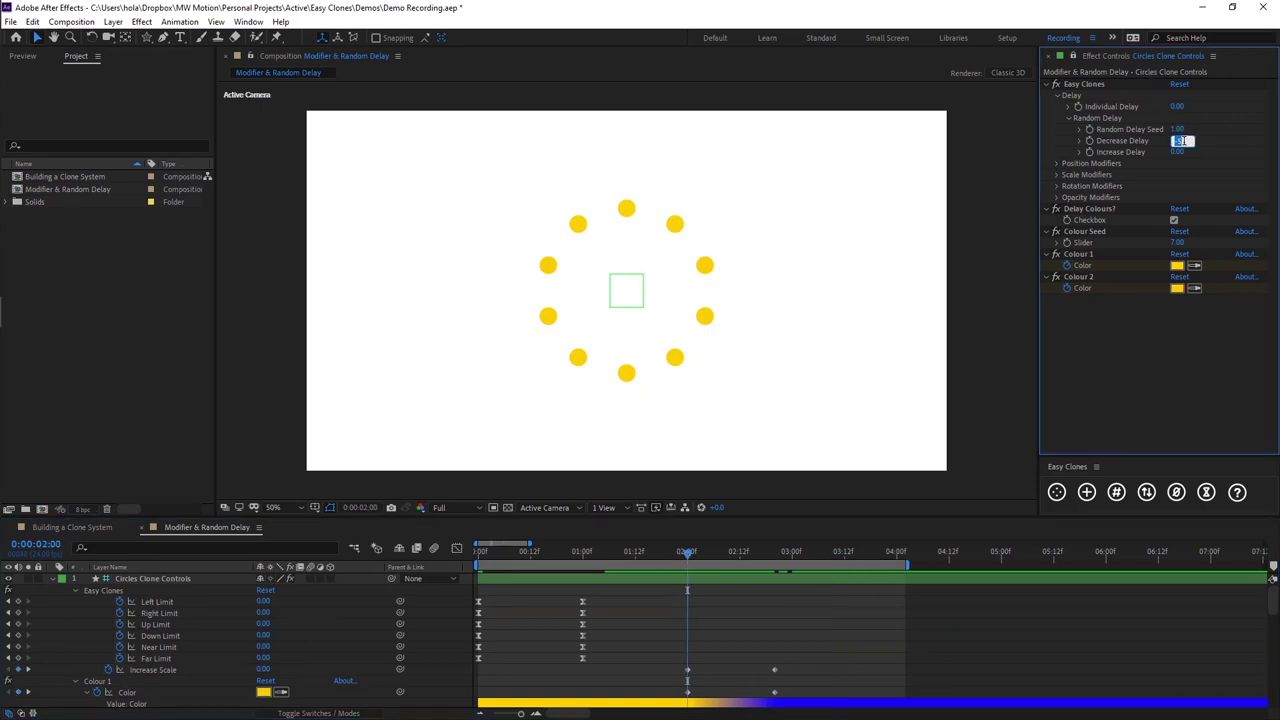
type("0")
key("Return")
left_click(1182, 151)
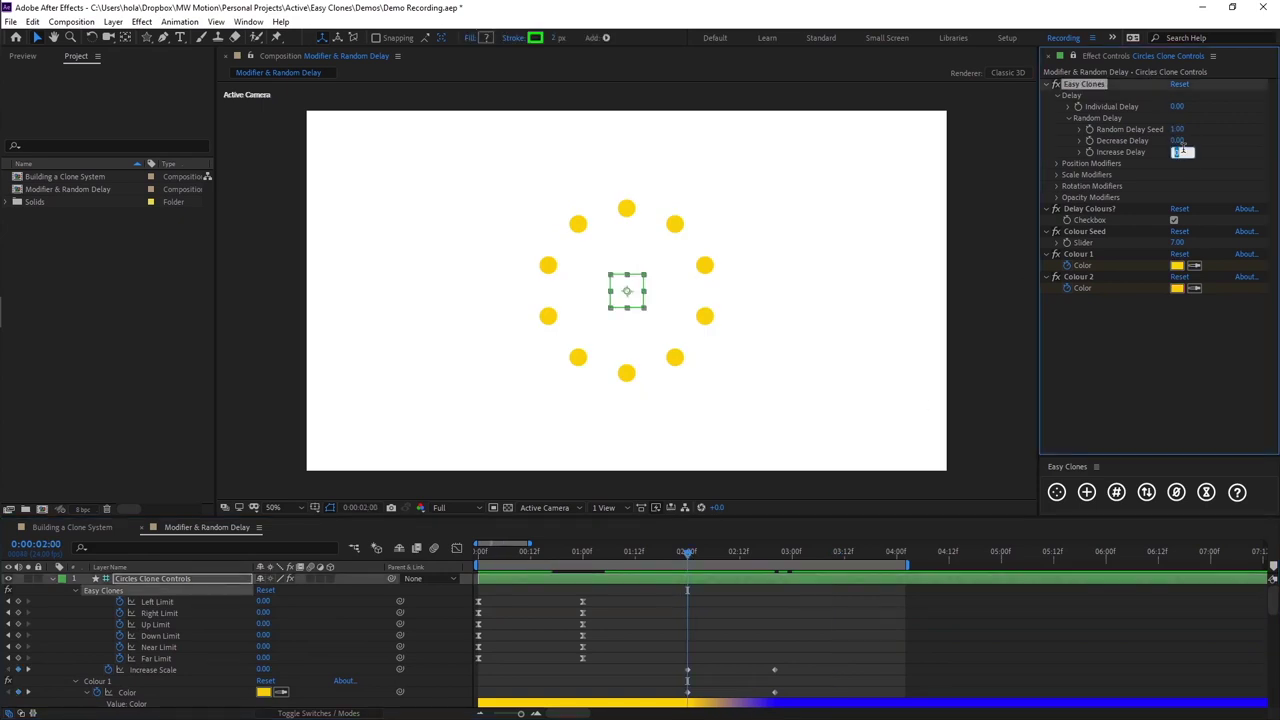
type("5")
key("Return")
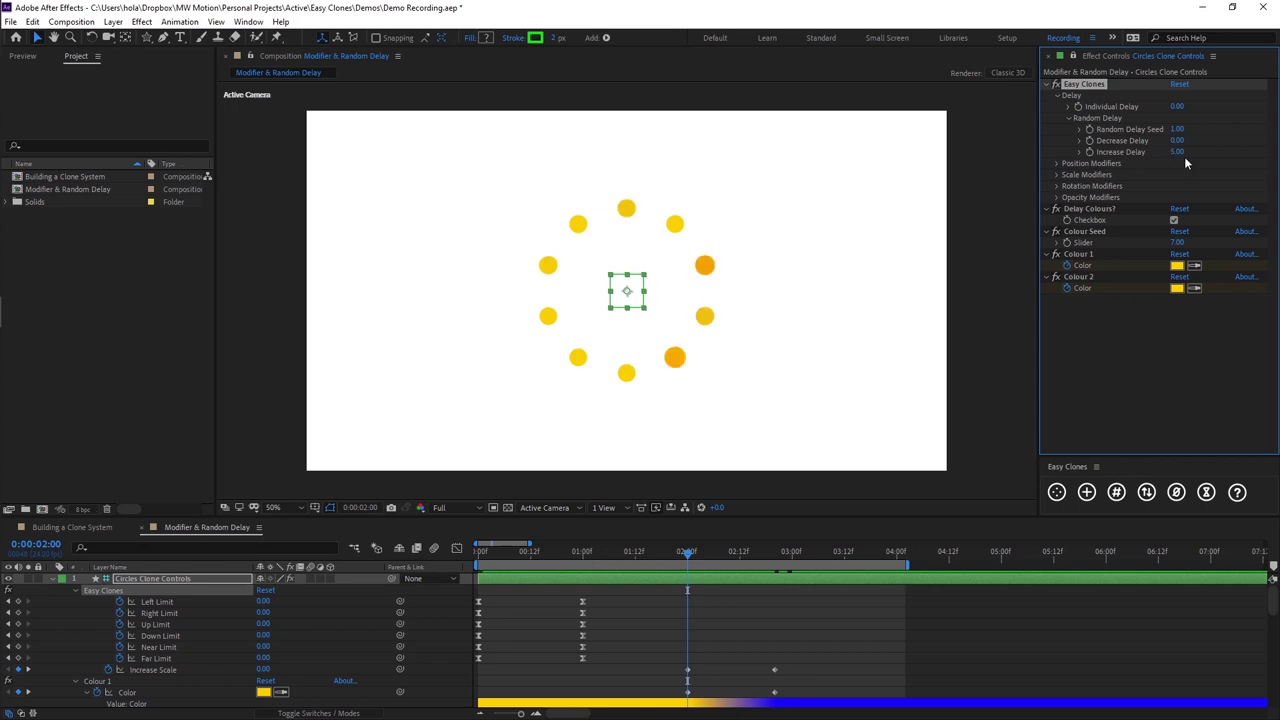
- Inspect the Random Delay value of Circles Clone-10 with Increase Delay applied
scroll(686, 600, "down", 1)
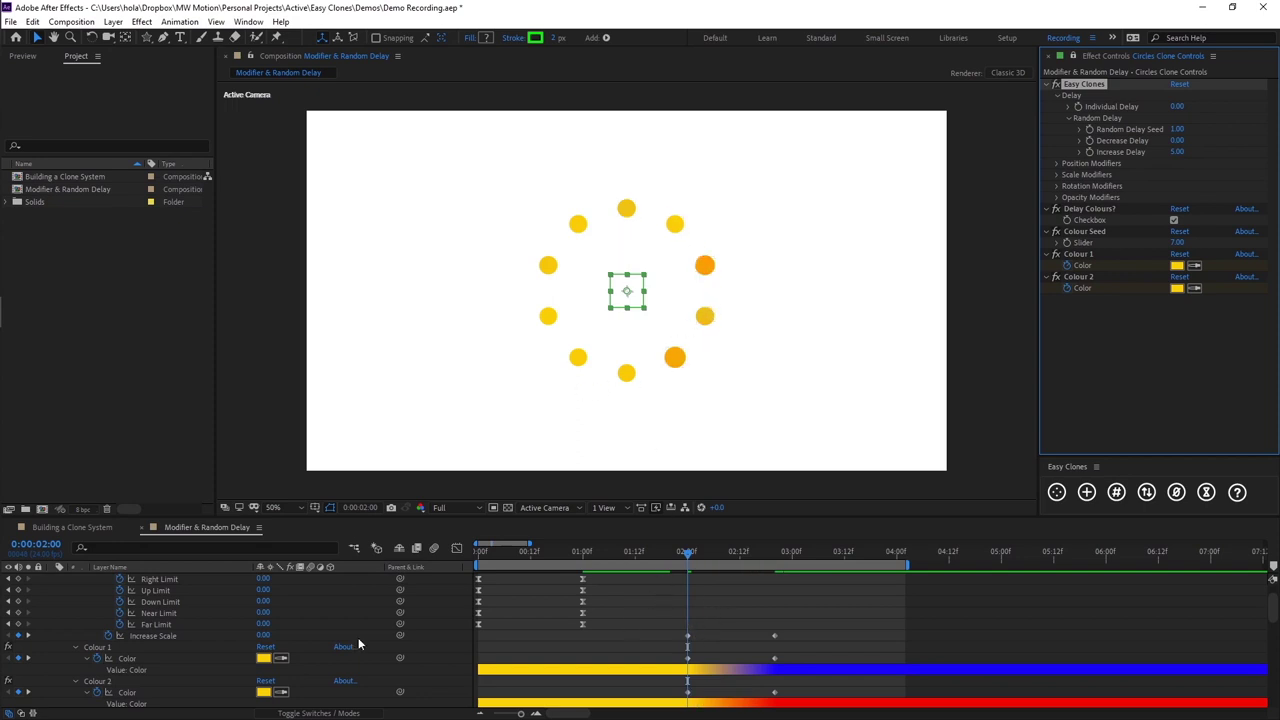
scroll(206, 644, "up", 5)
left_click(250, 659)
scroll(258, 702, "down", 2)
left_click(262, 679)
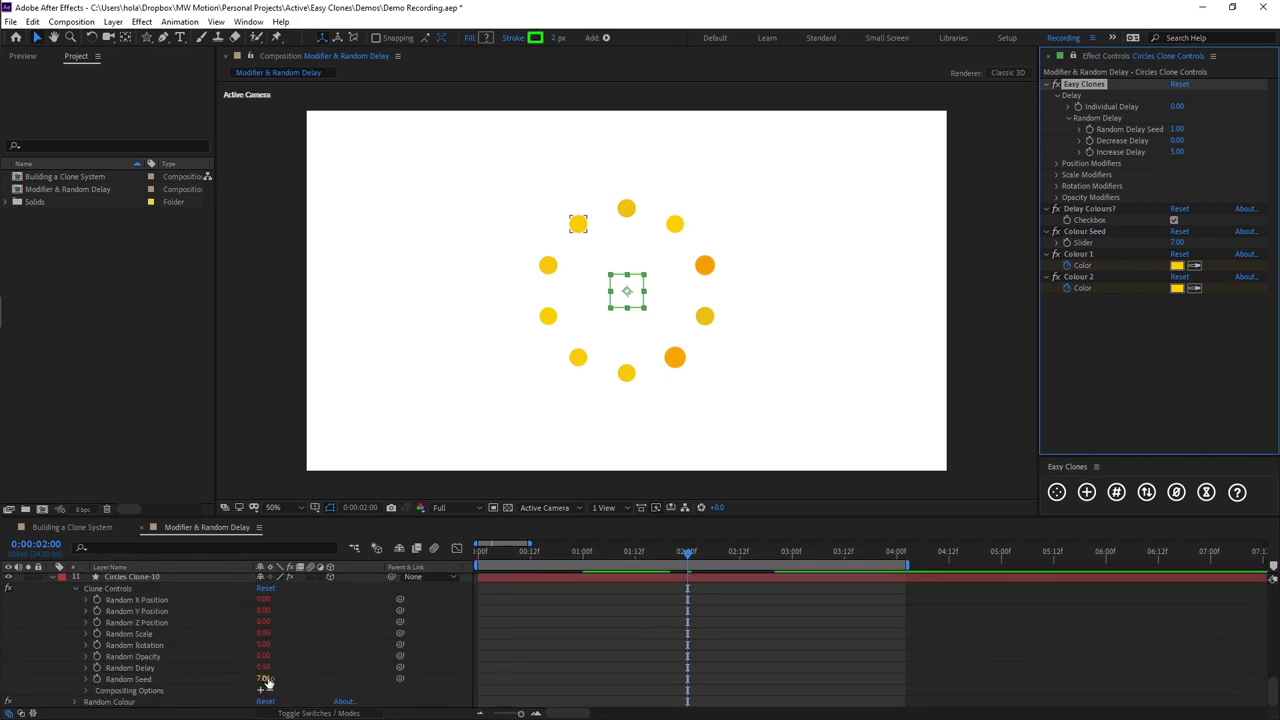
type("1")
key("Return")
scroll(712, 621, "down", 1)
scroll(712, 621, "up", 1)
scroll(658, 632, "down", 6)
- Go back ten frames from the 0:00:02:00 keyframes and step forward to 0:00:01:22, examining when each circle starts changing
mouse_move(668, 614)
left_mouse_down()
mouse_move(706, 712)
mouse_move(716, 634)
left_mouse_up()
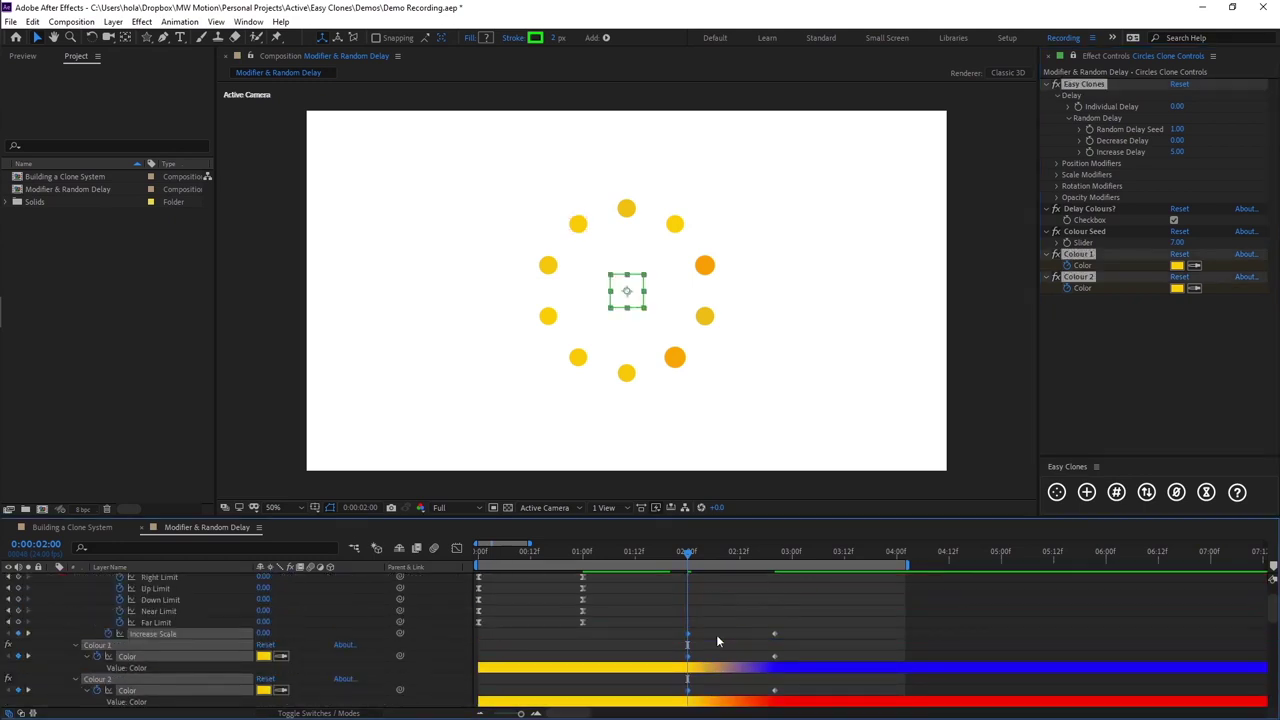
key("shift+Page_Up")
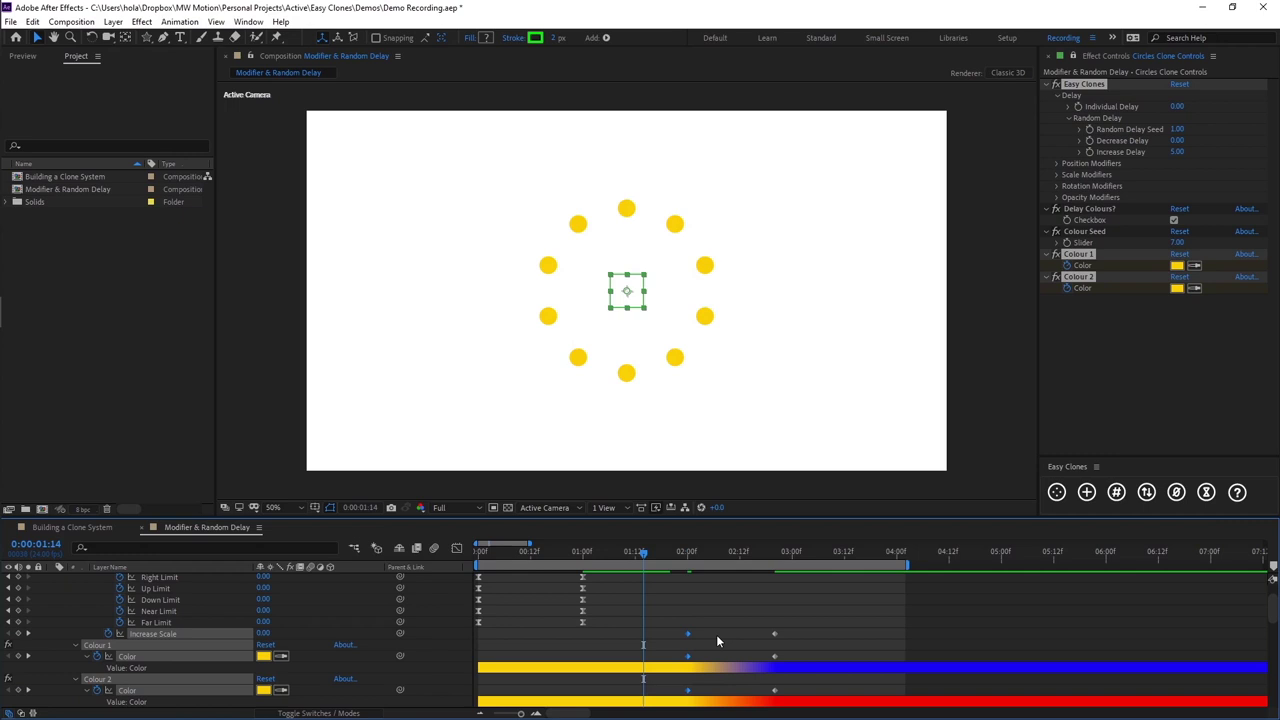
key("Page_Down")
key("Page_Down")
key("Page_Down")
key("Page_Down")
key("Page_Down")
key("Page_Down")
key("Page_Down")
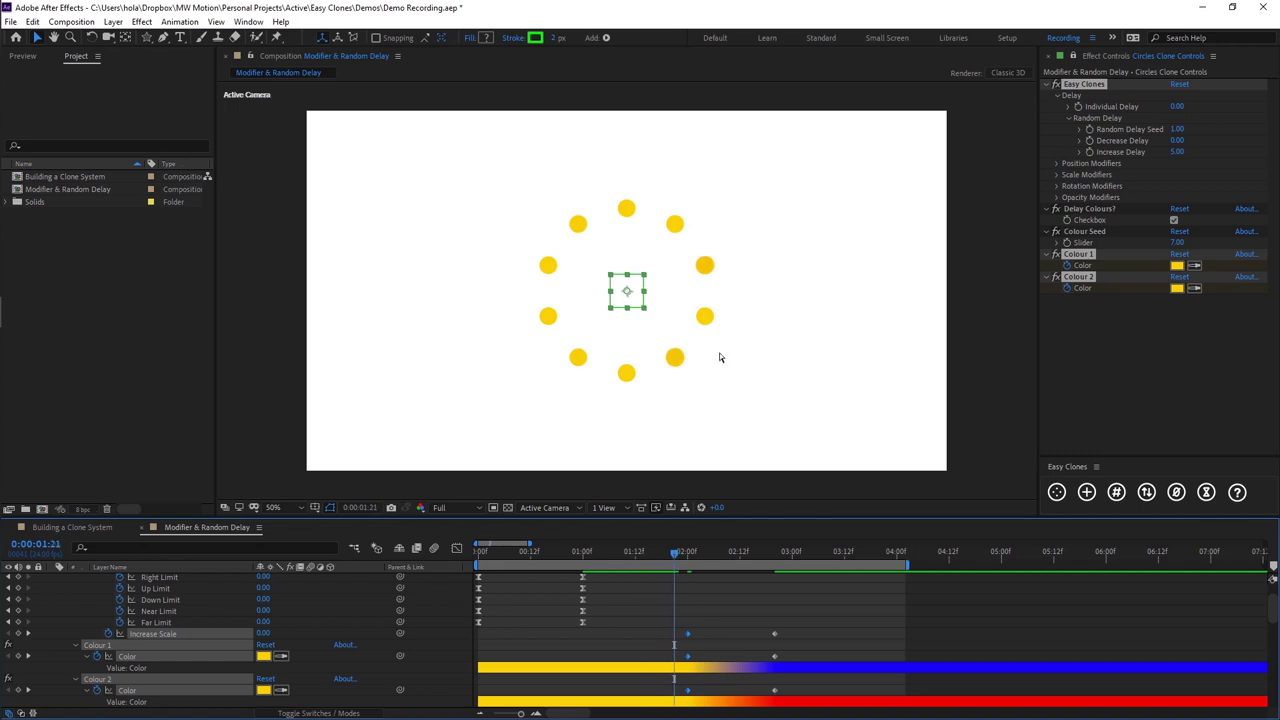
key("Page_Down")
left_click(706, 626)
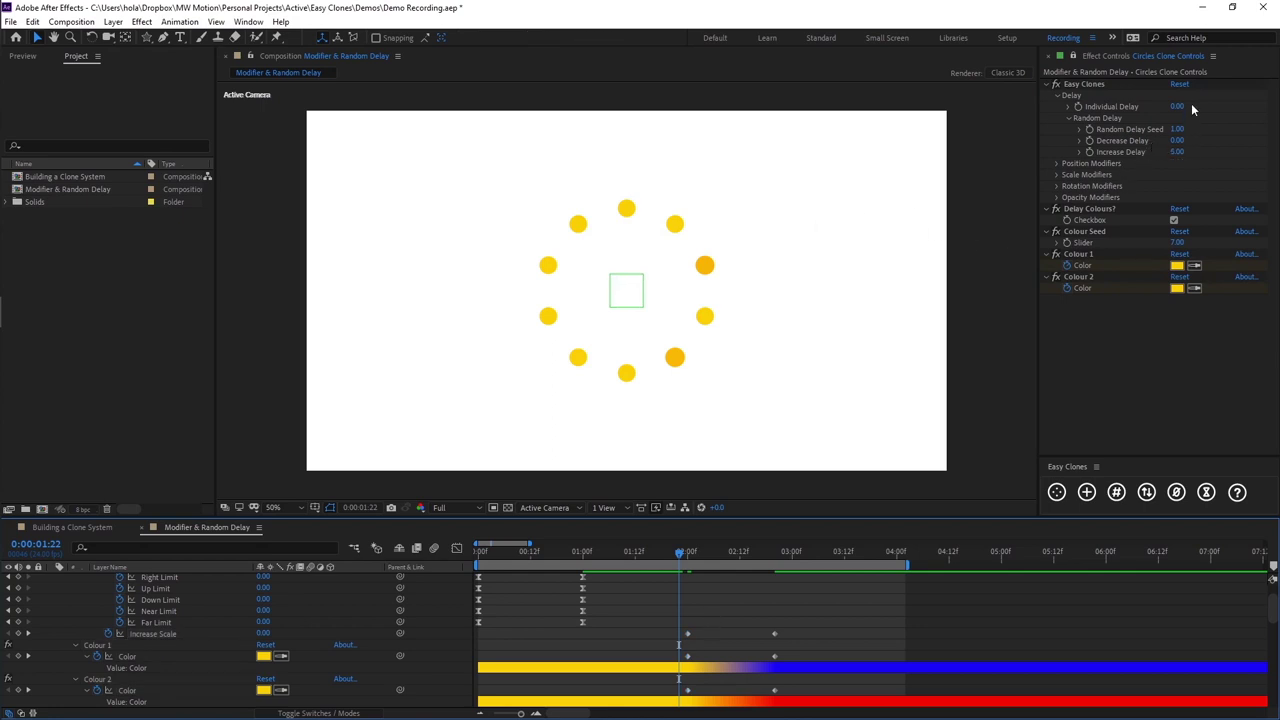
- Set Decrease Delay to -5 alongside the existing Increase Delay
left_click(1177, 140)
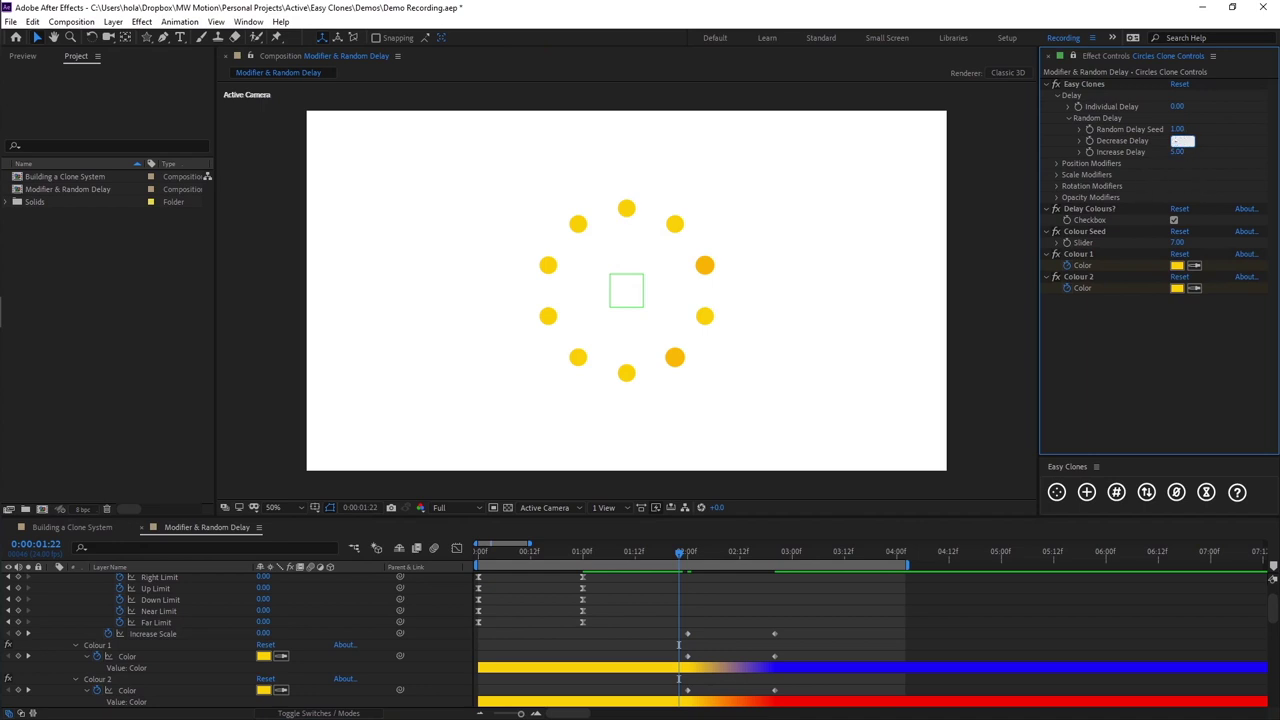
type("-5")
left_click(1196, 180)
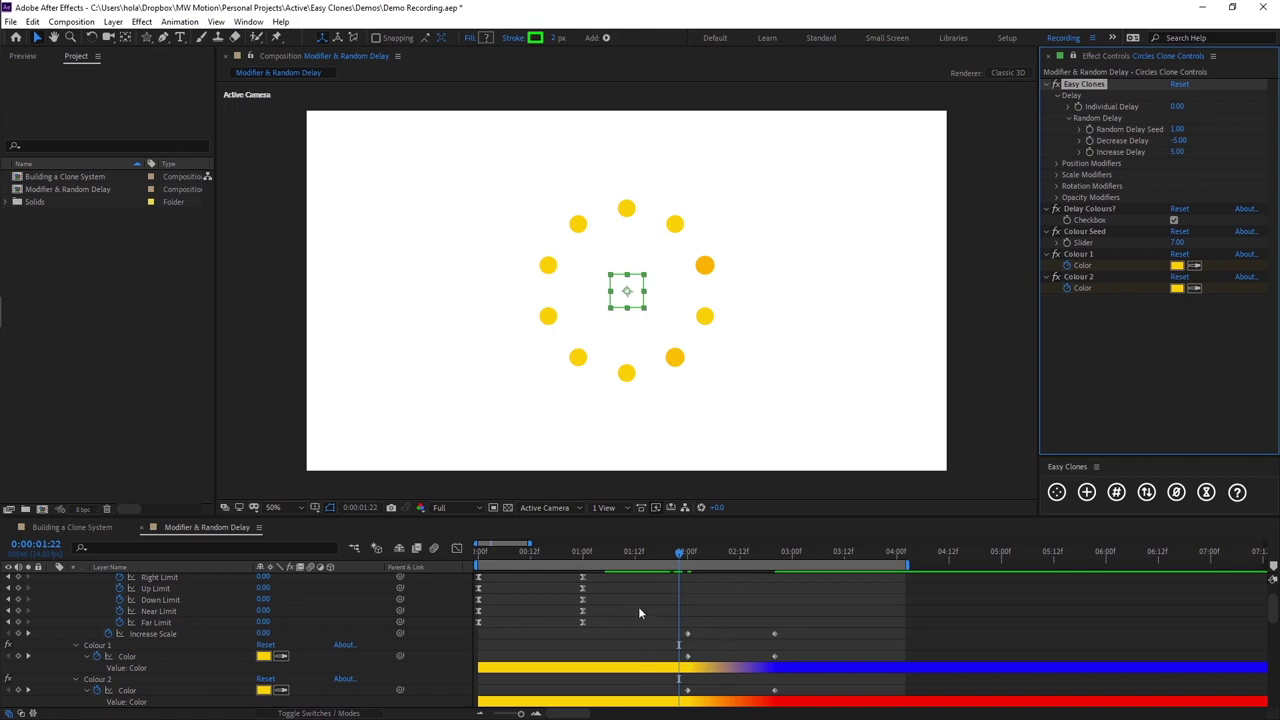
- Inspect the Random Delay value of Circles Clone-10 with both delay limits applied
scroll(639, 611, "down", 6)
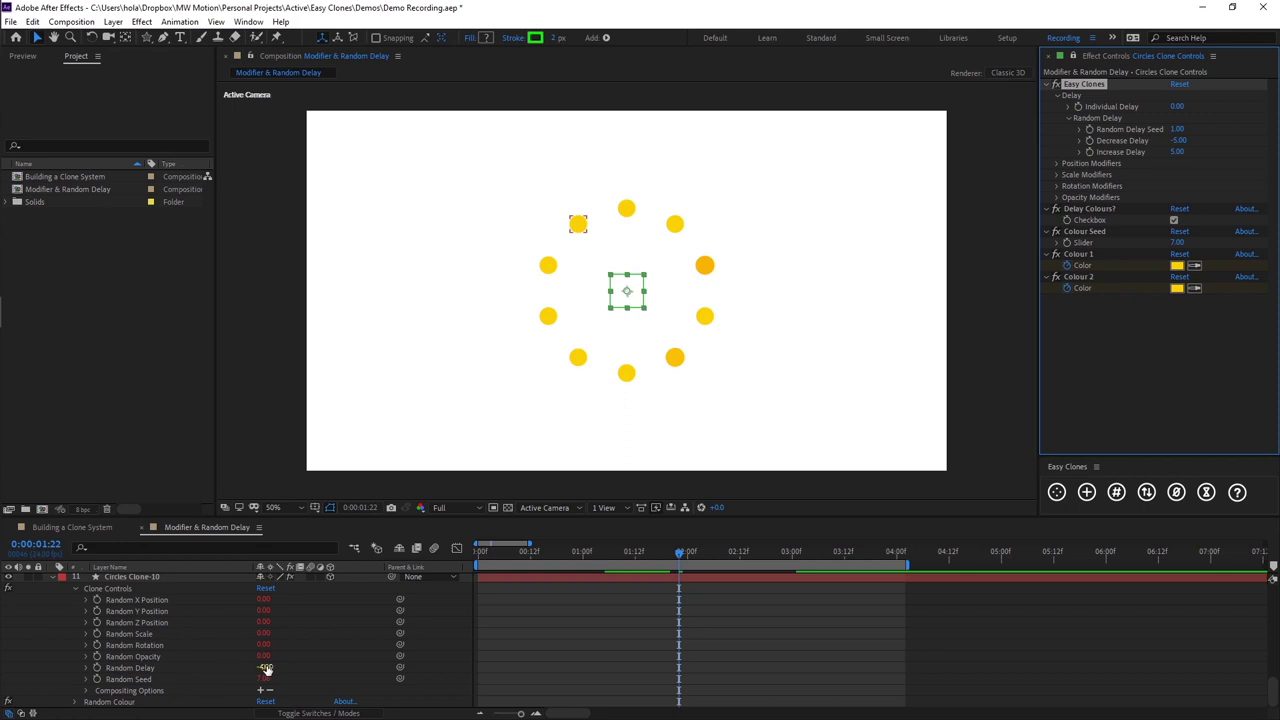
left_click(654, 647)
scroll(654, 647, "up", 6)
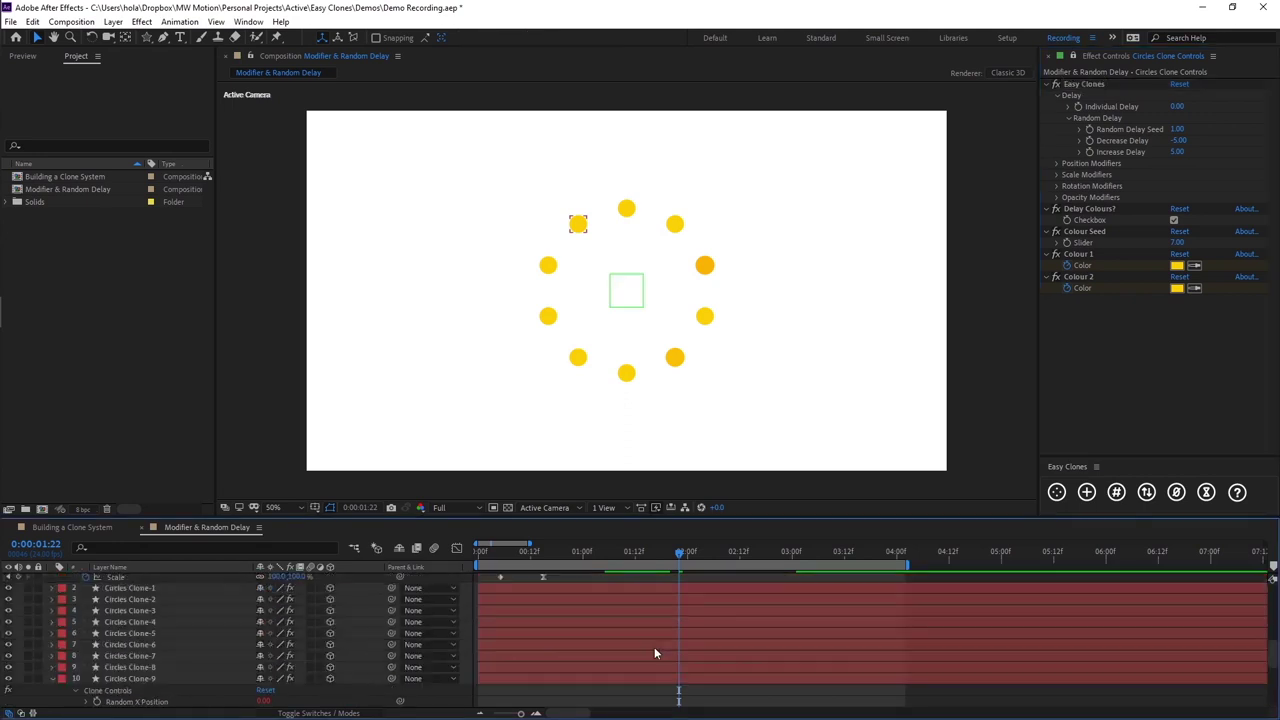
- Check the circles around 0:00:02:00, then preview the whole animation from the first frame
left_click_drag(680, 553, 688, 553)
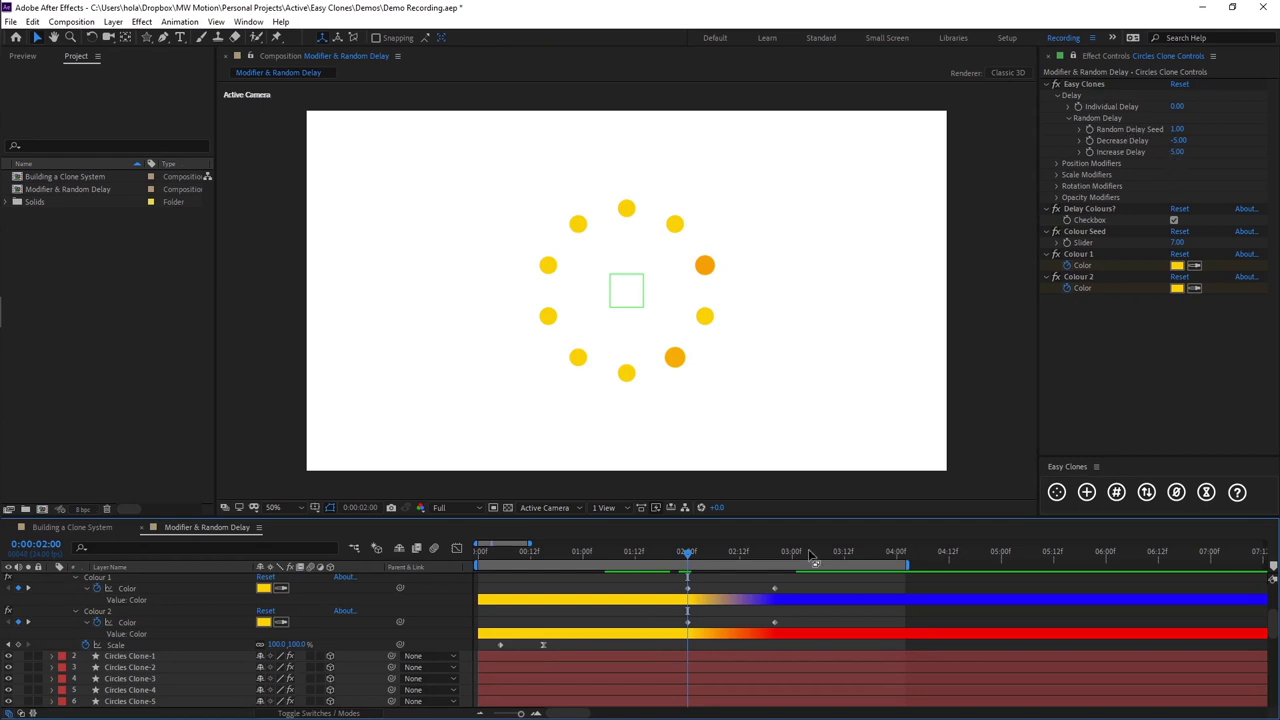
left_click(686, 588)
mouse_move(680, 551)
left_mouse_down()
mouse_move(729, 551)
mouse_move(437, 563)
left_mouse_up()
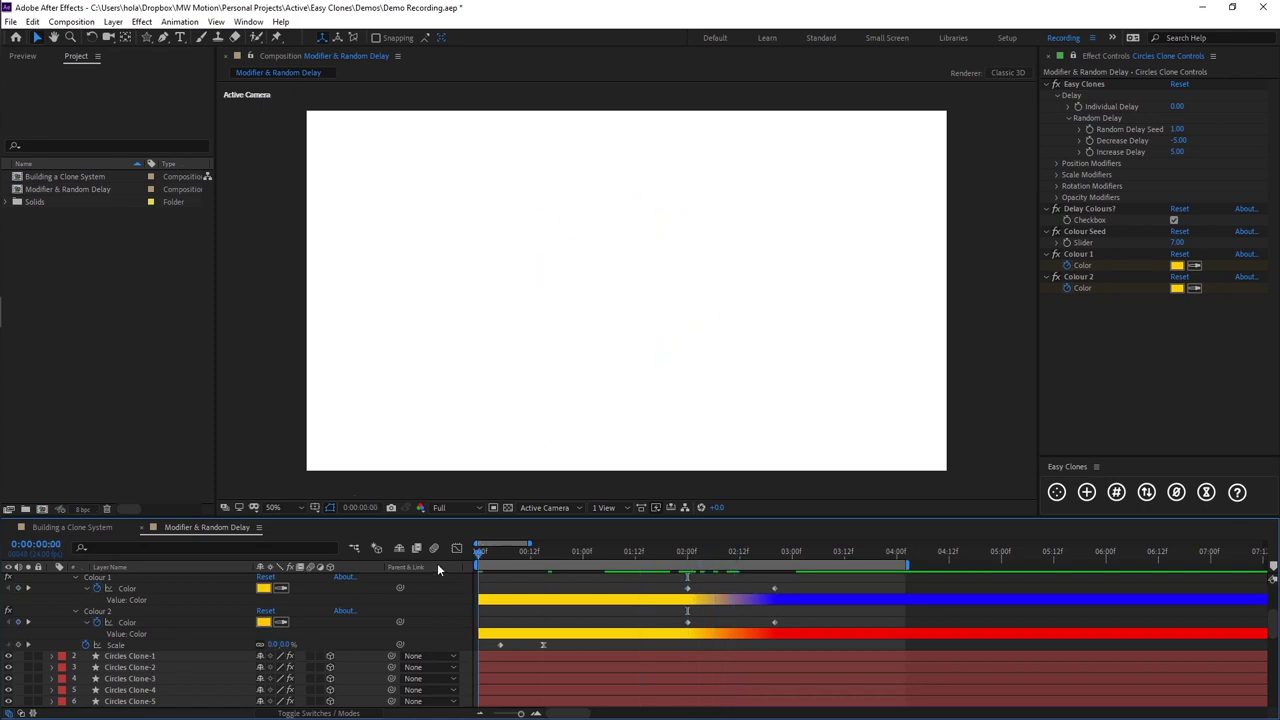
key("space")
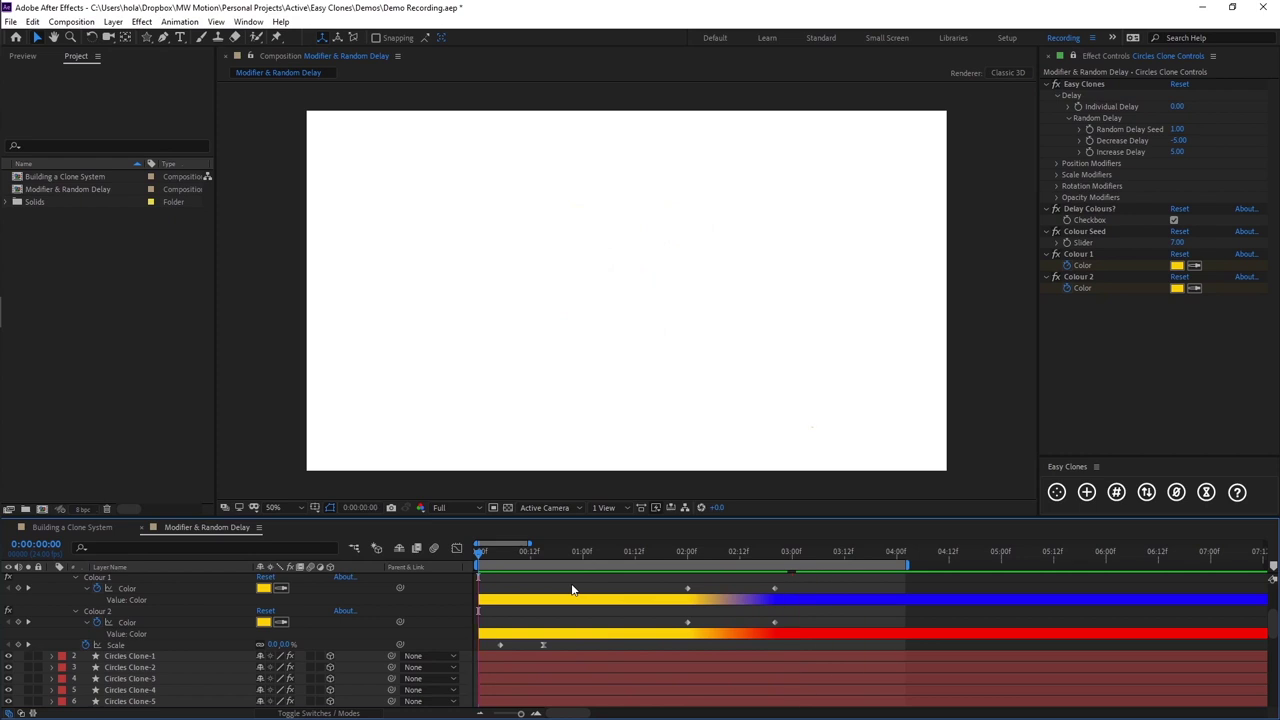
- Collapse the expanded layers, reveal only the Circles Clone Controls layer's keyframed properties, and replay the animation
key("u")
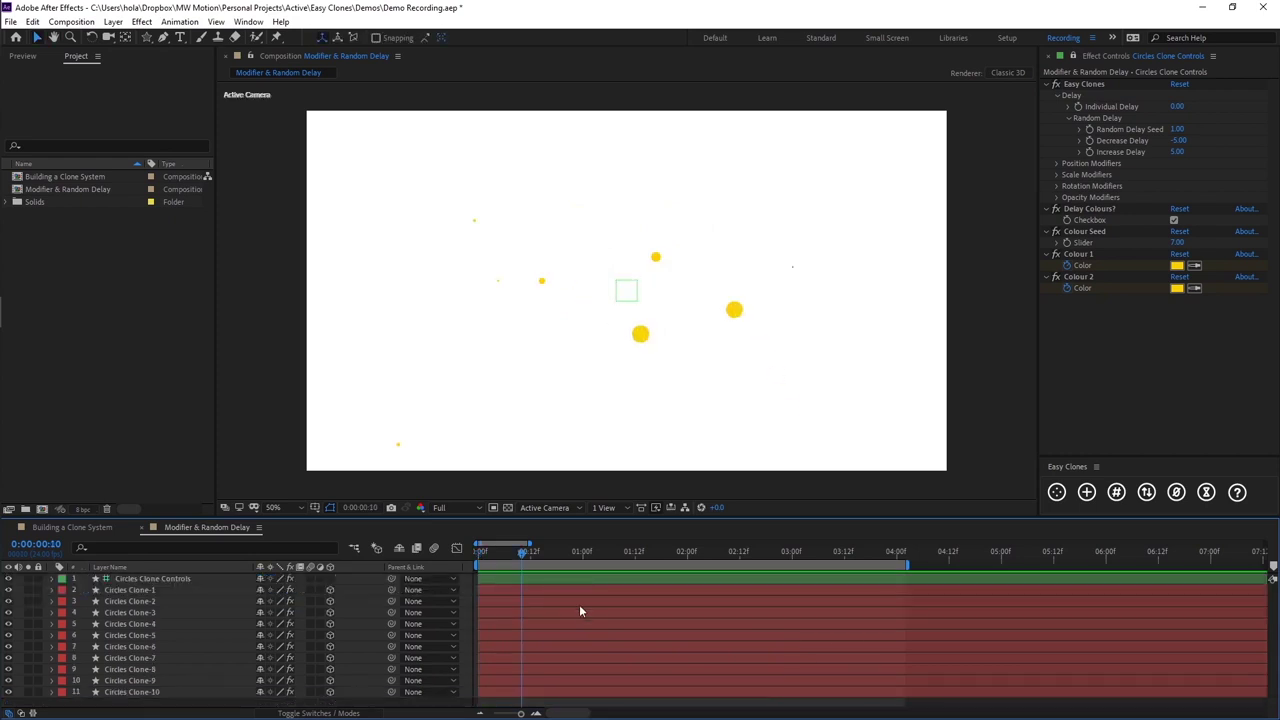
key("u")
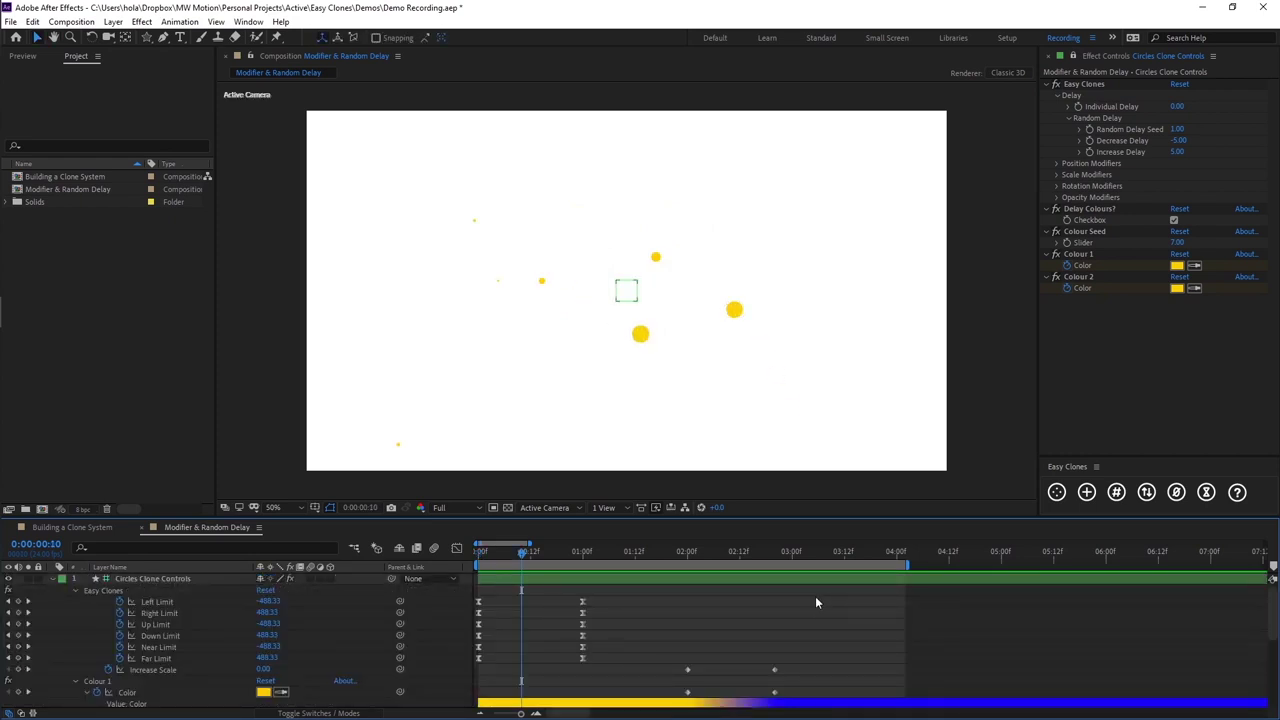
left_click_drag(815, 596, 472, 708)
left_click(657, 657)
key("space")
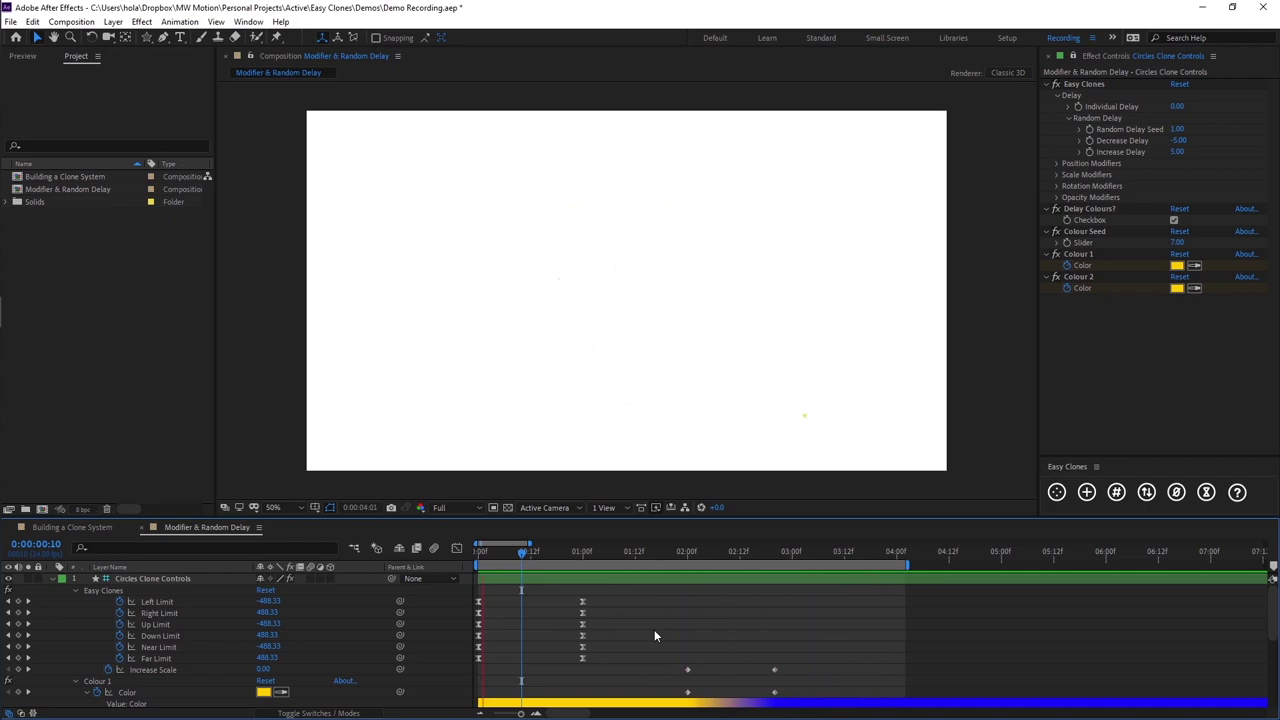
- At 0:00:03:05, move the large red circle from the ring's lower right outward, away from the other circles
left_click_drag(545, 555, 813, 572)
left_click_drag(678, 367, 769, 408)
left_click(757, 631)
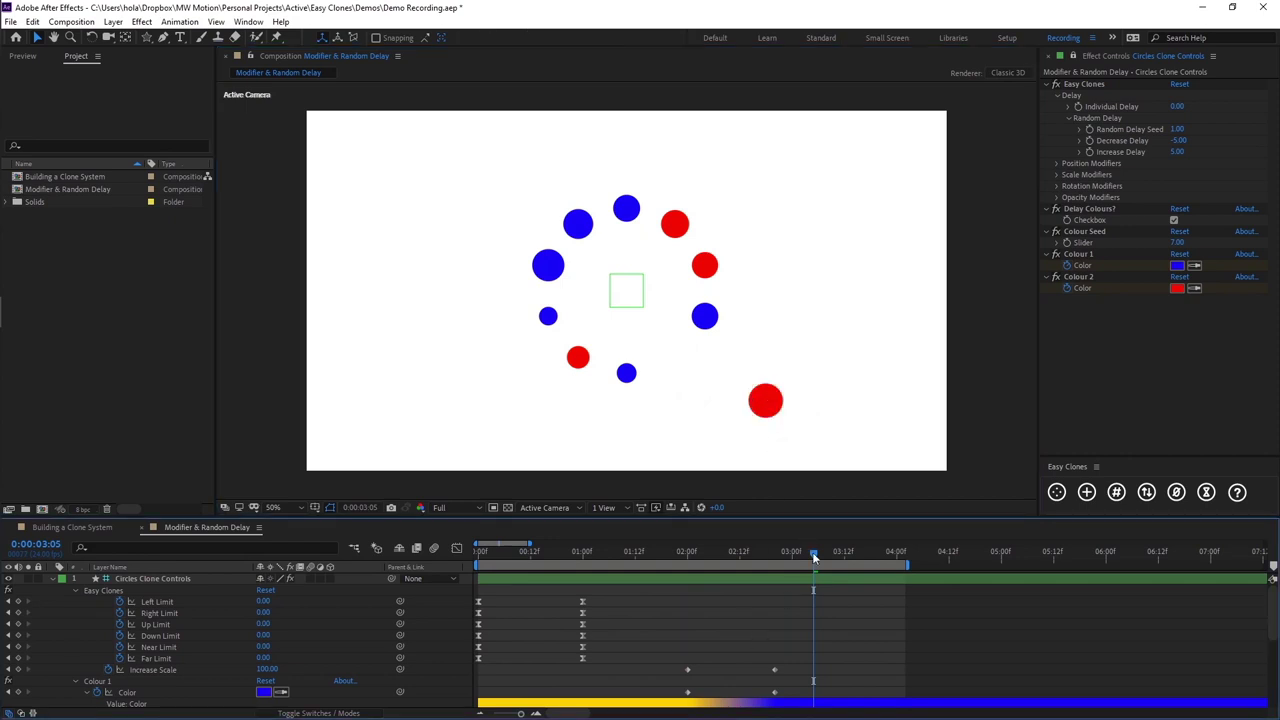
- At 0:00:03:16, select Circles Clone-1 through Circles Clone-10 and reveal their Position properties
key("space")
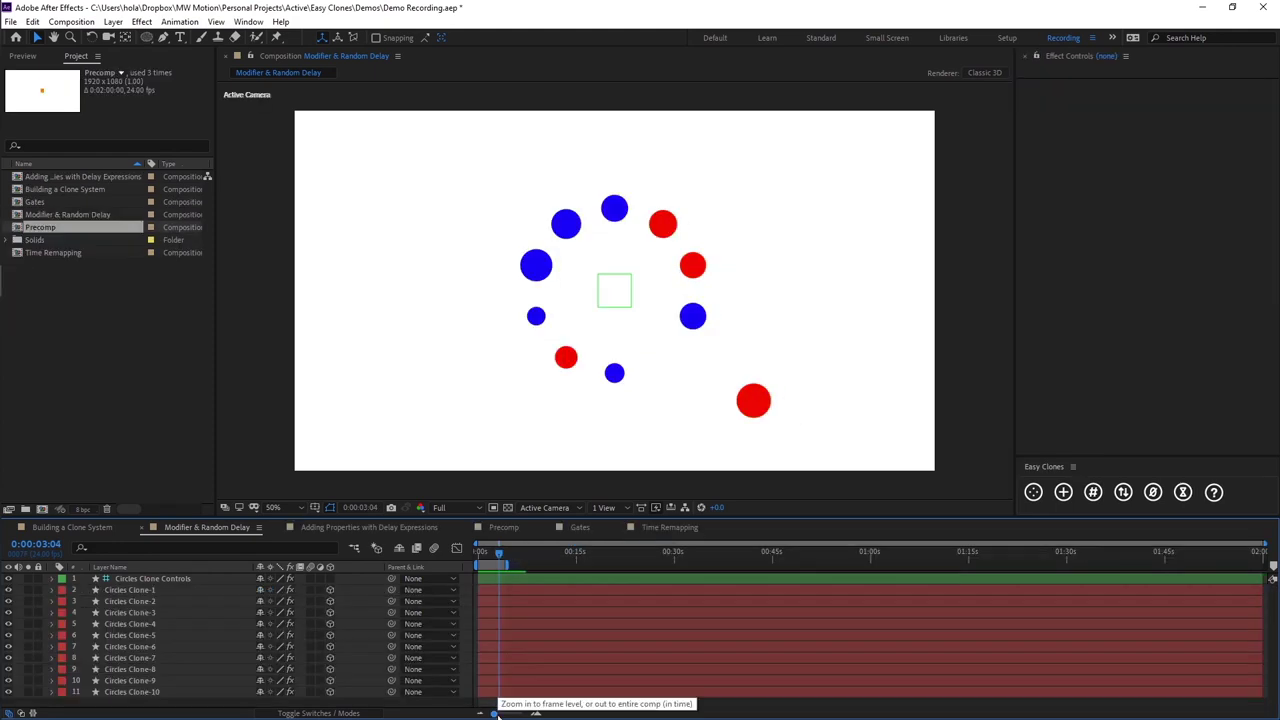
left_click(1153, 492)
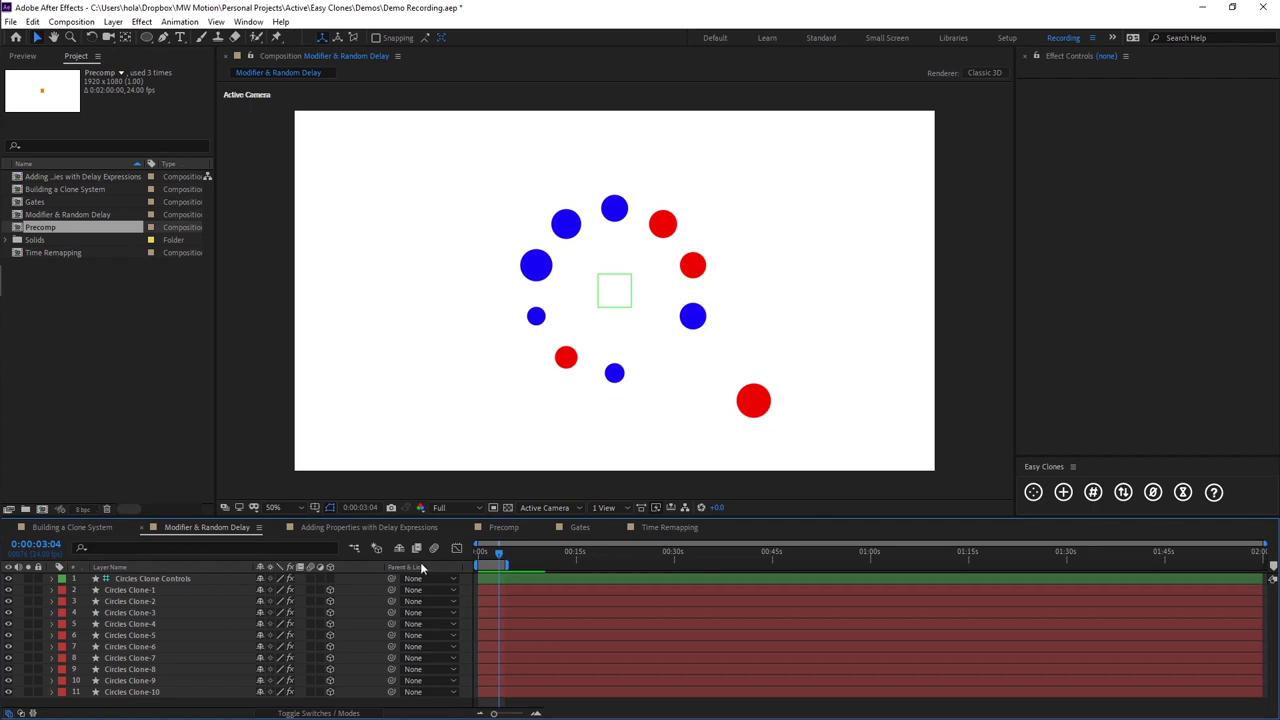
left_click(493, 551)
left_click_drag(493, 550, 503, 561)
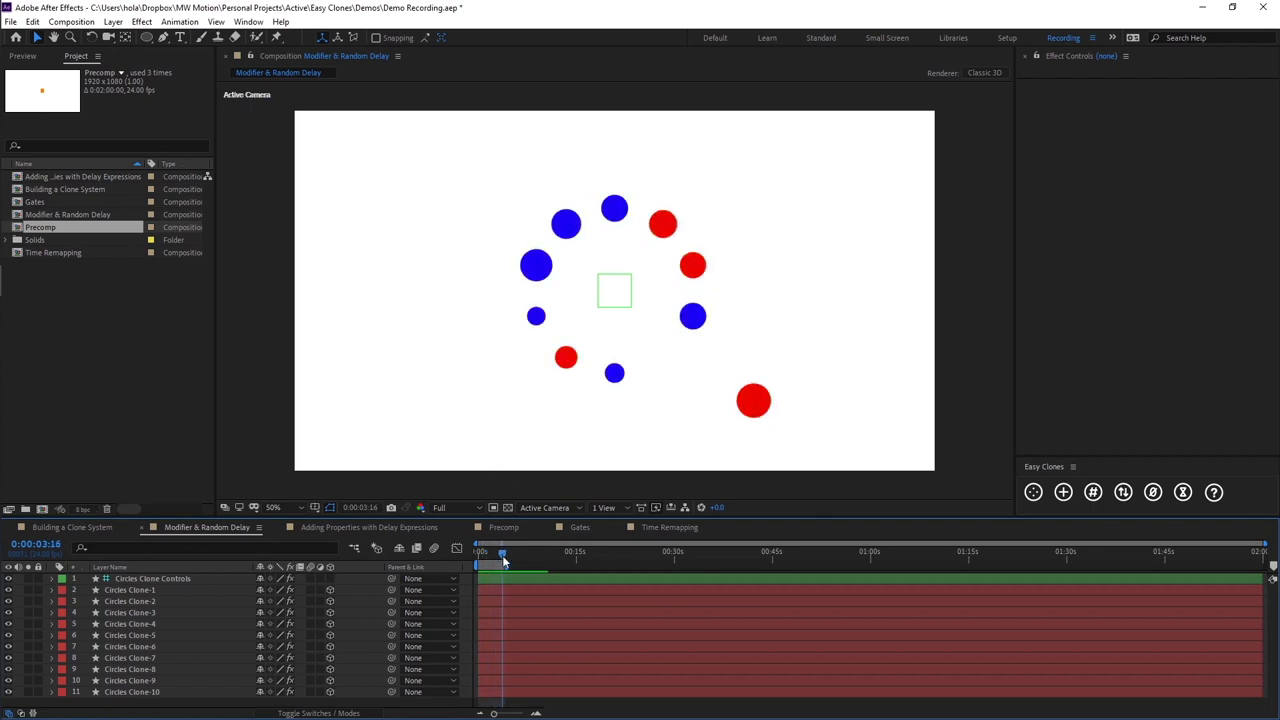
left_click(163, 590)
left_click(163, 692, "shift")
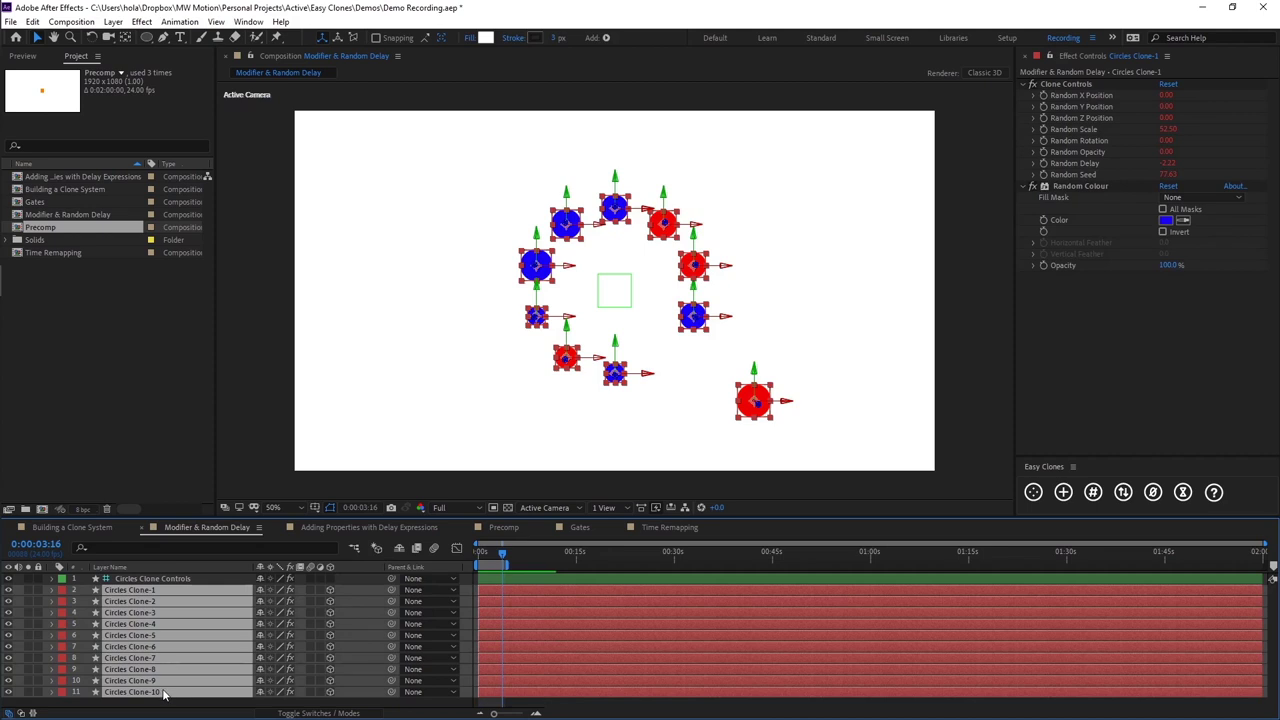
key("p")
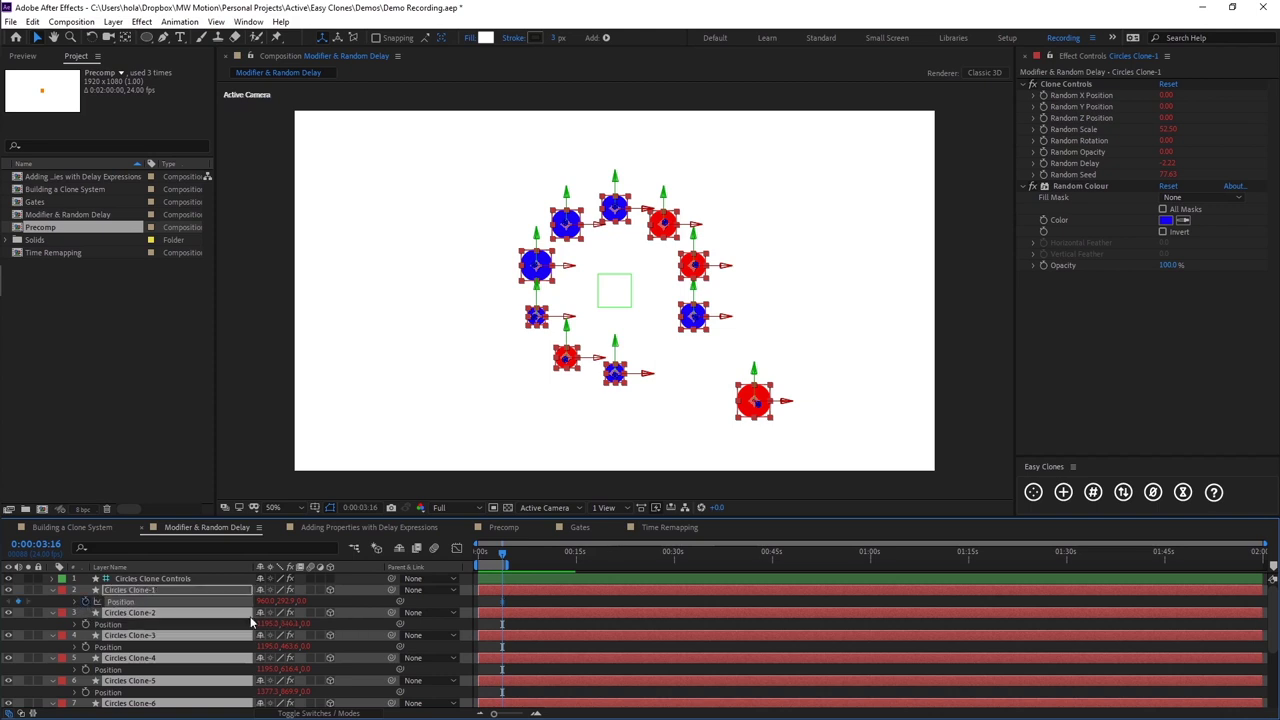
- Keyframe Position on all ten circle clones at 0:00:03:16, and zero them to the centre with Easy Clones at 0:00:04:02
scroll(590, 668, "down", 3)
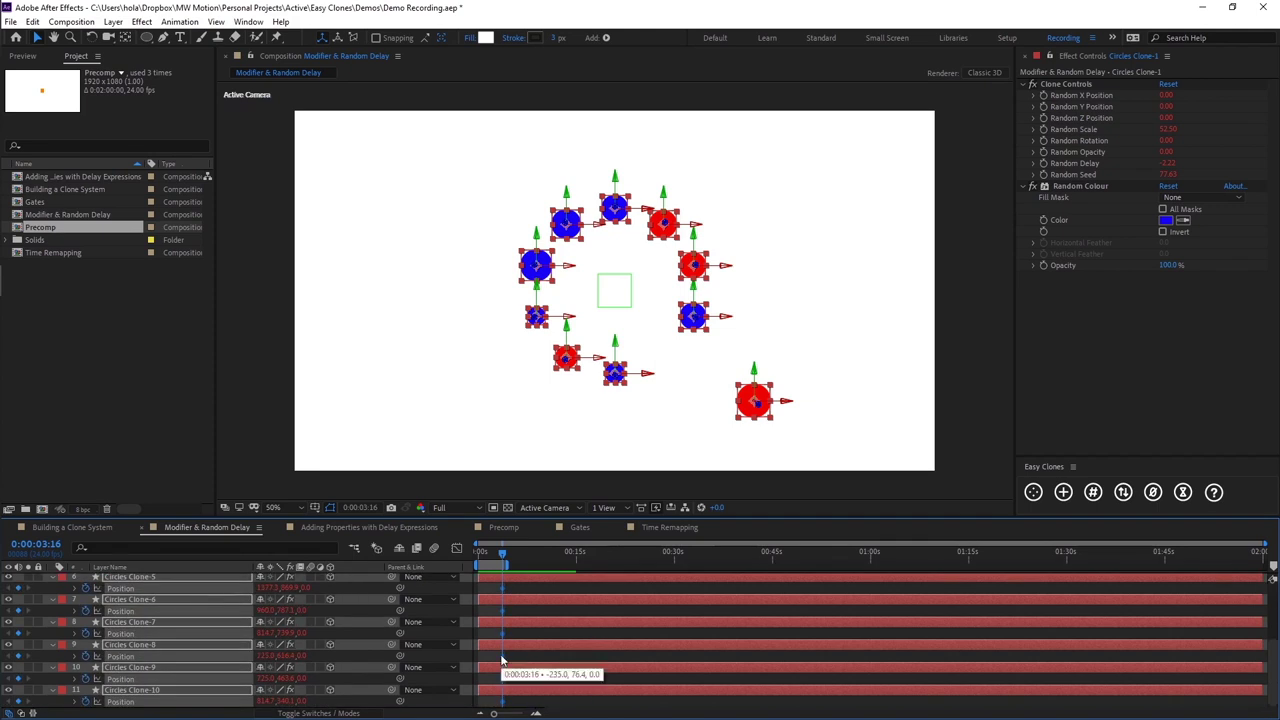
key("shift+Page_Down")
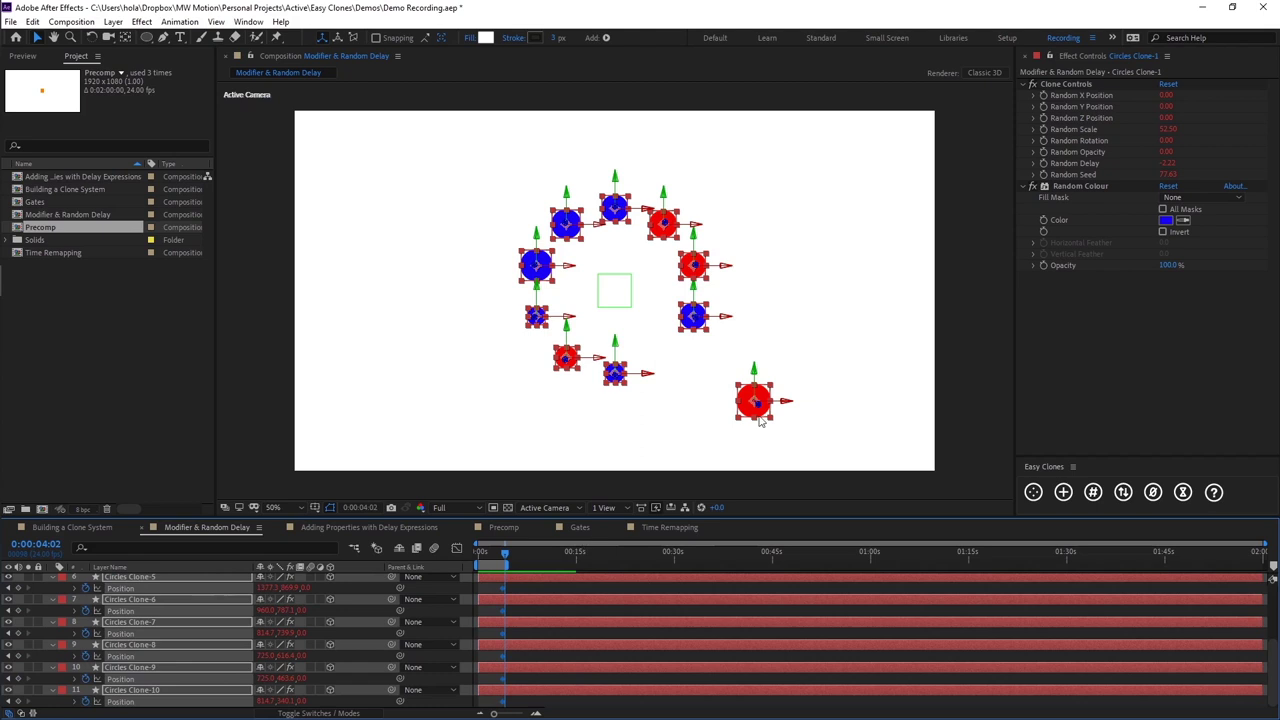
left_click(1183, 492)
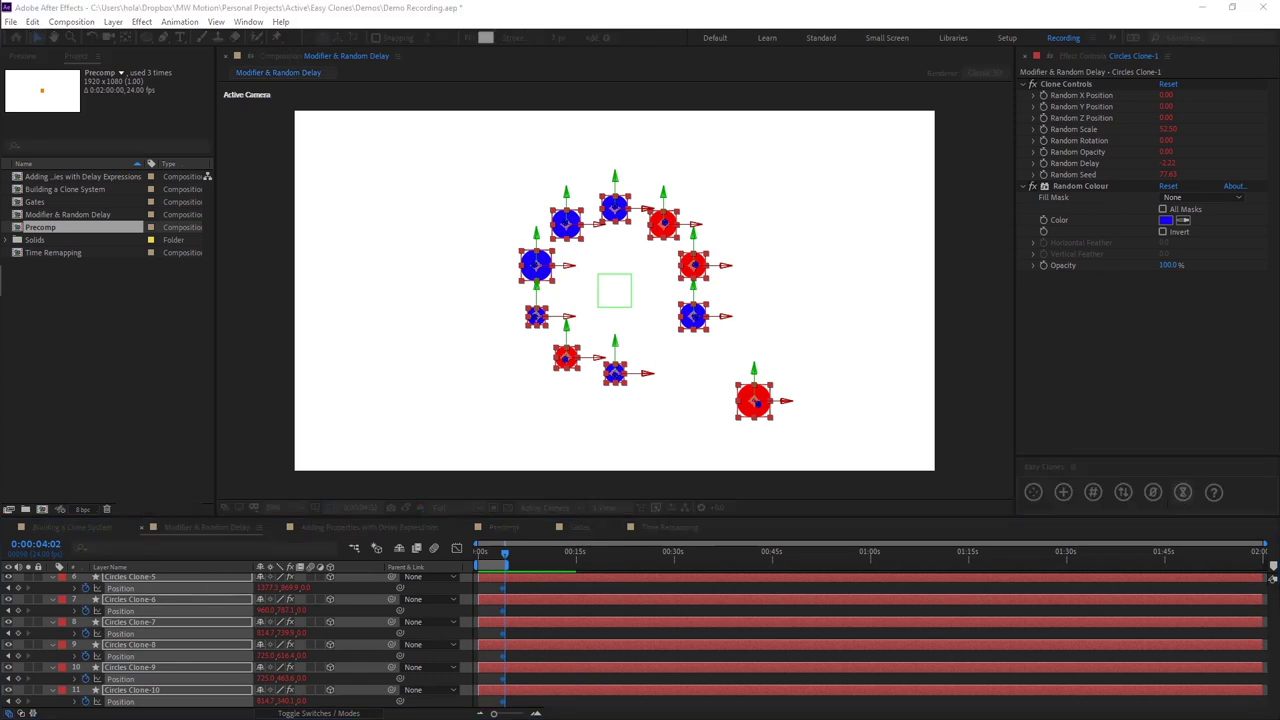
left_click(1153, 492)
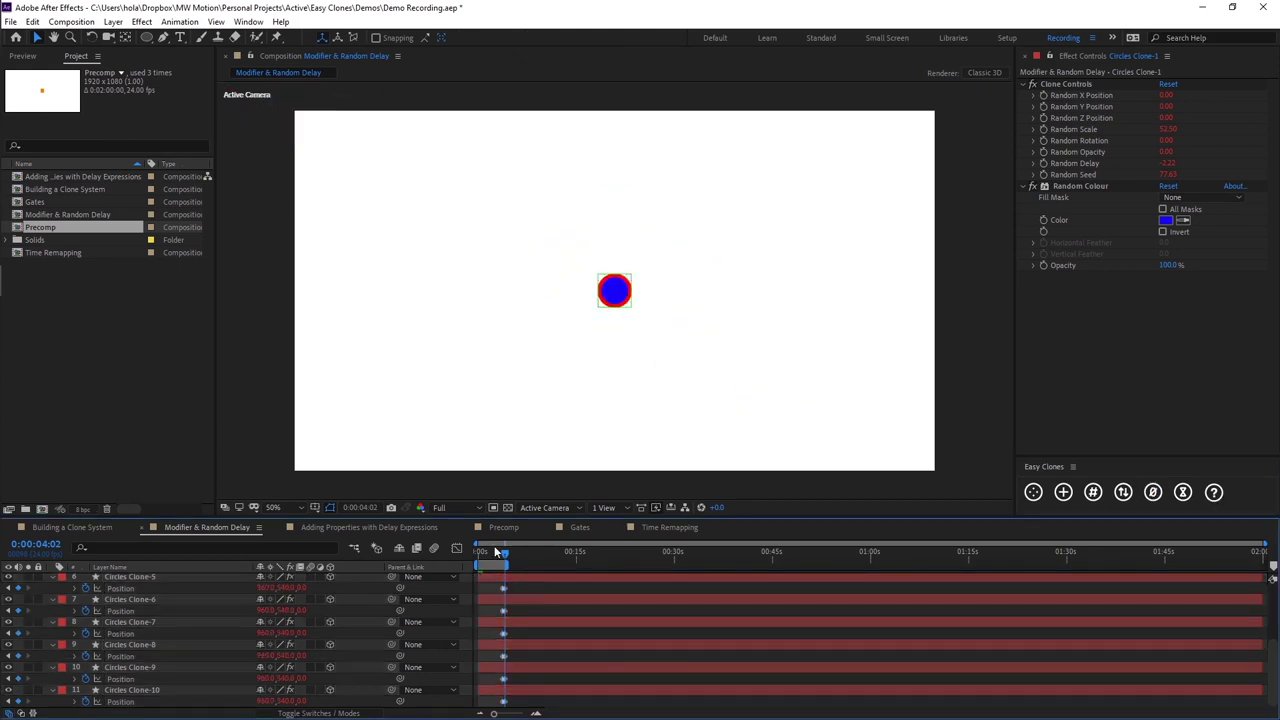
- Check the circles' movement between the two sets of Position keyframes up to 0:00:04:14, with the timeline enlarged
left_click(499, 551)
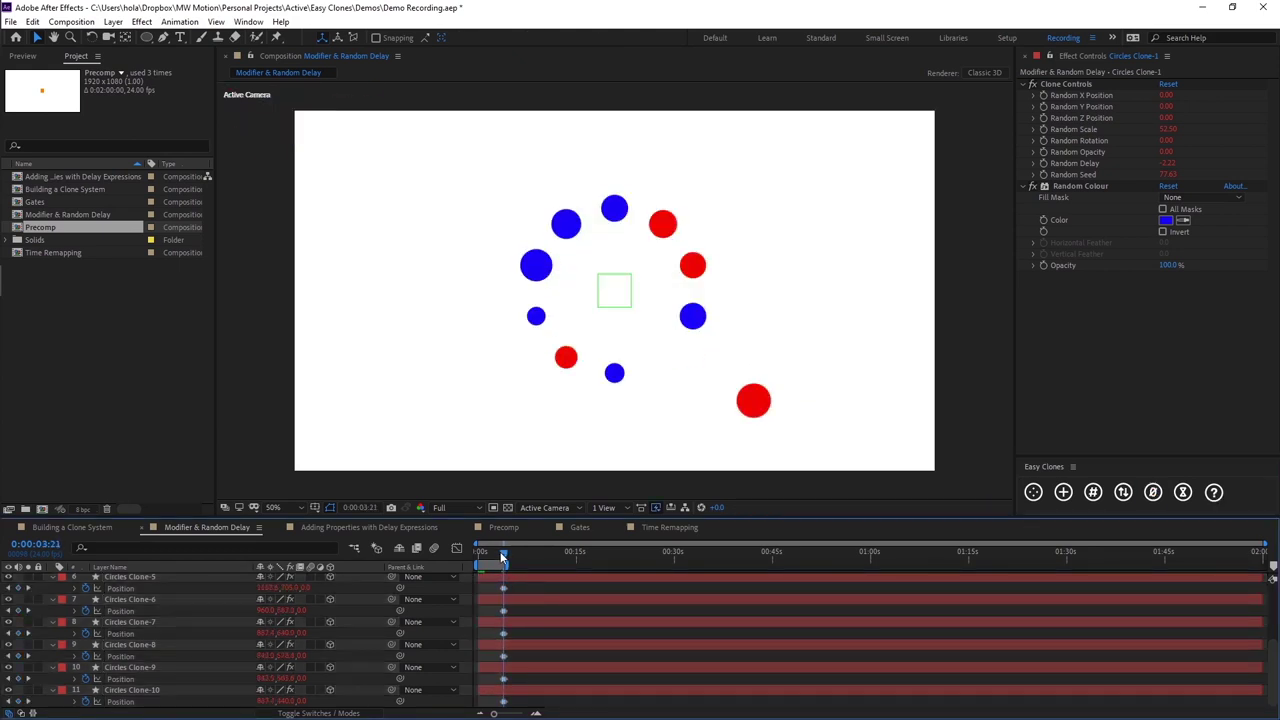
left_click_drag(503, 557, 505, 558)
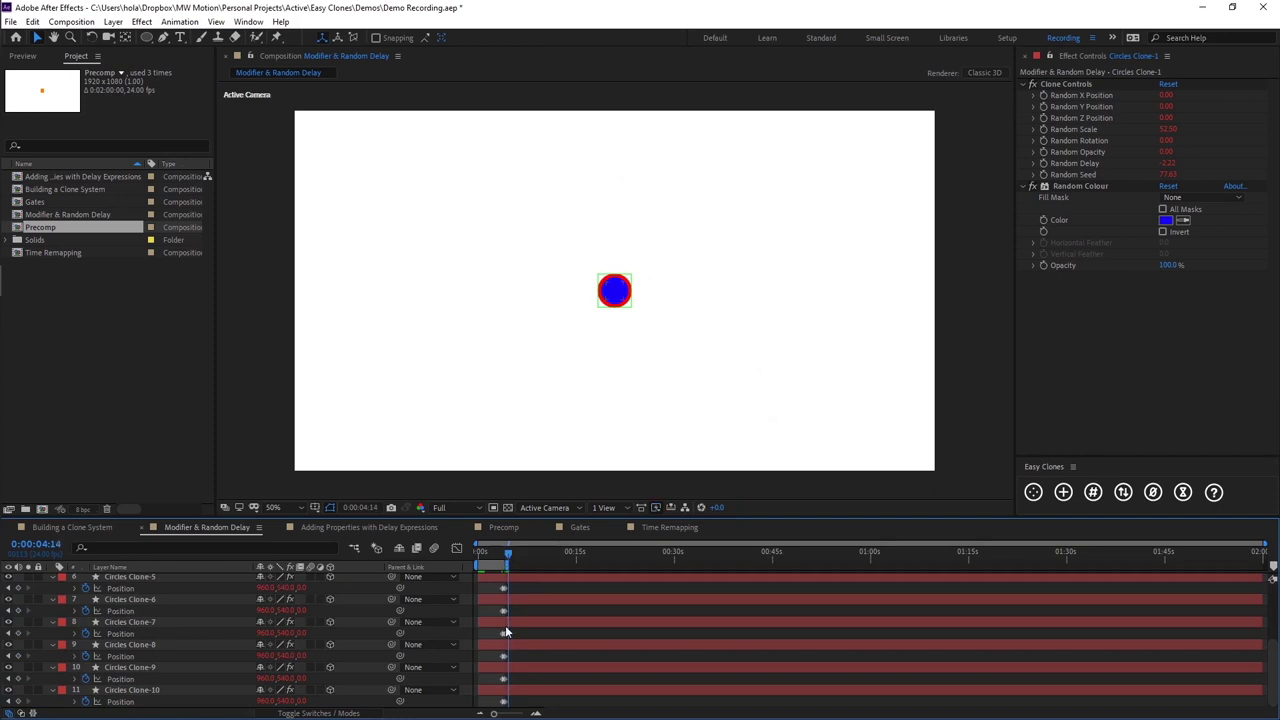
scroll(503, 641, "up", 3)
scroll(520, 625, "left", 2)
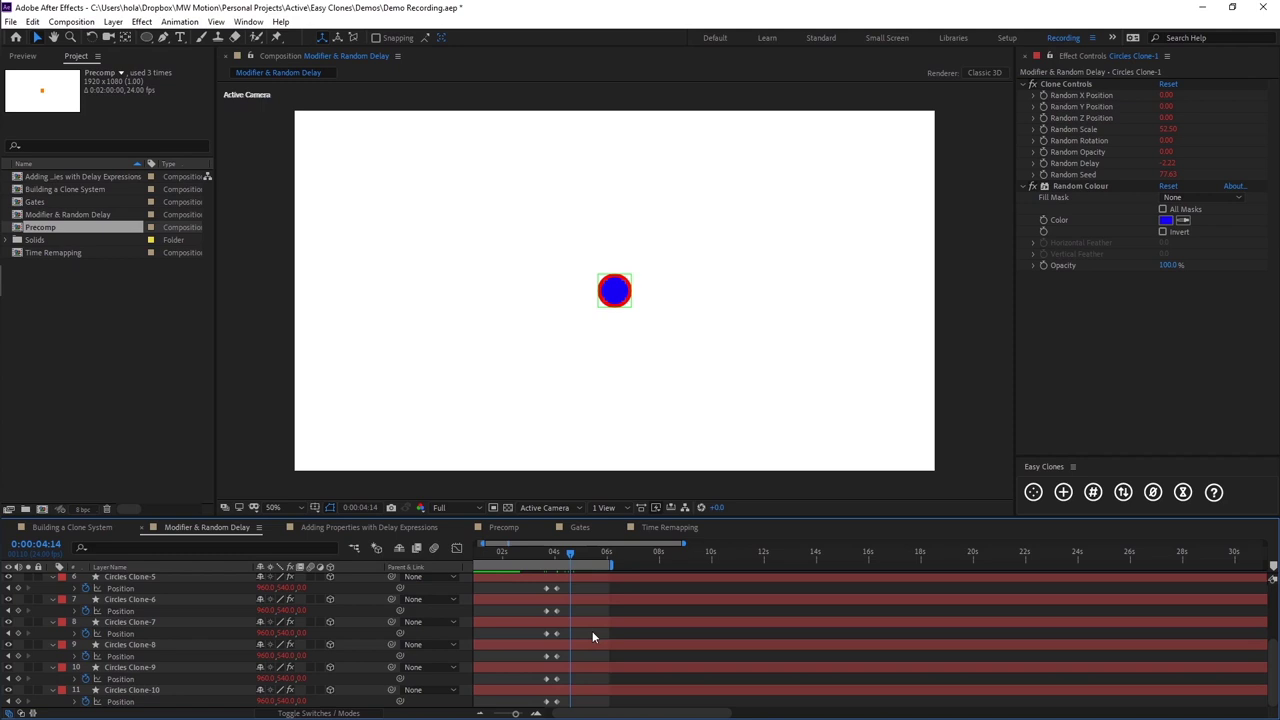
- Undo the move to the centre and the Position keyframes on all circle clones
key("j")
key("ctrl+a")
key("ctrl+z")
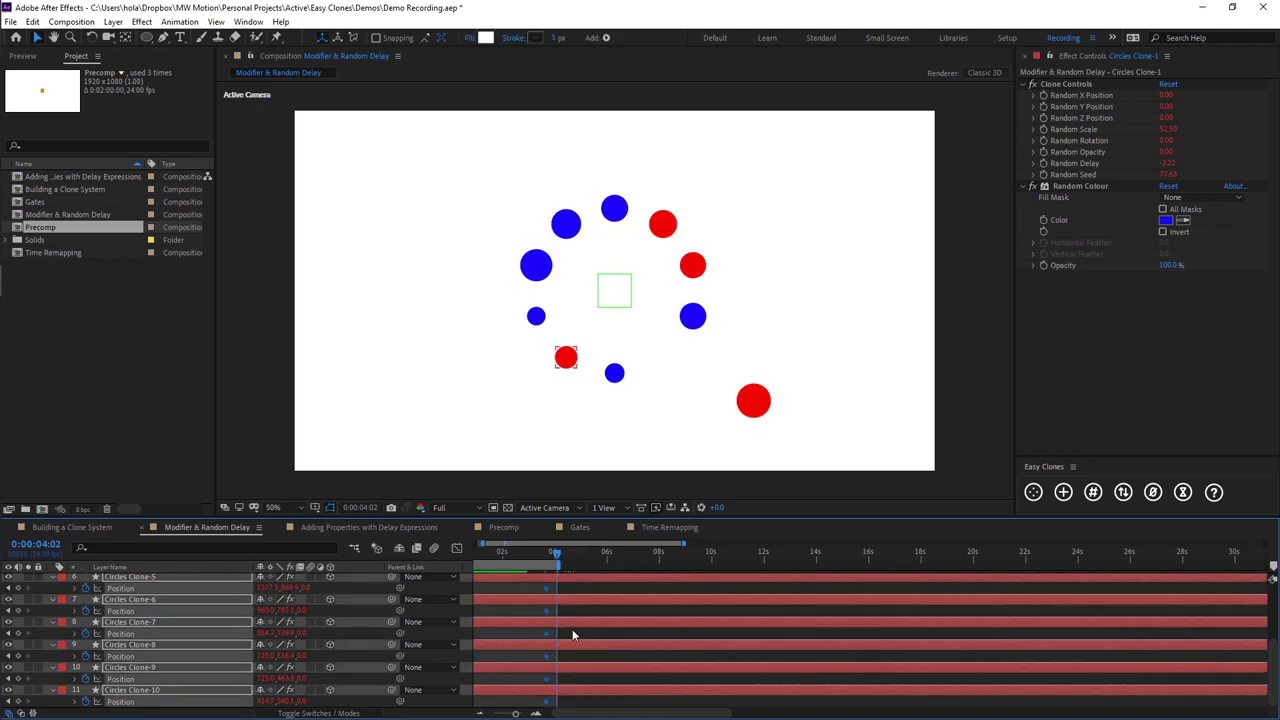
key("ctrl+z")
key("ctrl+z")
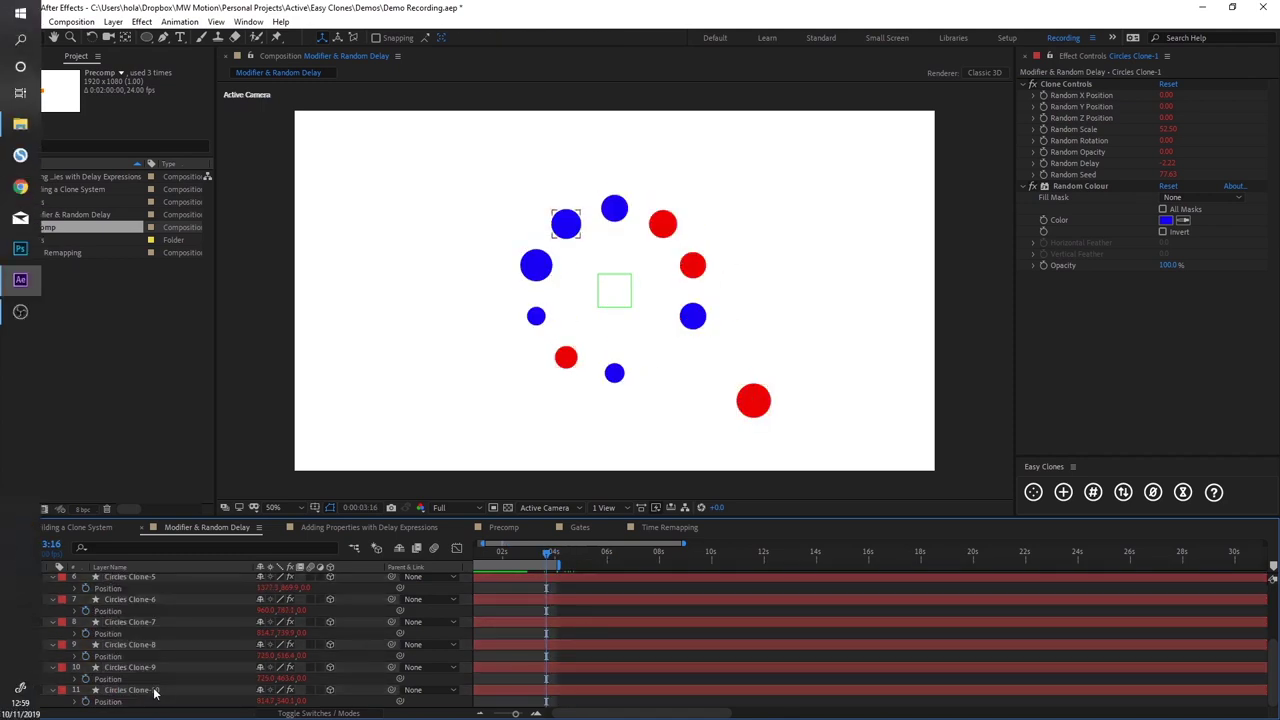
- At 0:00:03:16, add Position keyframes to Circles Clone-10, Clone-7 and Clone-5 only
left_click(88, 690)
left_click(73, 623)
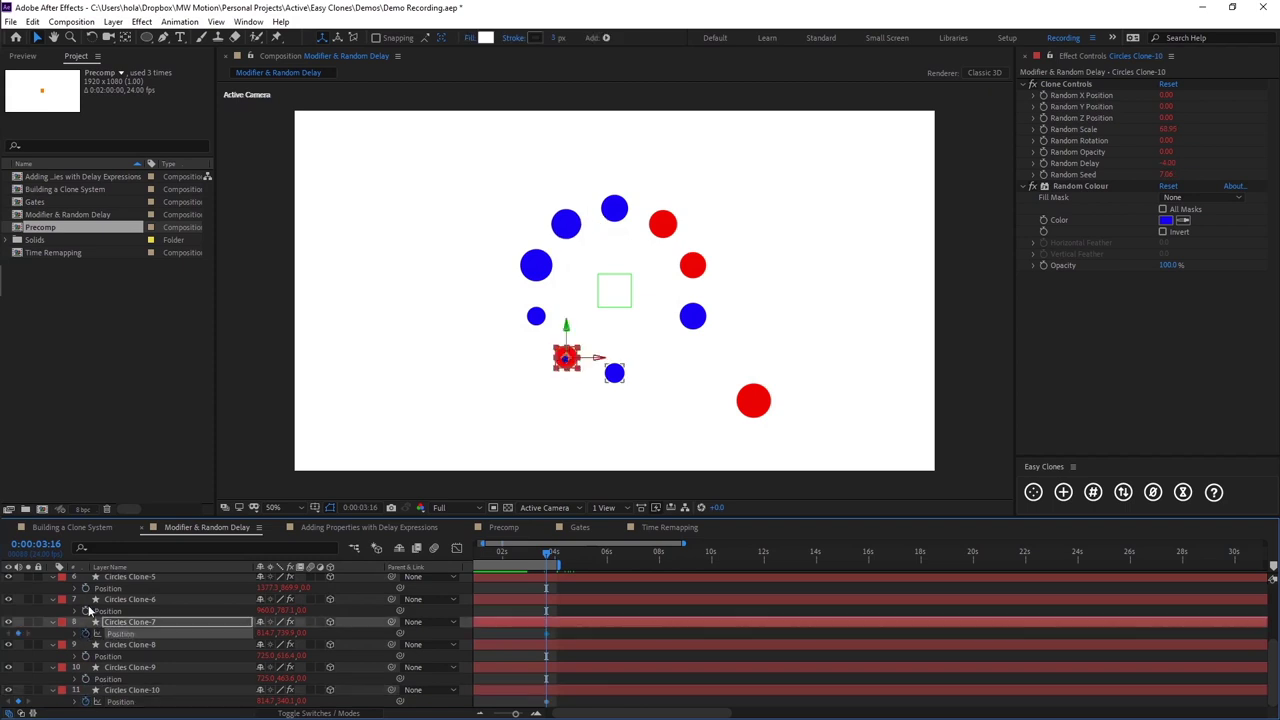
left_click(753, 400)
left_click(555, 590)
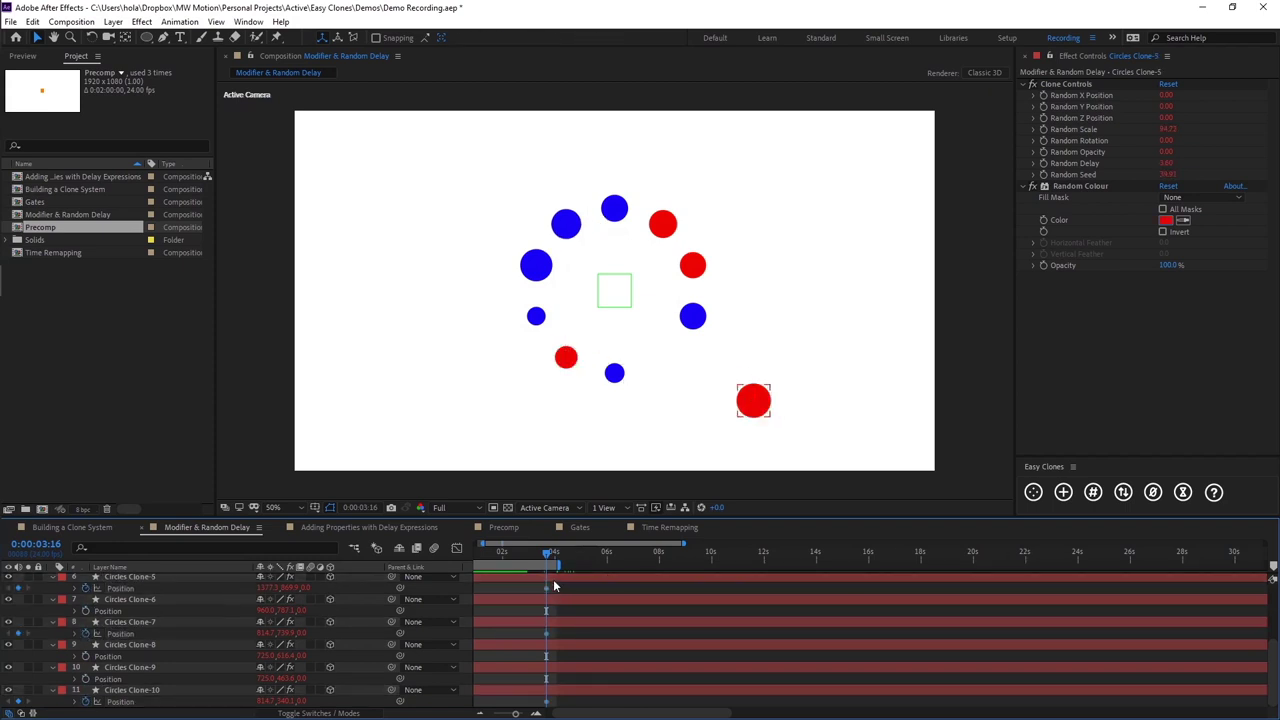
- At 0:00:04:02, select all ten circle clones and zero their positions to the centre with Easy Clones
key("shift+Page_Down")
left_click(129, 681)
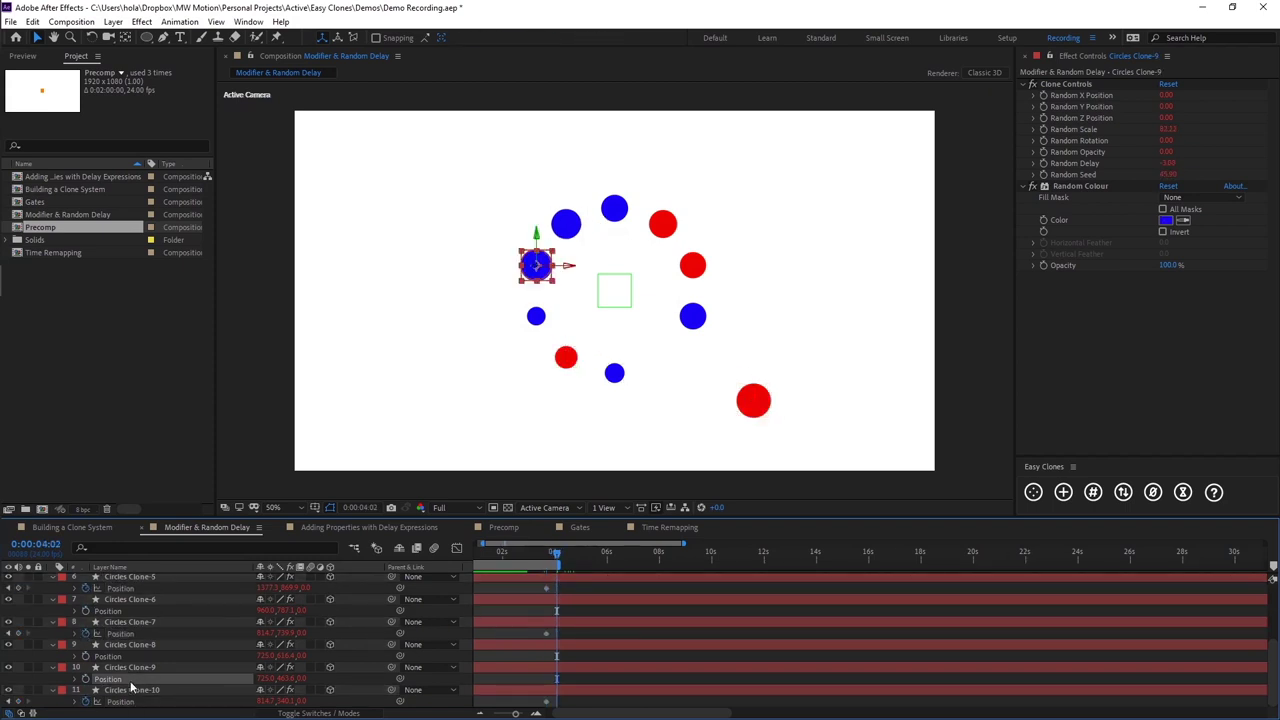
left_click(131, 689)
scroll(133, 650, "up", 3)
left_click(136, 590, "shift")
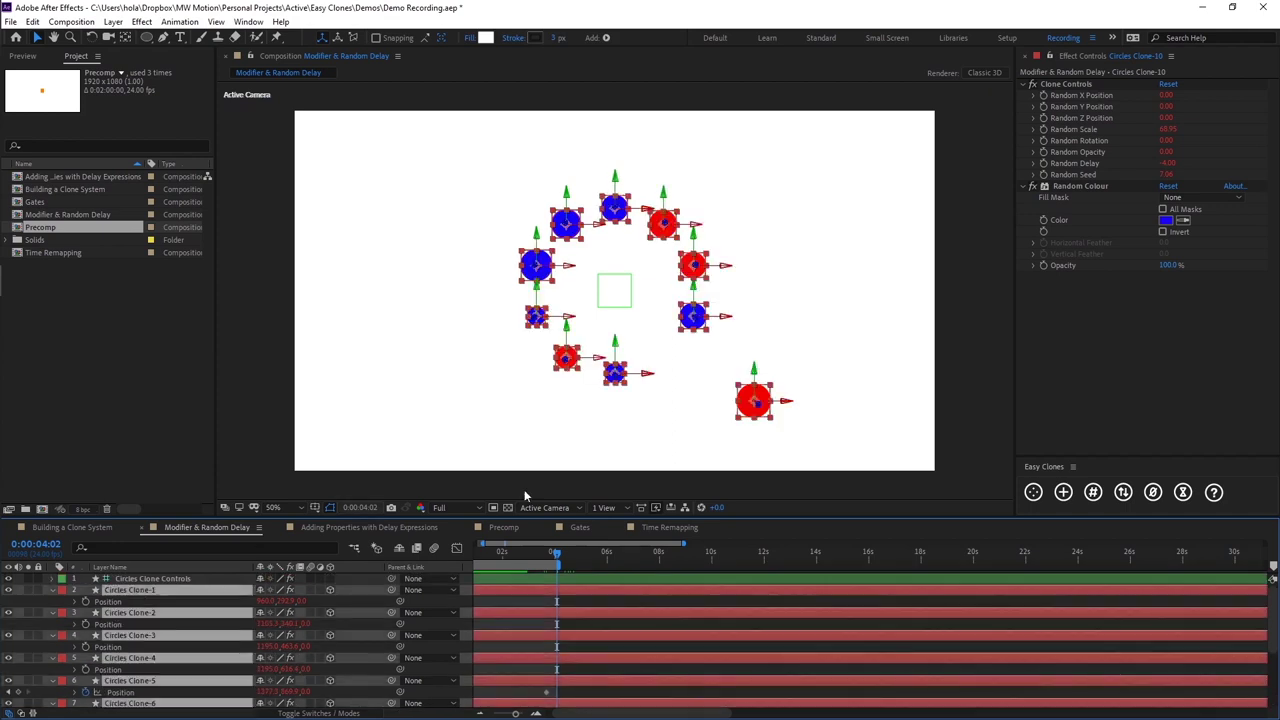
left_click(1153, 492)
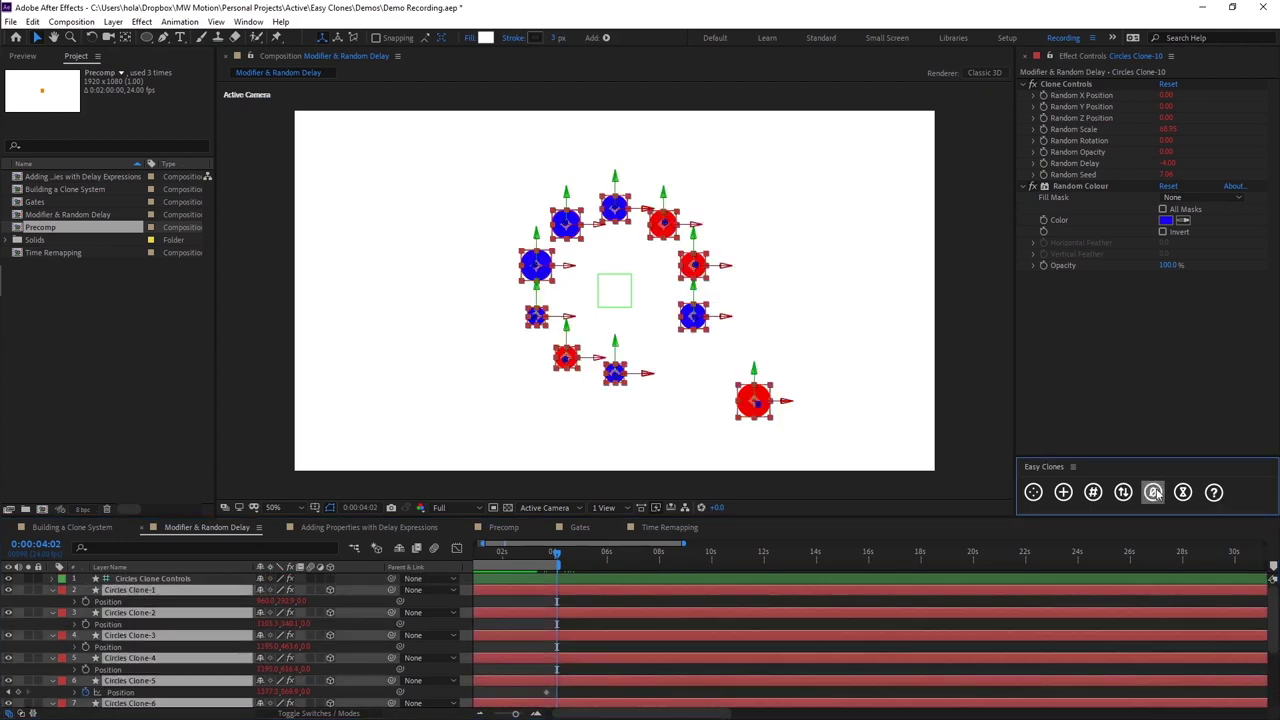
- Compare the keyframed and unkeyframed Position properties of Circles Clone-5 through Clone-10, inspecting Circles Clone-5's keyframe at 0:00:04:02
left_click(574, 651)
scroll(574, 651, "down", 3)
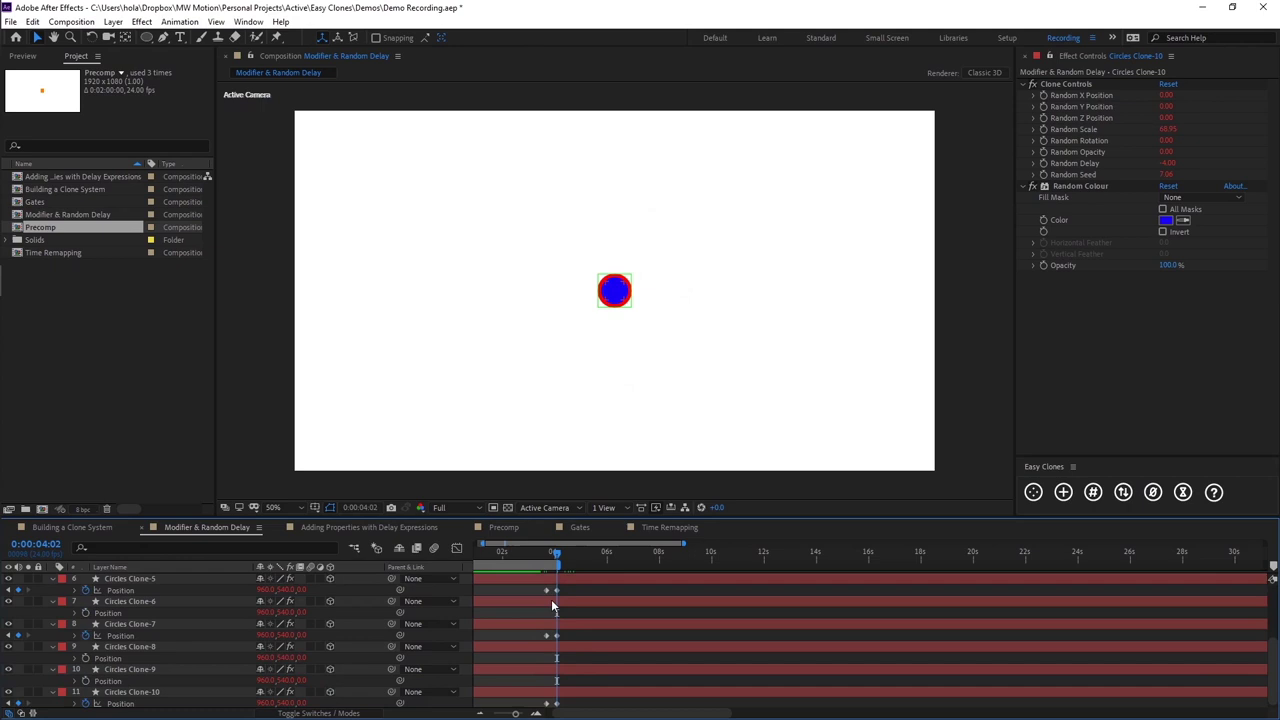
left_click(557, 592)
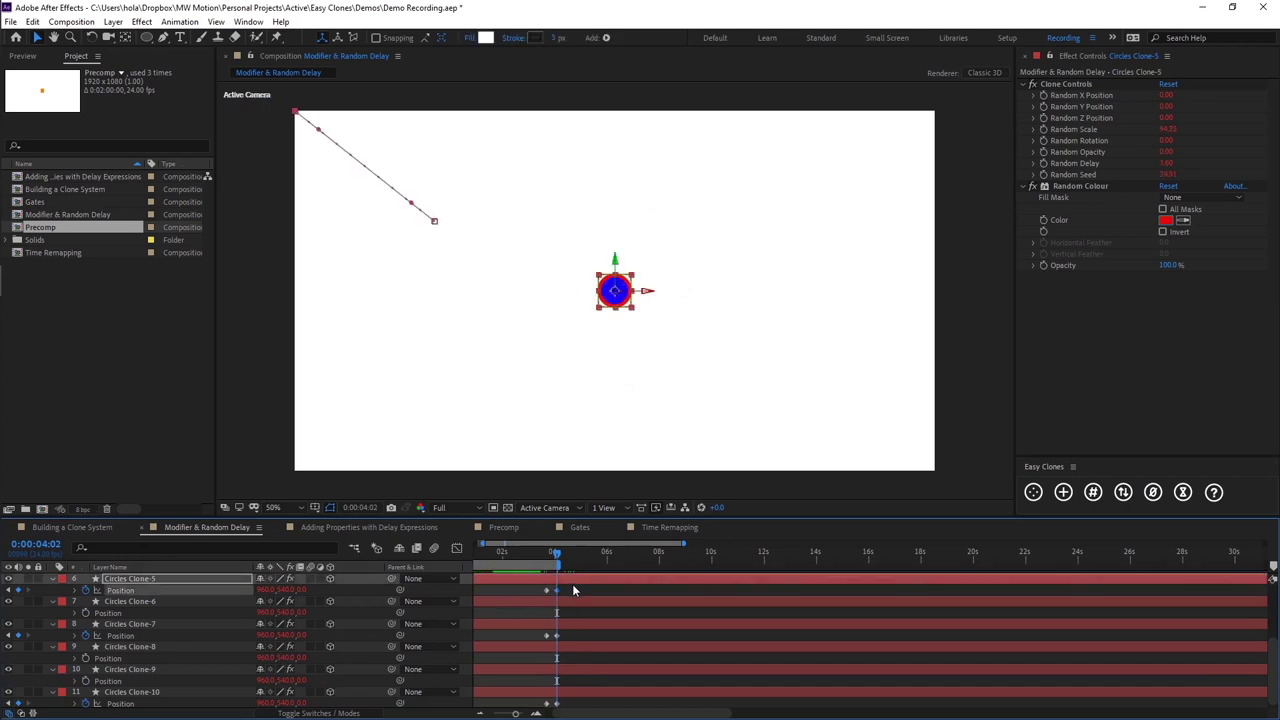
left_click(576, 595)
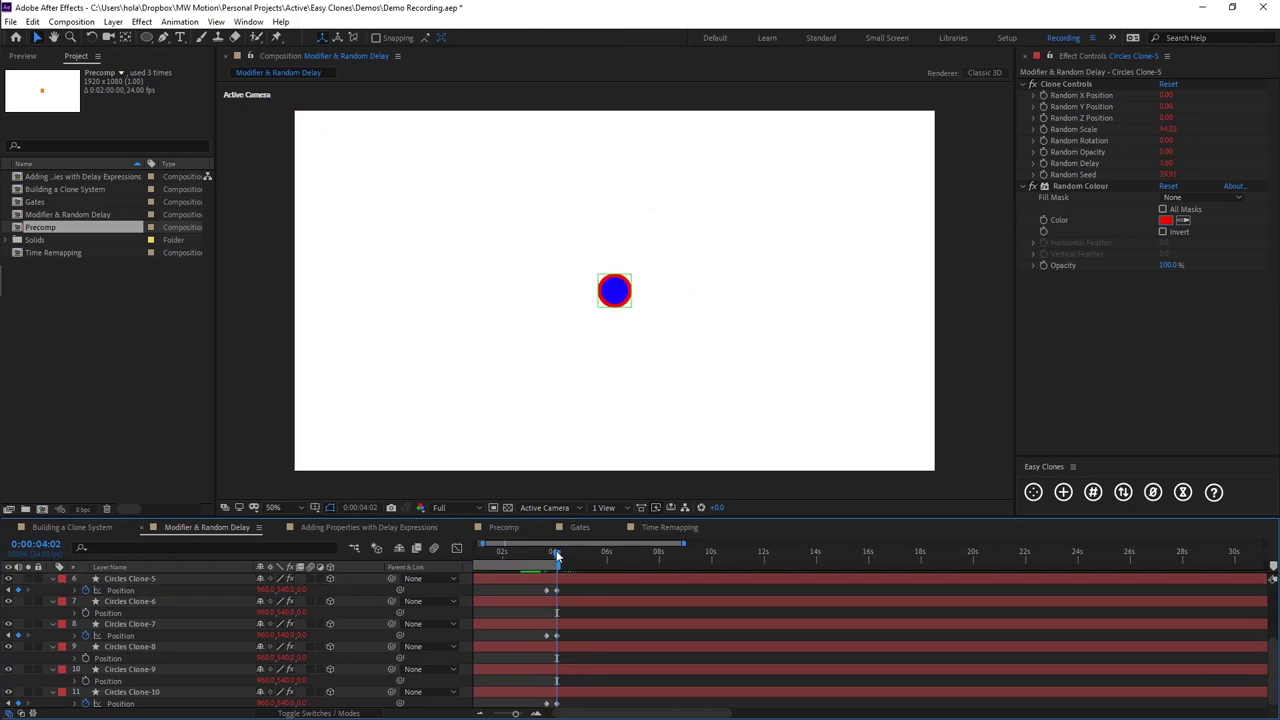
- Review the circles' positions around 0:00:03:02 and extend the work area's end to about 0:00:05:00
left_click_drag(557, 556, 530, 549)
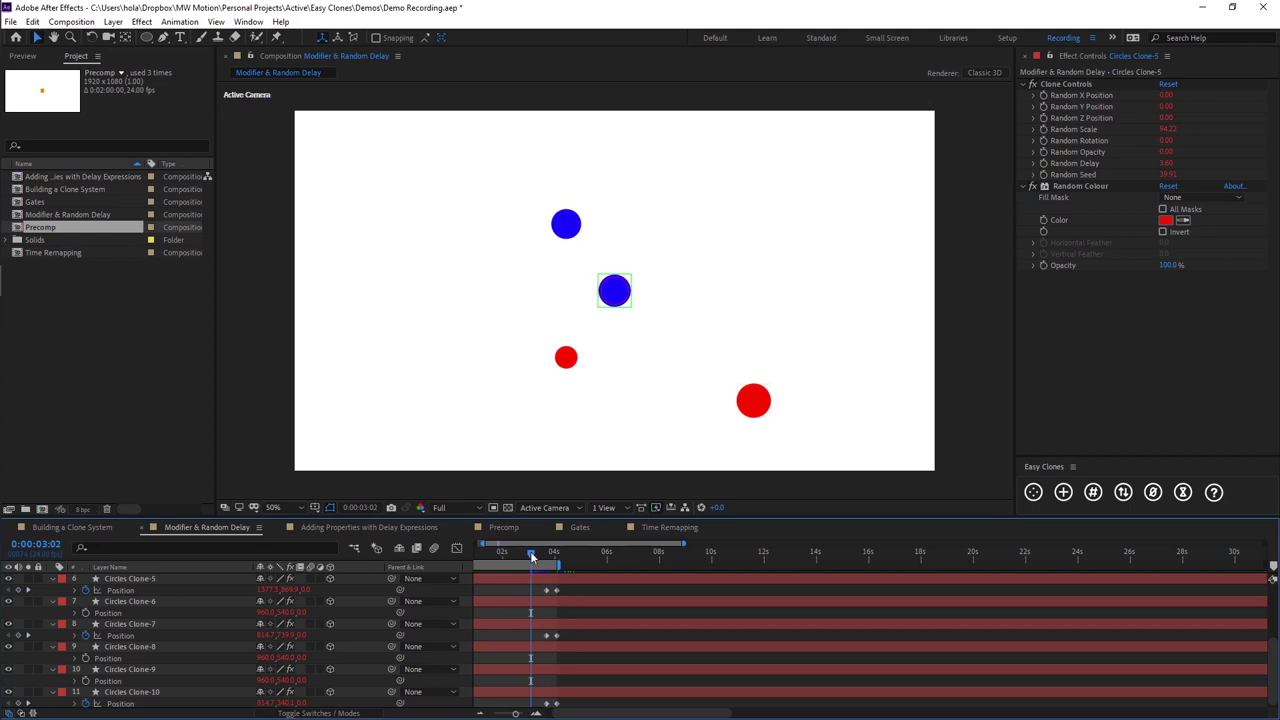
left_click_drag(532, 556, 582, 565)
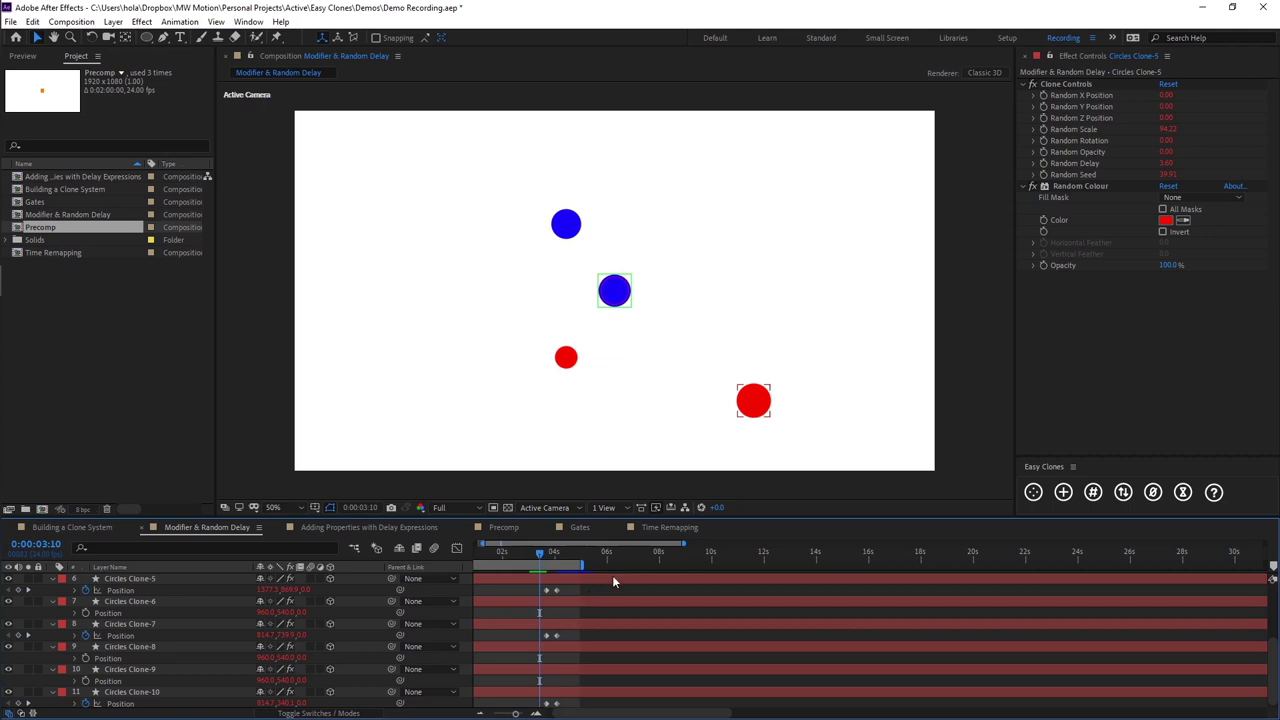
left_click(630, 344)
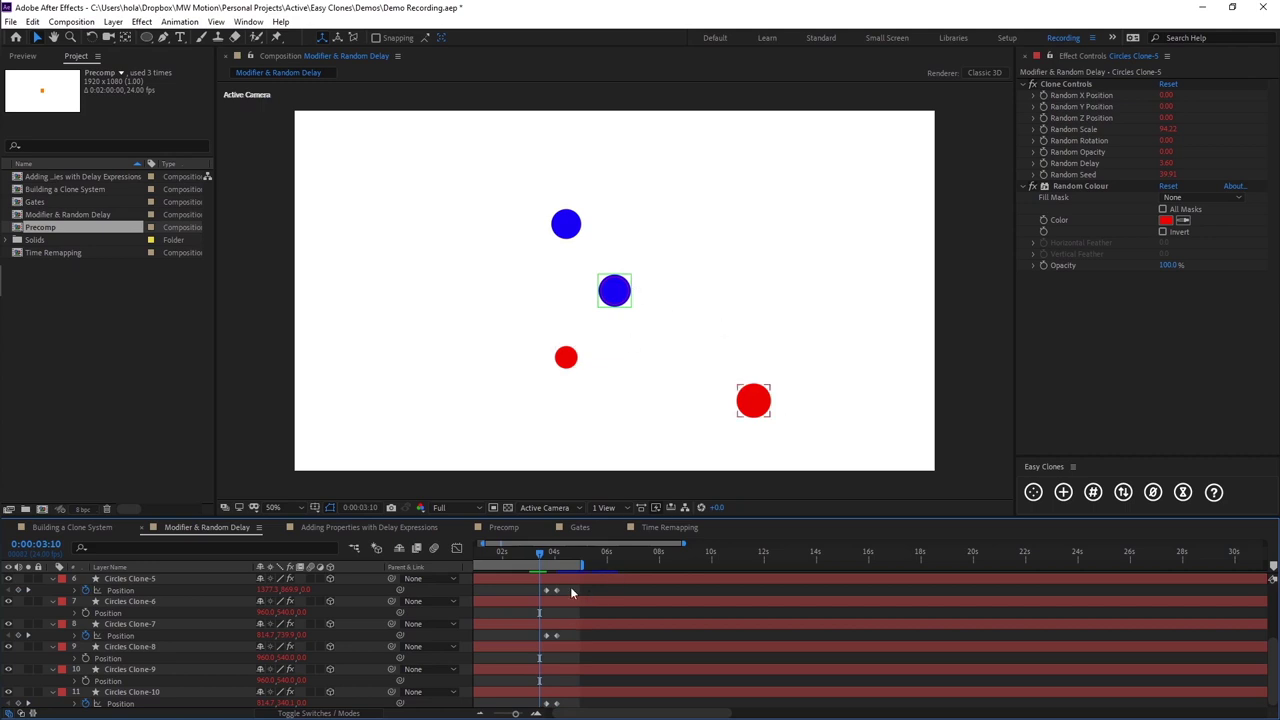